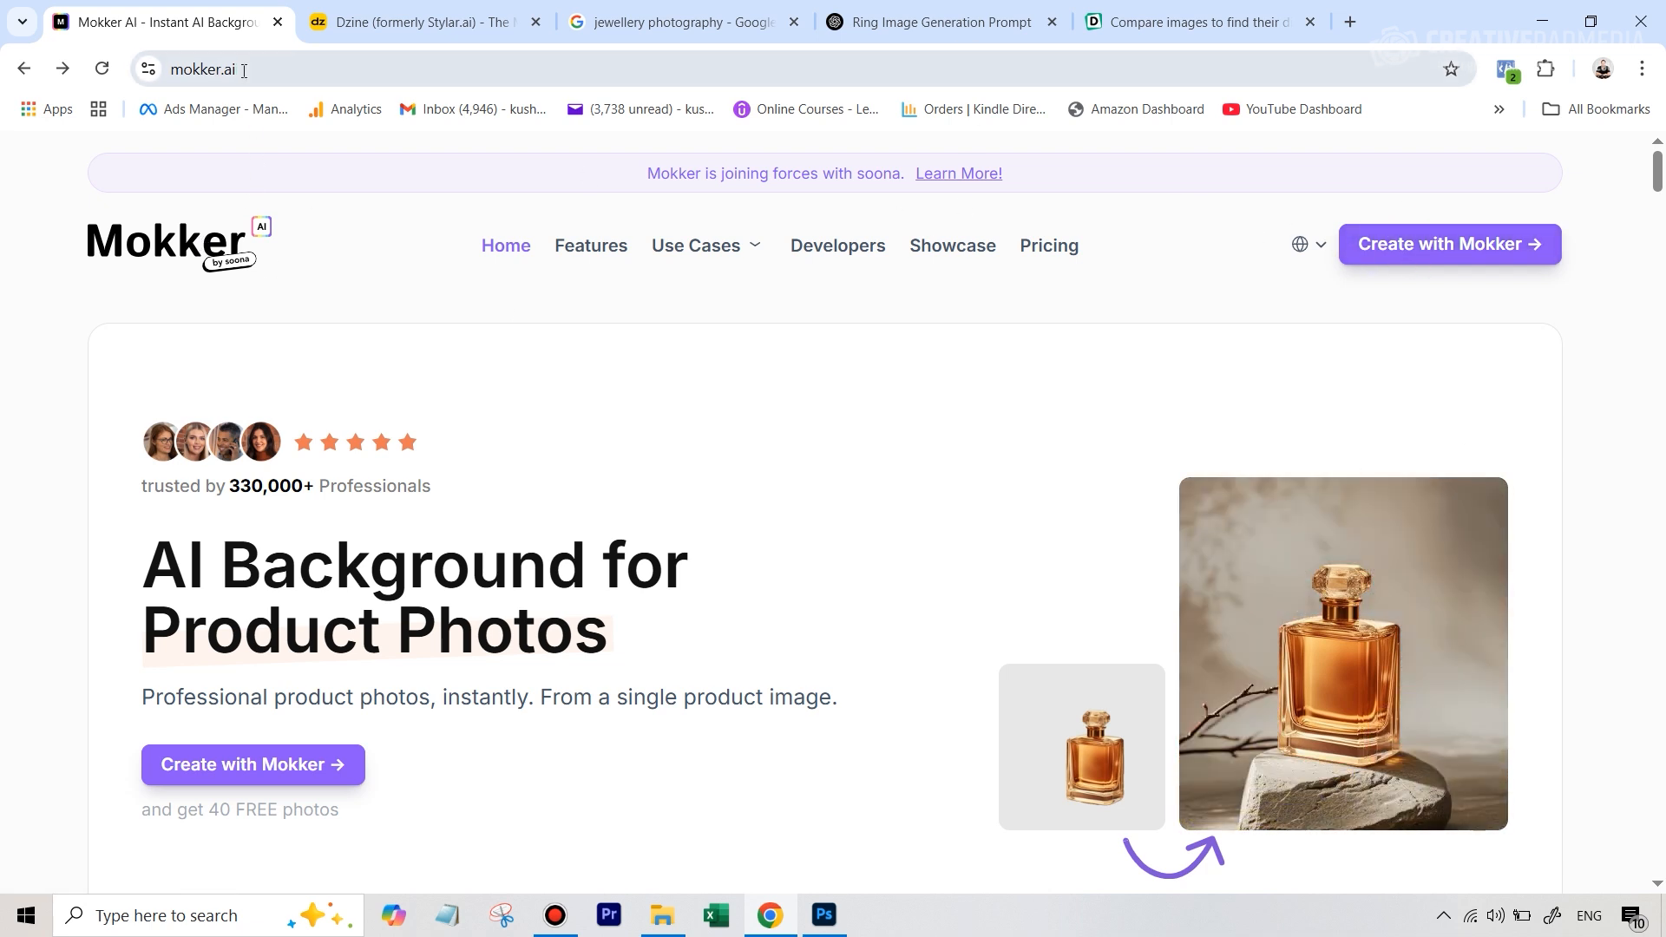
# Start a Mokker project with an uploaded ring photo and skip the suggested inspiration templates
pyautogui.click(1398, 257)
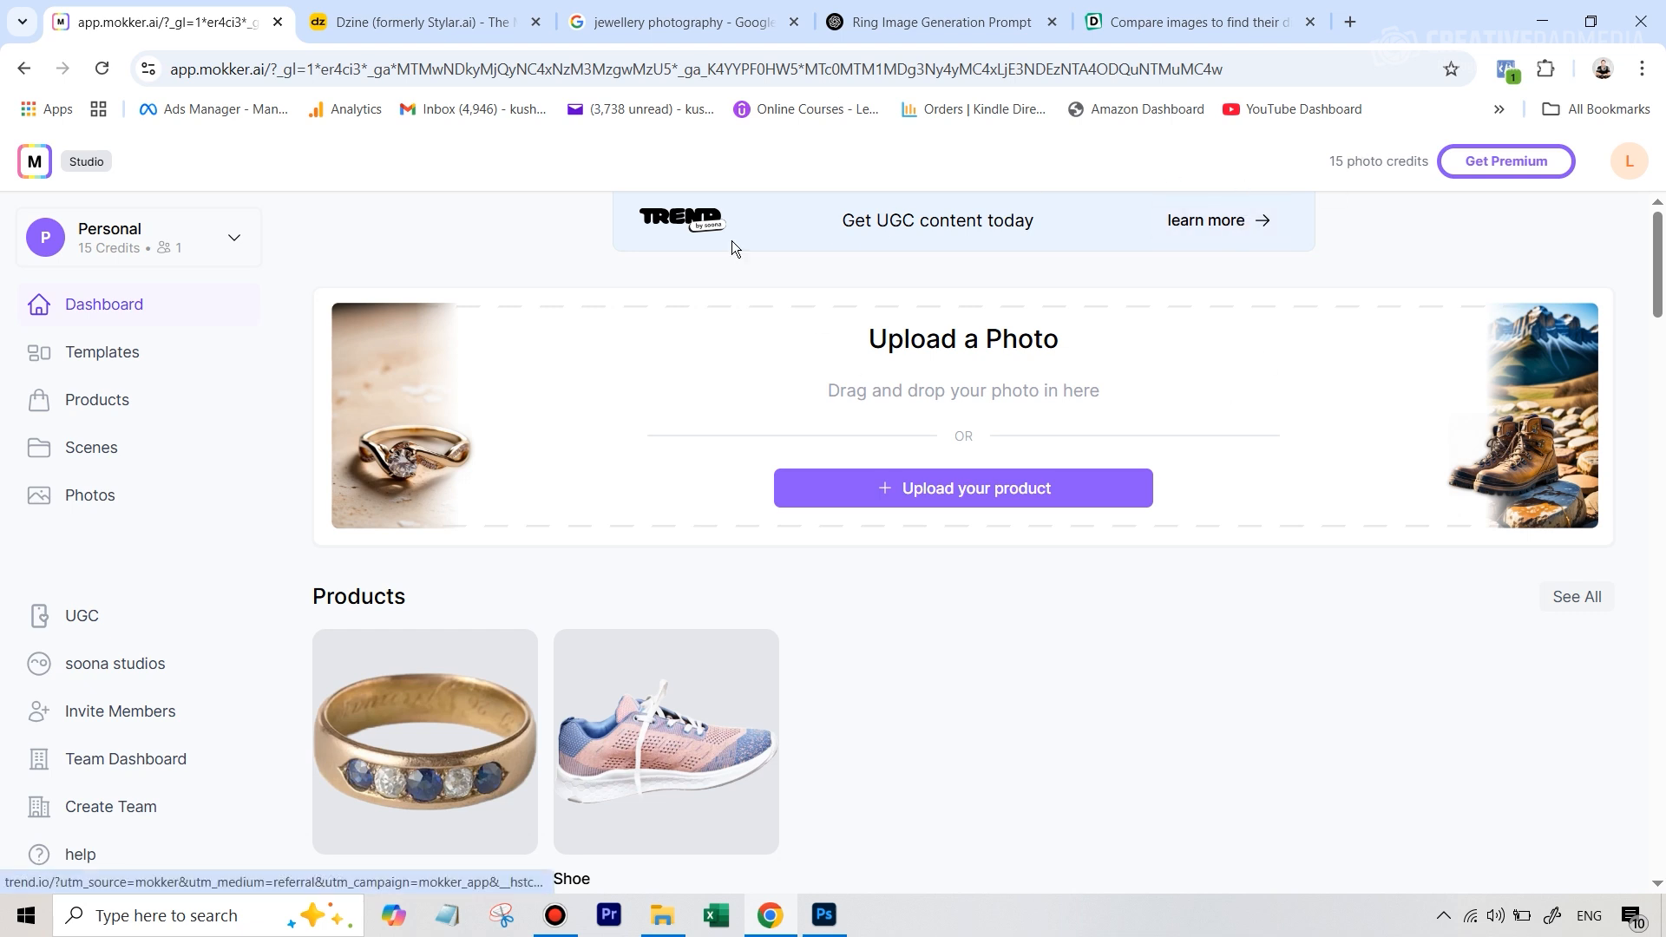
pyautogui.click(1011, 499)
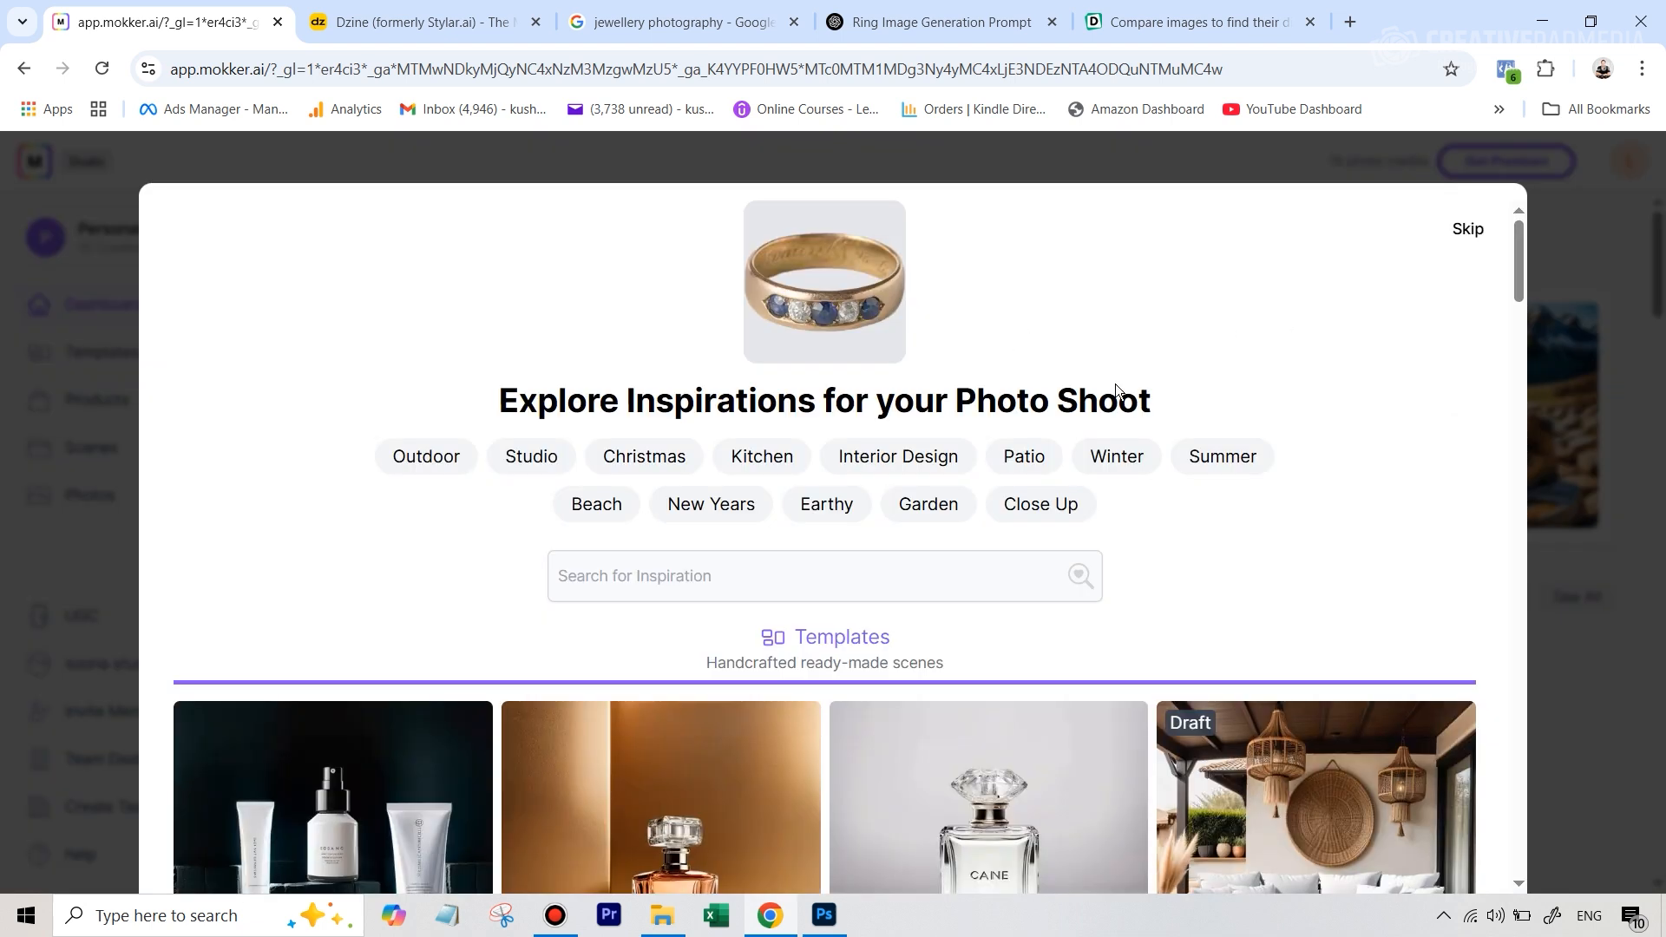
pyautogui.scroll(-8, 1118, 386)
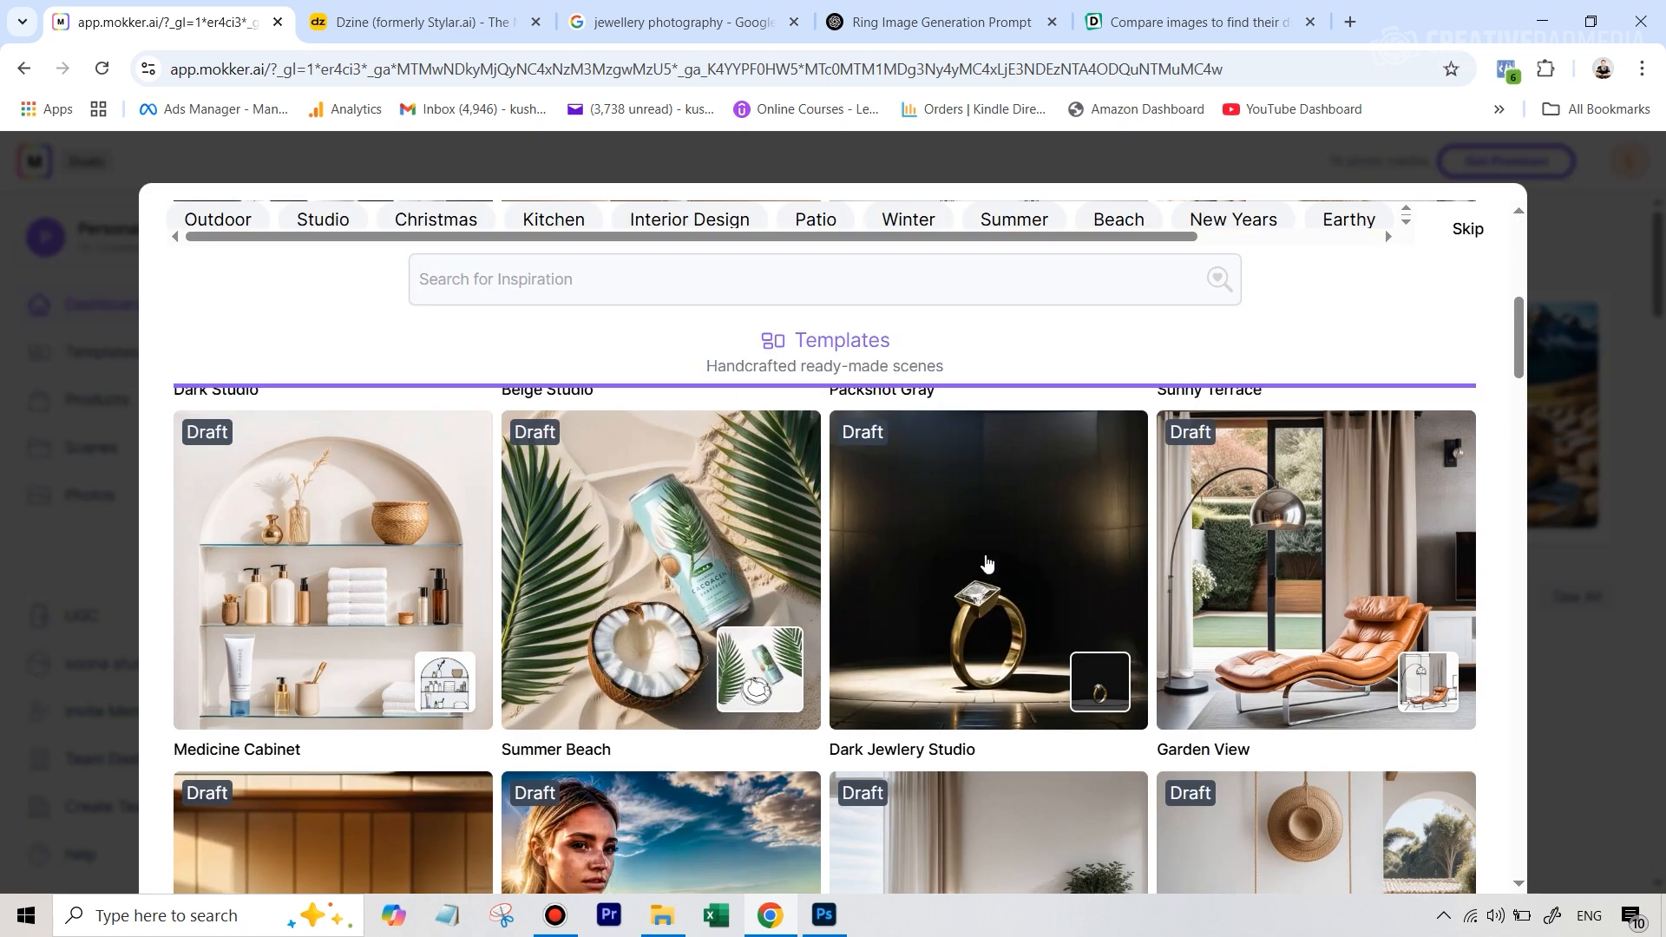
pyautogui.scroll(8, 1025, 519)
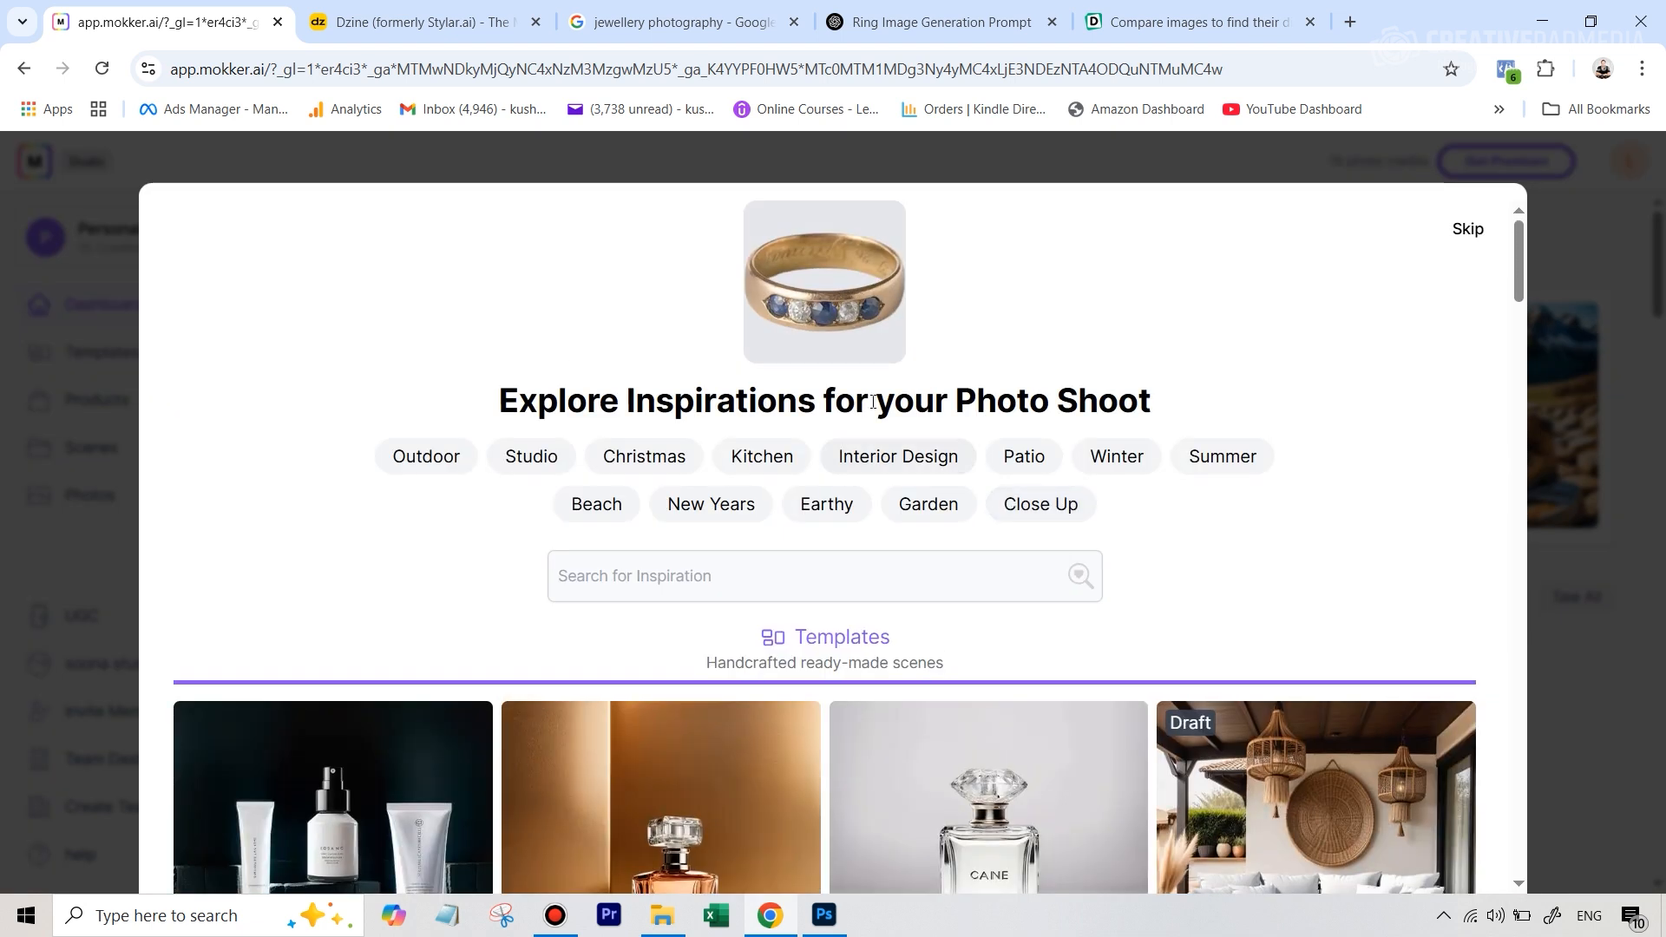
pyautogui.scroll(-8, 1083, 514)
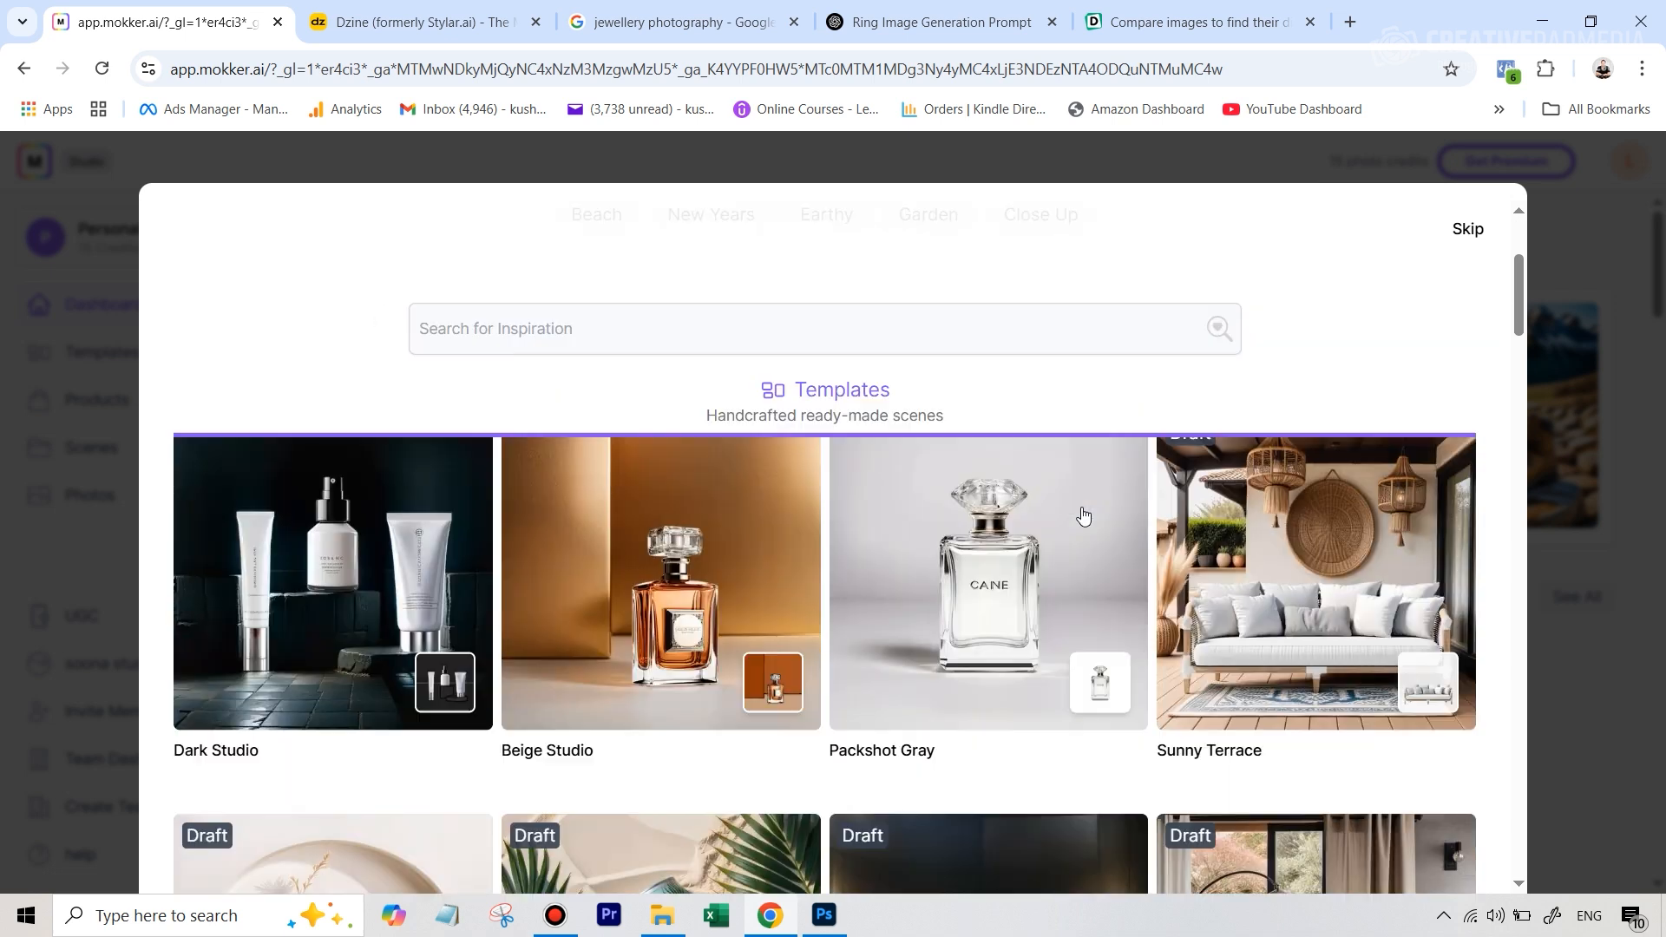
pyautogui.scroll(-4, 1083, 513)
pyautogui.scroll(8, 1330, 385)
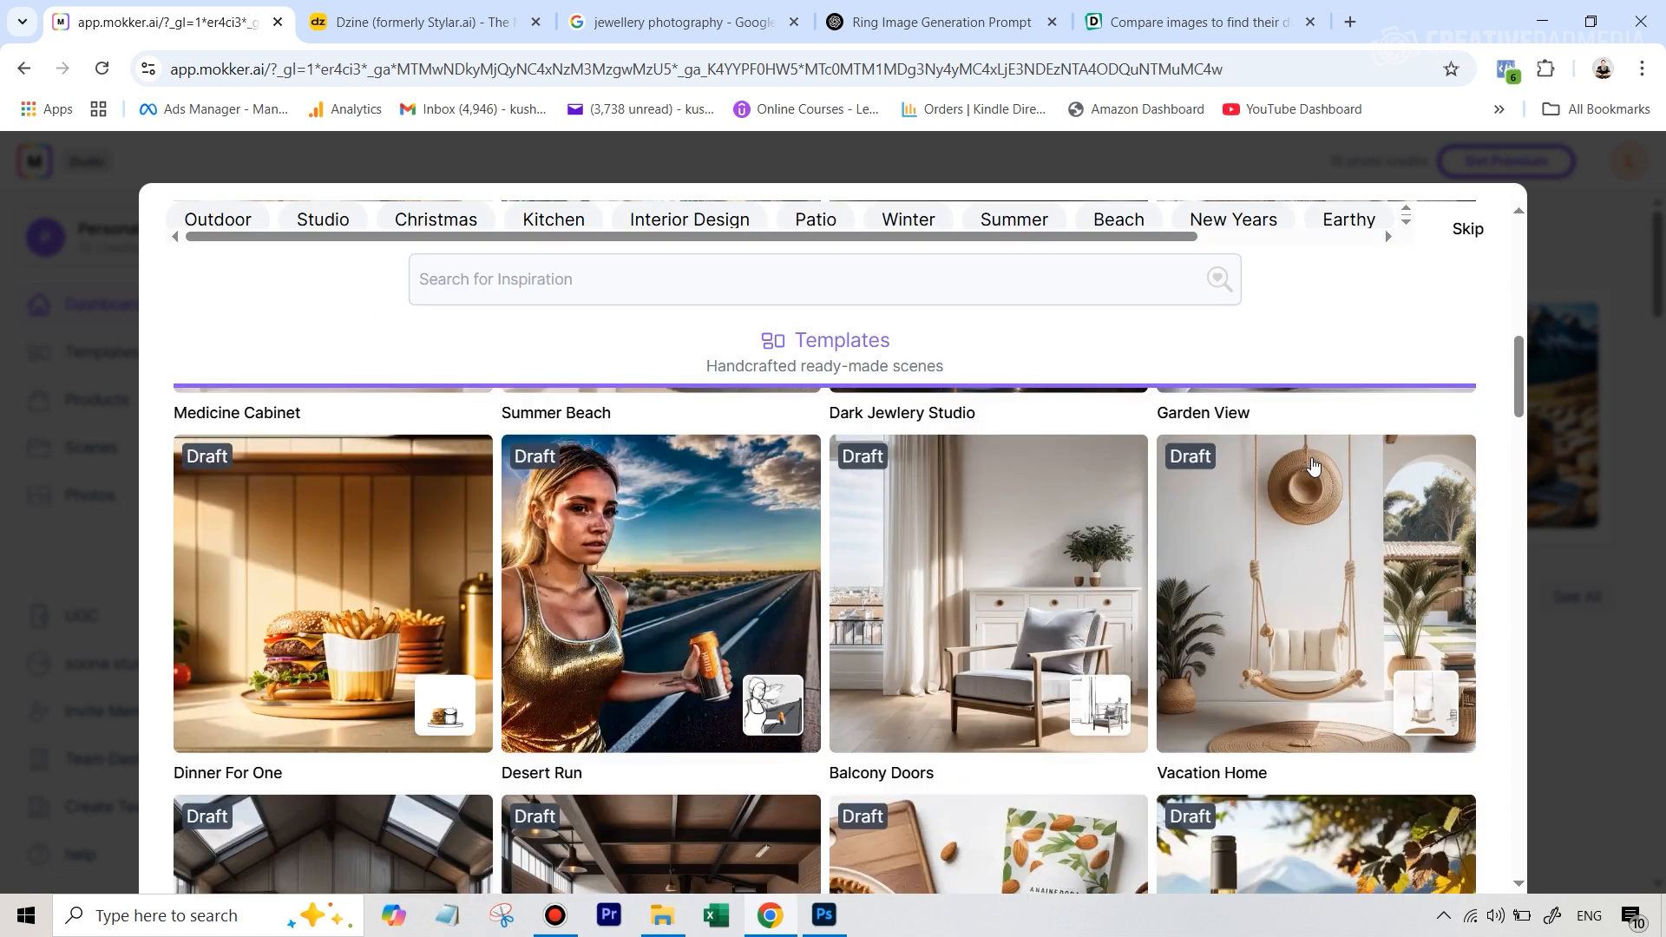
pyautogui.scroll(4, 1452, 295)
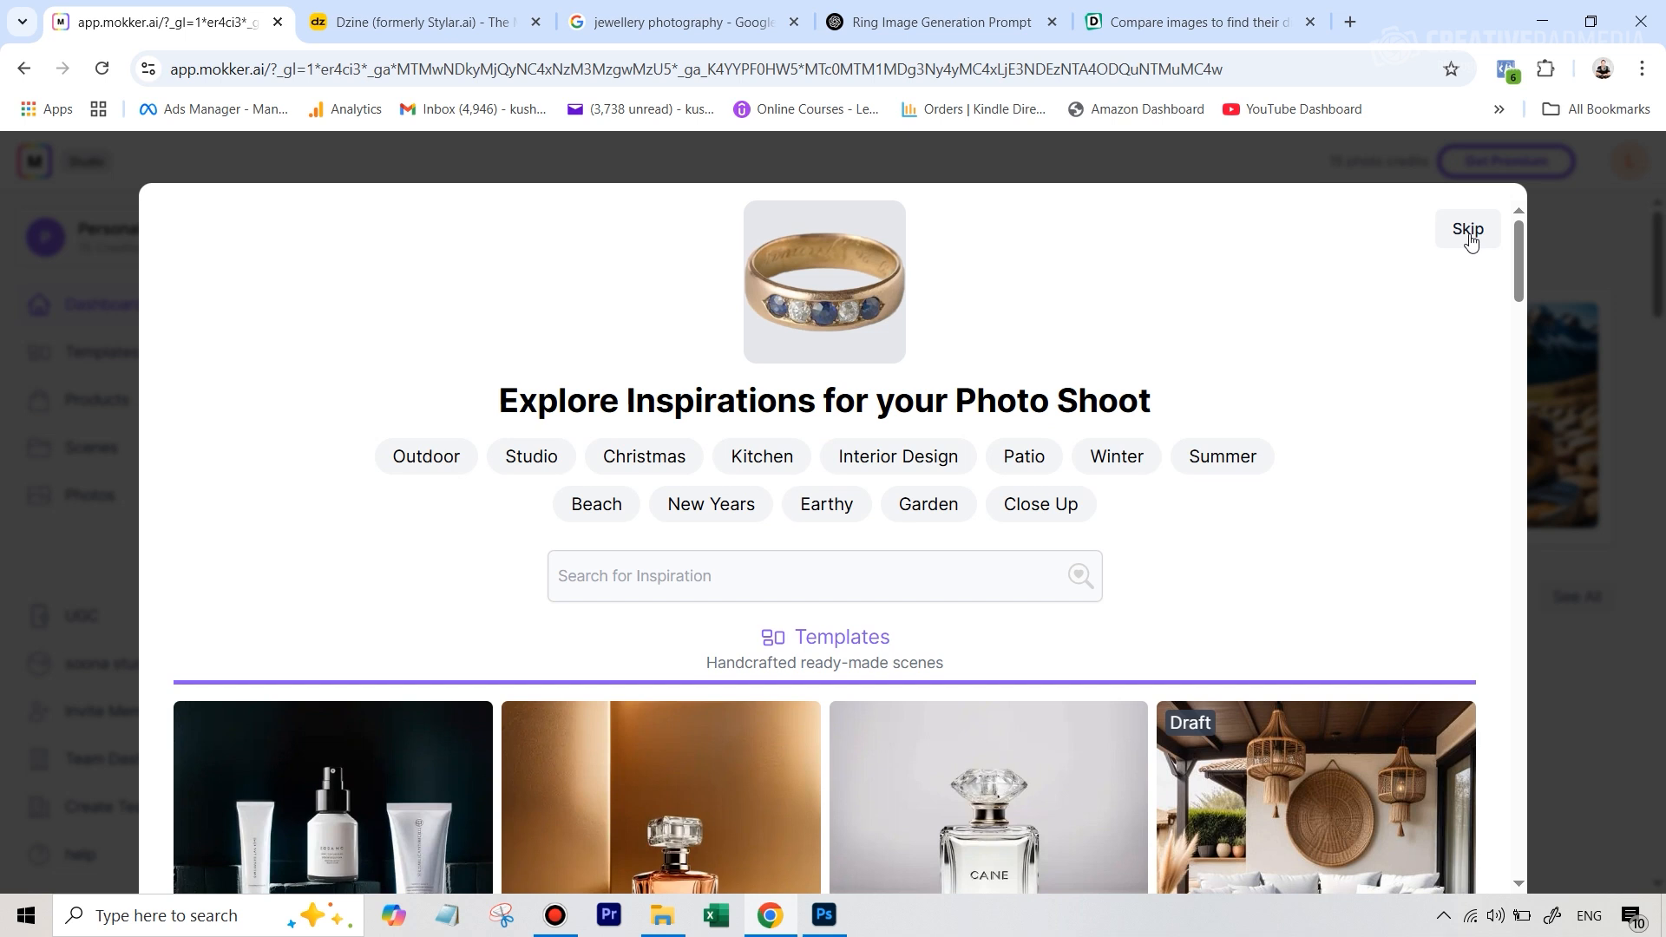
pyautogui.click(1469, 231)
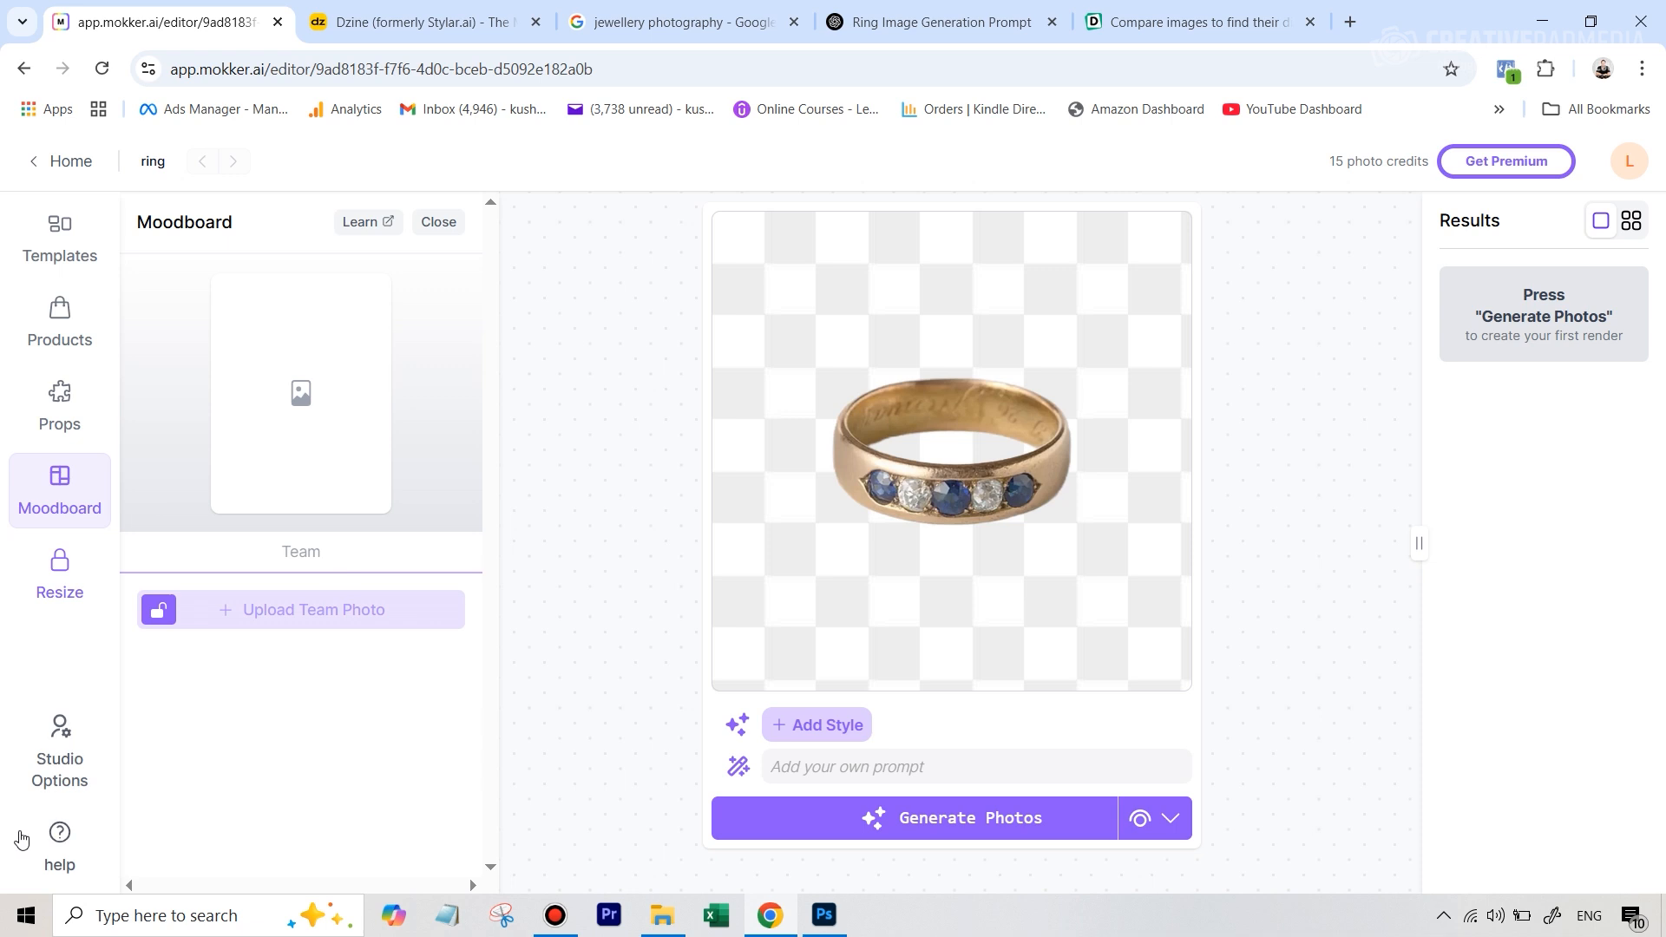
# Check the studio options for the number of images generated and the available generation models
pyautogui.click(61, 748)
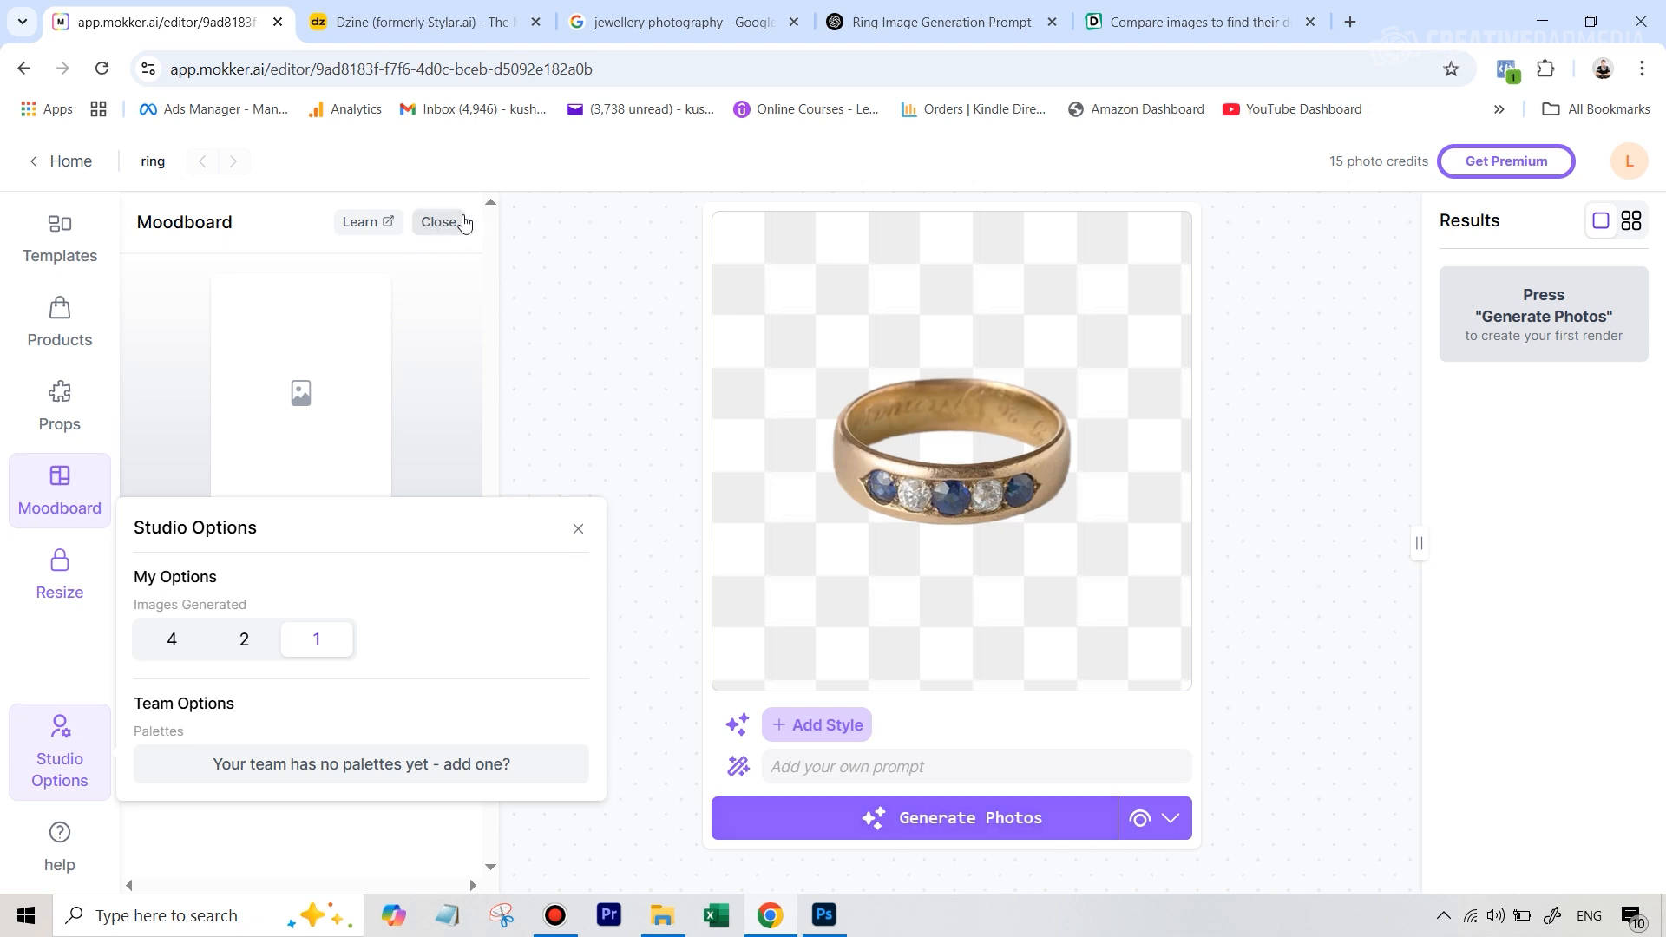
pyautogui.click(1164, 830)
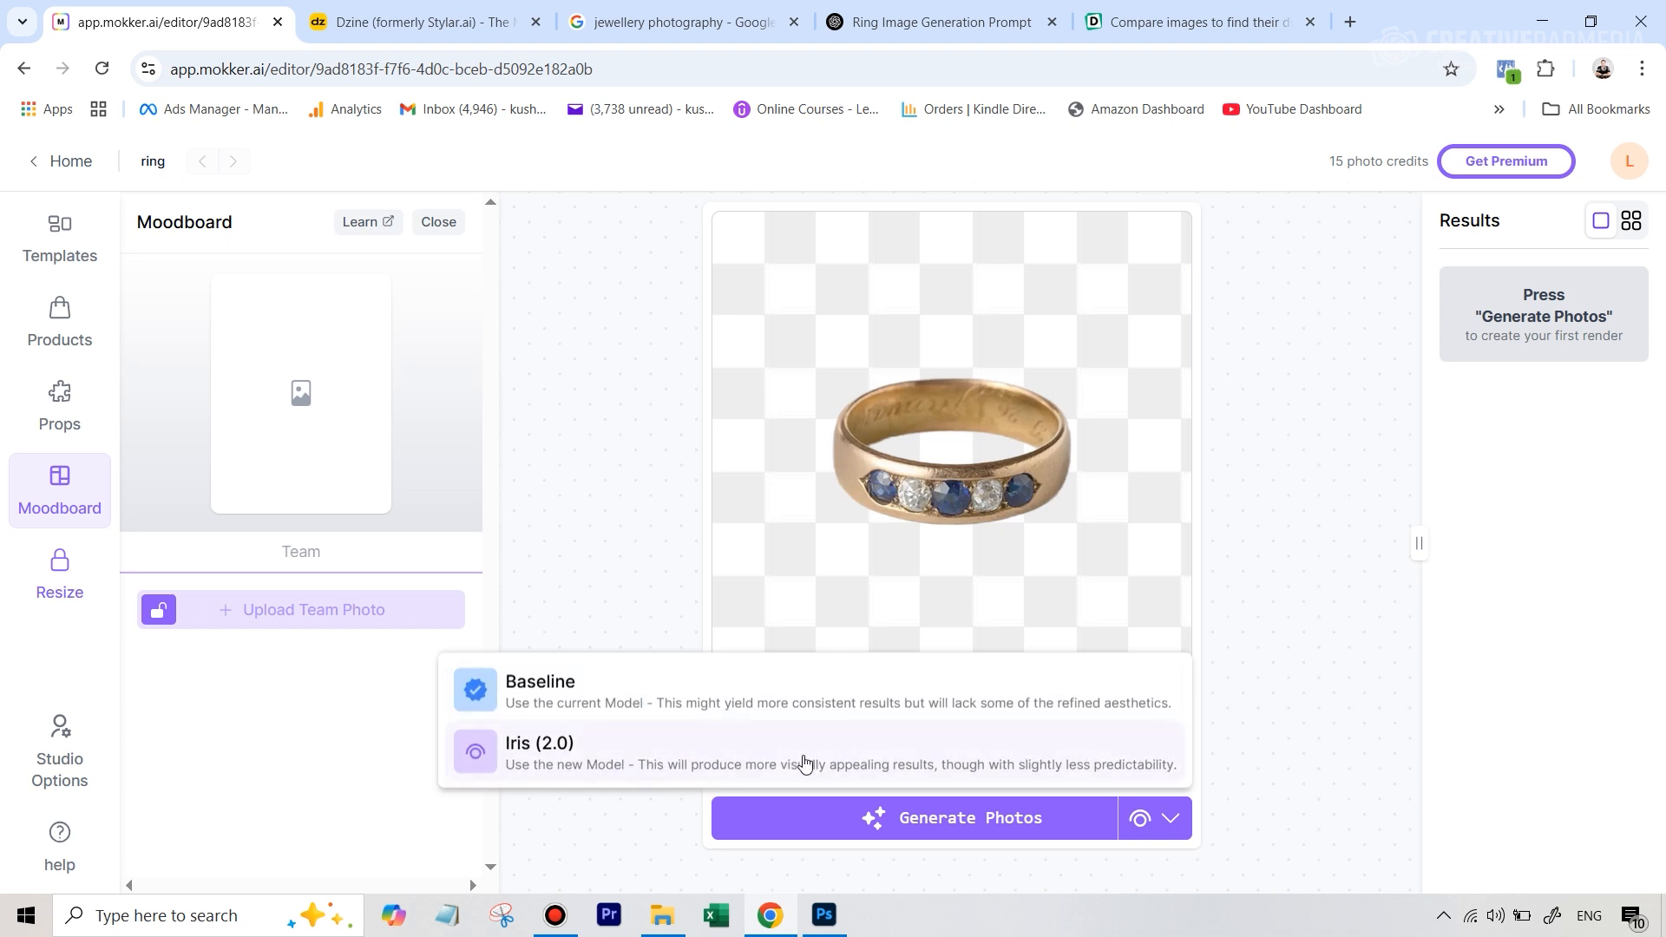
pyautogui.click(323, 776)
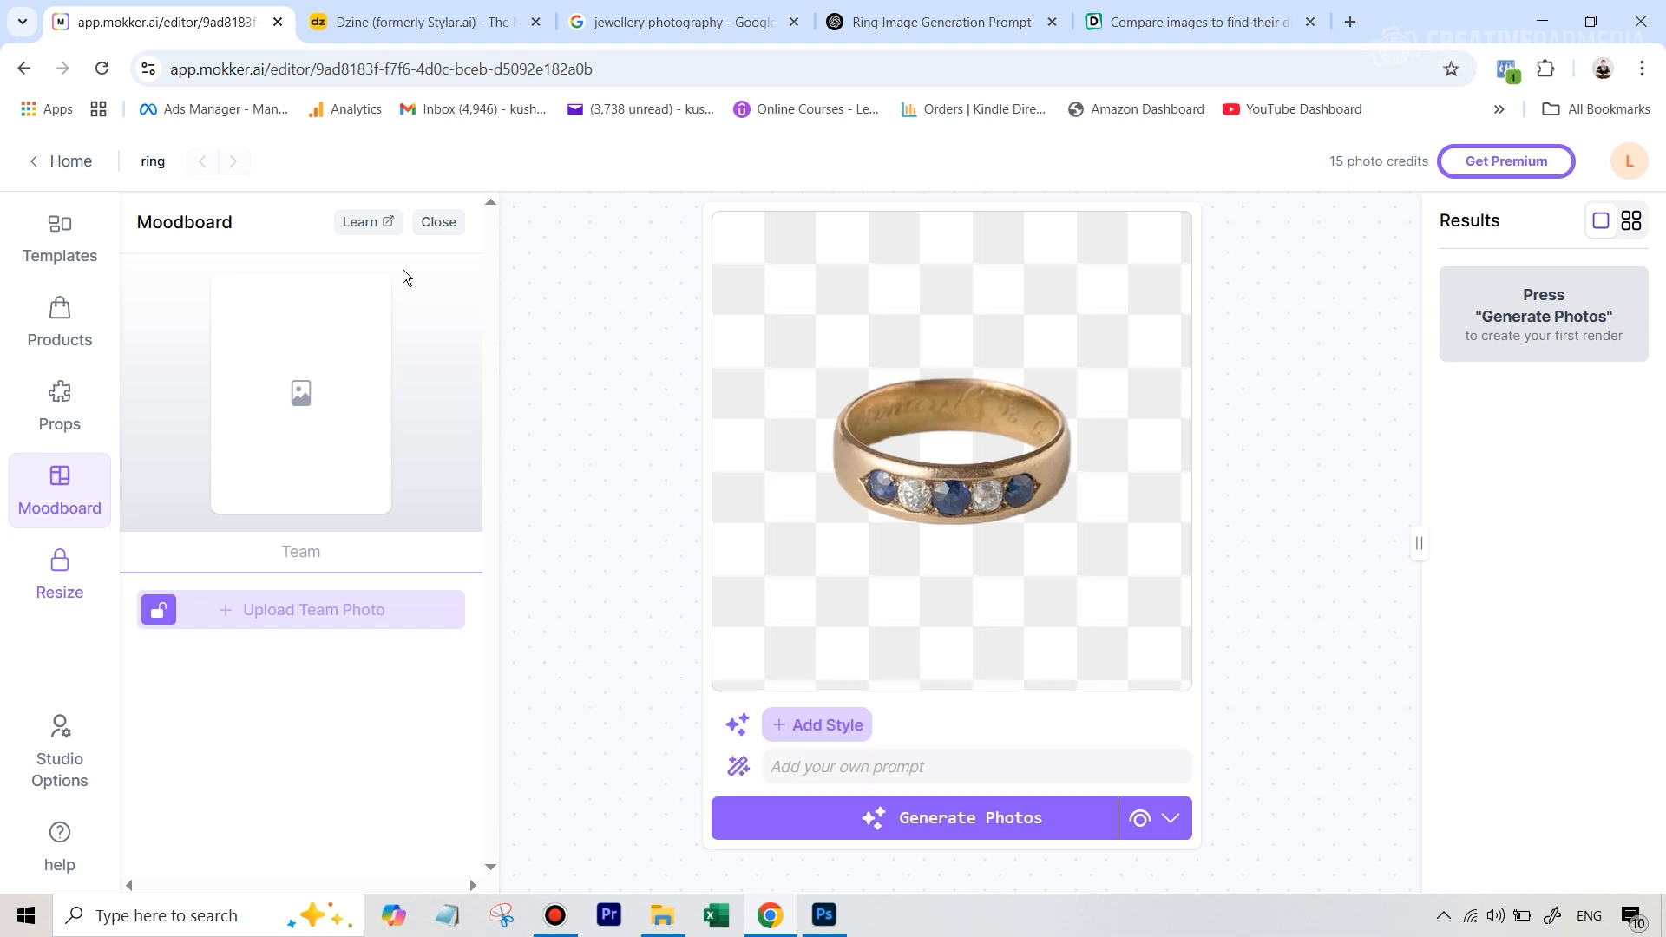
# Scale the ring down slightly on the blank canvas
pyautogui.click(992, 496)
pyautogui.moveTo(1072, 525)
pyautogui.mouseDown()
pyautogui.moveTo(1035, 509)
pyautogui.moveTo(1075, 528)
pyautogui.moveTo(1050, 512)
pyautogui.mouseUp()
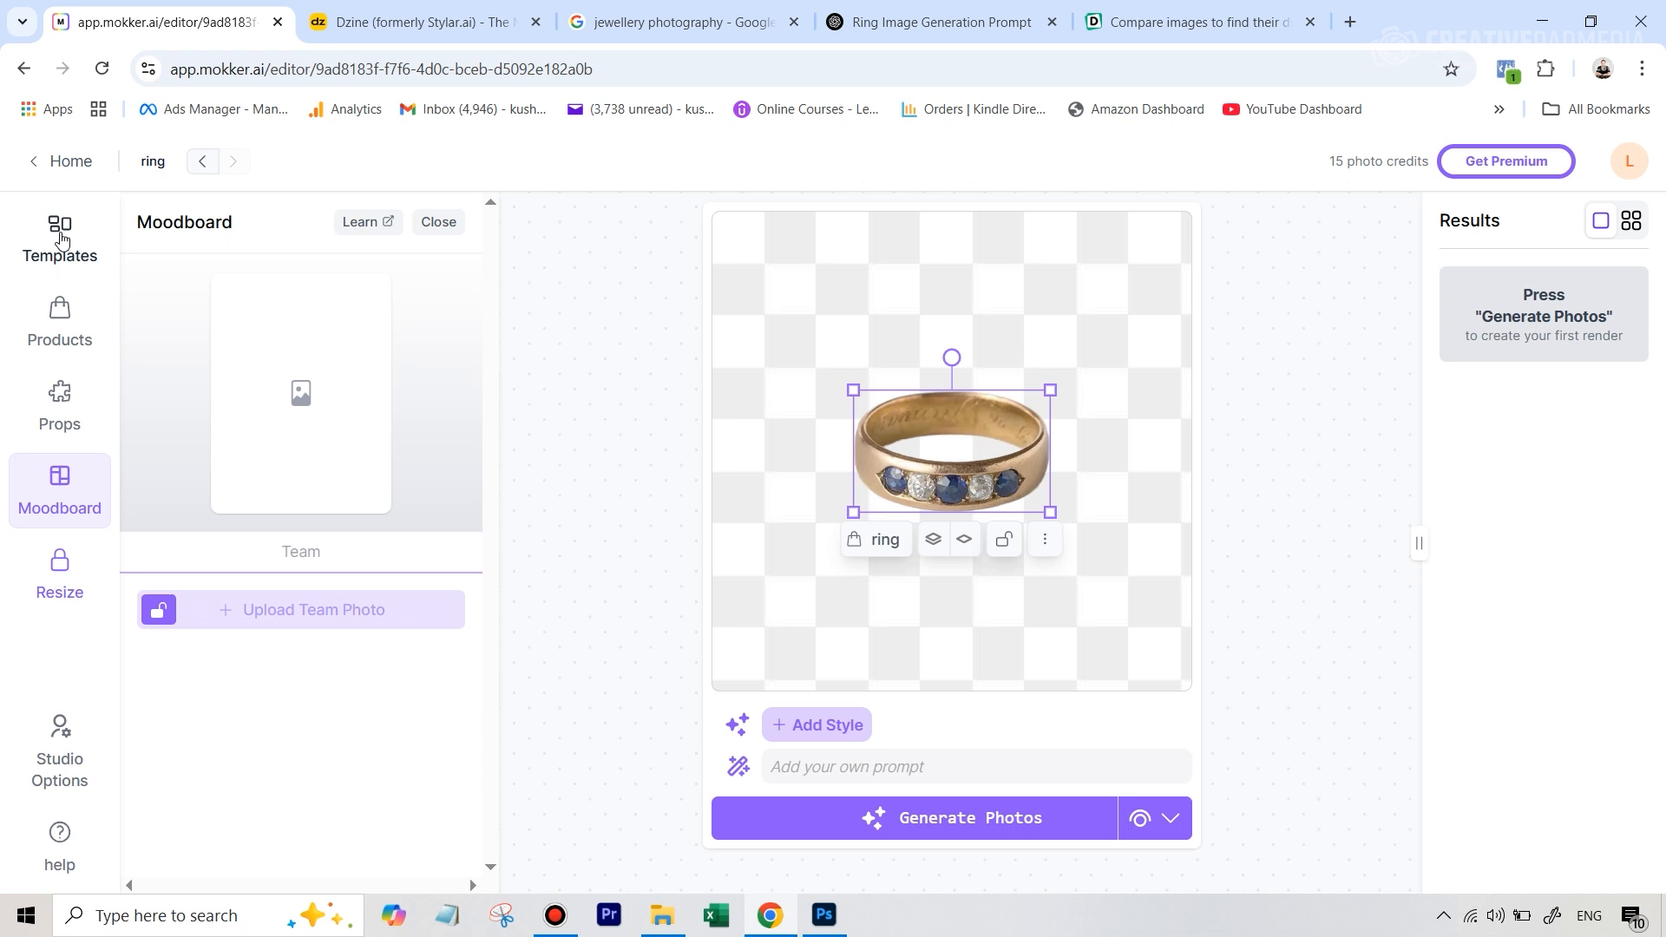
# Browse the template library and filter it by the Studio category
pyautogui.click(61, 239)
pyautogui.scroll(-3, 314, 398)
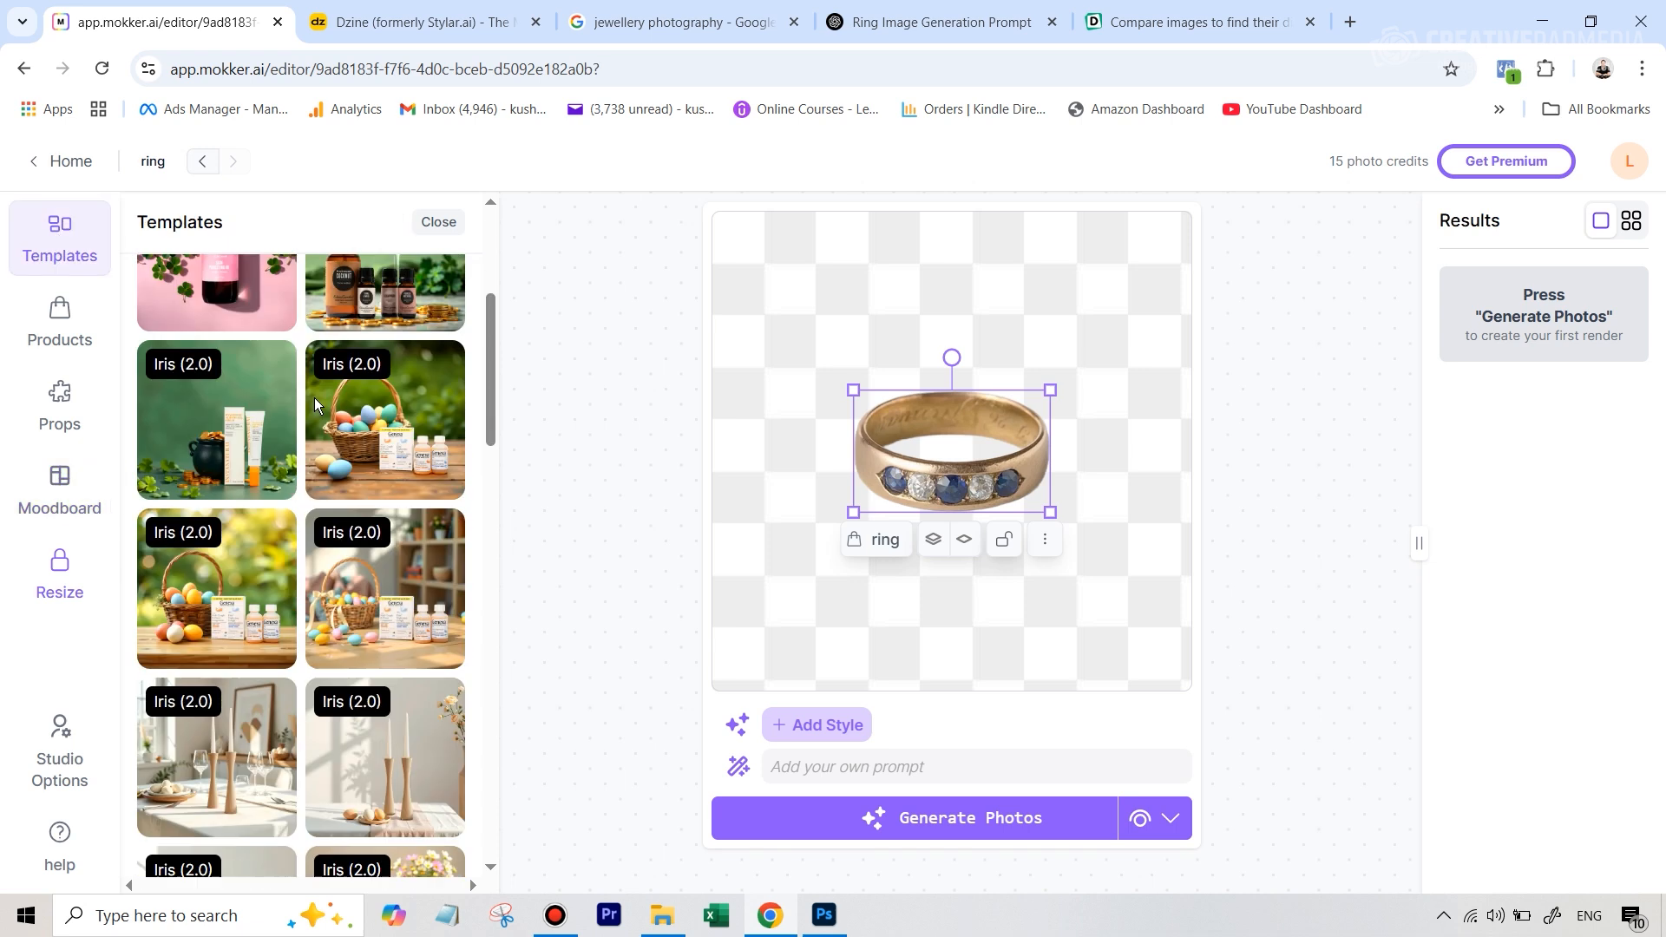
pyautogui.scroll(-5, 314, 398)
pyautogui.scroll(7, 314, 398)
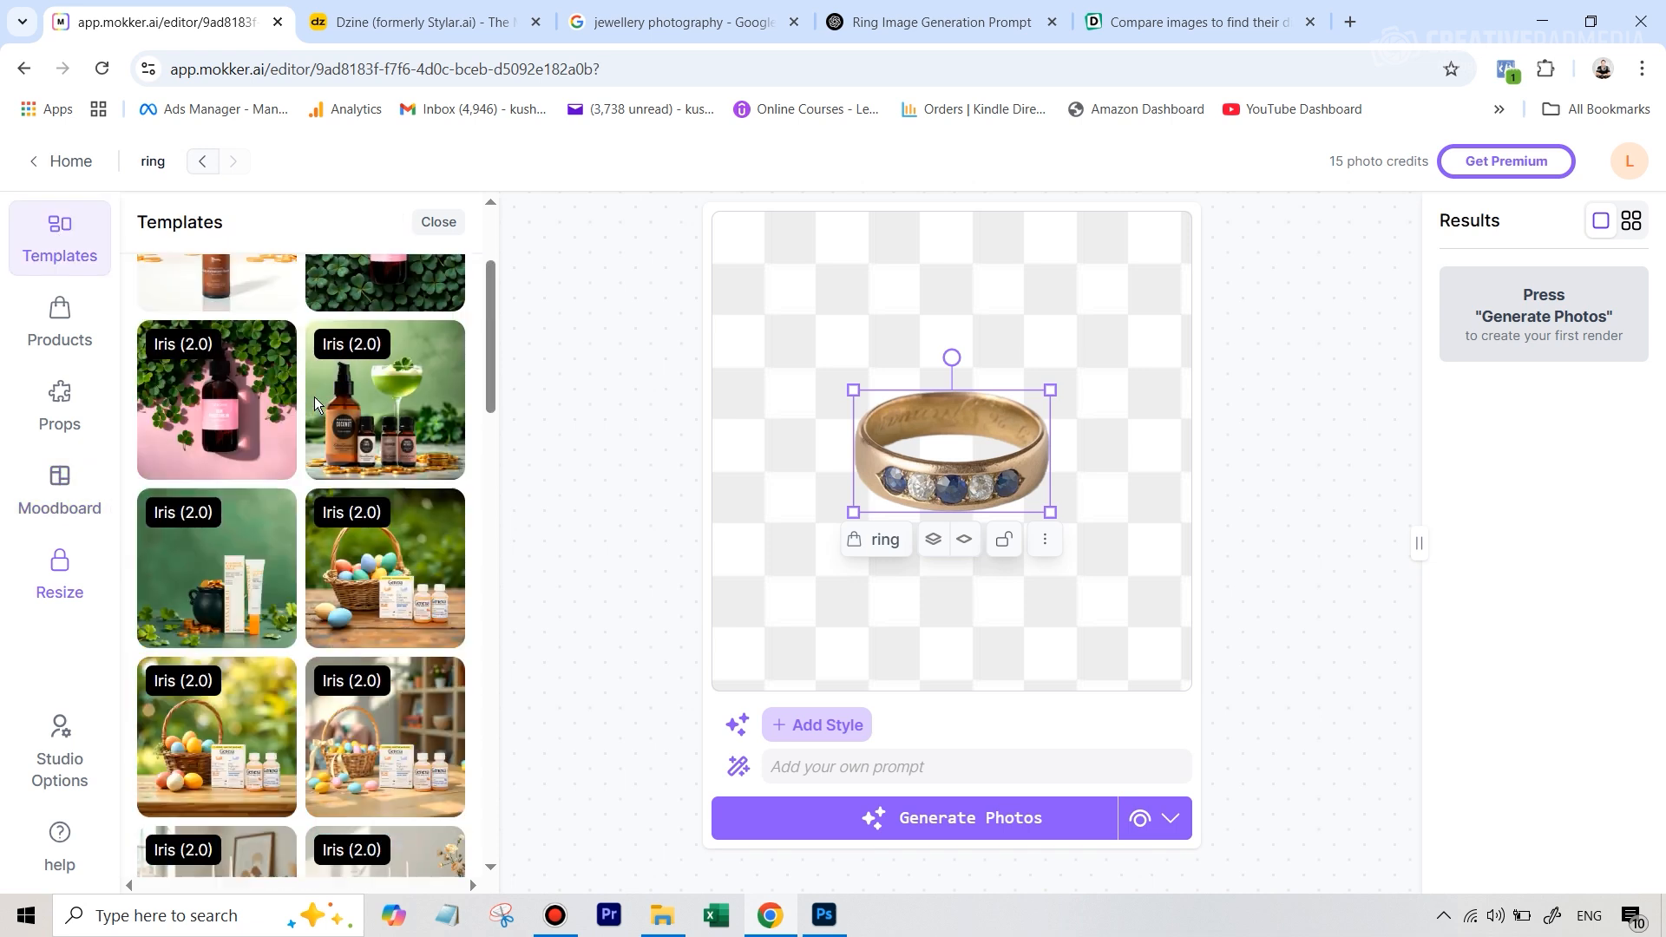
pyautogui.scroll(3, 314, 397)
pyautogui.click(236, 334)
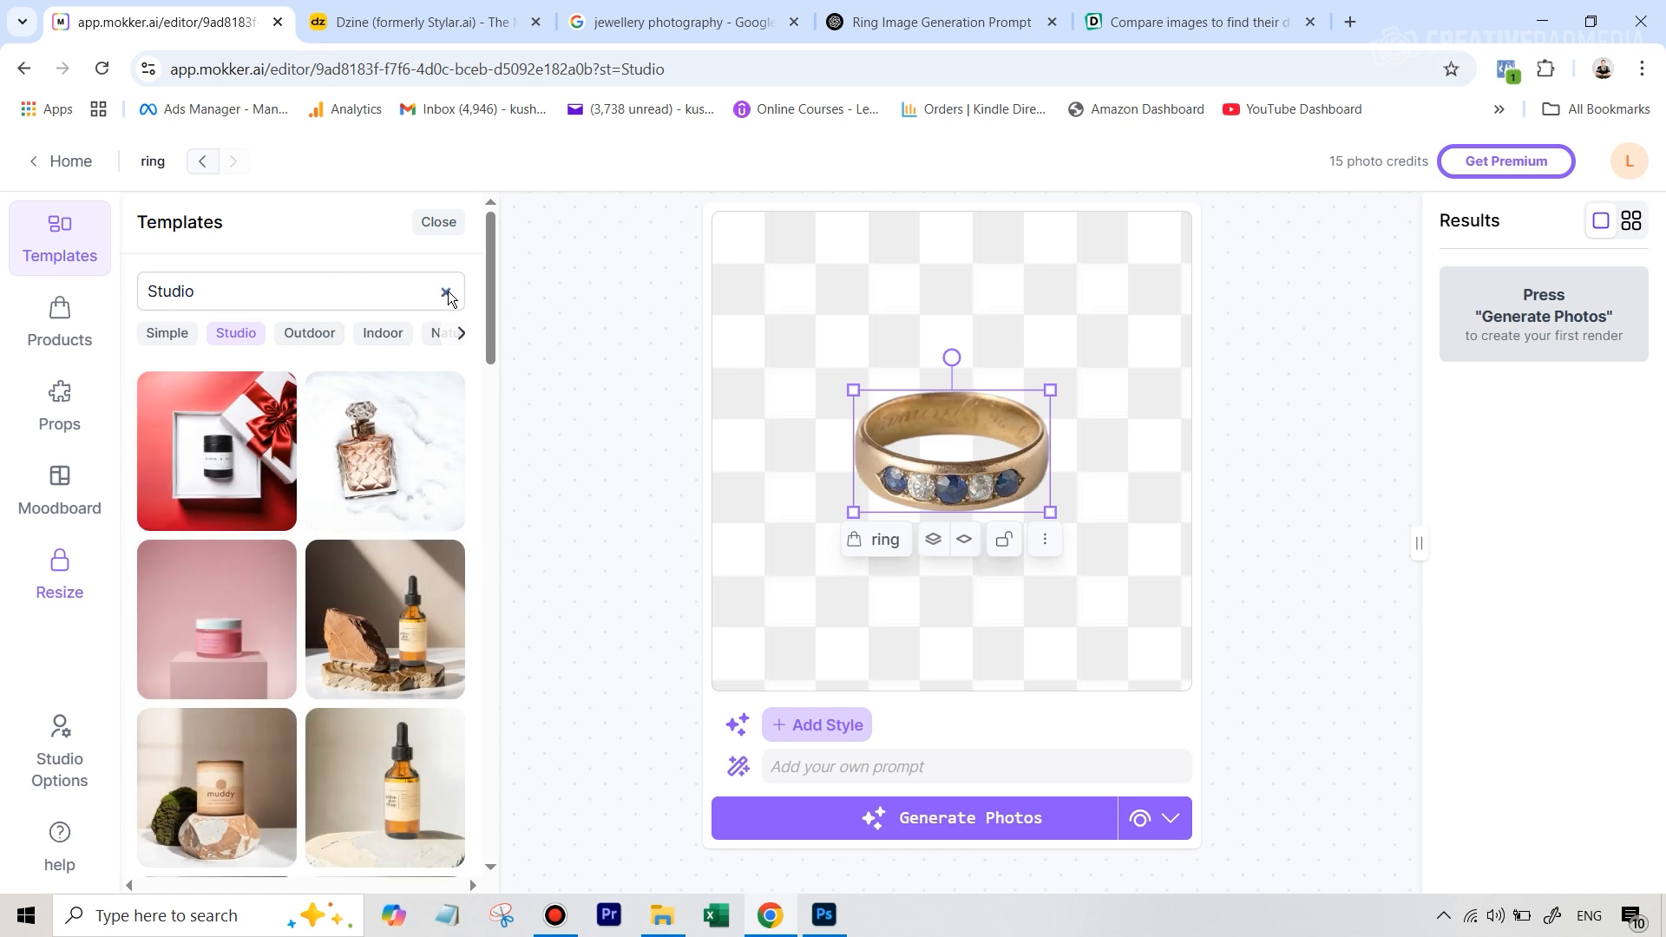
# Clear the Studio filter and search the templates for "jewel"
pyautogui.click(448, 291)
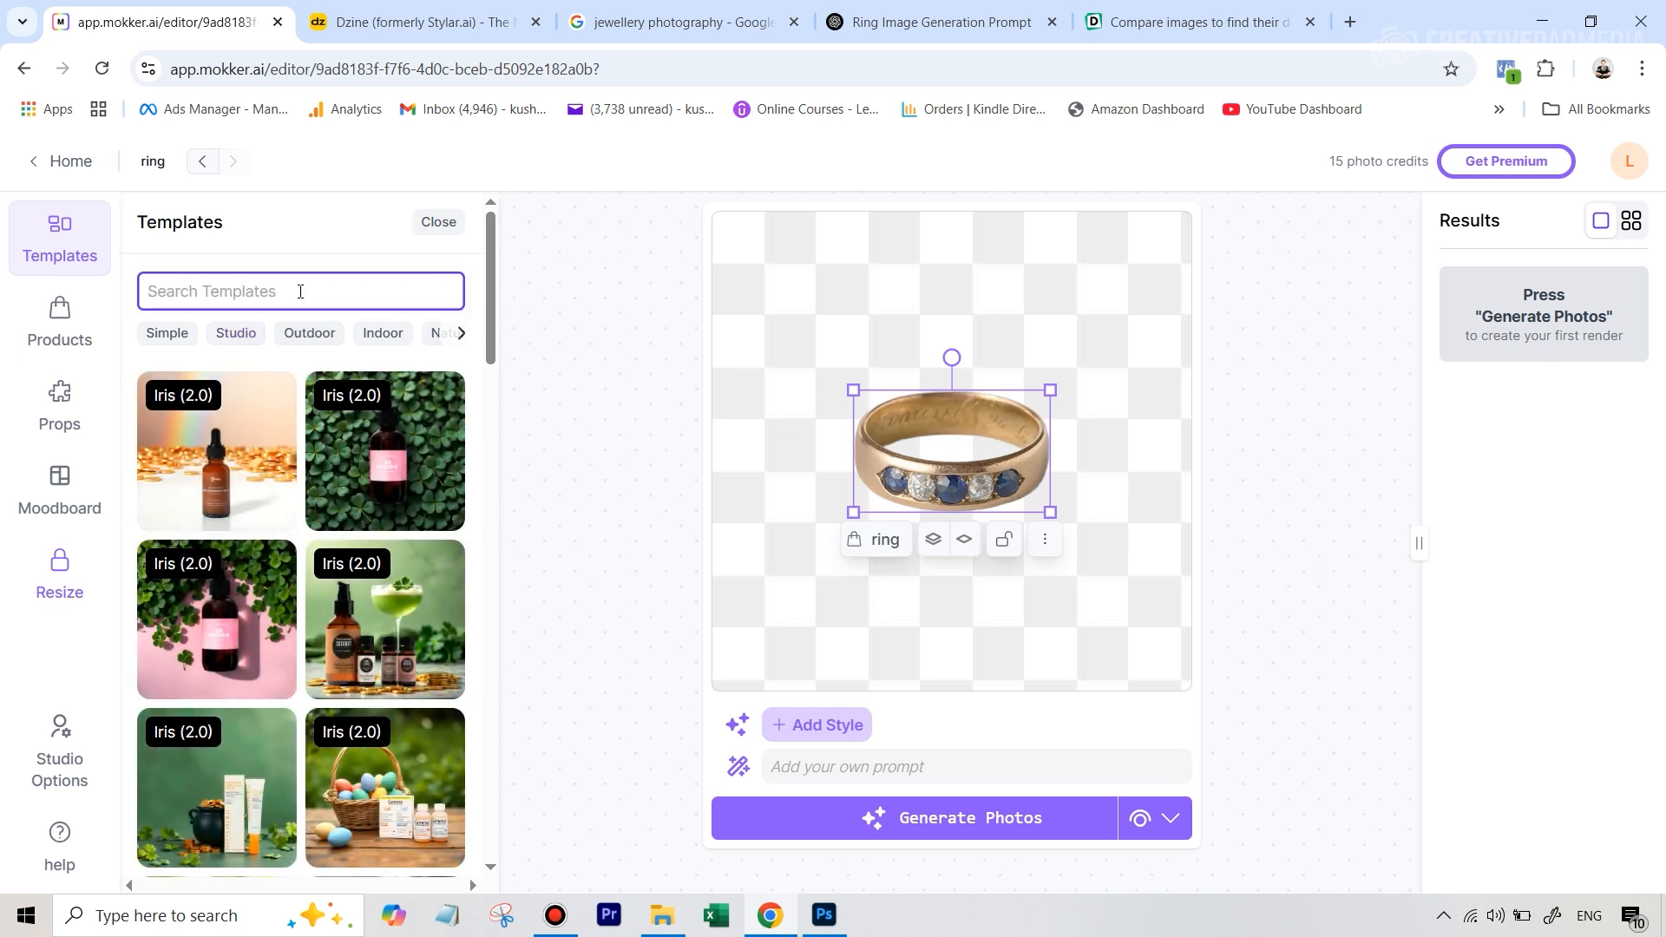
pyautogui.write('jew')
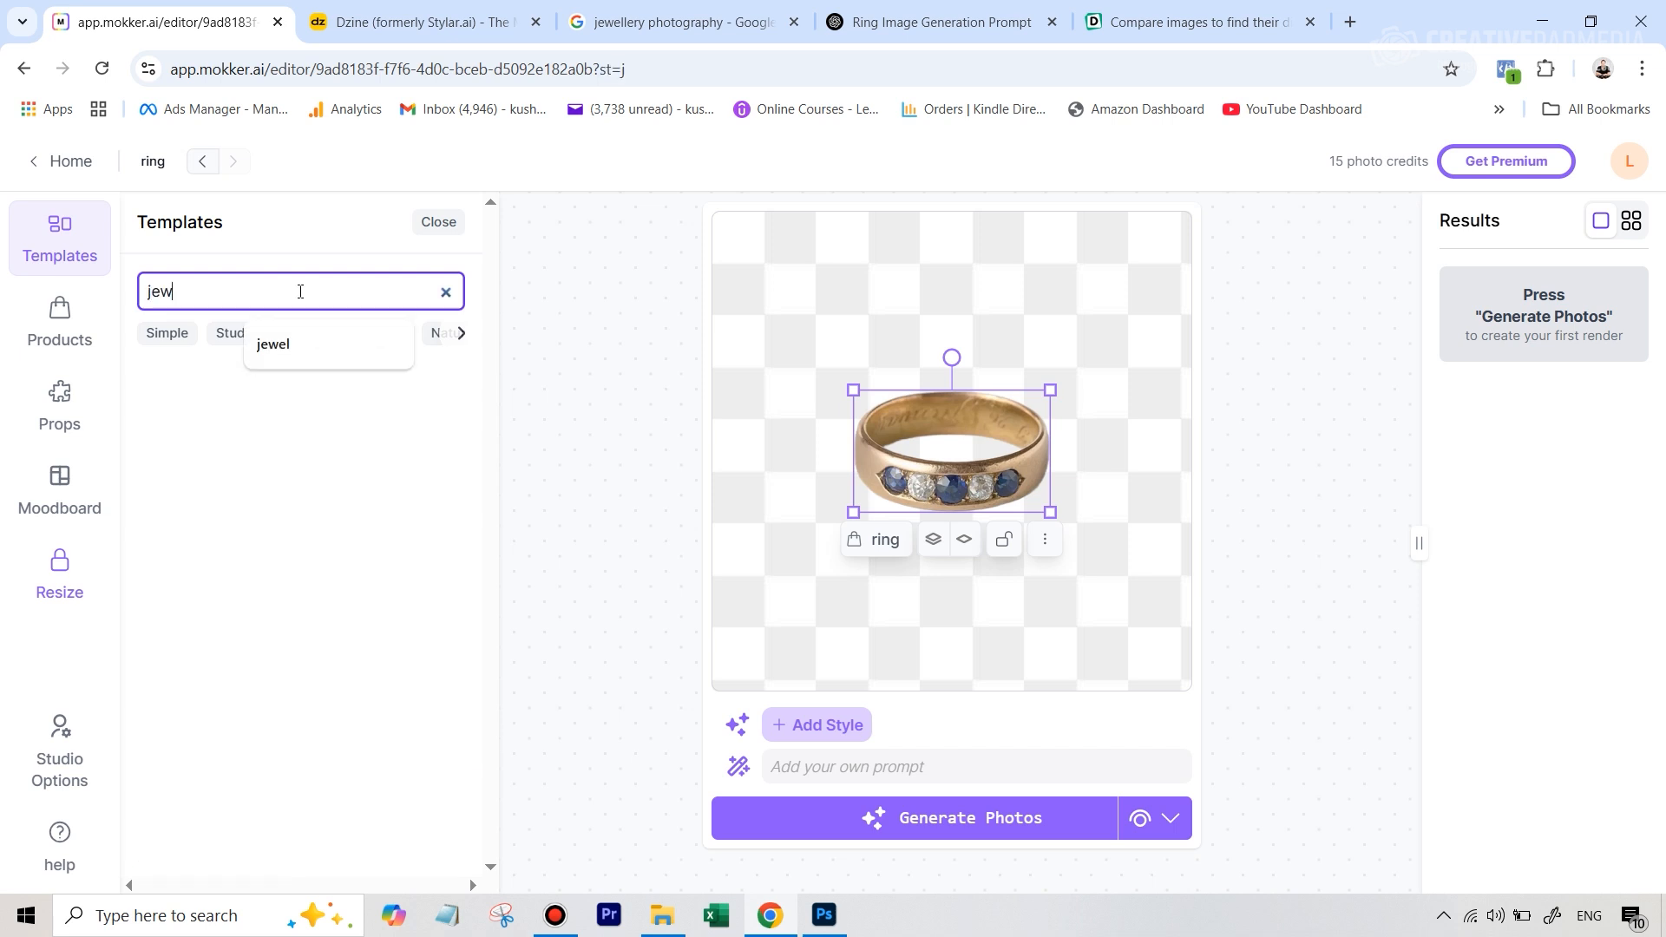
pyautogui.write('el')
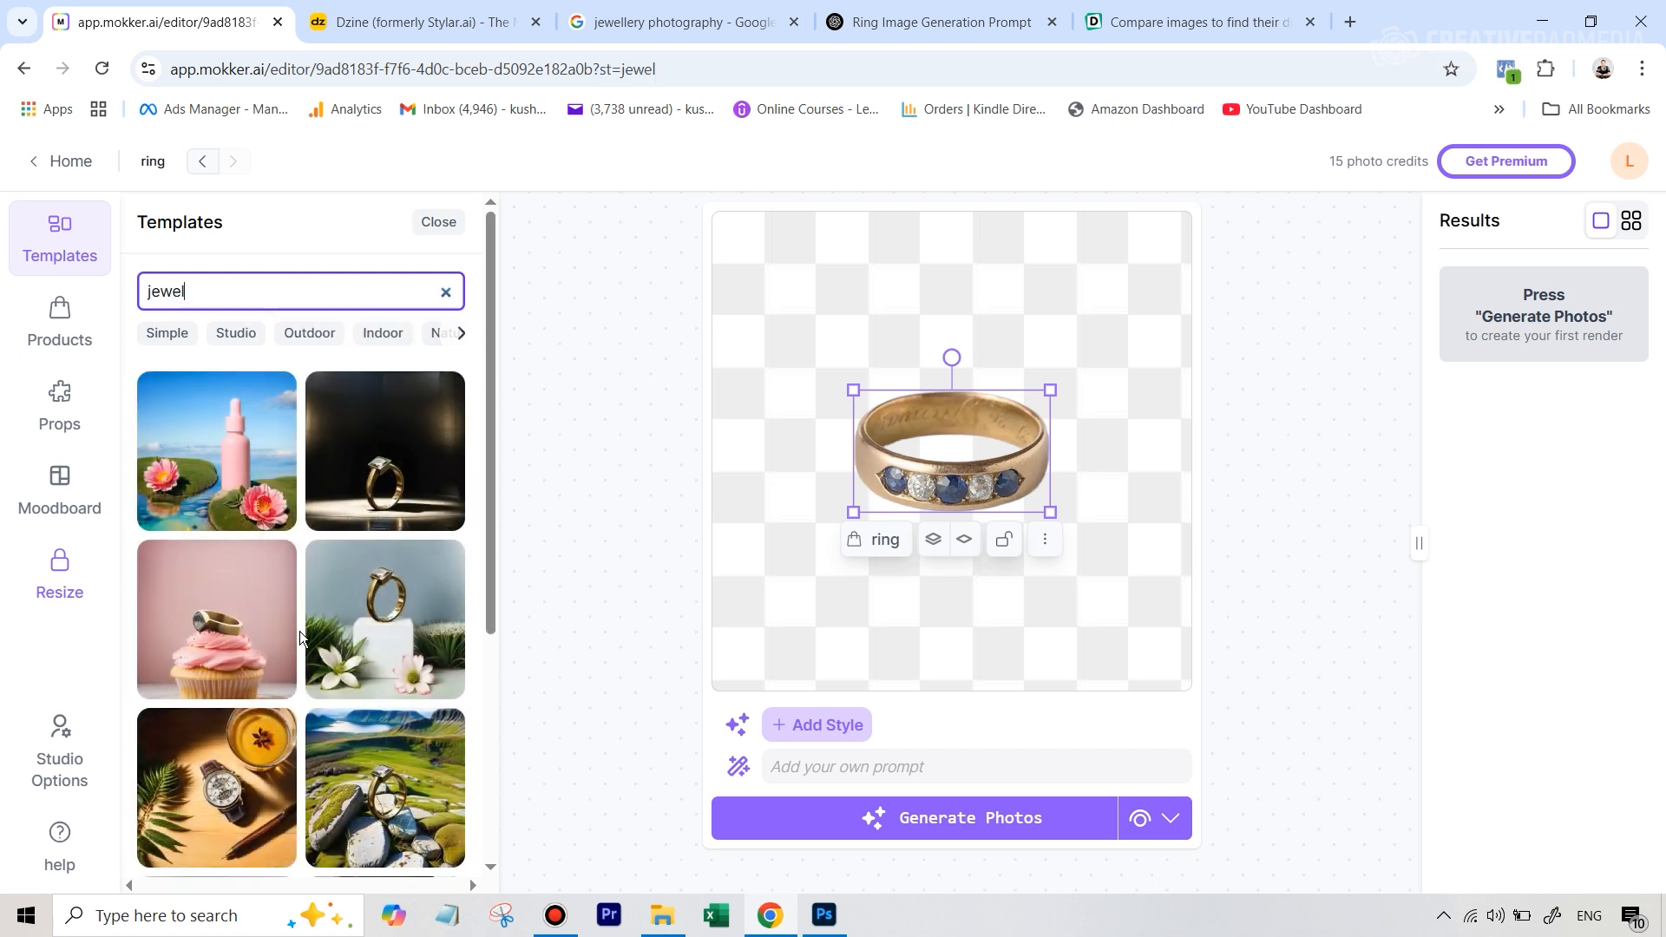
# Replace the current design with the template showing a ring in an open jewelry box
pyautogui.scroll(-5, 347, 564)
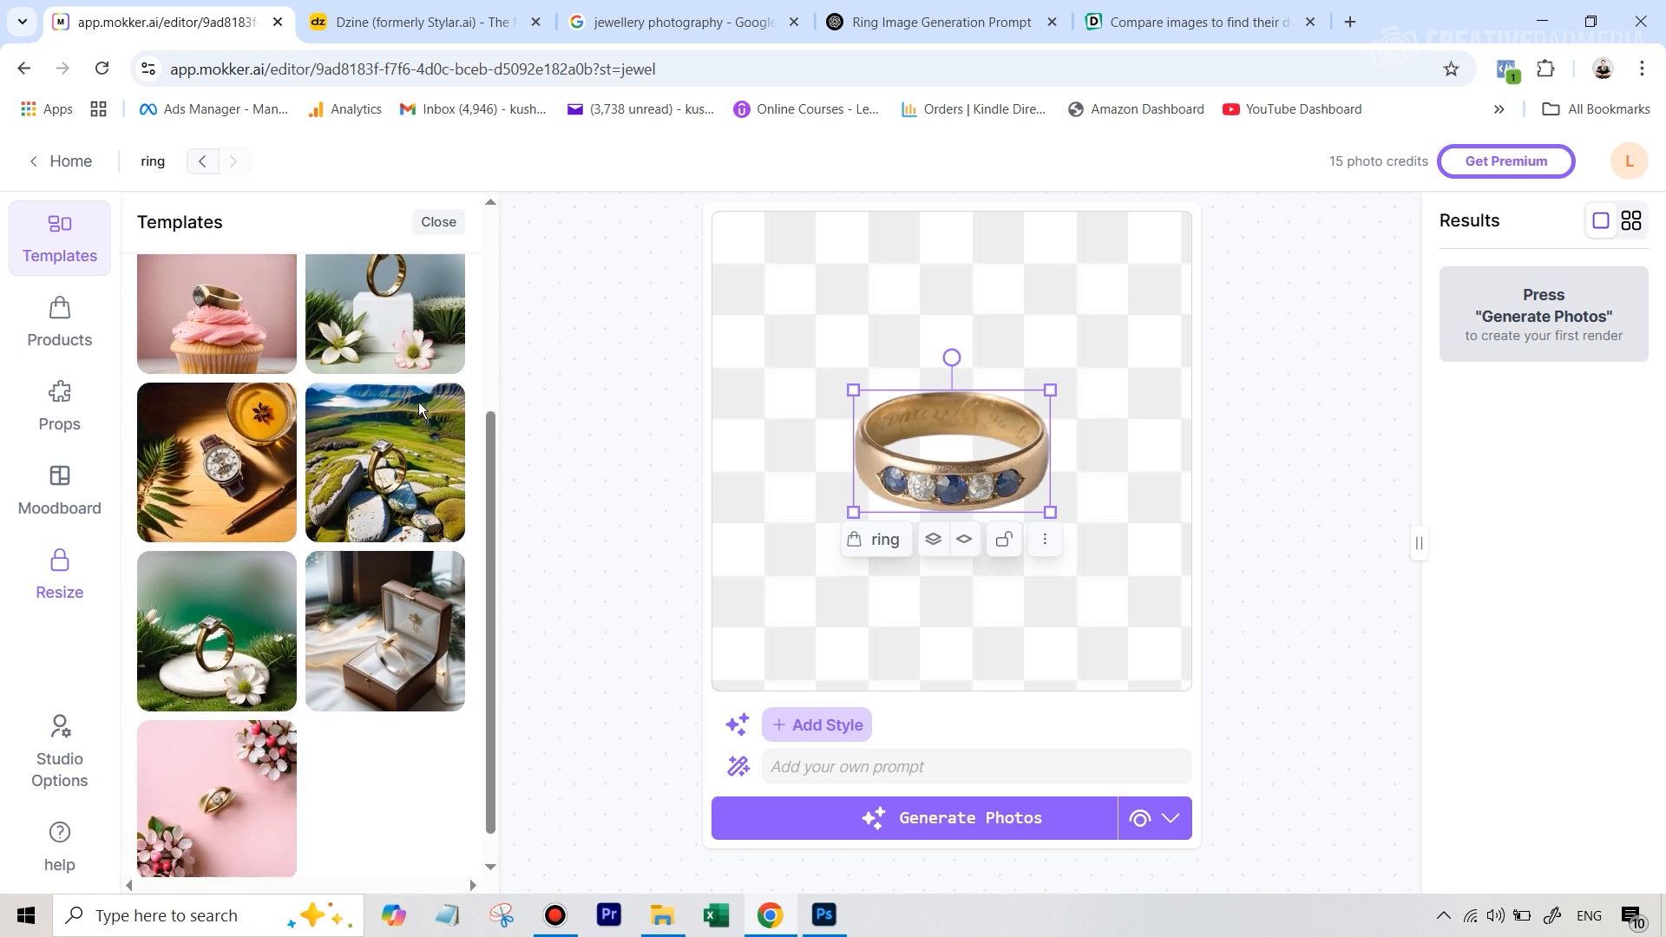
pyautogui.scroll(10, 363, 356)
pyautogui.scroll(-3, 414, 372)
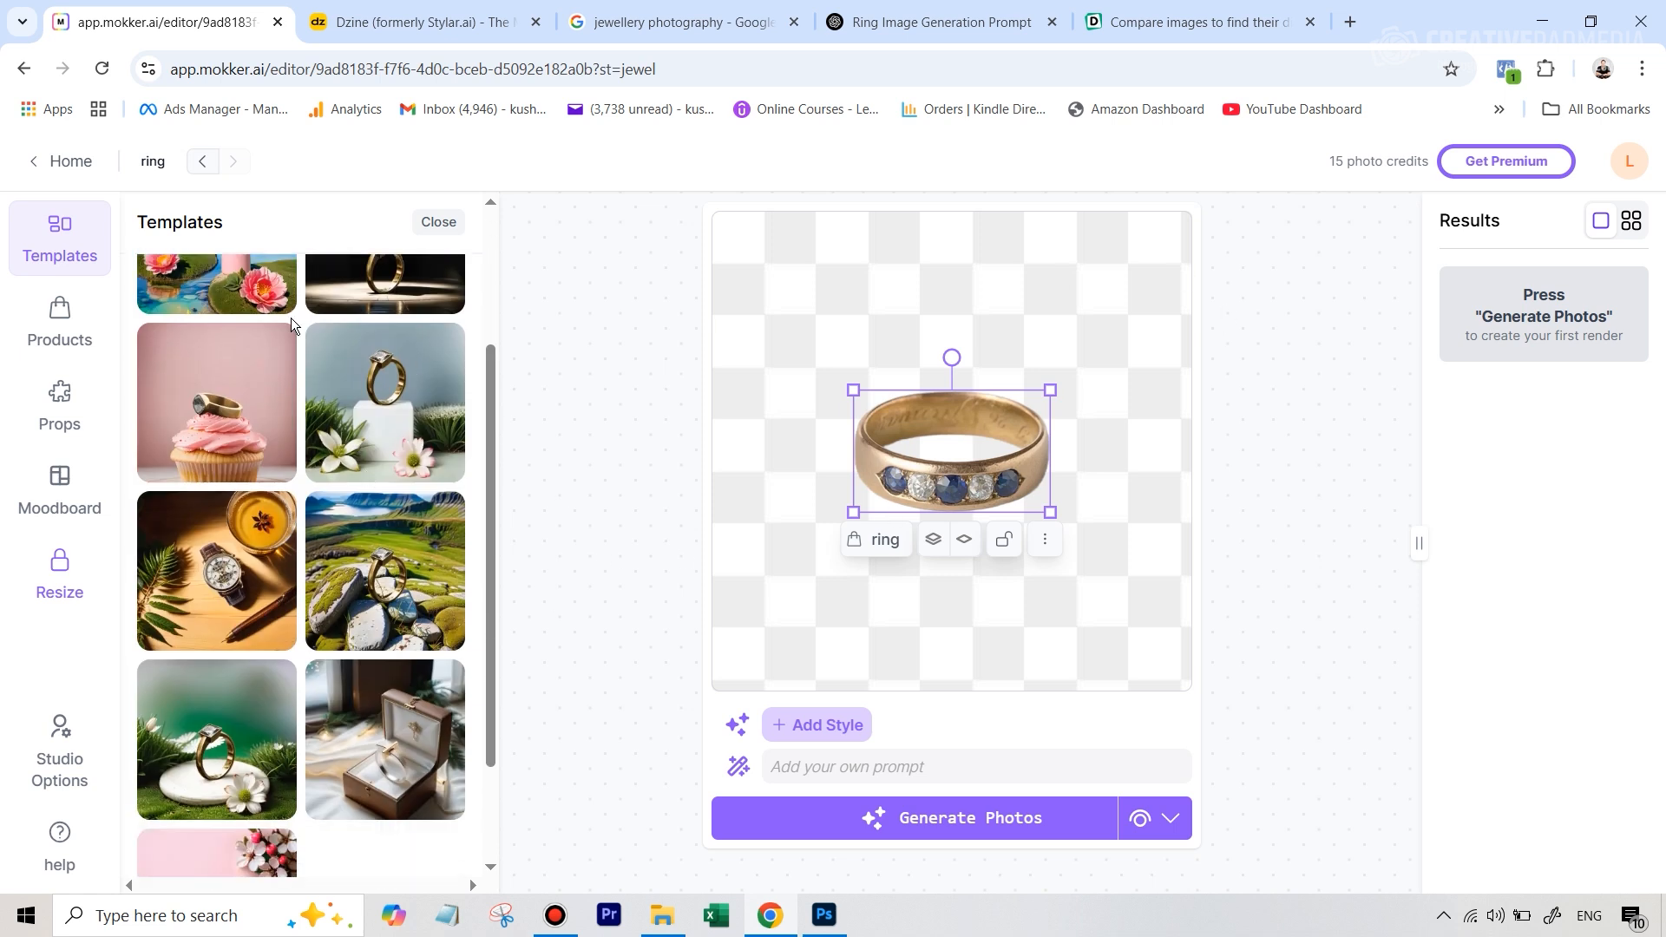
pyautogui.scroll(-2, 336, 637)
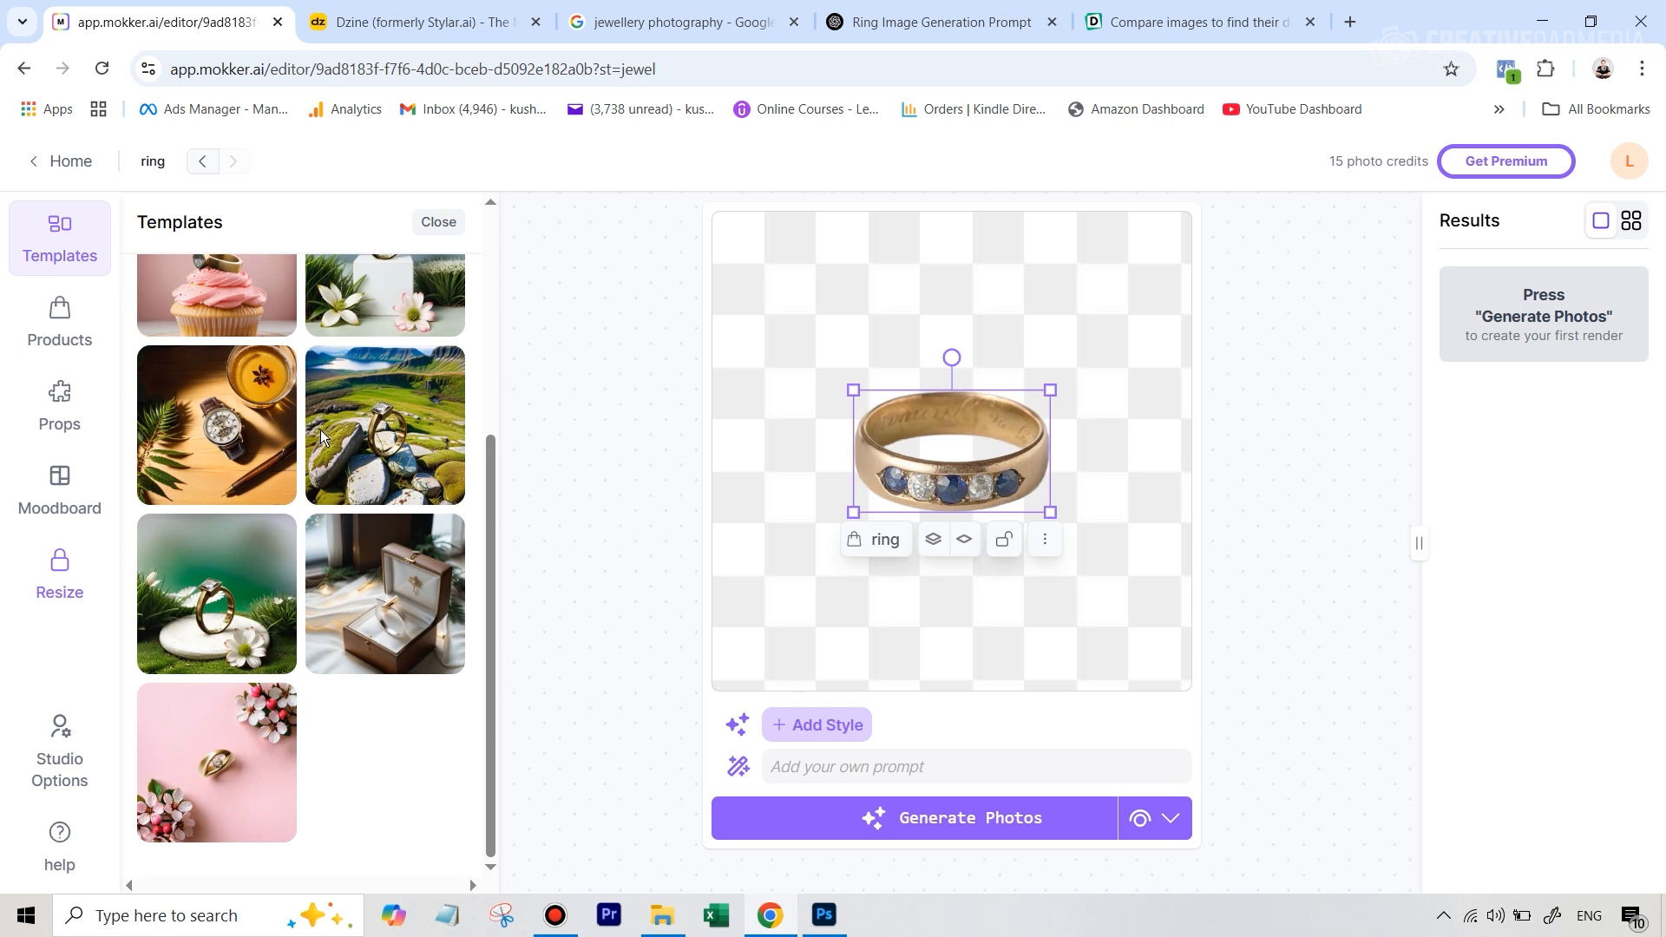
pyautogui.scroll(5, 321, 429)
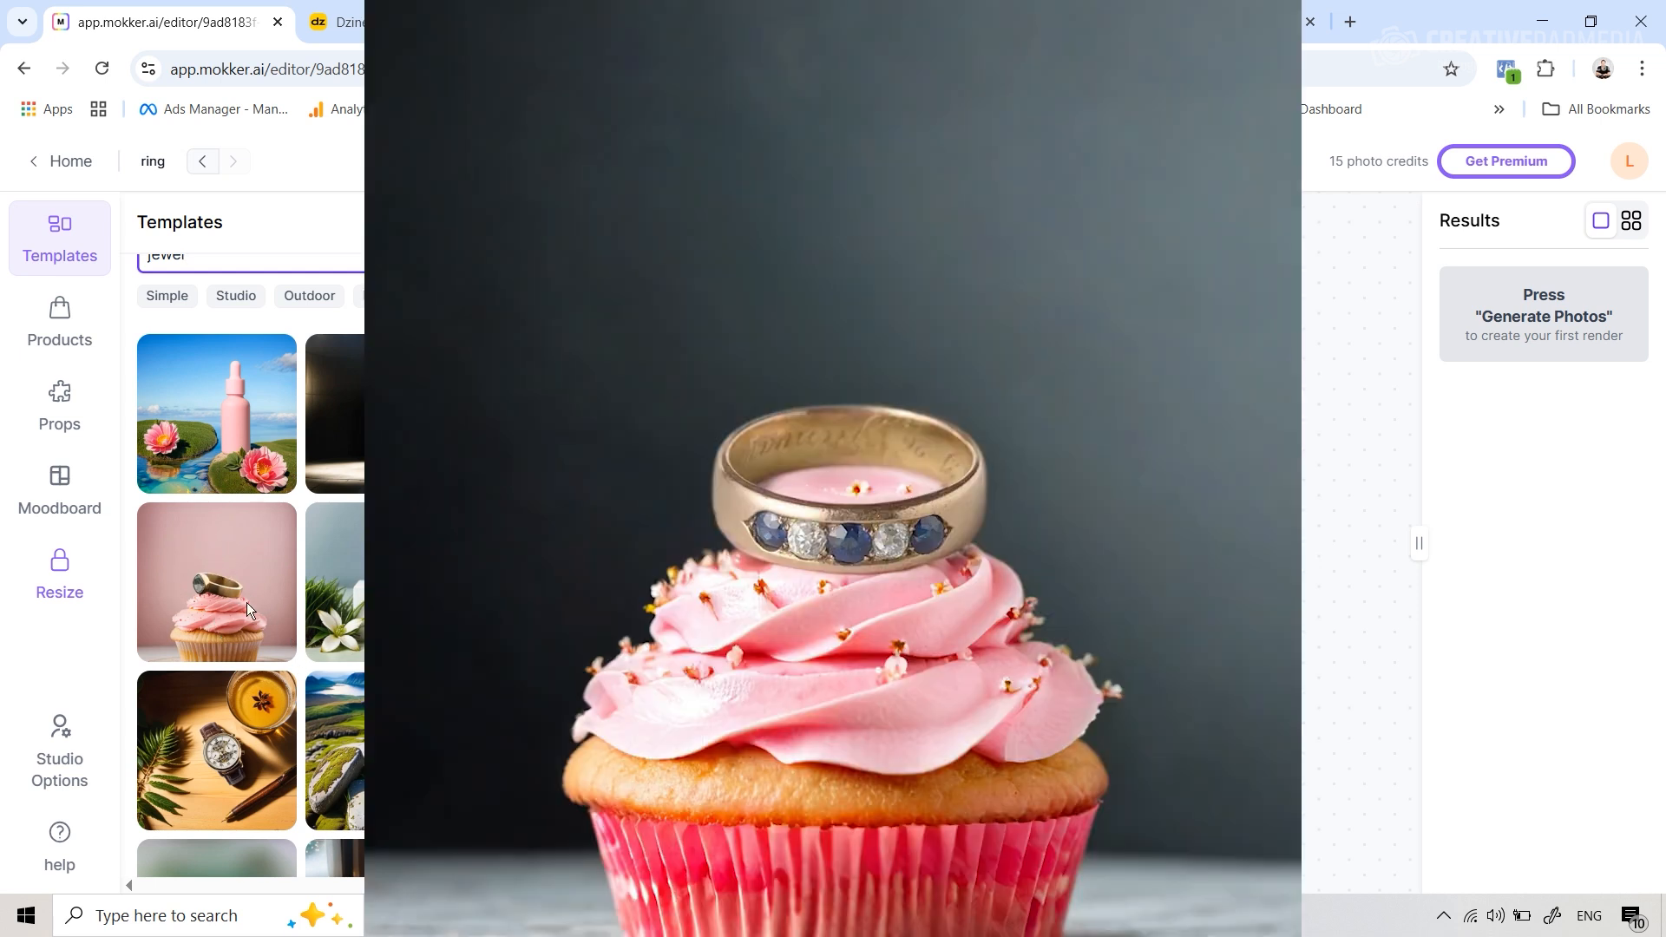
pyautogui.scroll(-1, 247, 603)
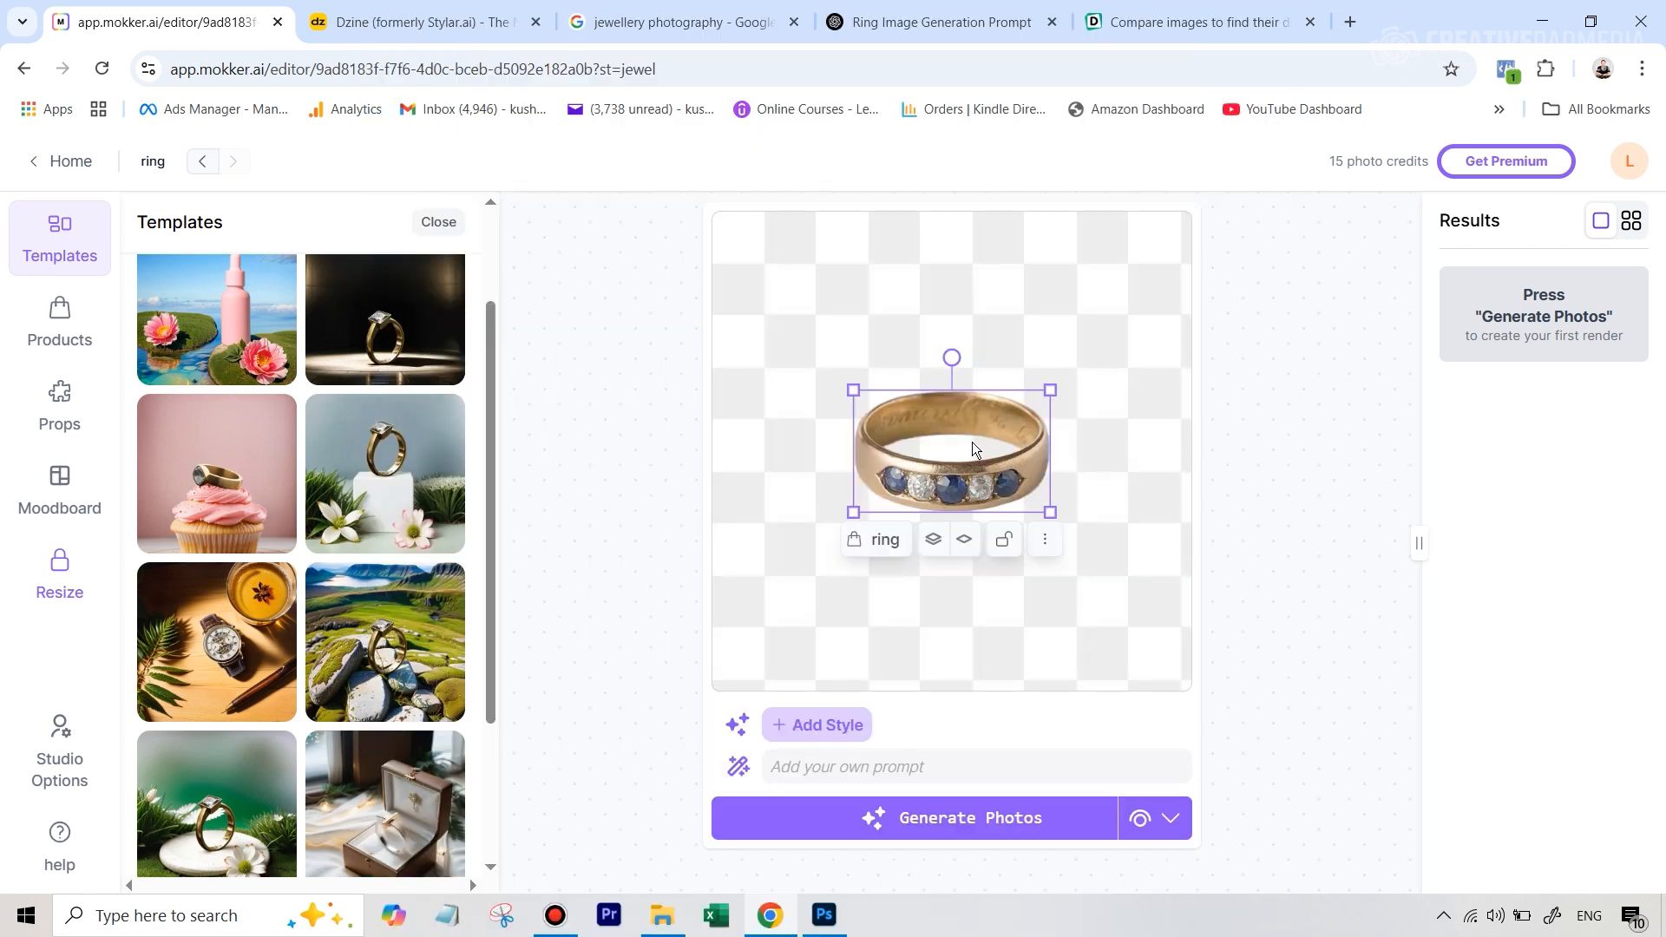
pyautogui.scroll(-3, 409, 420)
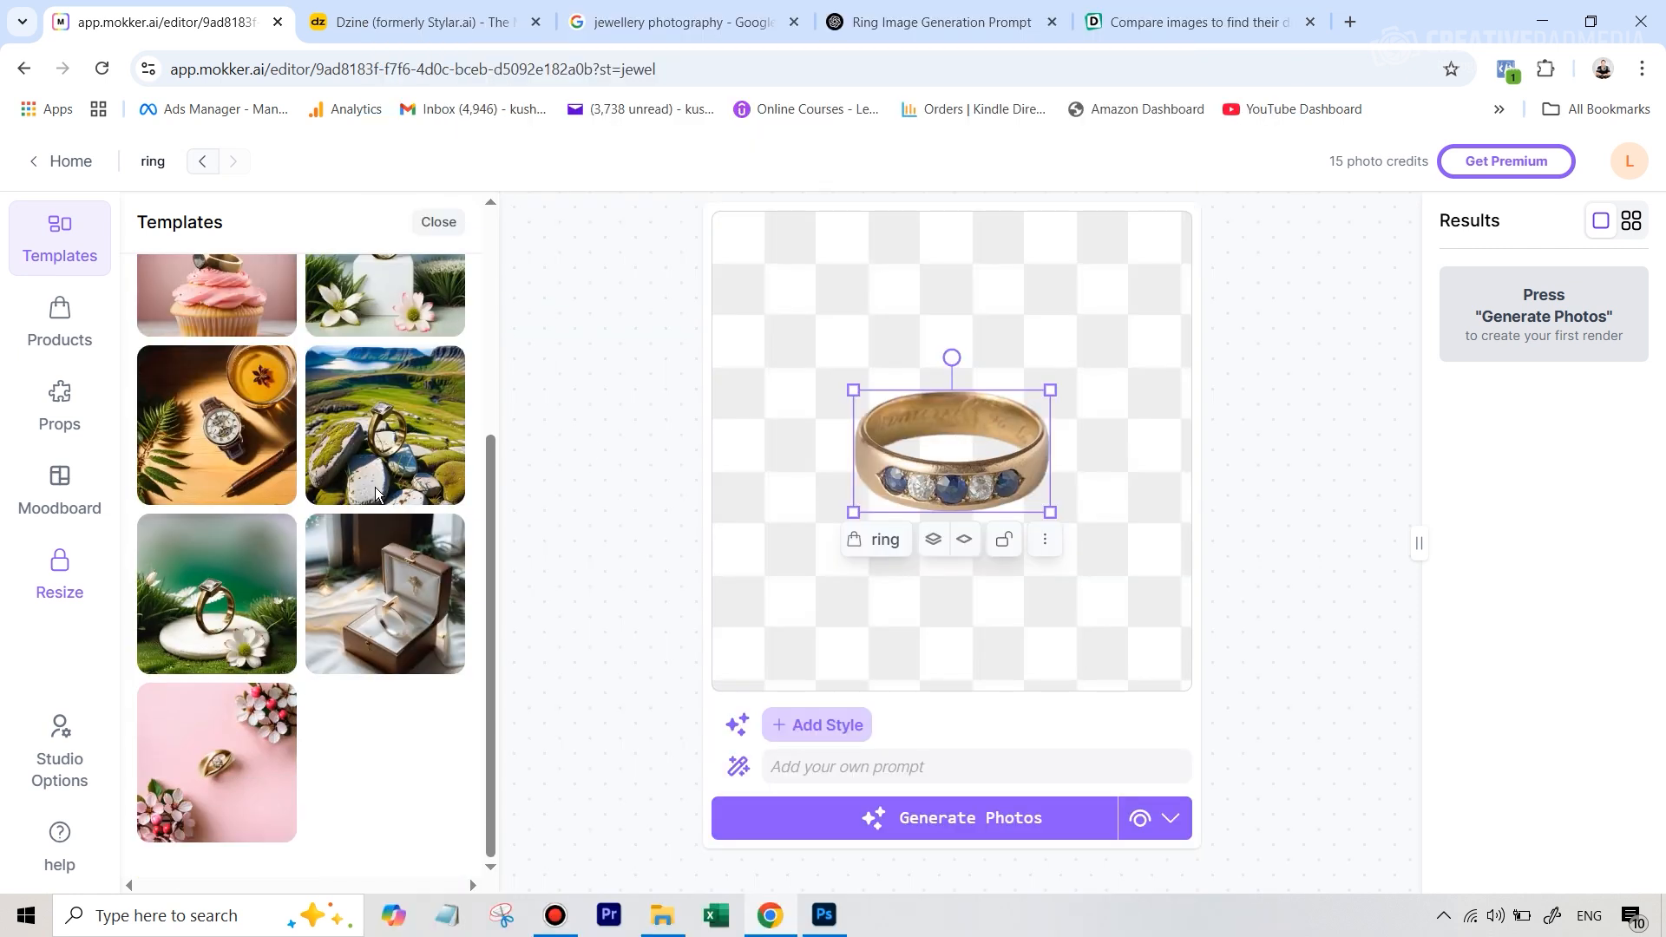
pyautogui.click(408, 598)
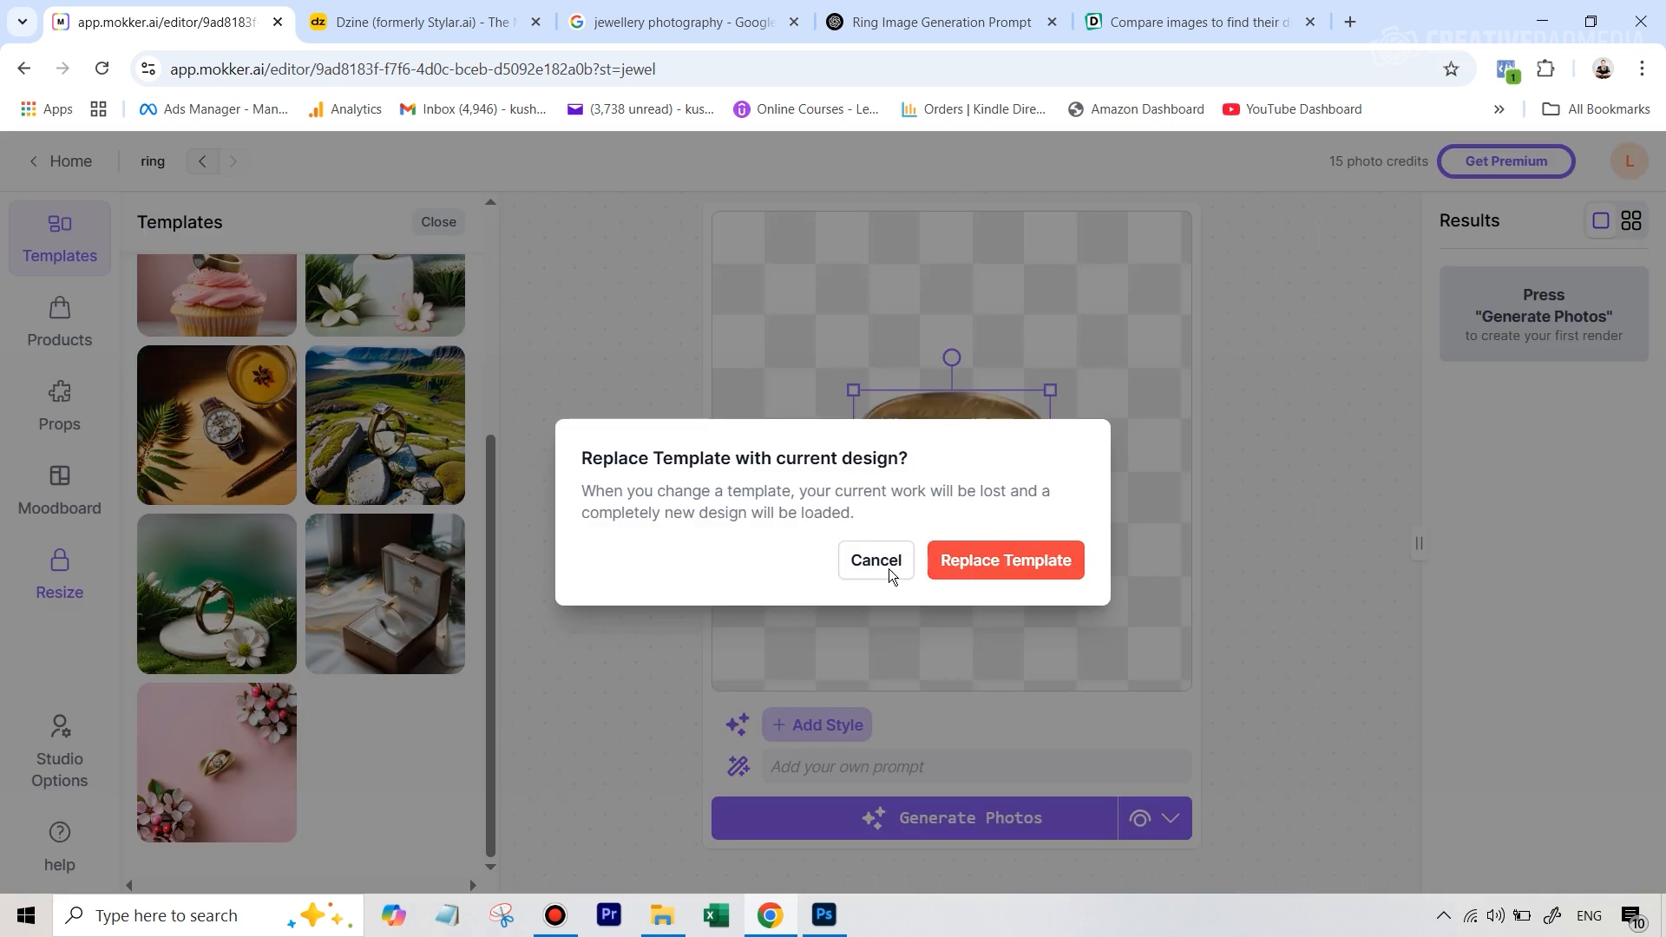
pyautogui.click(1007, 564)
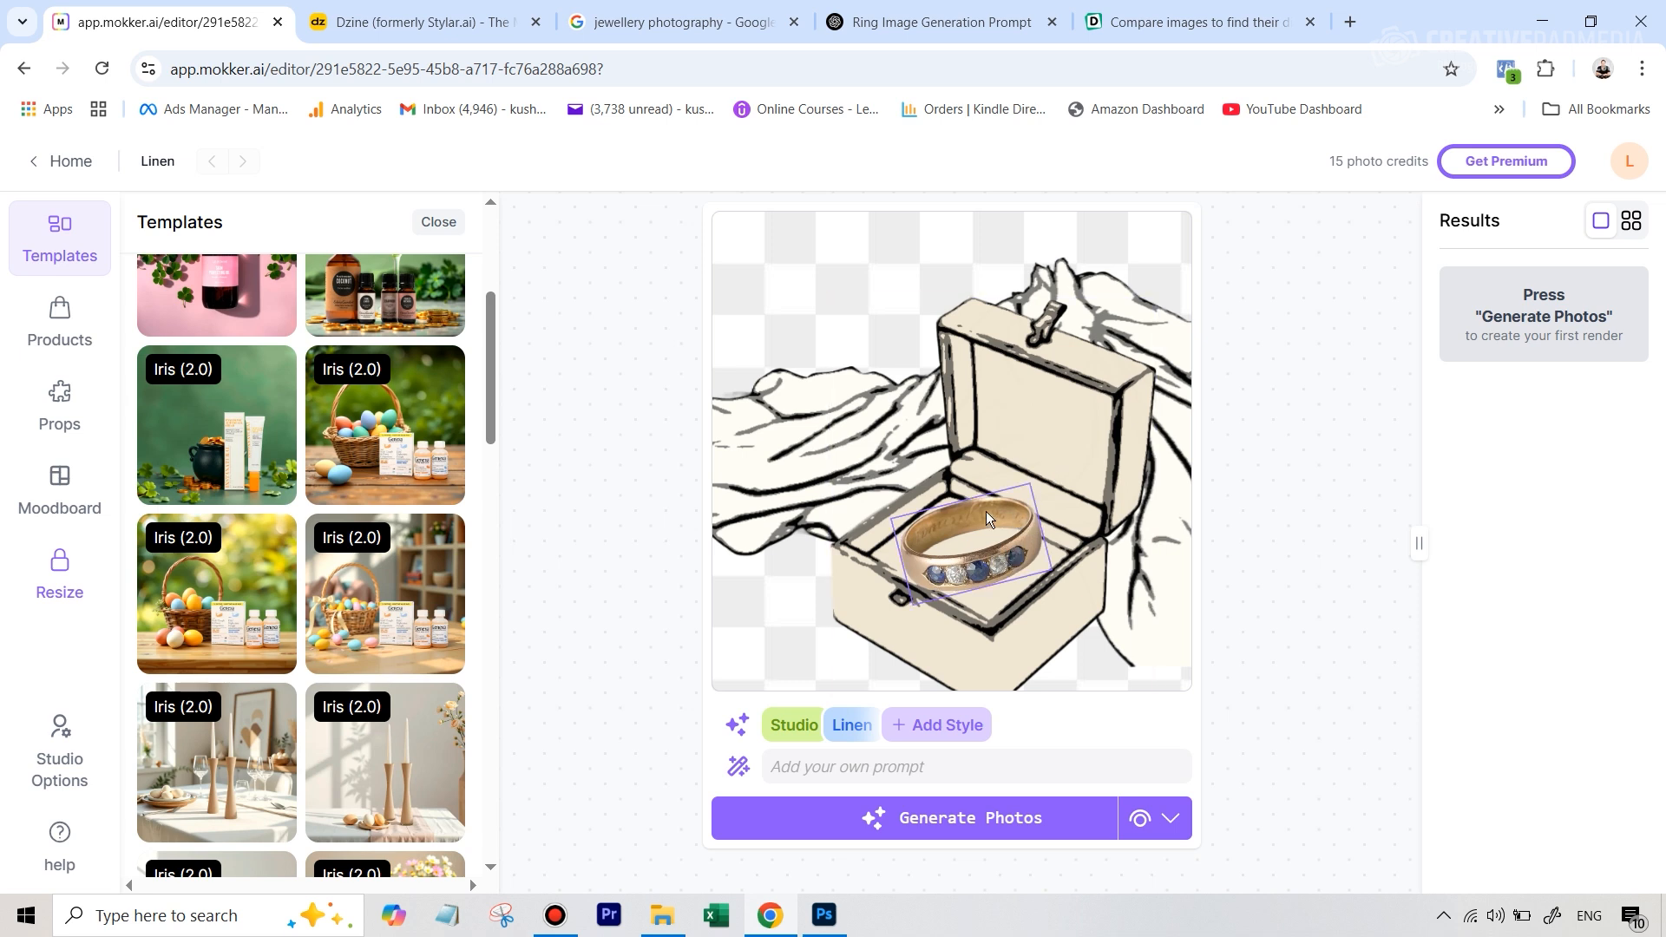
# Scale the ring down inside the jewelry box and rotate it to sit level
pyautogui.click(1007, 564)
pyautogui.moveTo(1029, 491); pyautogui.dragTo(1013, 501)
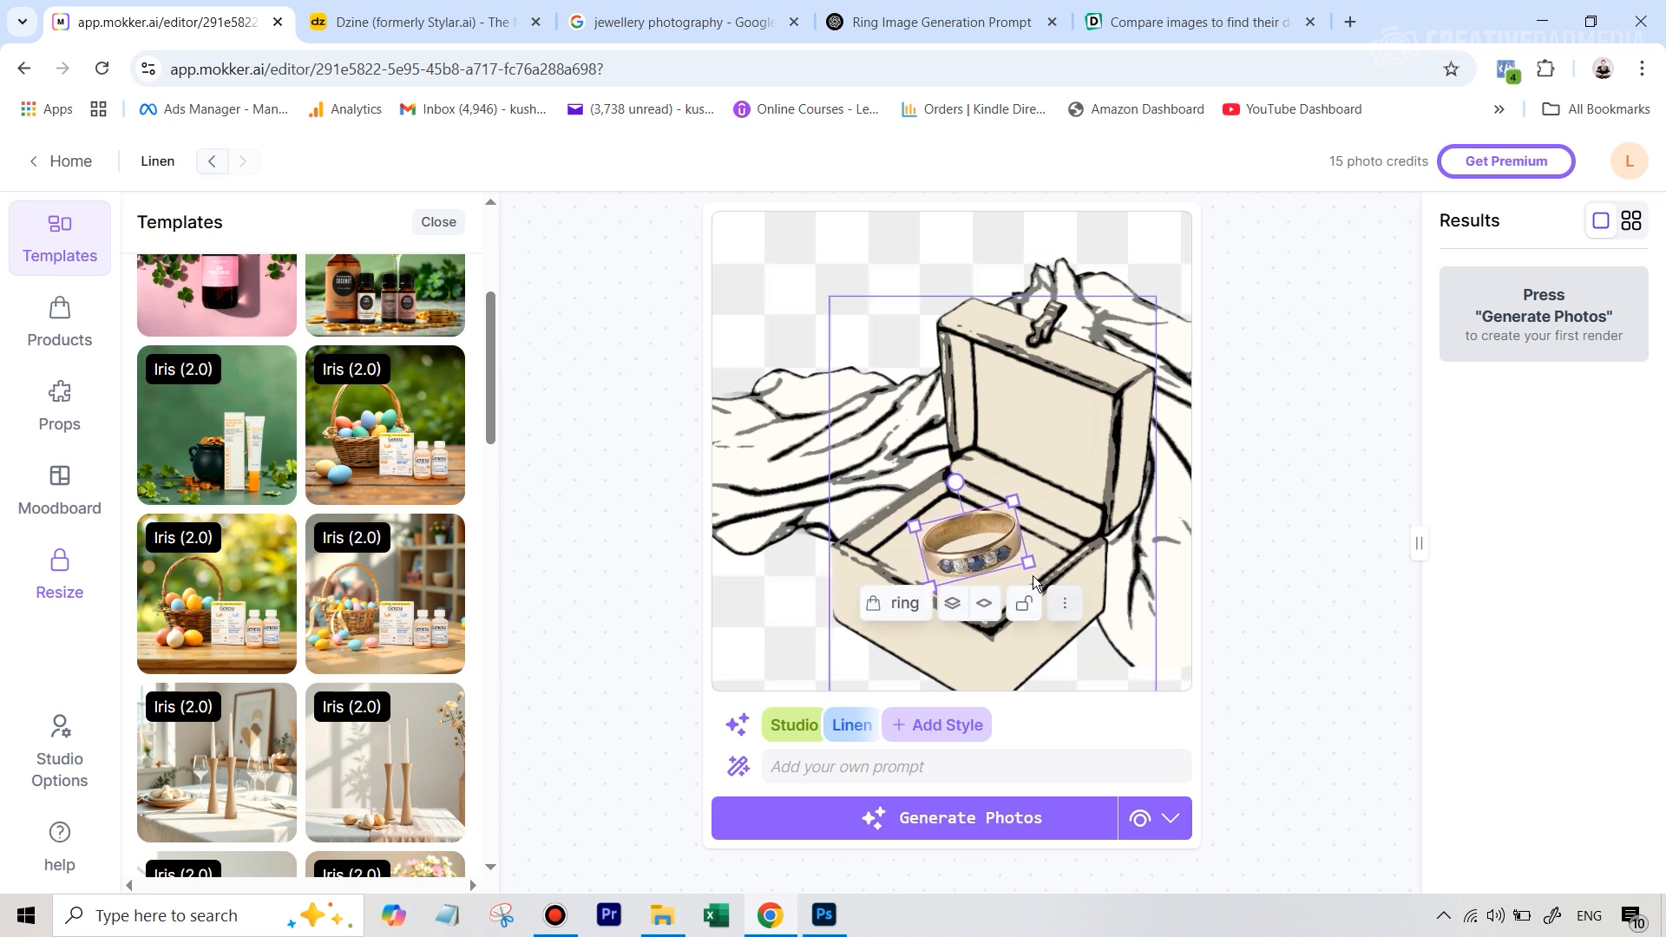
pyautogui.moveTo(955, 481); pyautogui.dragTo(1026, 587)
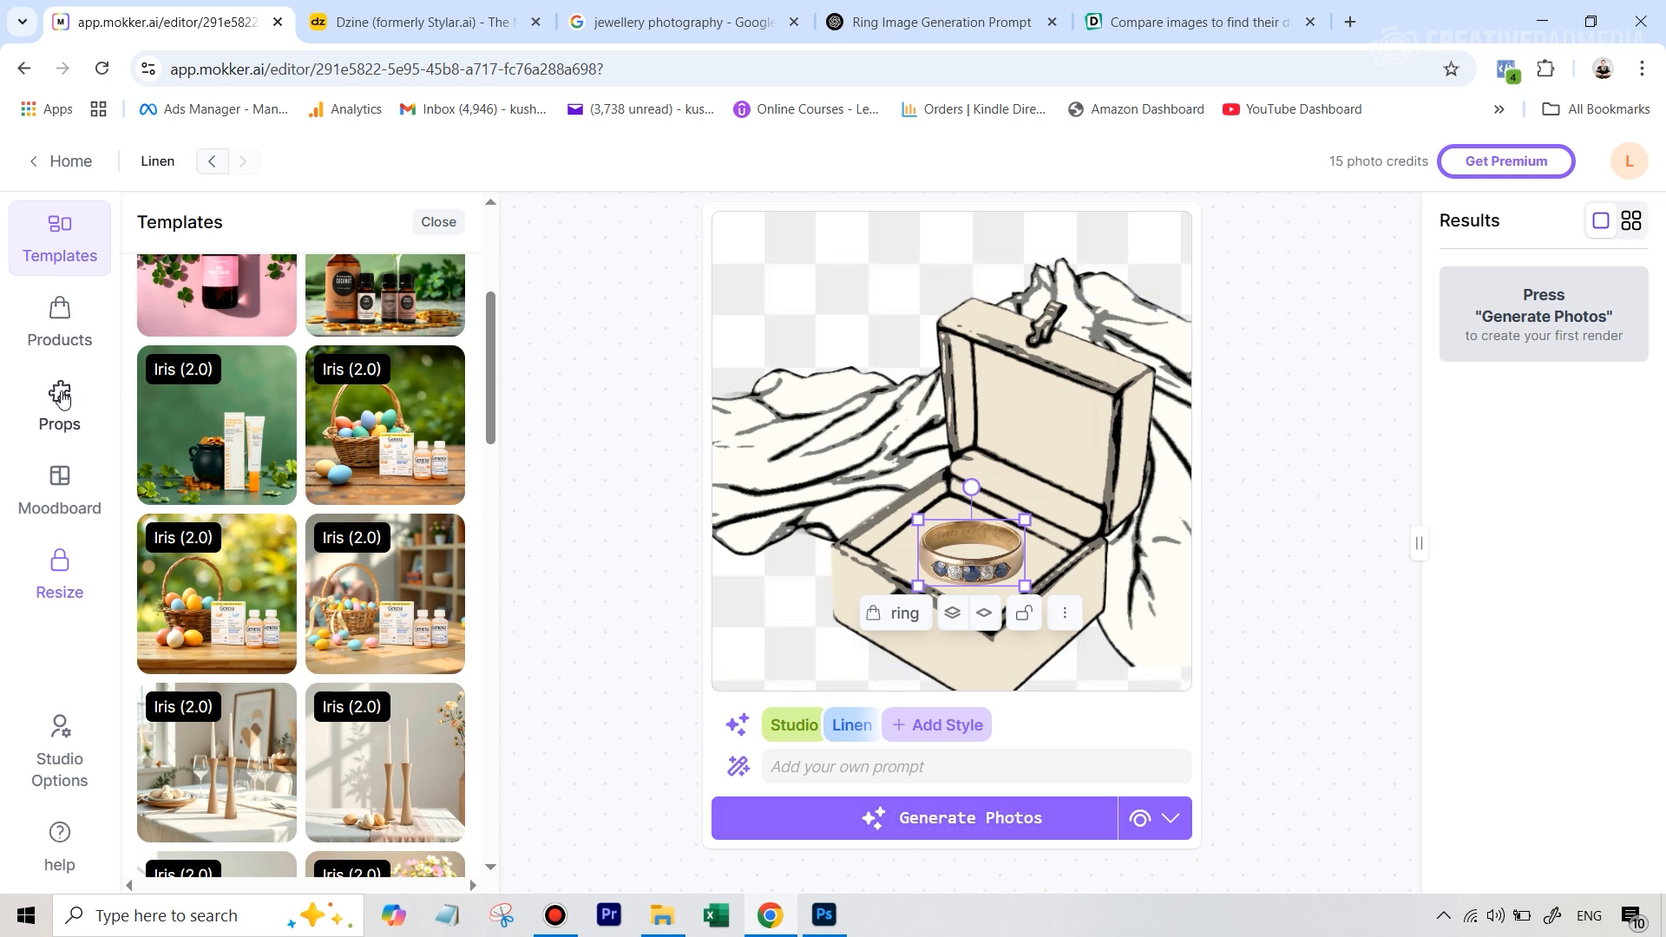
# Search the props library for "flower"
pyautogui.click(59, 398)
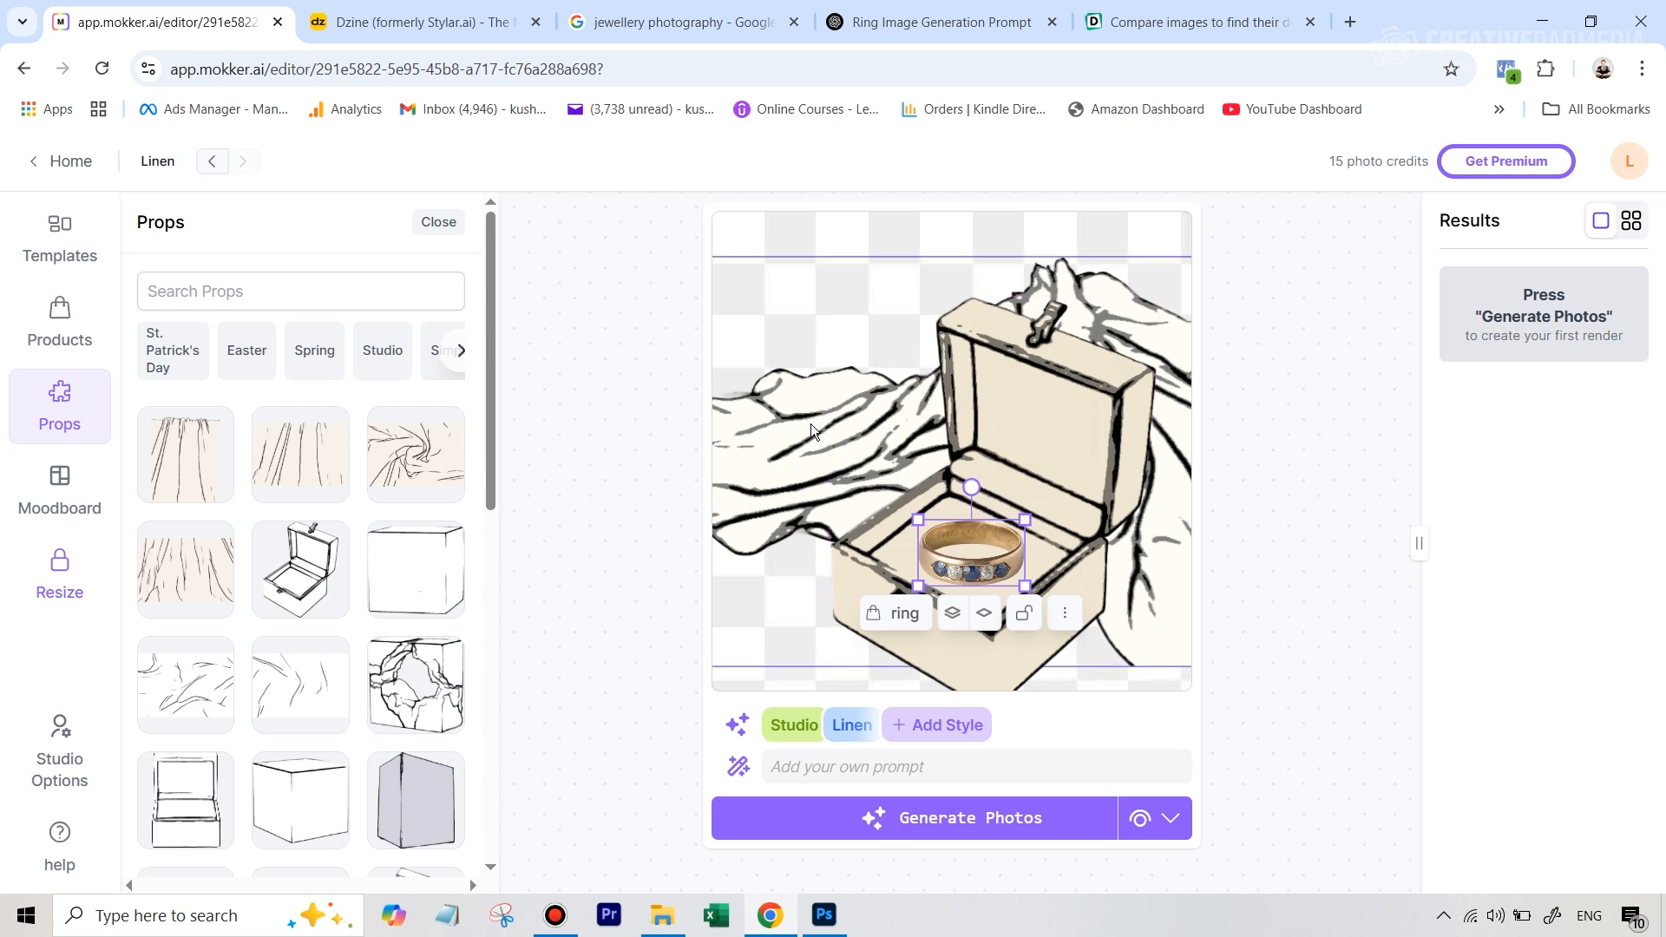
pyautogui.click(184, 291)
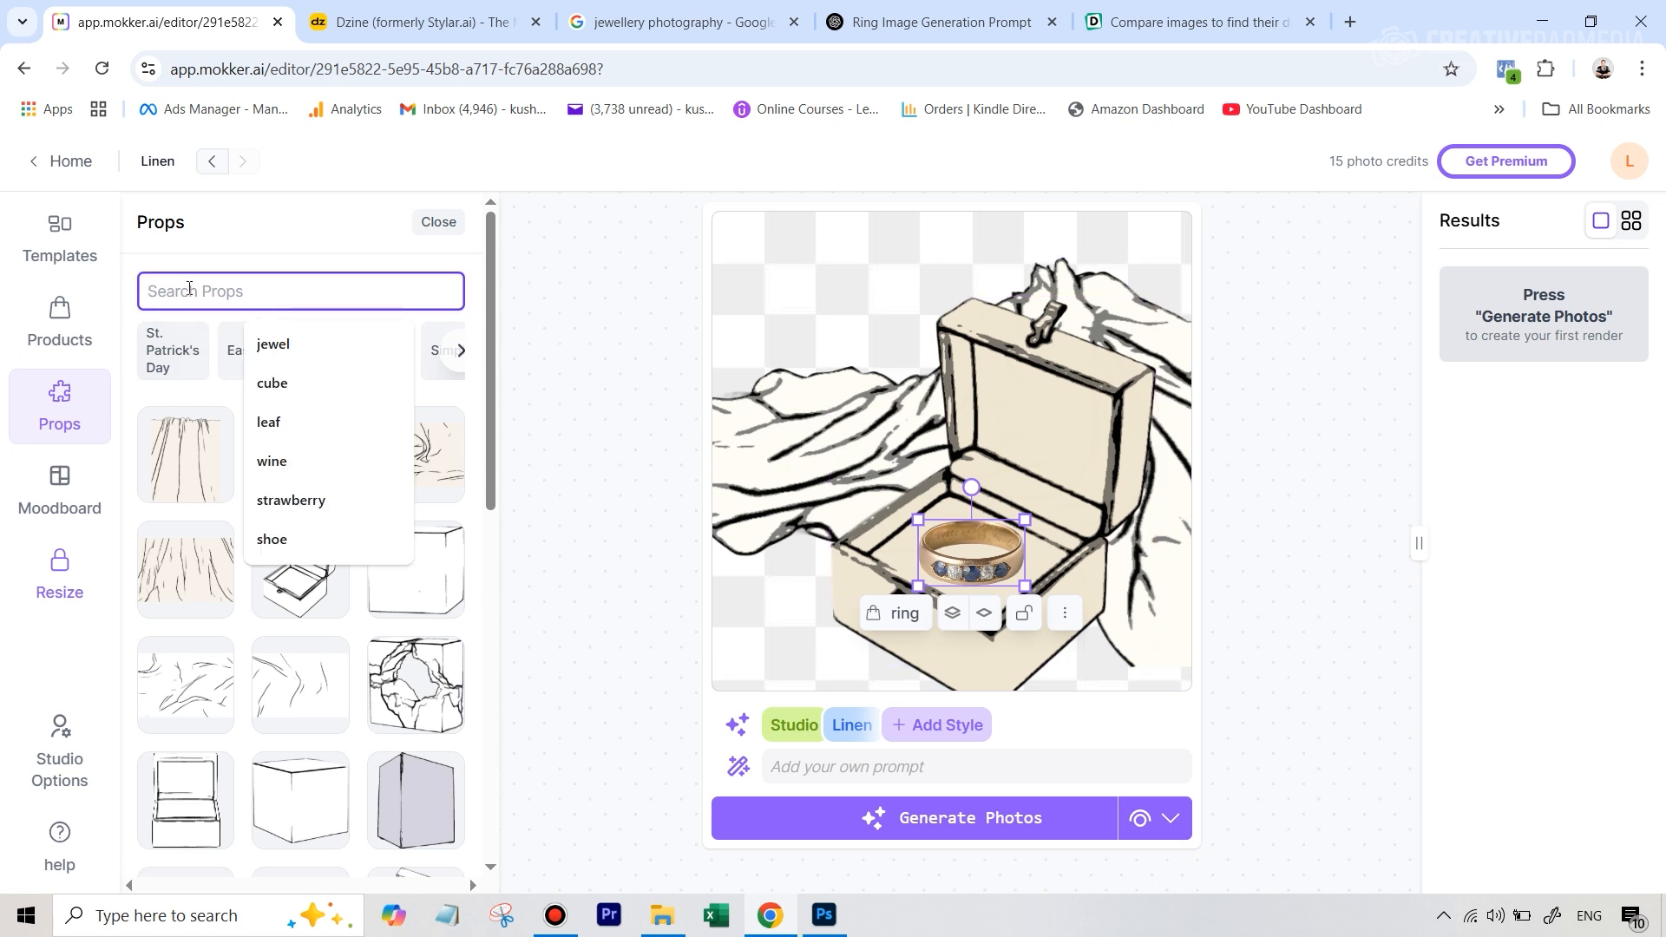
pyautogui.write('flower')
pyautogui.press('Return')
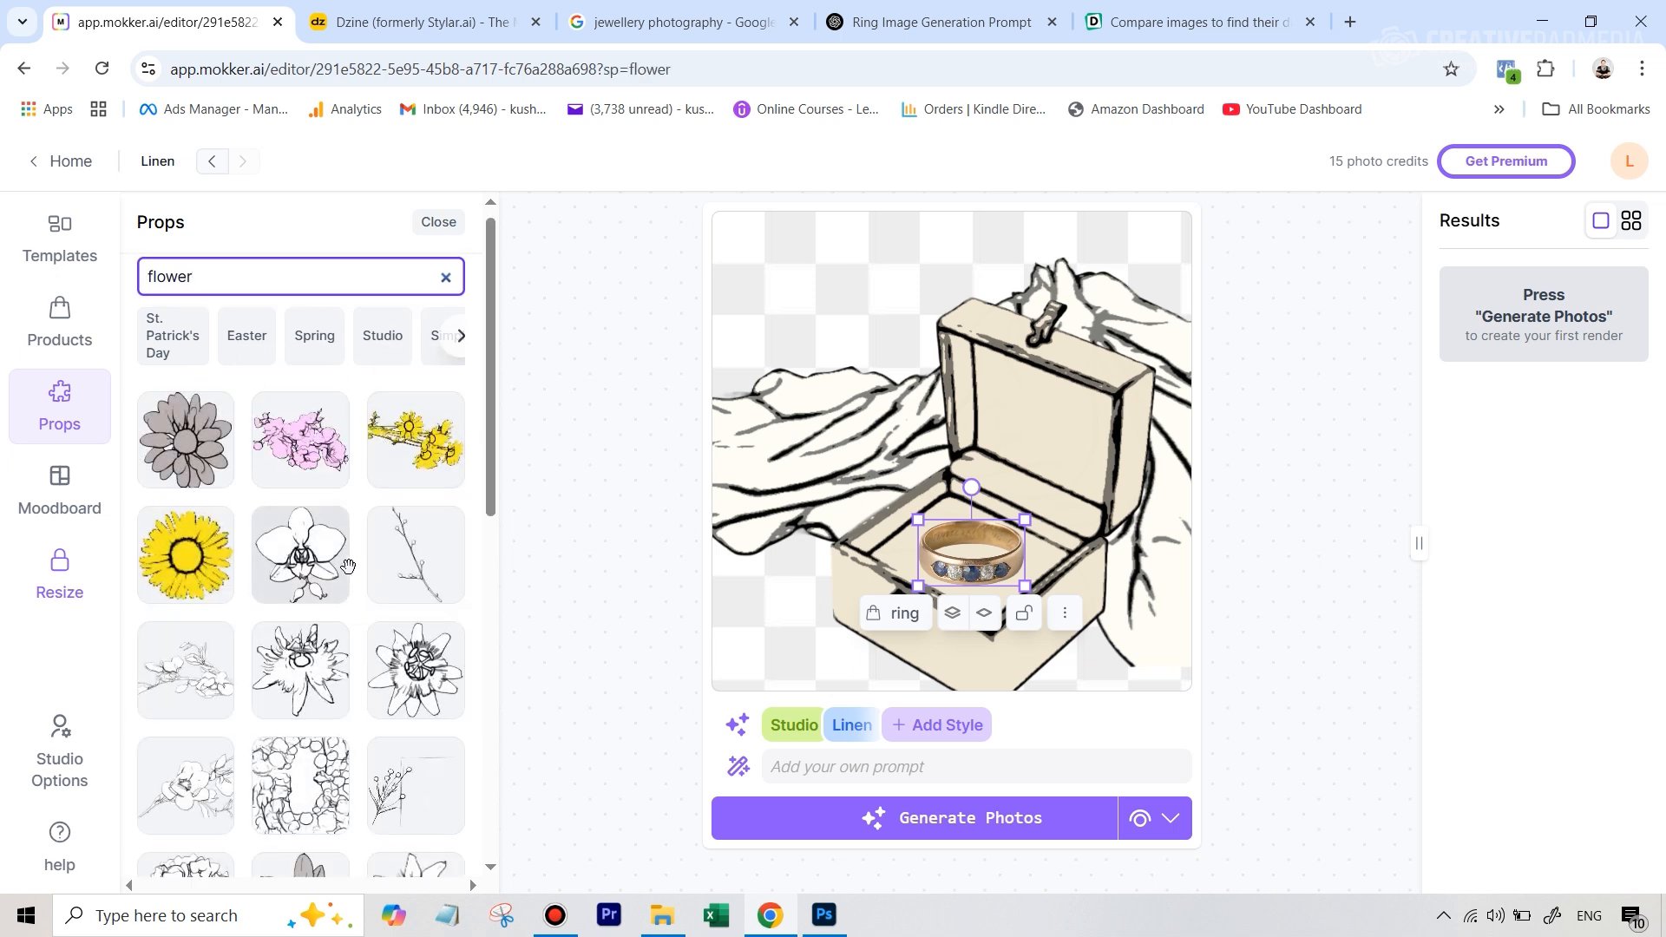
# Browse the flower props and add the thin flowering branch to the scene
pyautogui.scroll(-1, 303, 520)
pyautogui.scroll(-3, 337, 507)
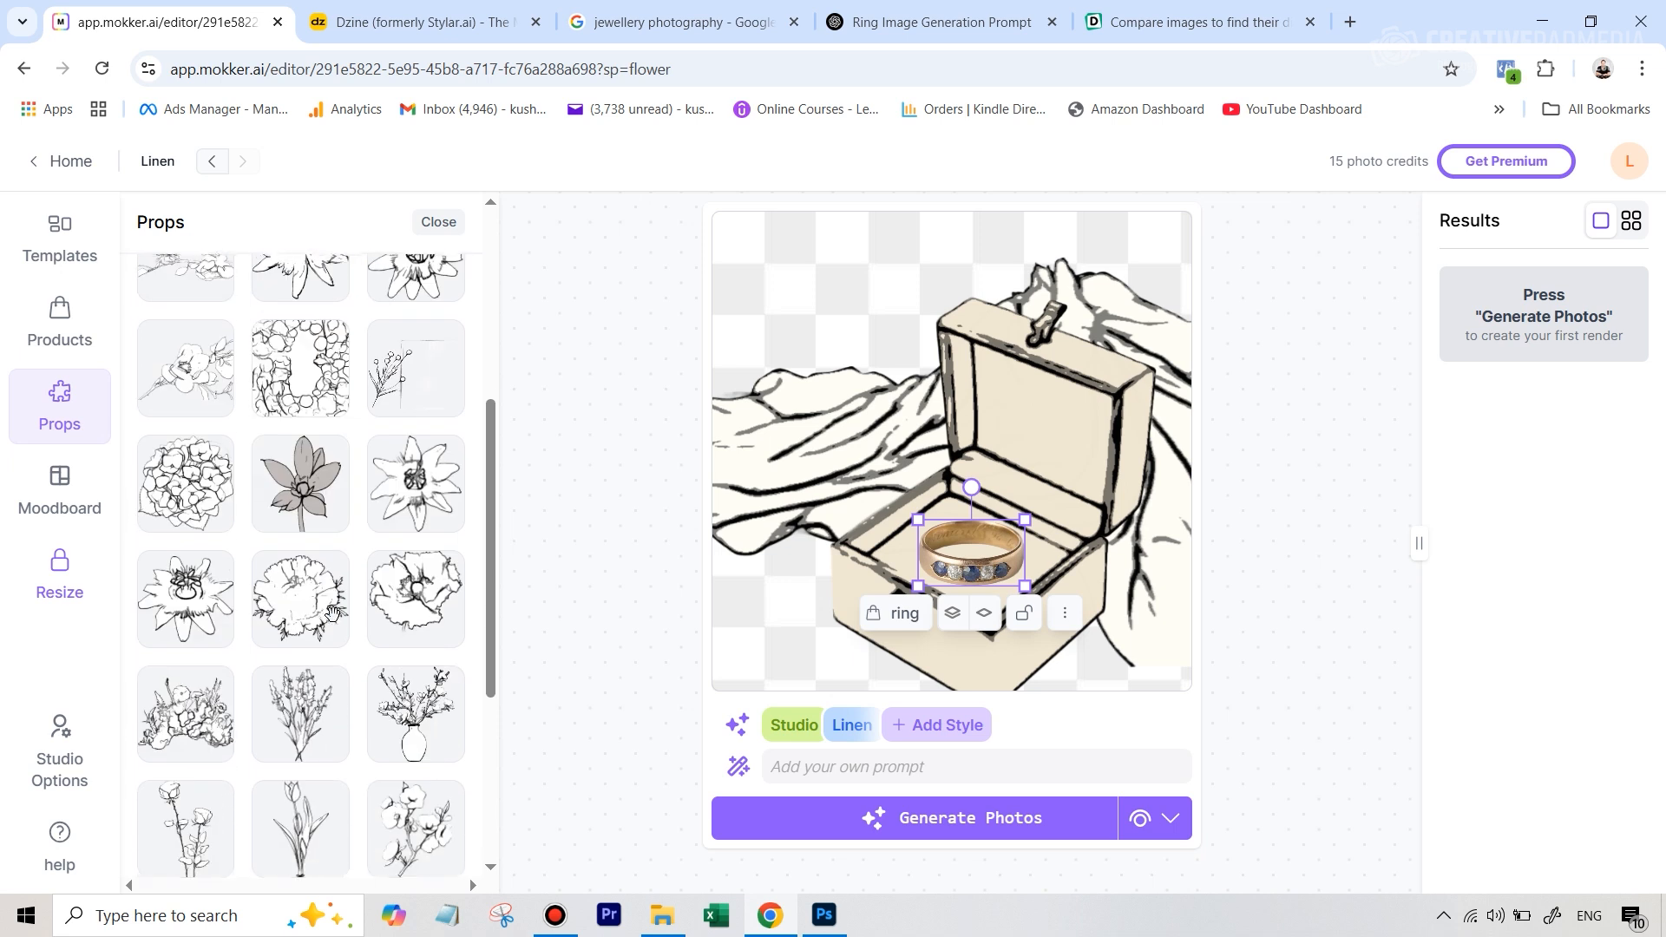
pyautogui.scroll(-8, 336, 655)
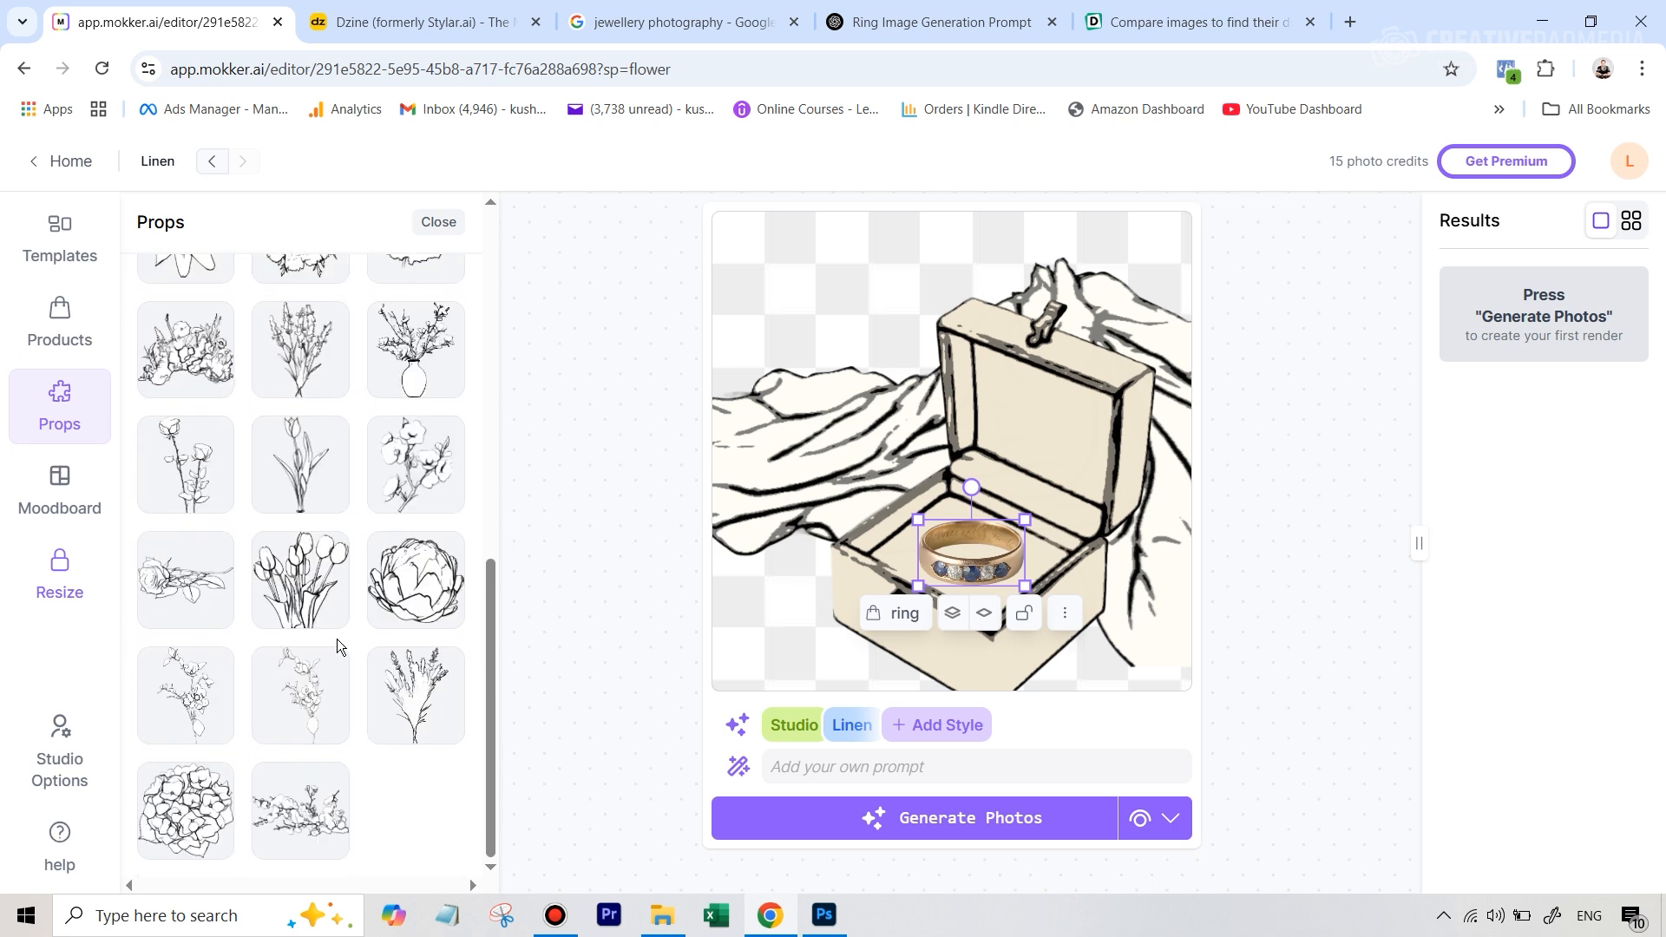
pyautogui.scroll(6, 337, 631)
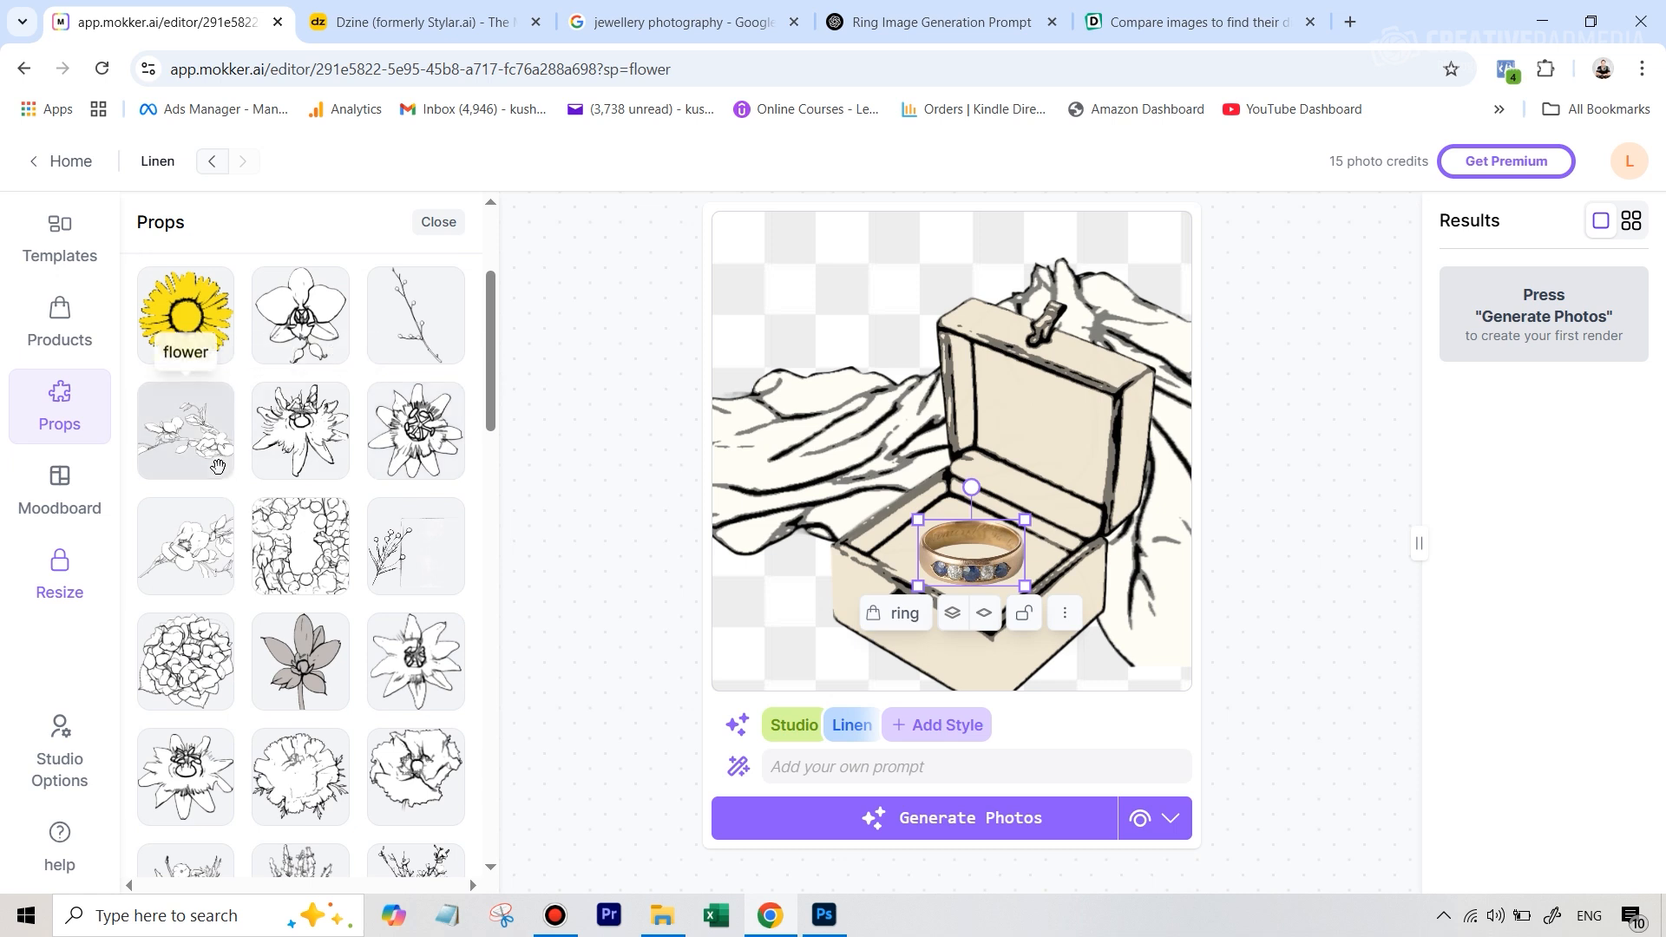
pyautogui.click(213, 458)
# Place the jewelry box over the right side of the drapery and put the flower branch, slightly enlarged, on the cloth's left end
pyautogui.moveTo(961, 449); pyautogui.dragTo(792, 398)
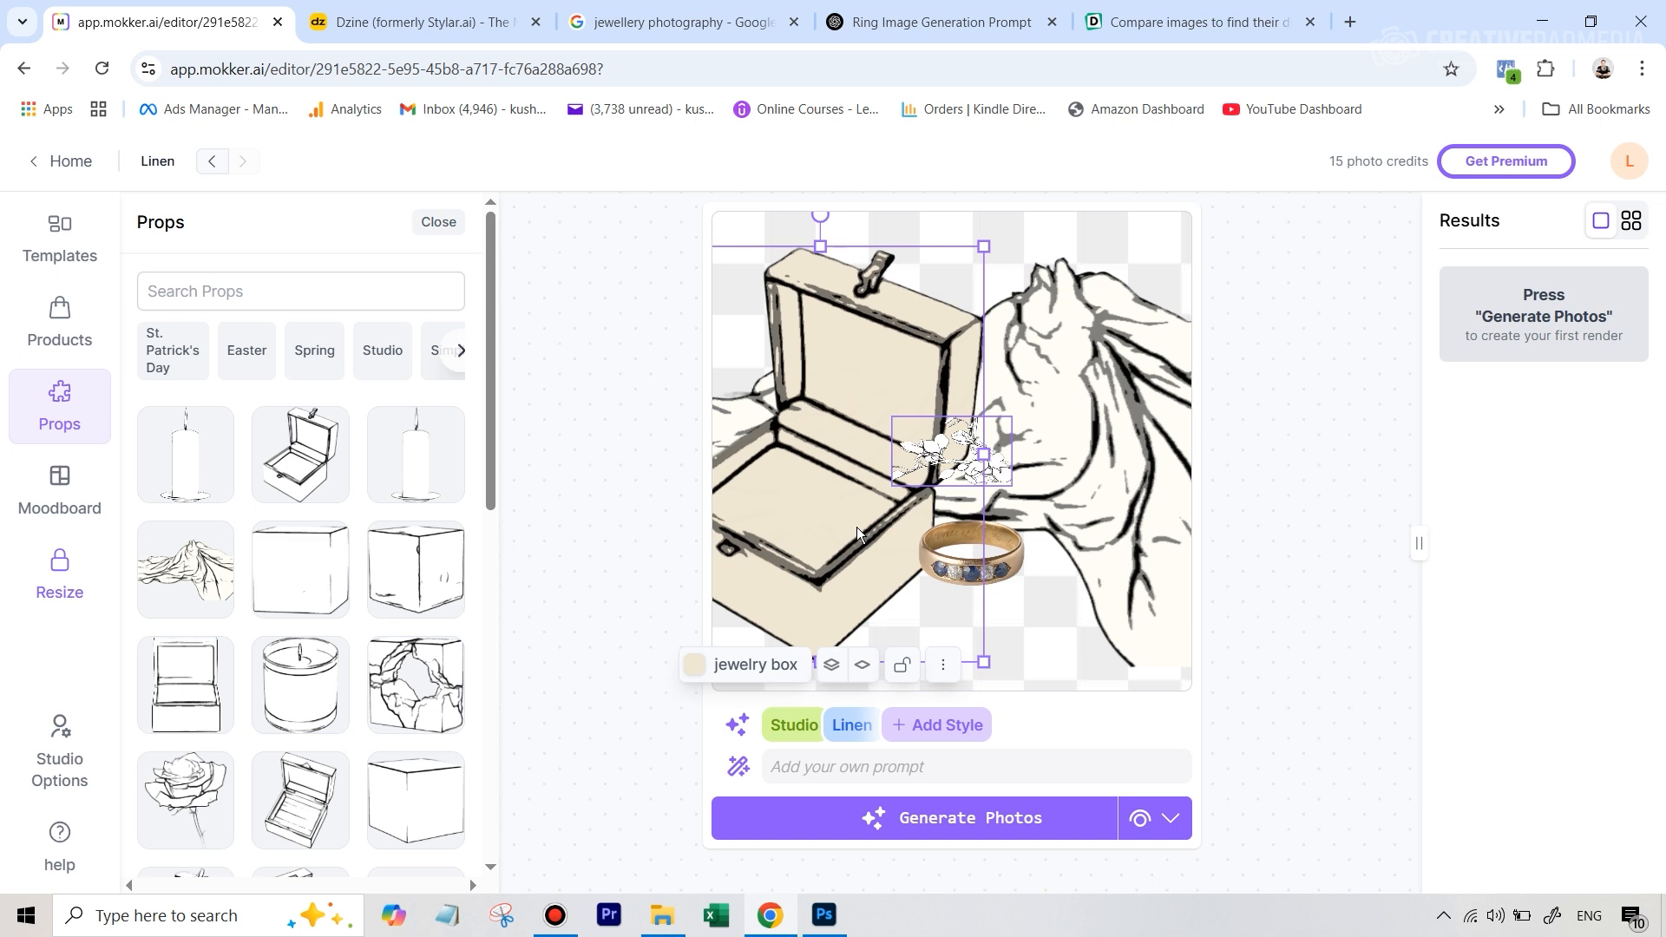
pyautogui.moveTo(885, 356); pyautogui.dragTo(1069, 425)
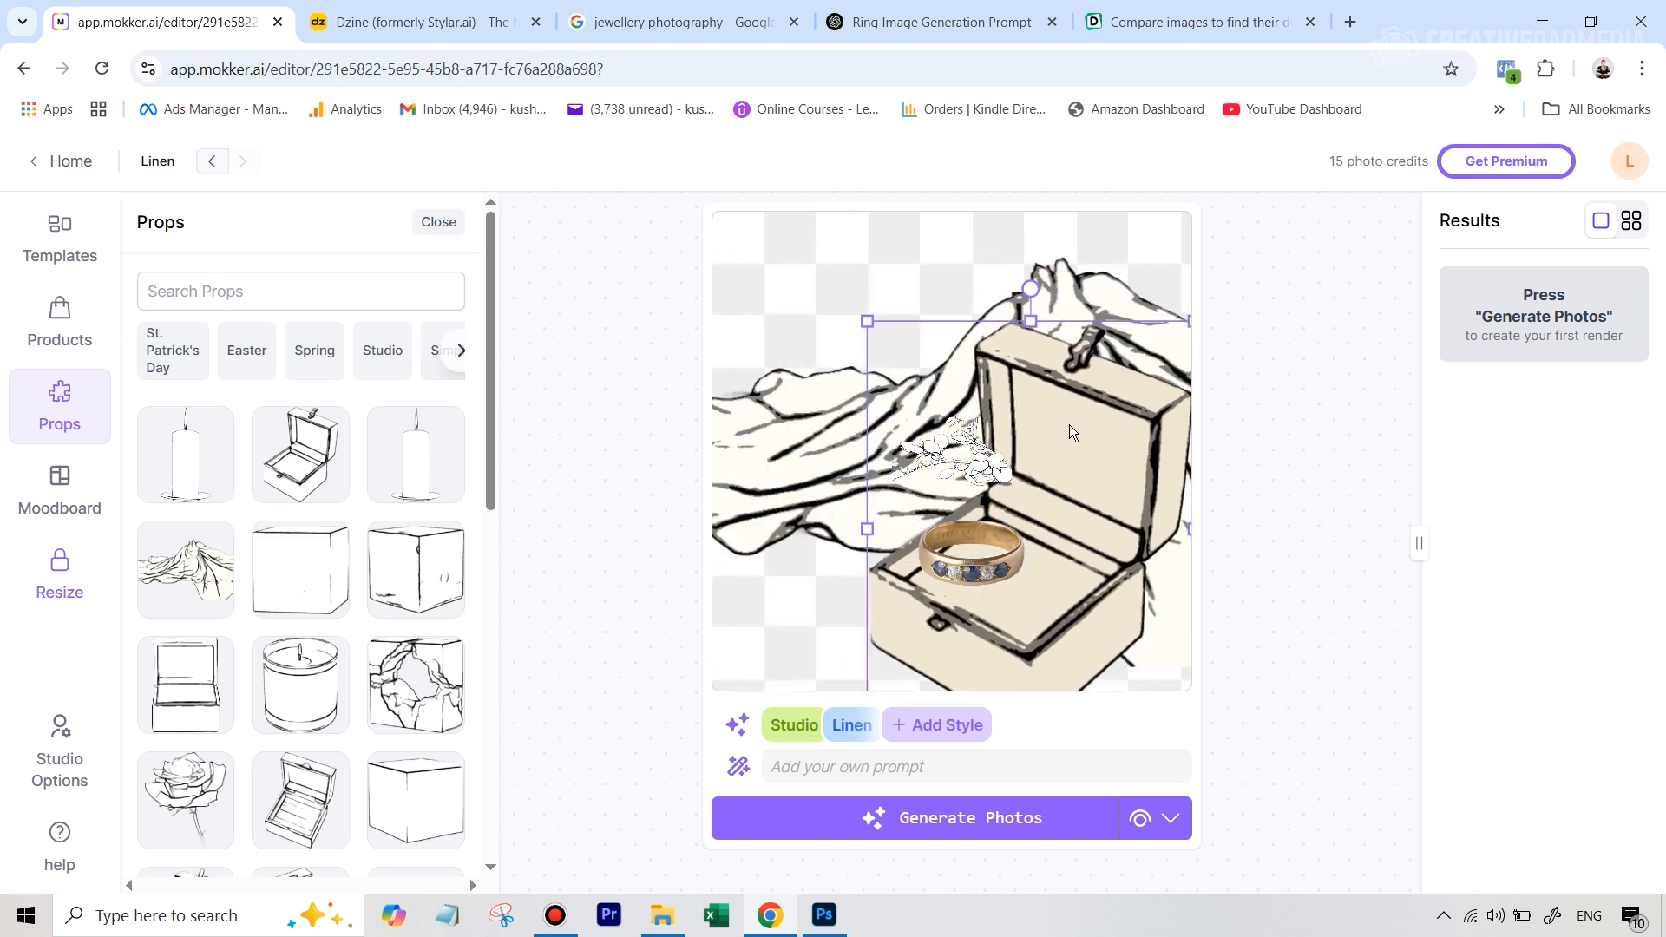
pyautogui.moveTo(966, 480); pyautogui.dragTo(801, 424)
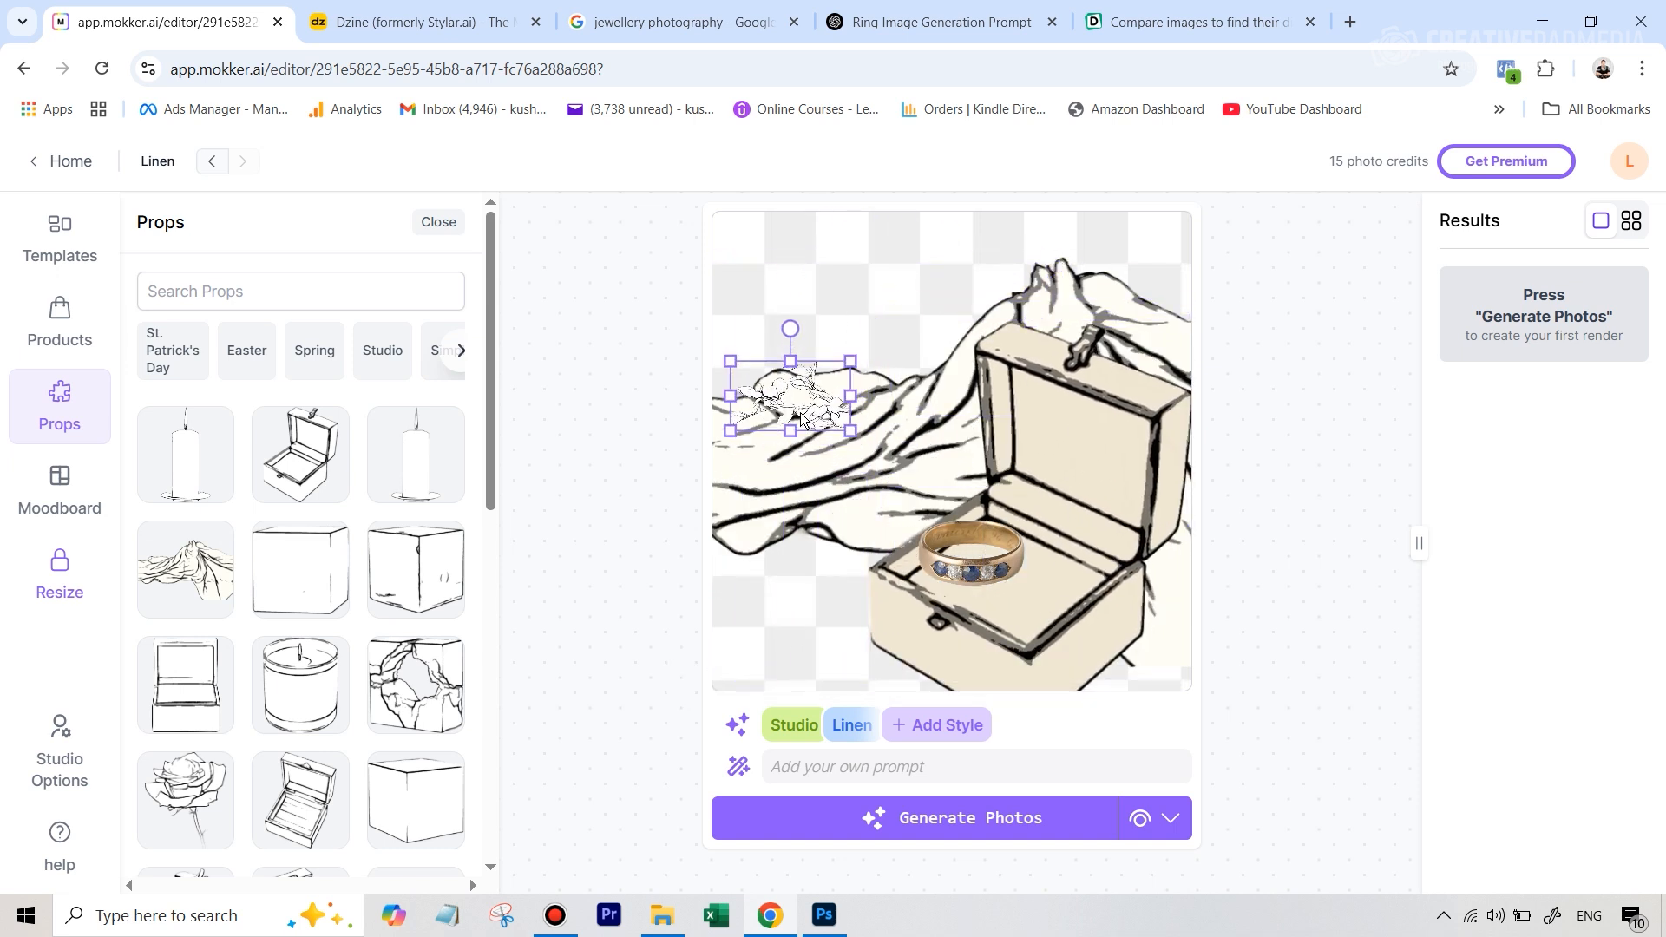
pyautogui.moveTo(849, 355)
pyautogui.mouseDown()
pyautogui.moveTo(888, 297)
pyautogui.moveTo(838, 366)
pyautogui.mouseUp()
pyautogui.click(842, 356)
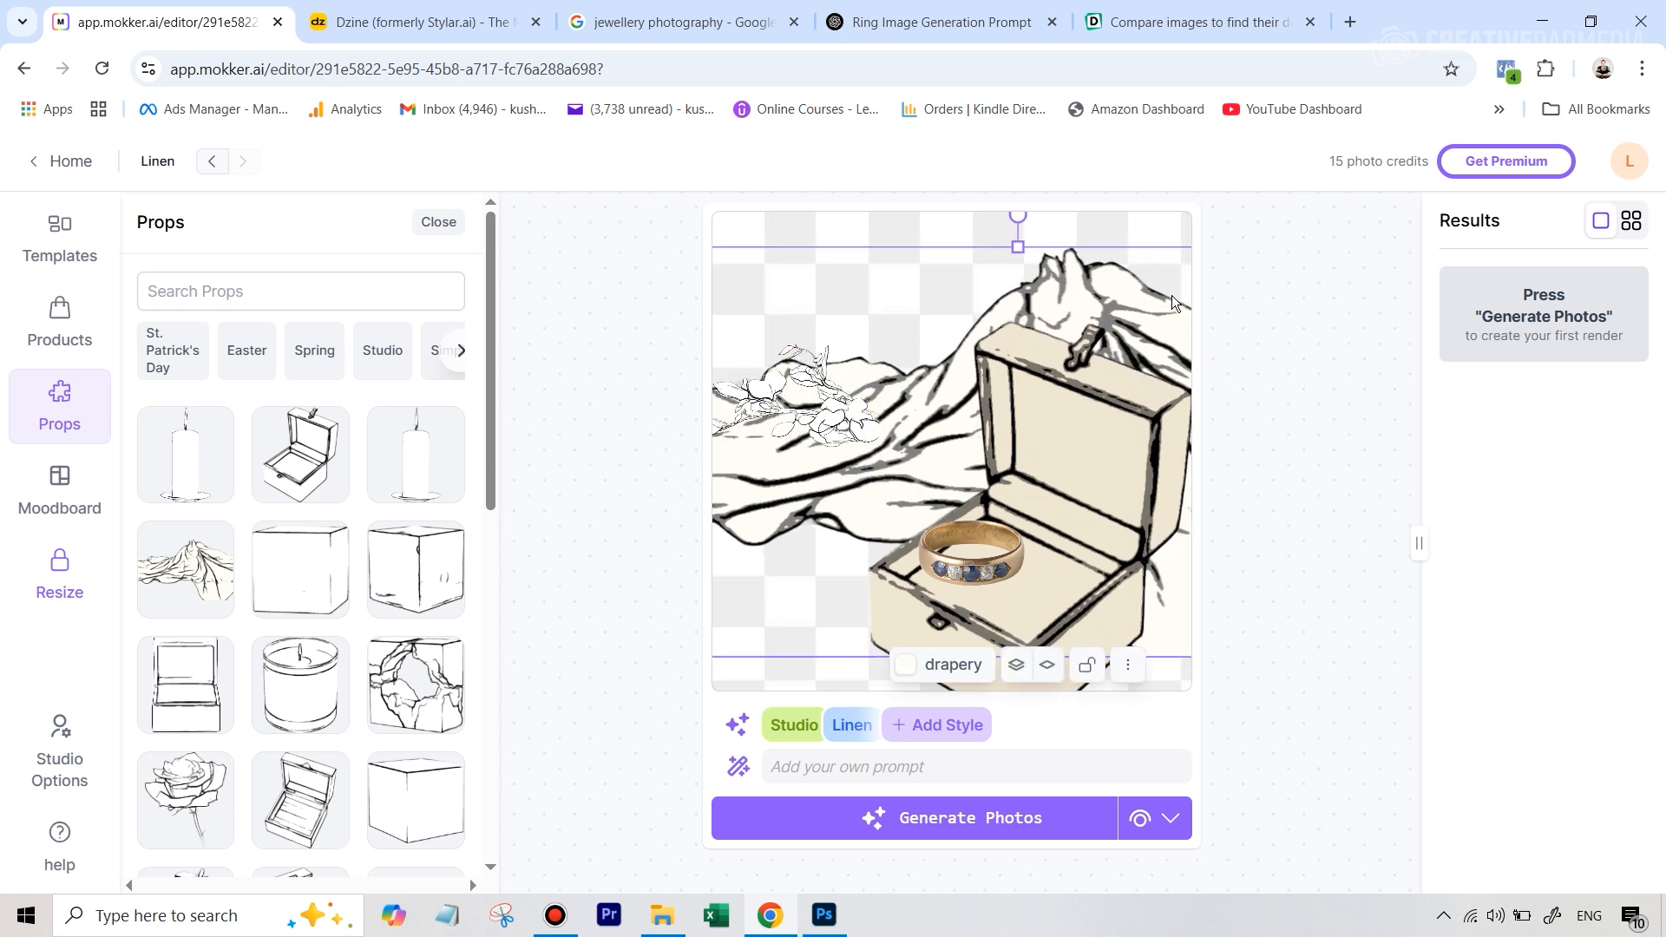
# Lower the drapery slightly and align the jewelry box and ring so the ring sits inside the box's base
pyautogui.moveTo(1172, 296); pyautogui.dragTo(1162, 320)
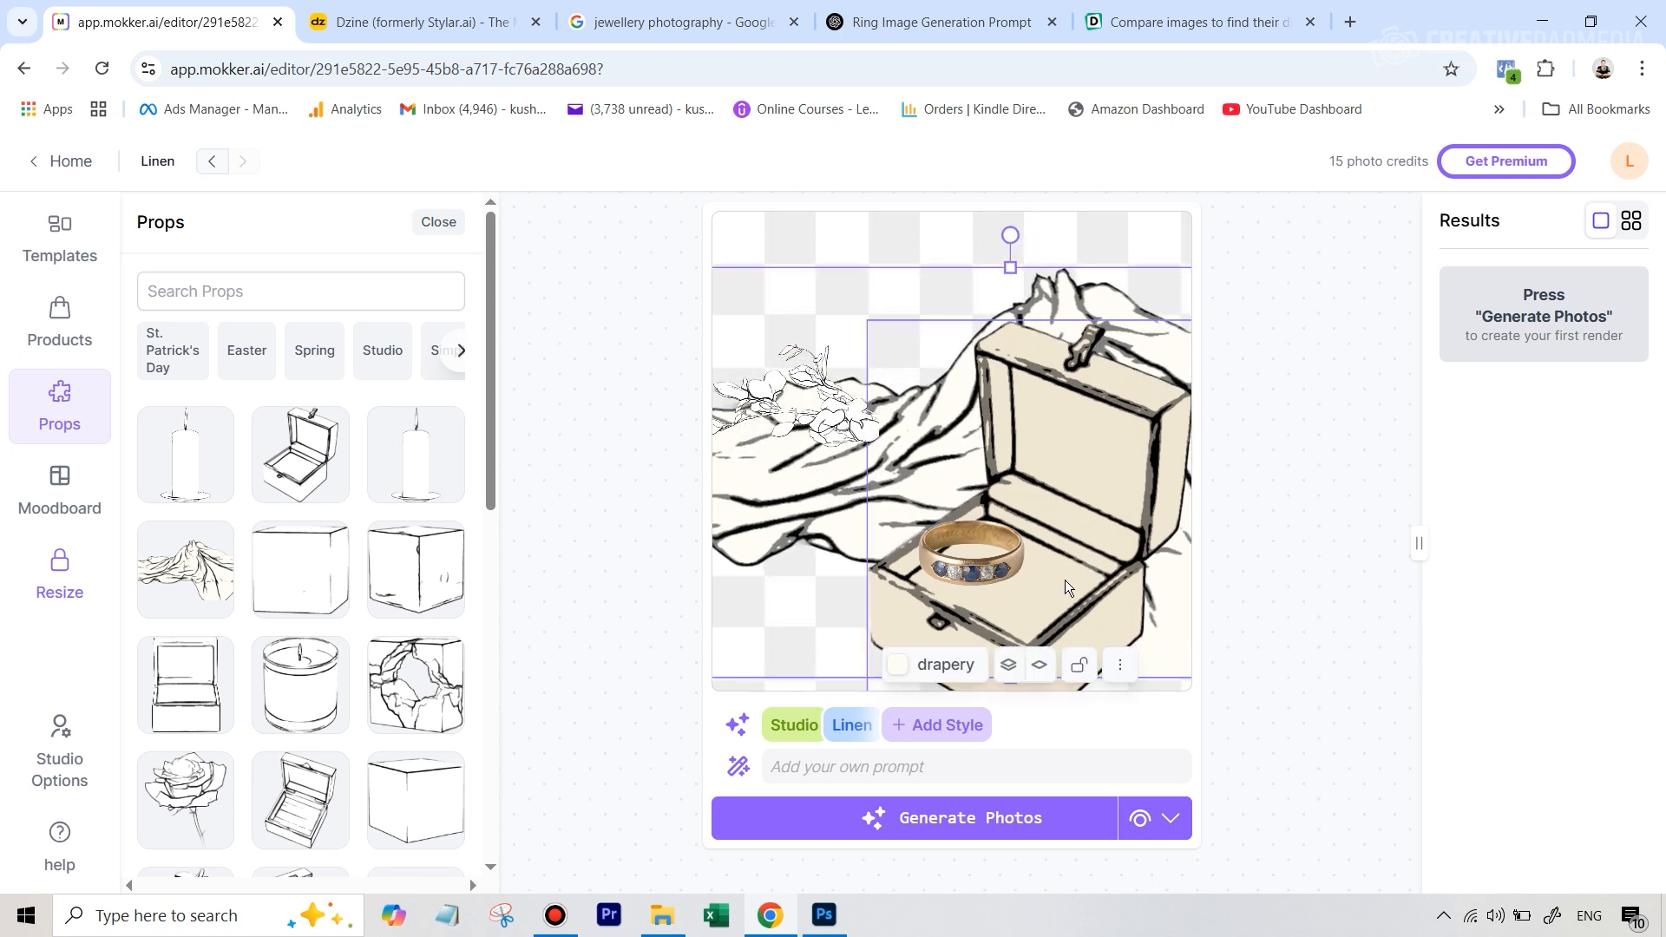
pyautogui.moveTo(1065, 580)
pyautogui.mouseDown()
pyautogui.moveTo(1061, 561)
pyautogui.moveTo(1068, 576)
pyautogui.moveTo(1034, 574)
pyautogui.moveTo(1073, 601)
pyautogui.moveTo(1035, 545)
pyautogui.moveTo(1061, 591)
pyautogui.mouseUp()
pyautogui.click(1042, 566)
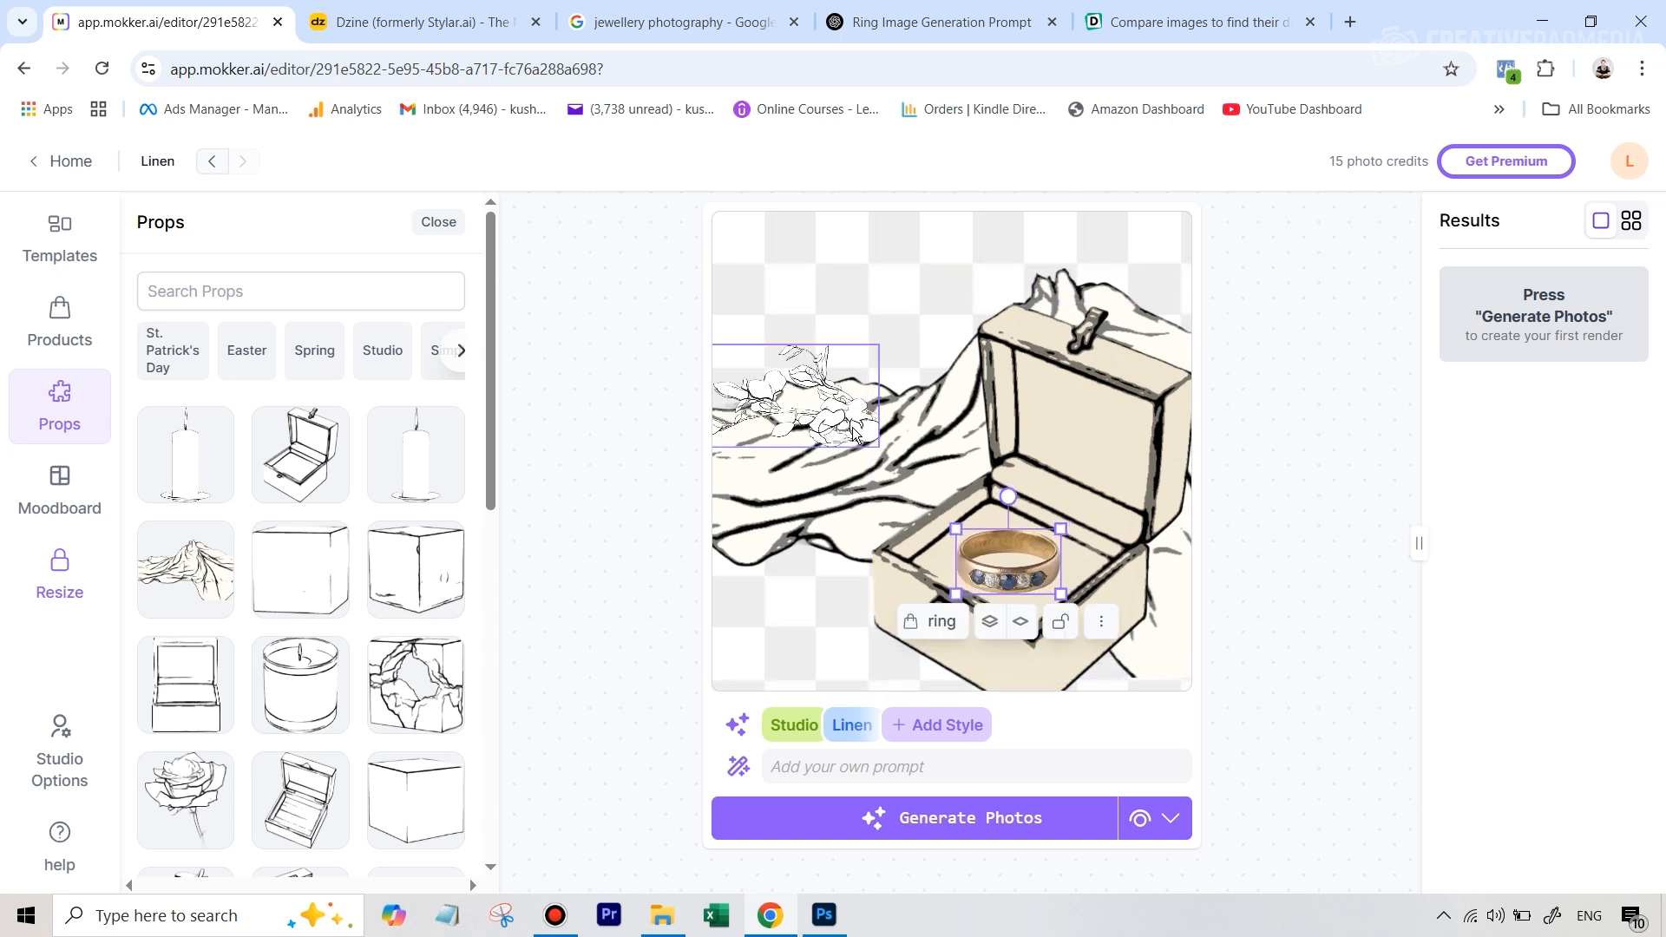
# Move the flower branch closer to the jewelry box and enlarge the ring slightly within the box
pyautogui.moveTo(854, 434); pyautogui.dragTo(883, 463)
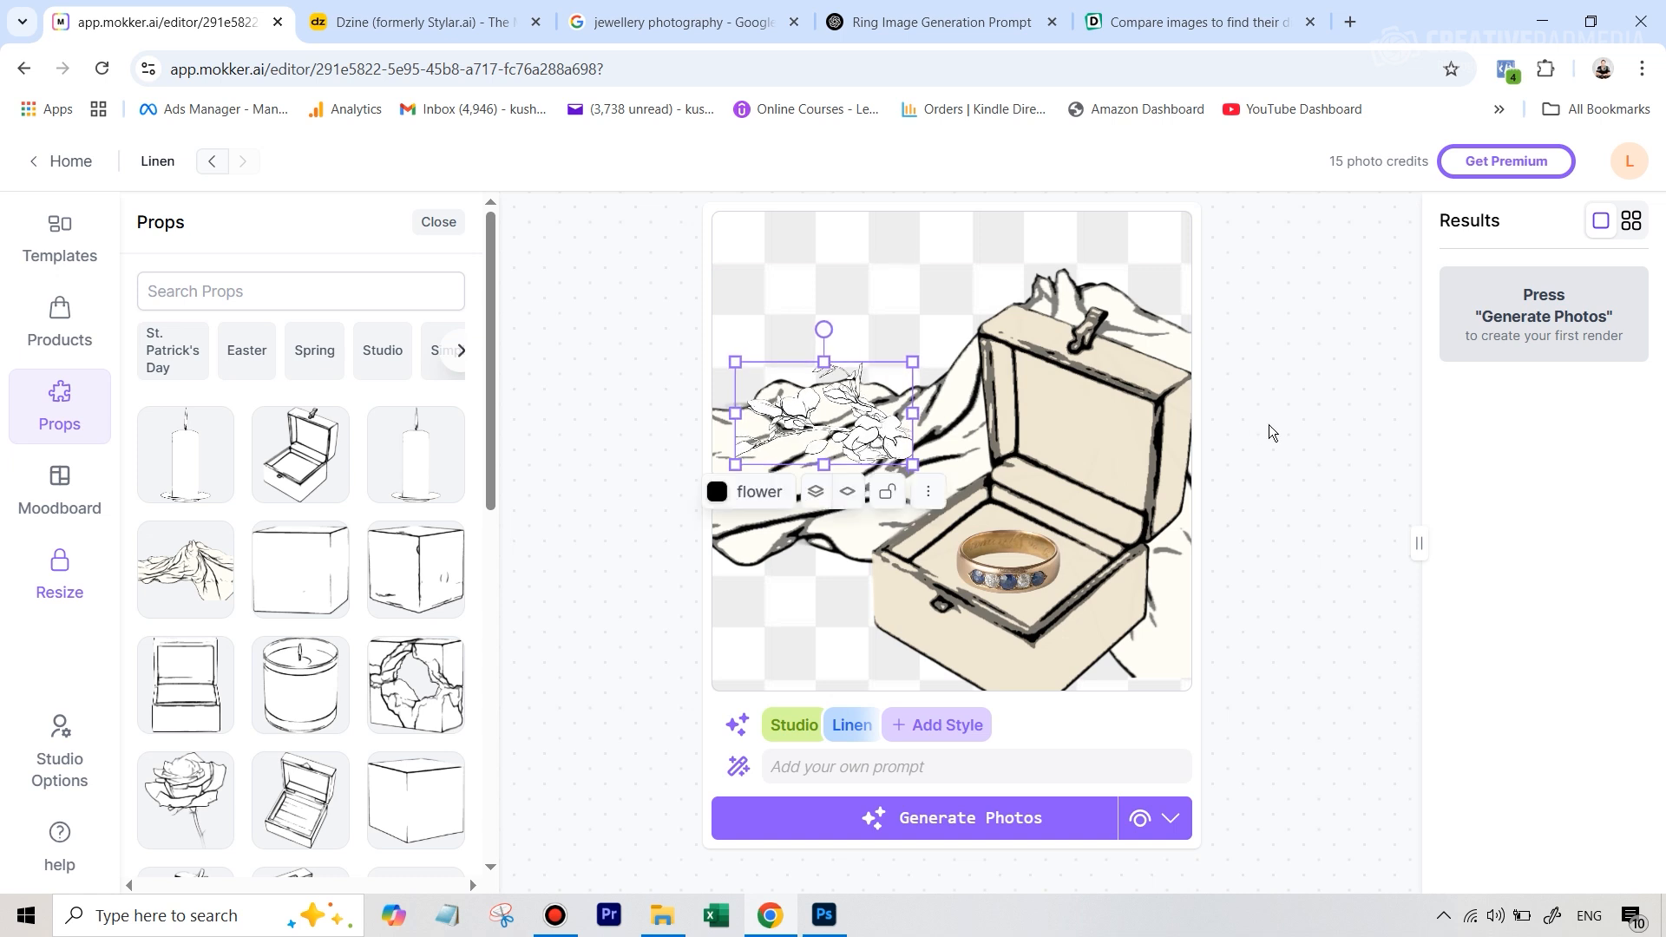
pyautogui.click(1033, 540)
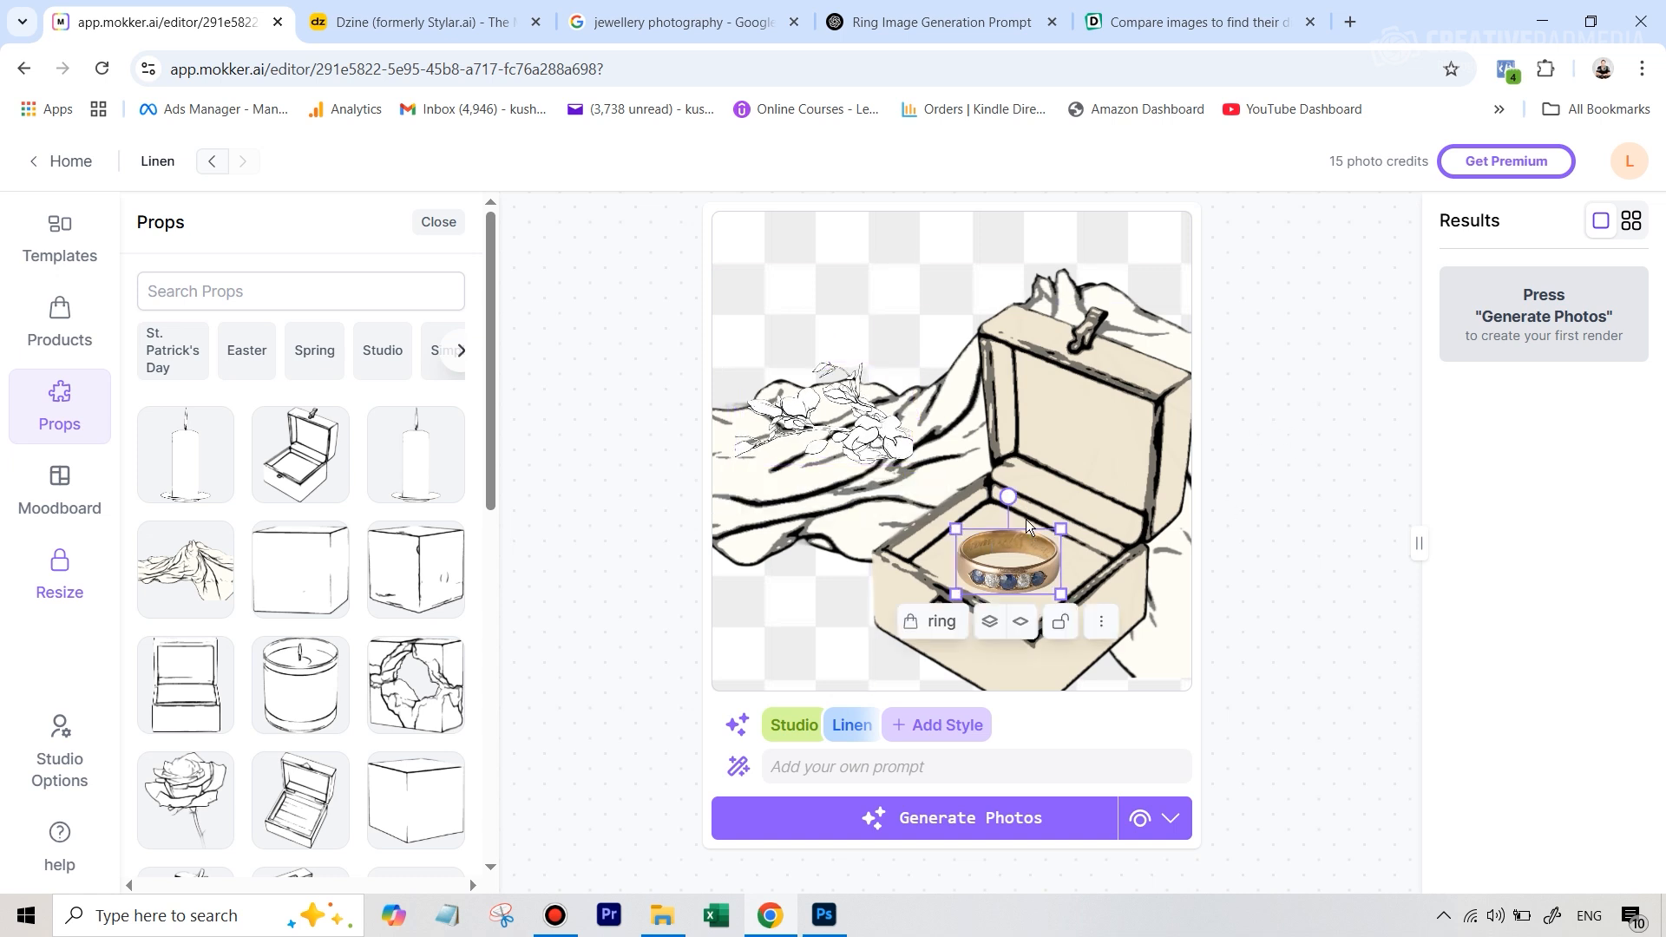
pyautogui.moveTo(1061, 529); pyautogui.dragTo(1063, 525)
pyautogui.moveTo(1016, 575); pyautogui.dragTo(1017, 570)
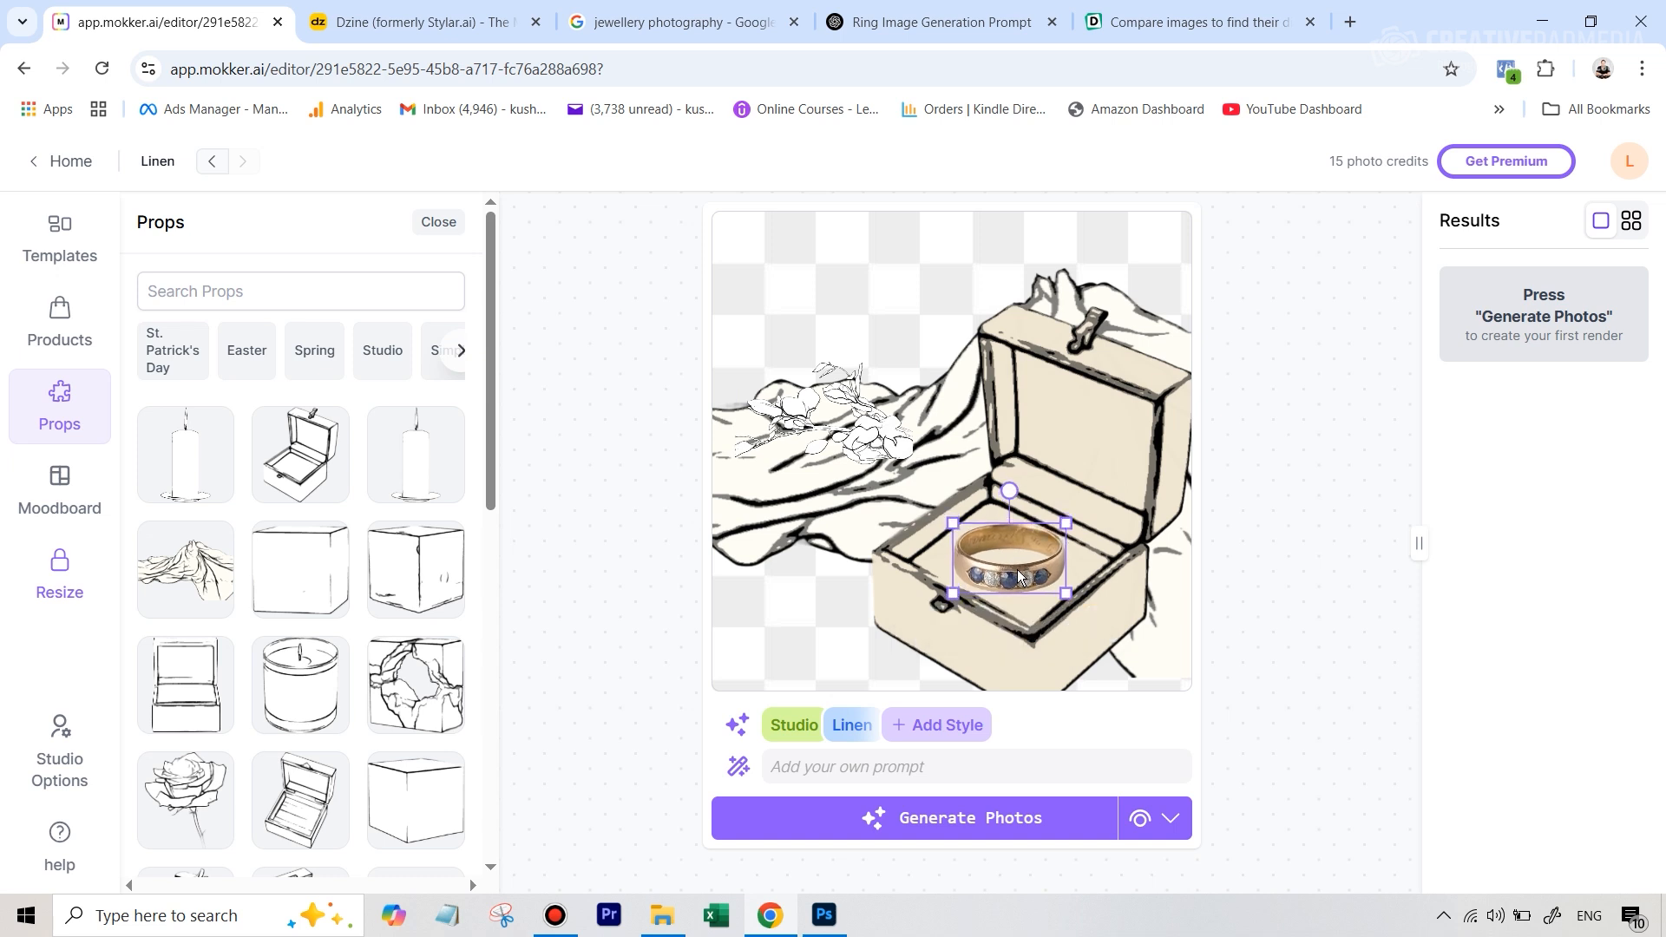
# Color the flower prop with the suggested red
pyautogui.click(881, 438)
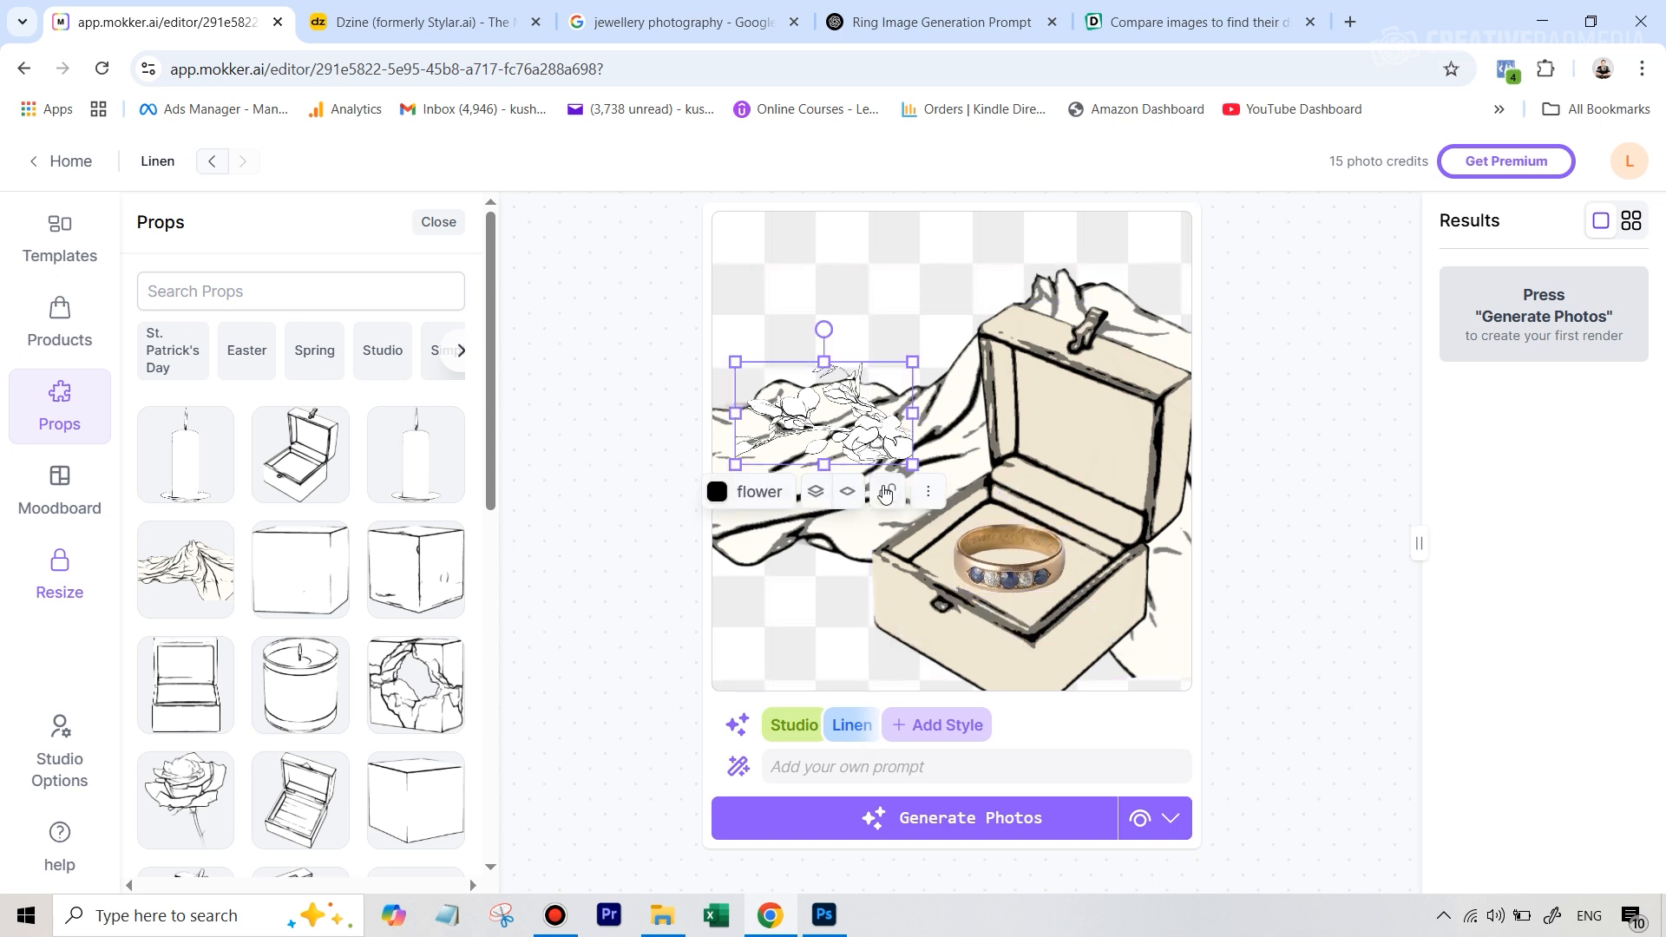
pyautogui.click(719, 494)
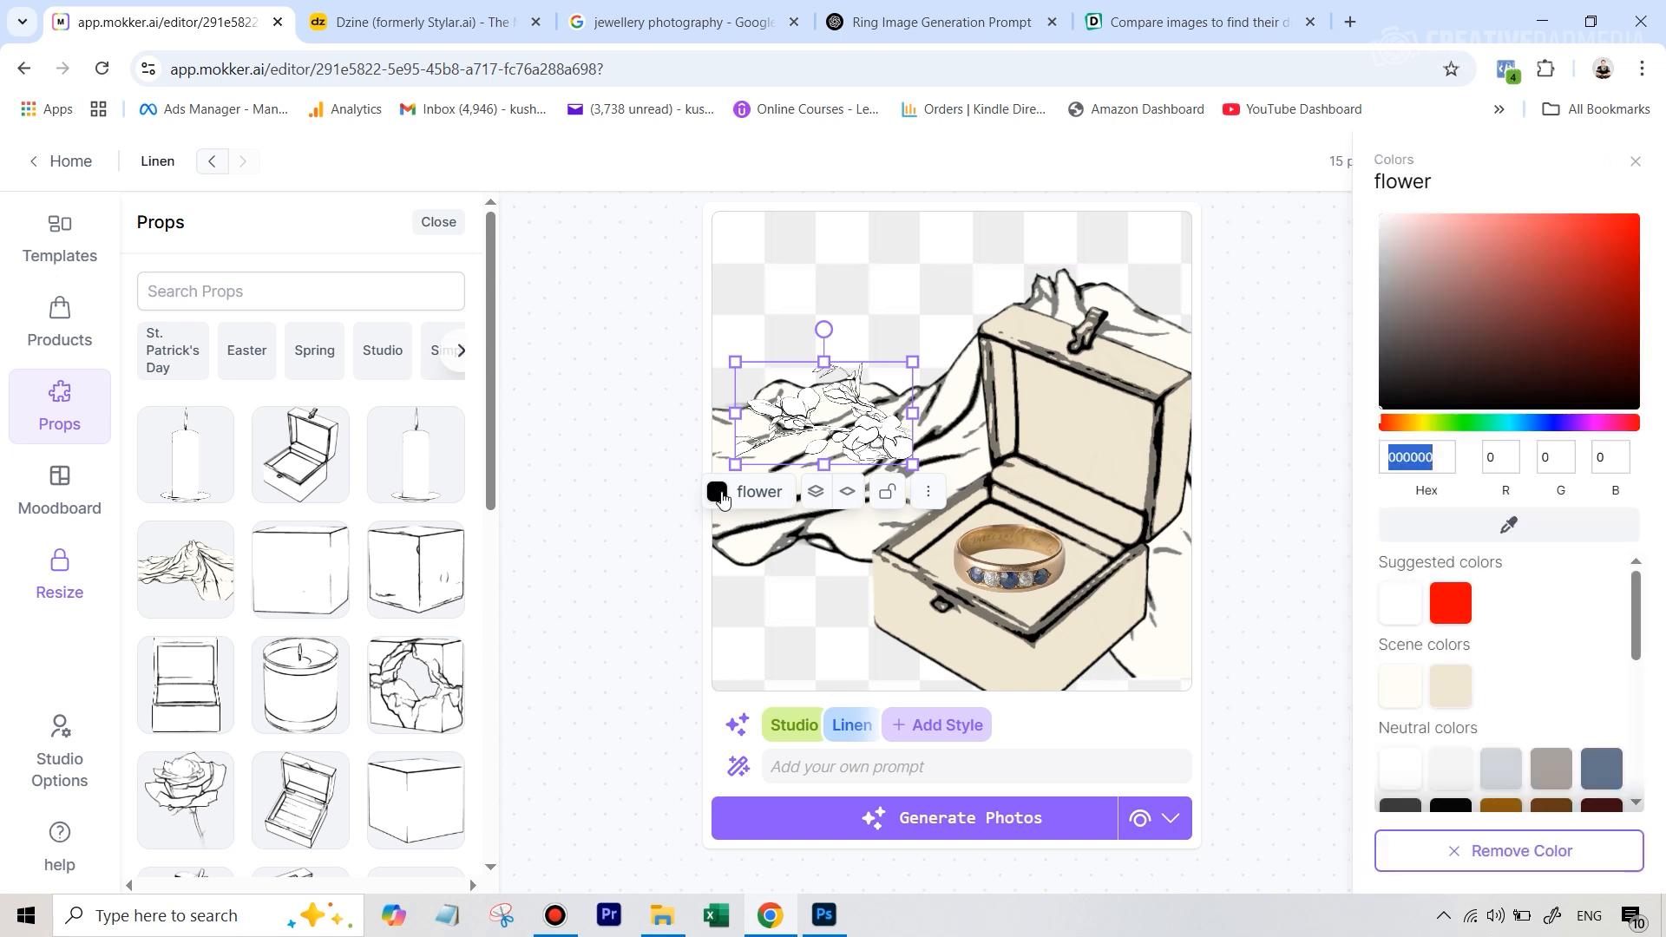
pyautogui.click(1452, 604)
pyautogui.click(1288, 485)
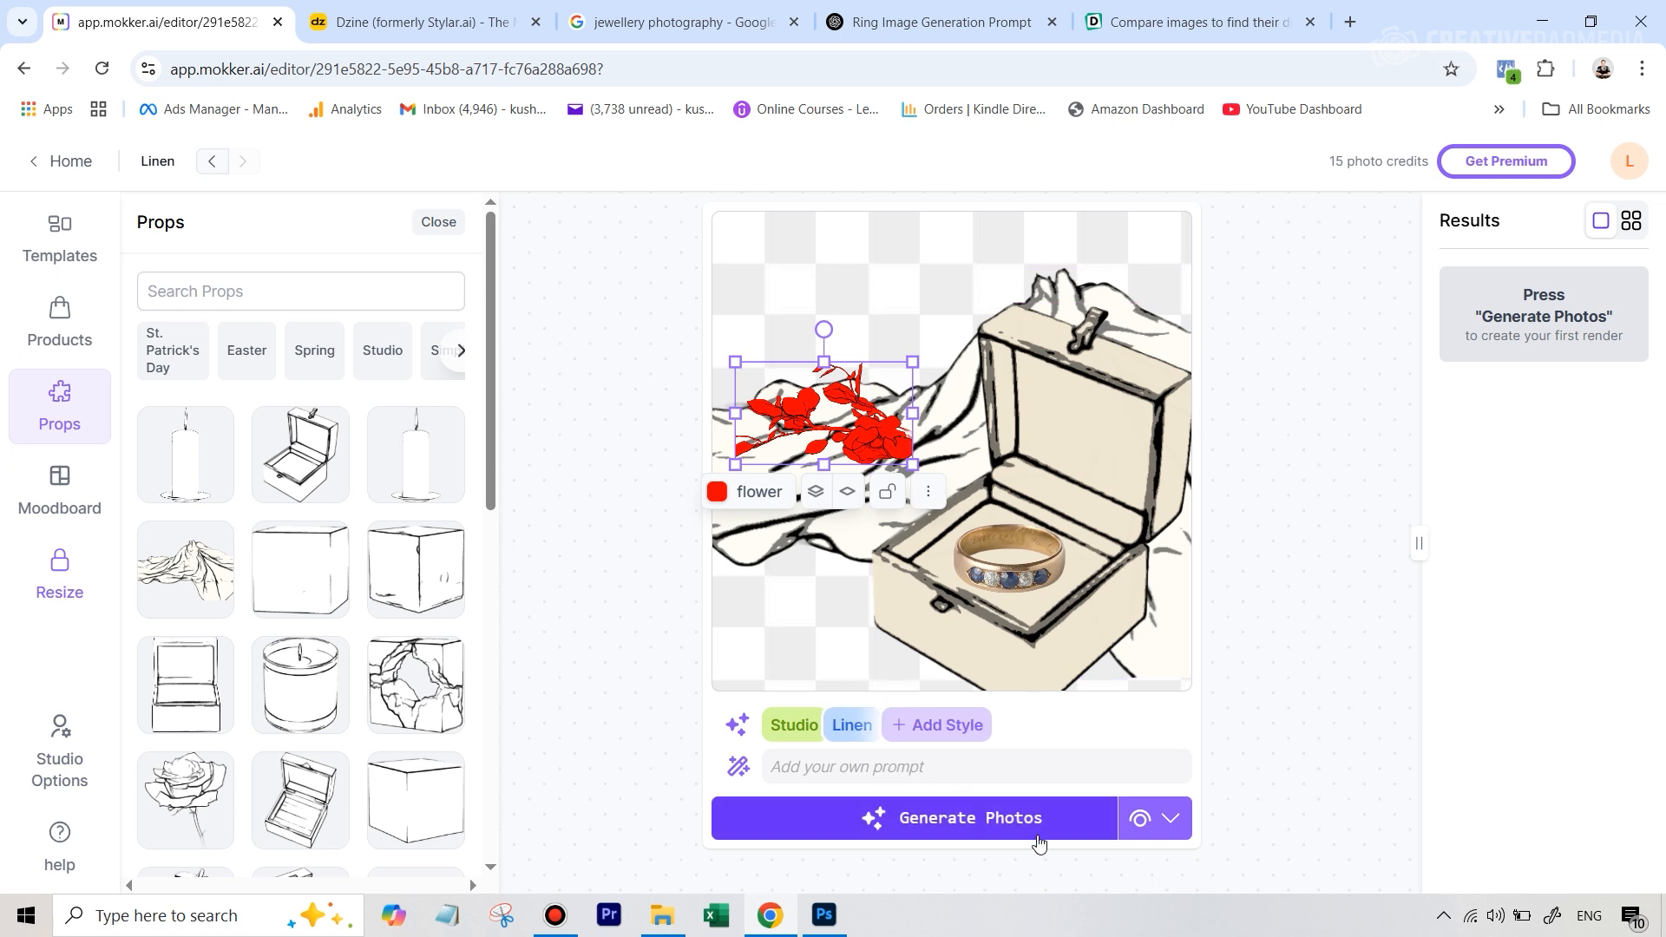
# Generate a photo of the scene with the Iris (2.0) model
pyautogui.click(1160, 821)
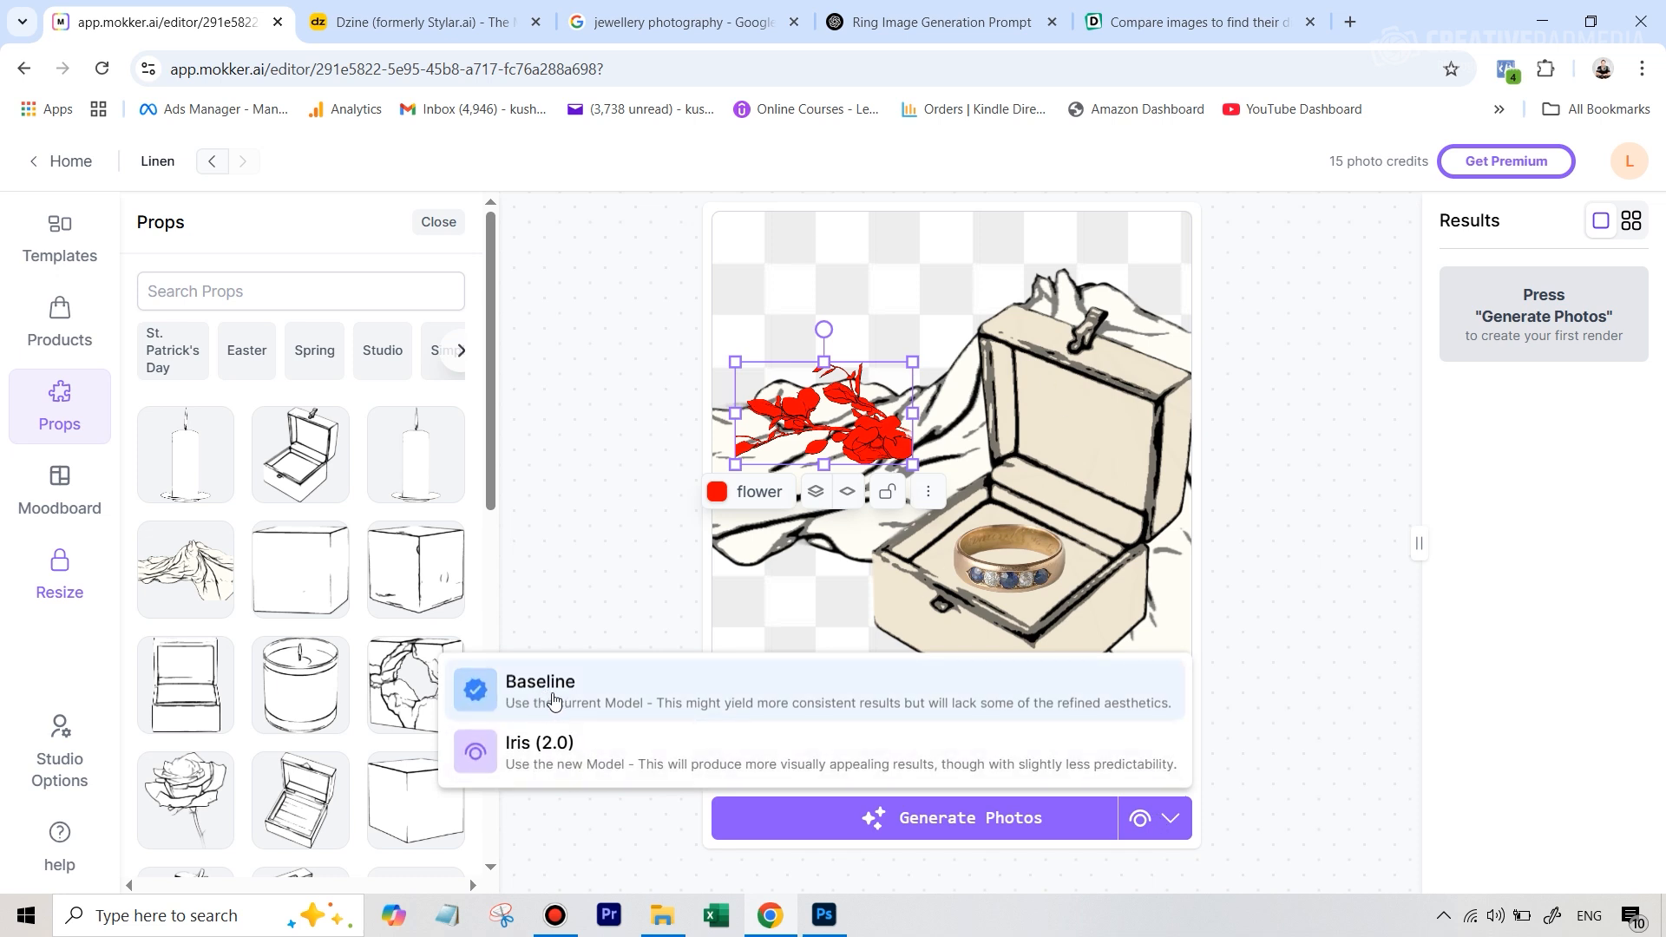
pyautogui.click(560, 759)
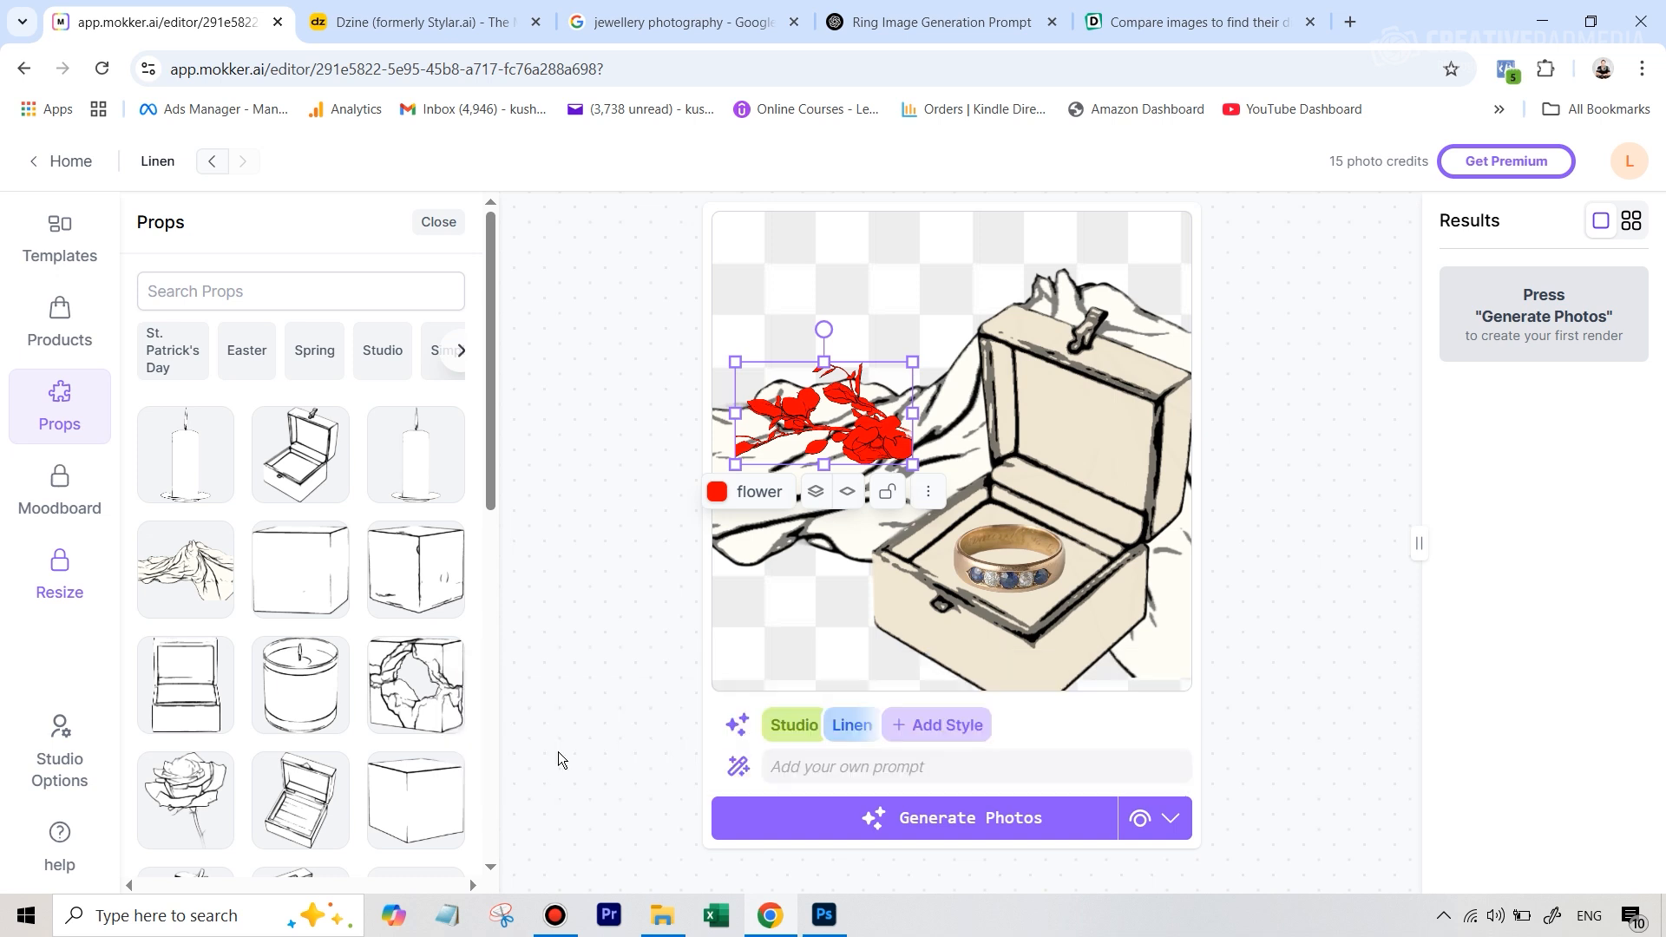
pyautogui.click(879, 818)
# Reload the editor page twice to refresh the generated result
pyautogui.hotkey('ctrl', 'l')
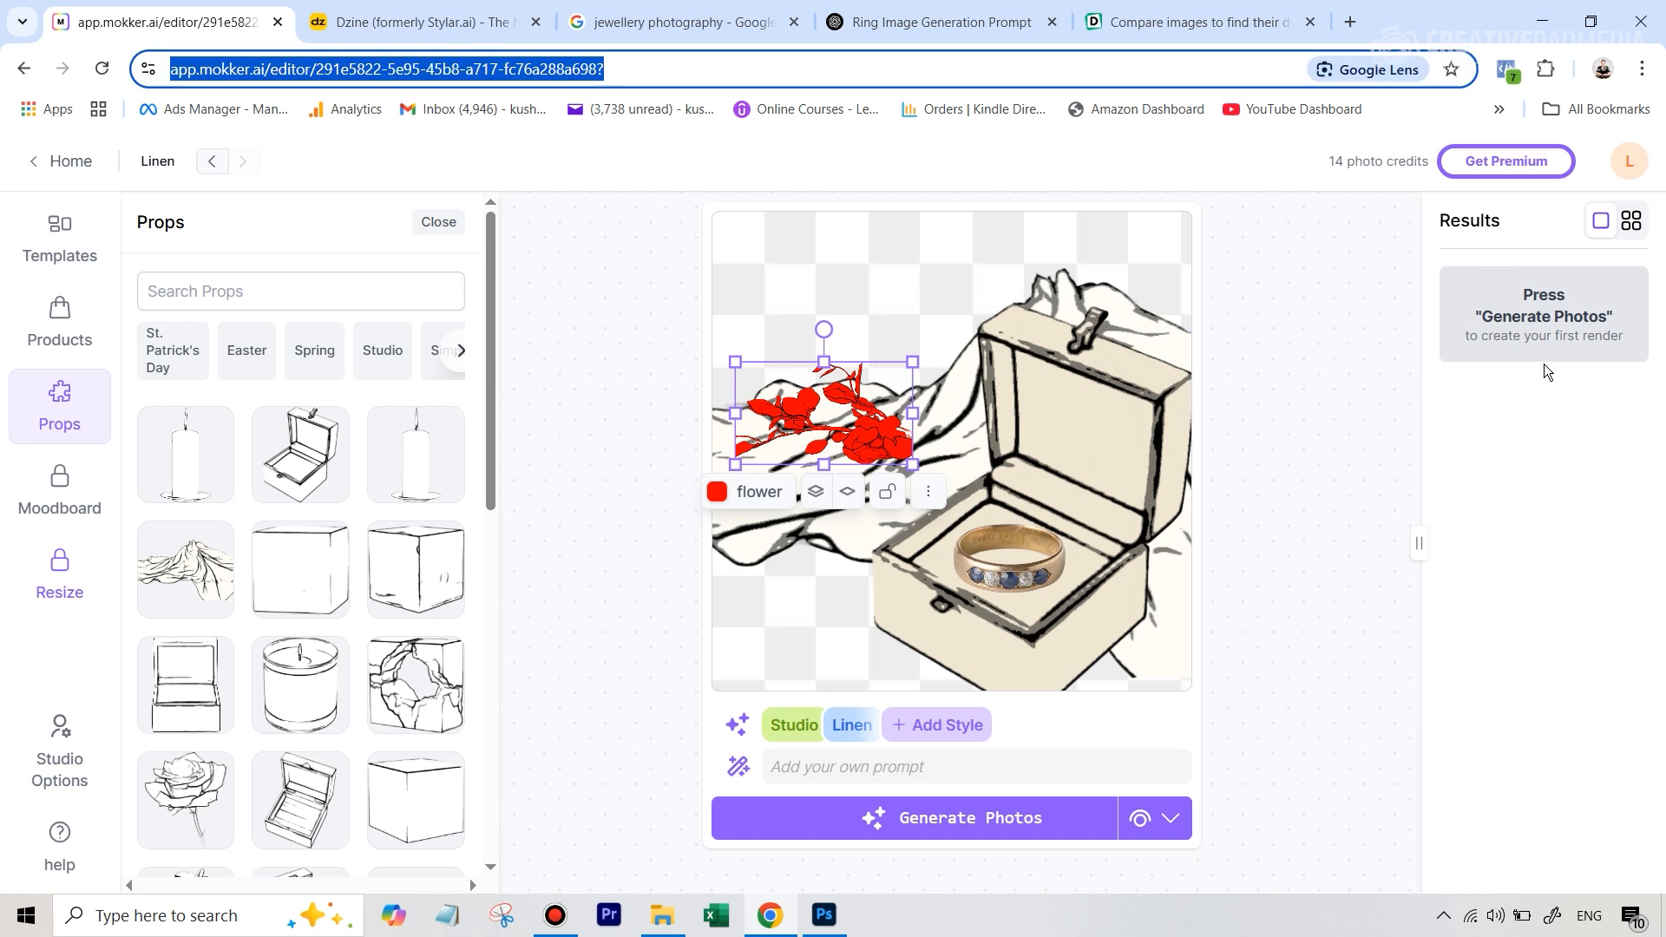
pyautogui.press('Return')
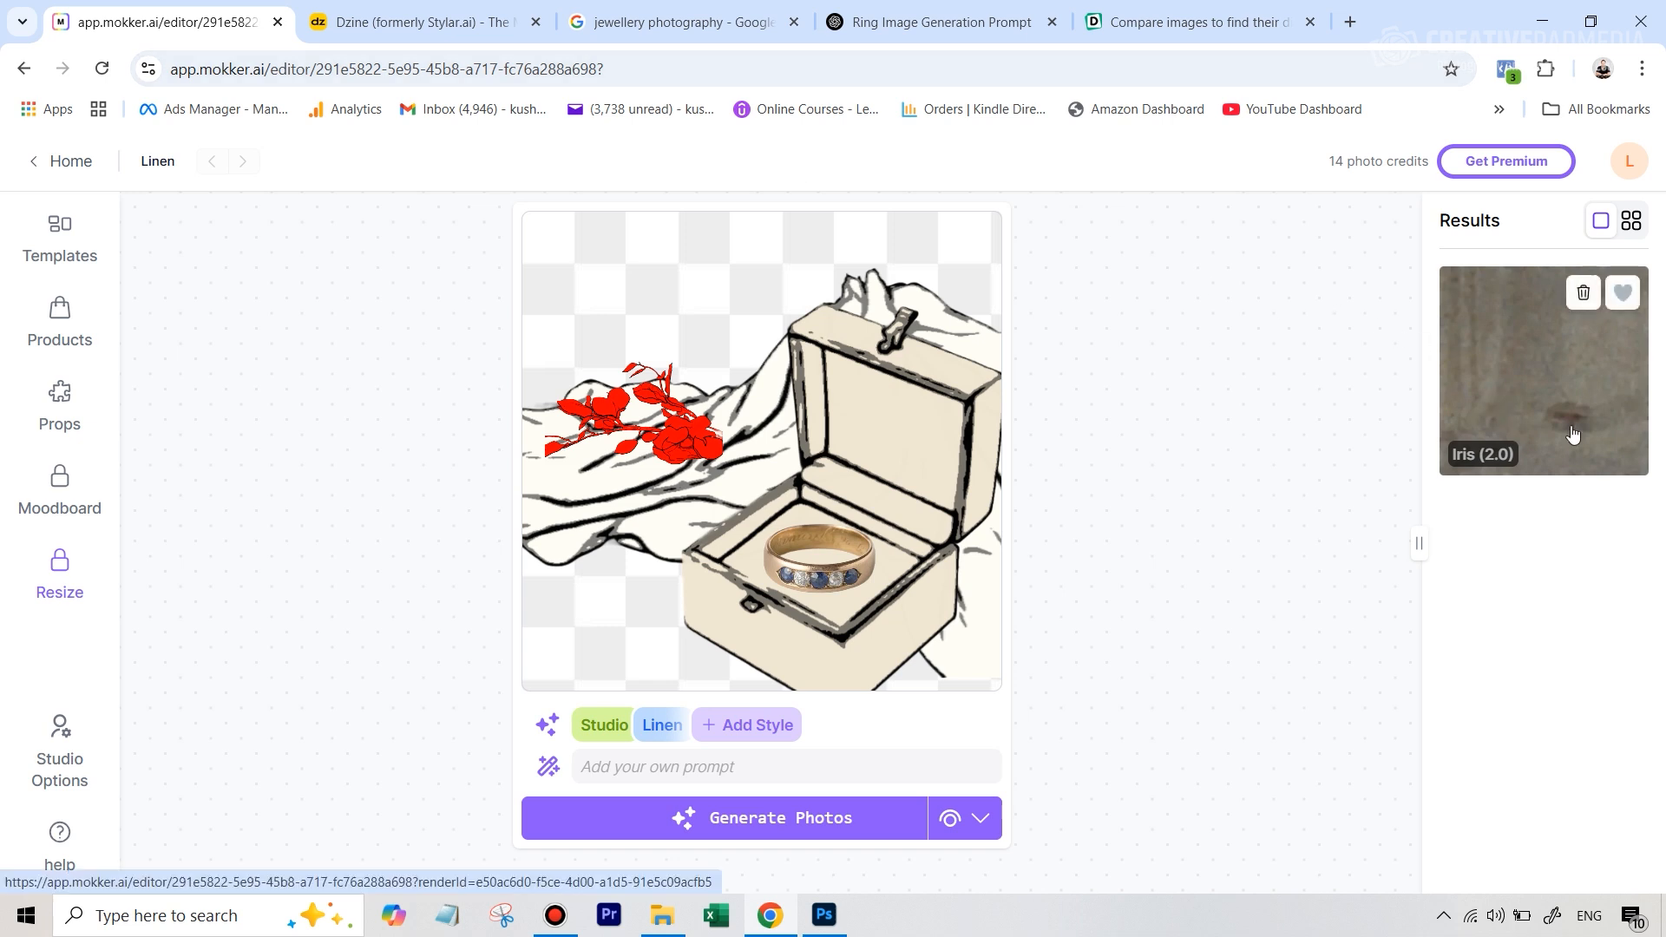
pyautogui.click(627, 72)
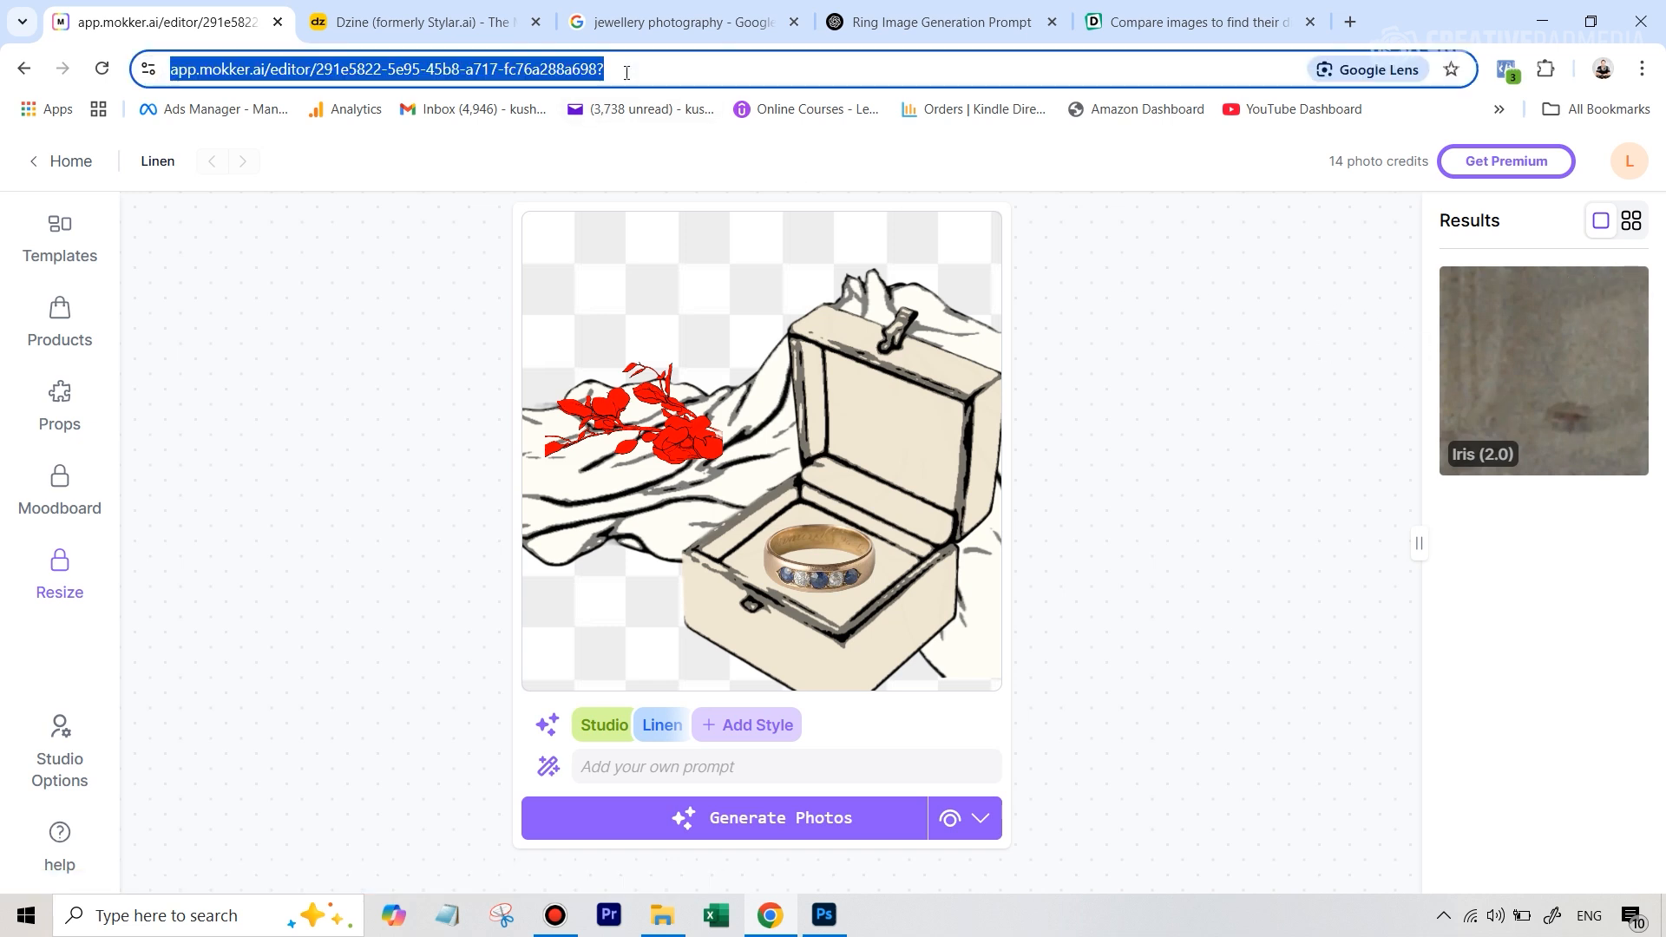
pyautogui.press('Return')
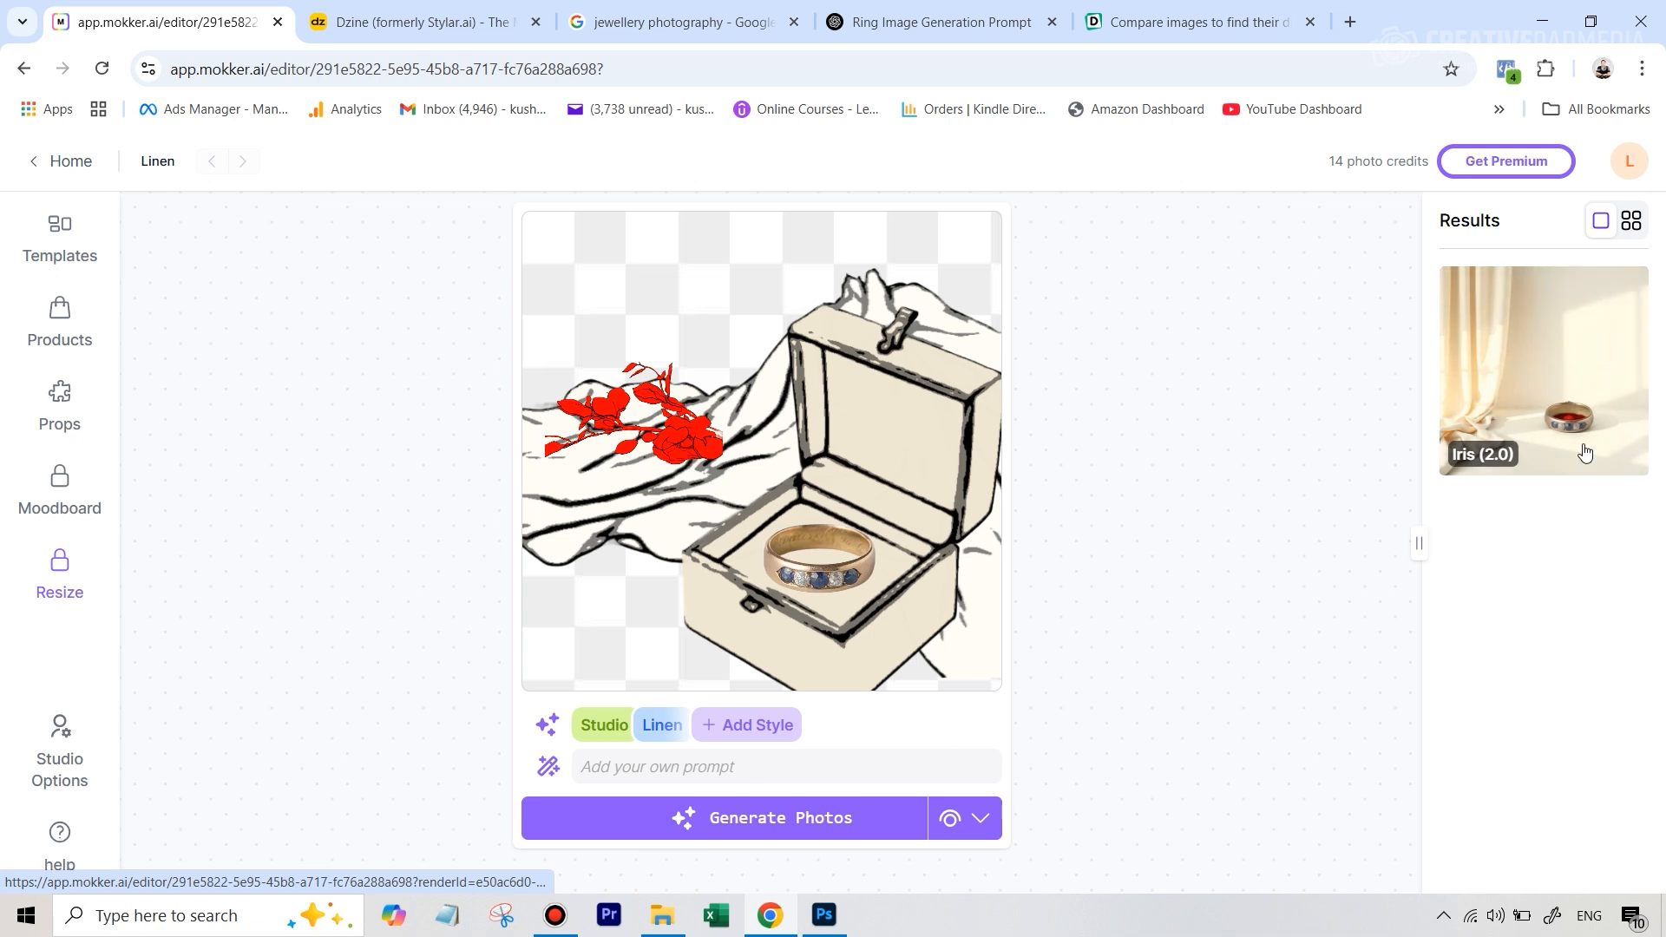
# View the Iris (2.0) result enlarged and compare it with the scene sketch
pyautogui.click(1569, 379)
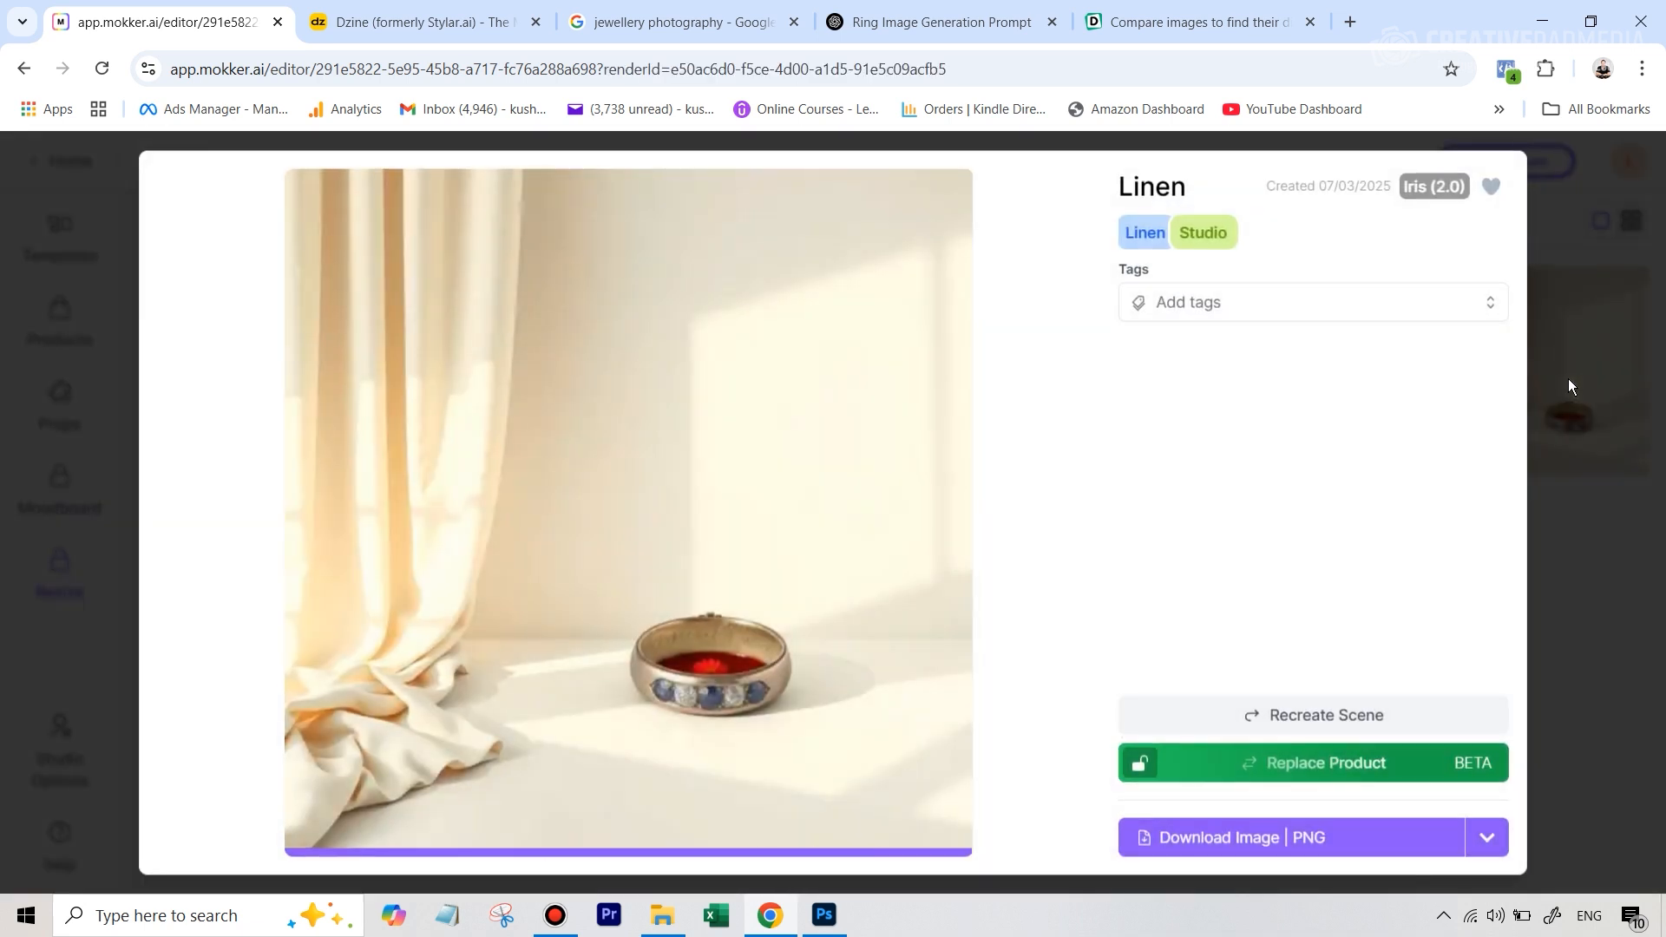
pyautogui.moveTo(788, 646)
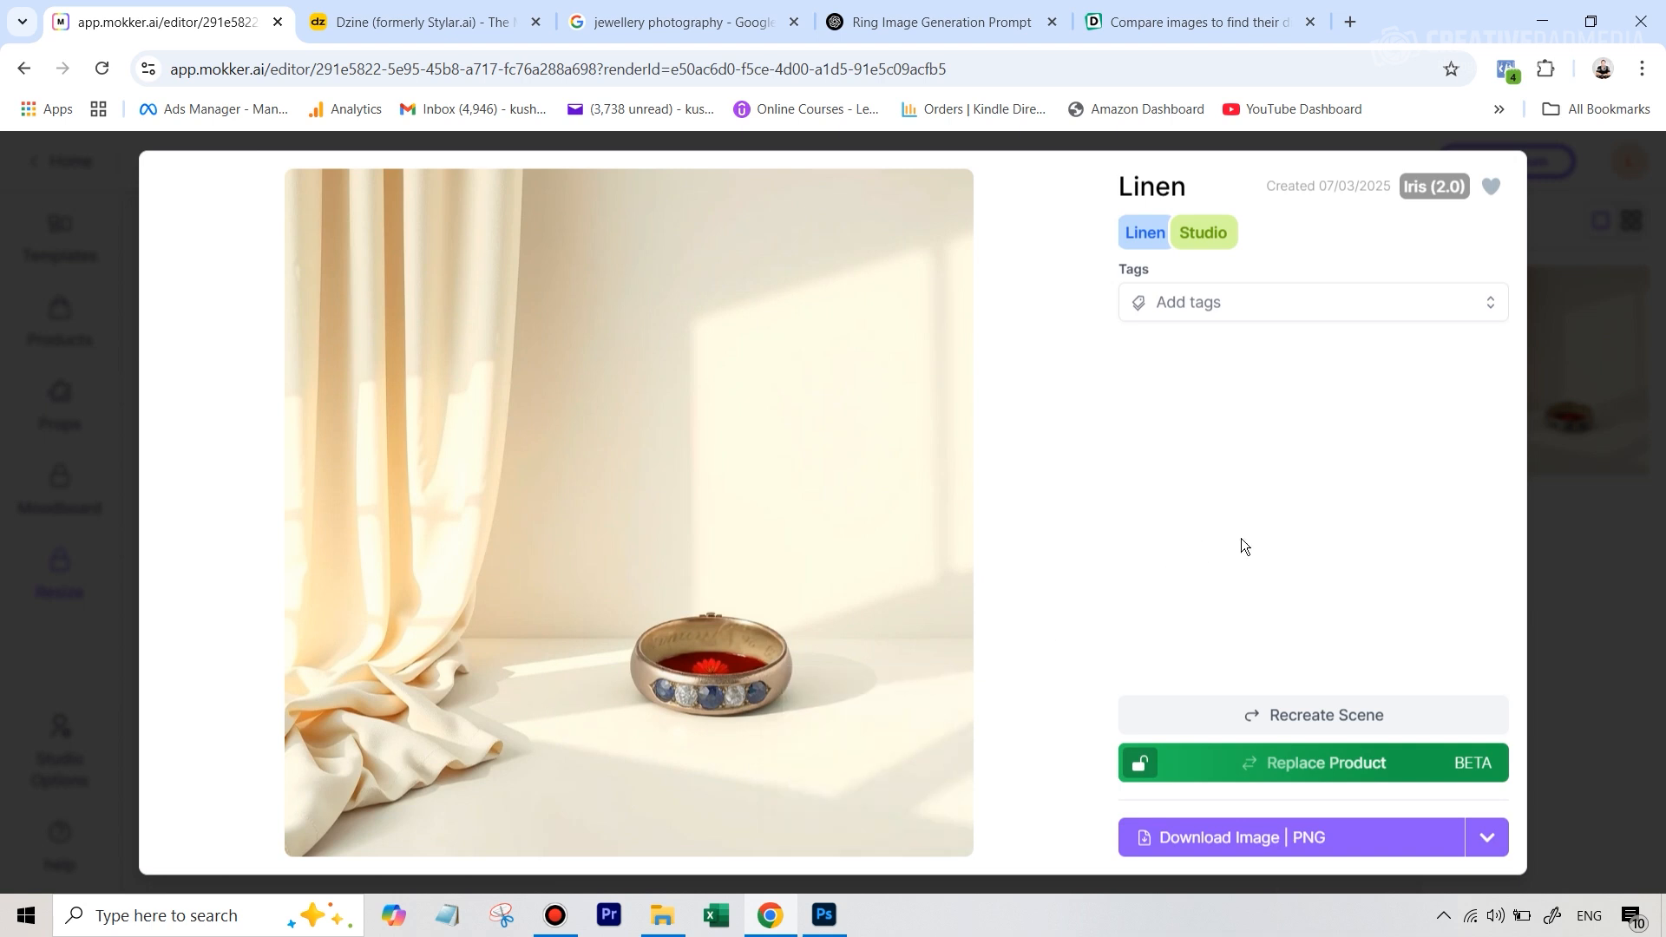
pyautogui.moveTo(747, 664)
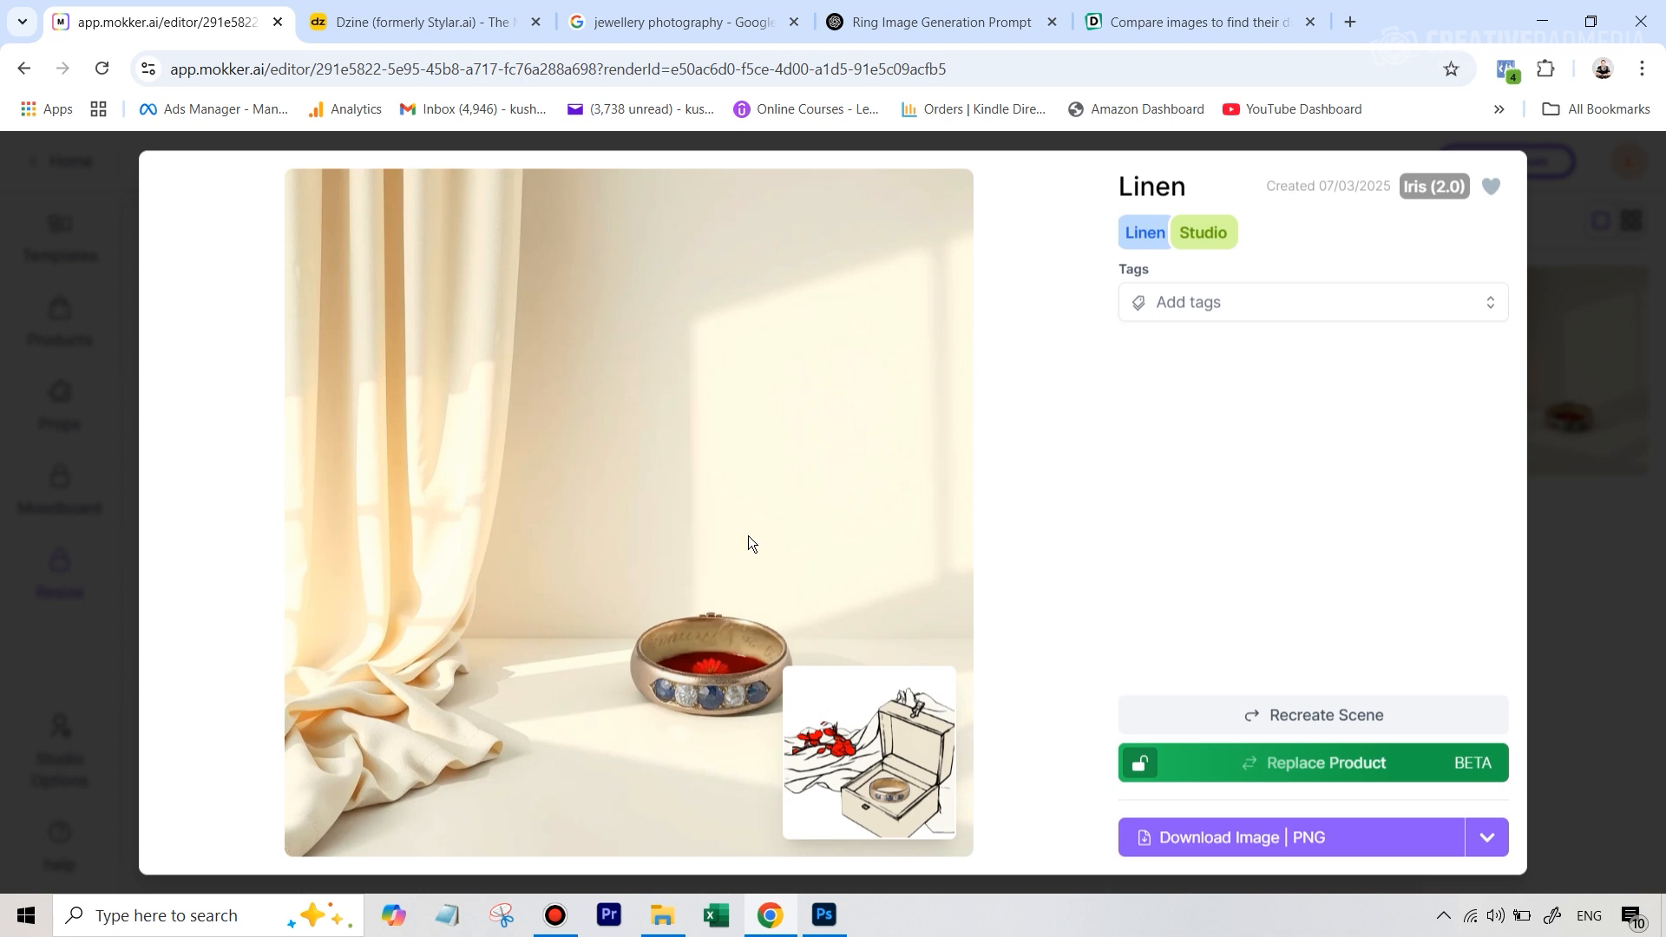
pyautogui.click(1616, 620)
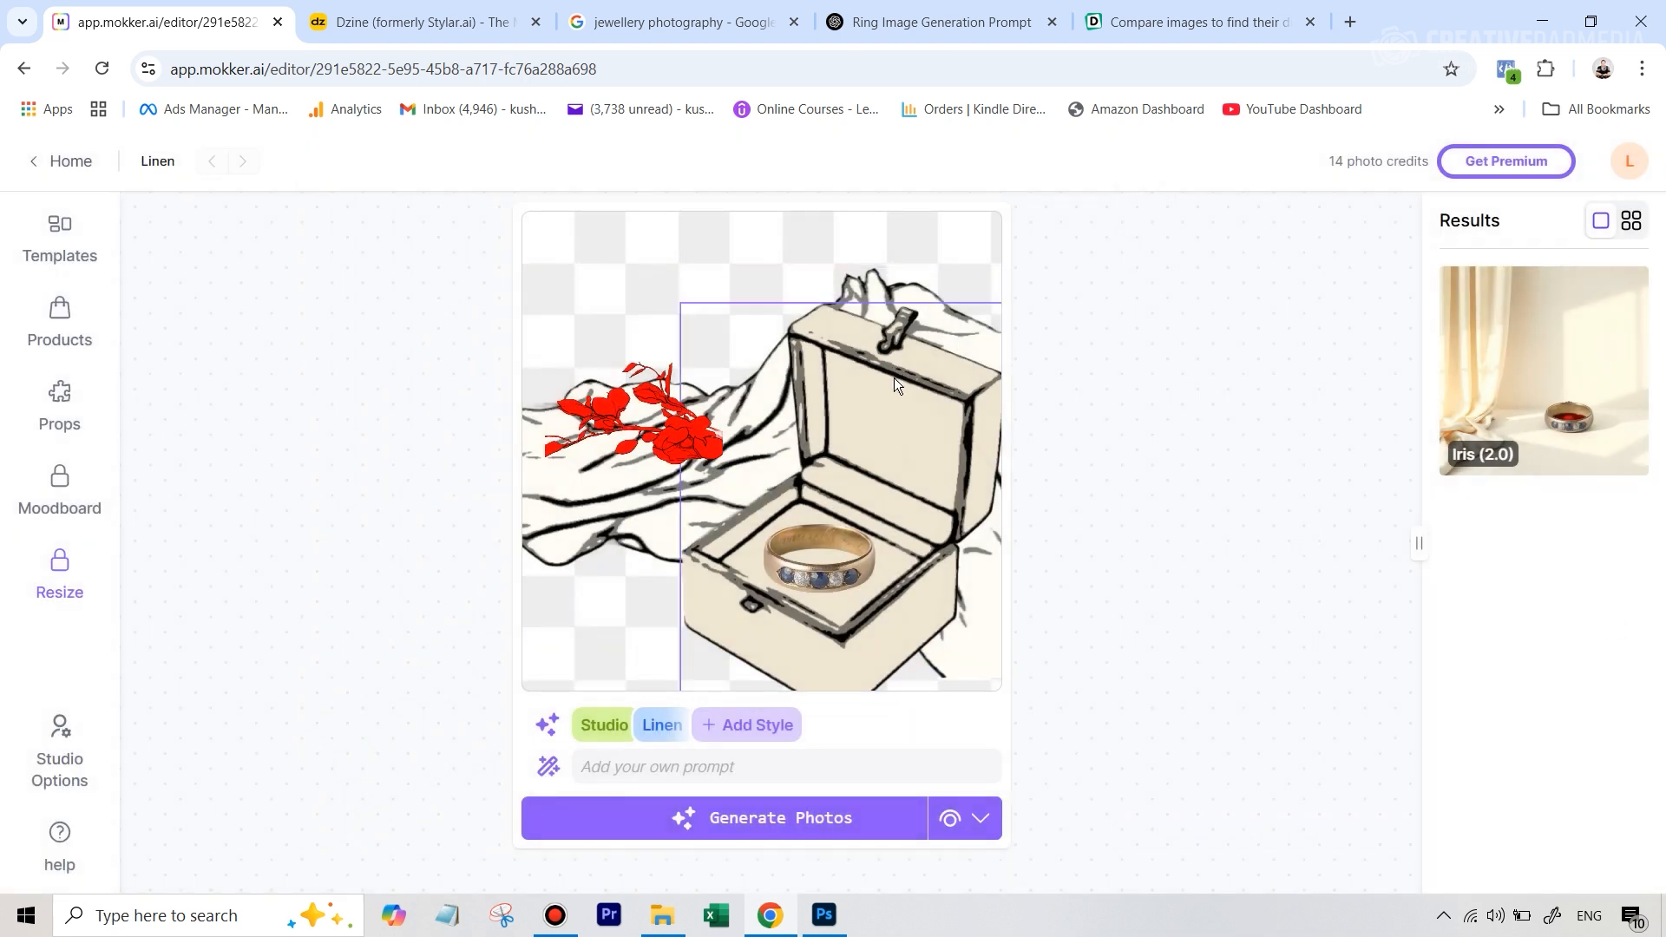
# Switch the generation model to Baseline and generate a new photo of the scene
pyautogui.click(981, 820)
pyautogui.click(428, 699)
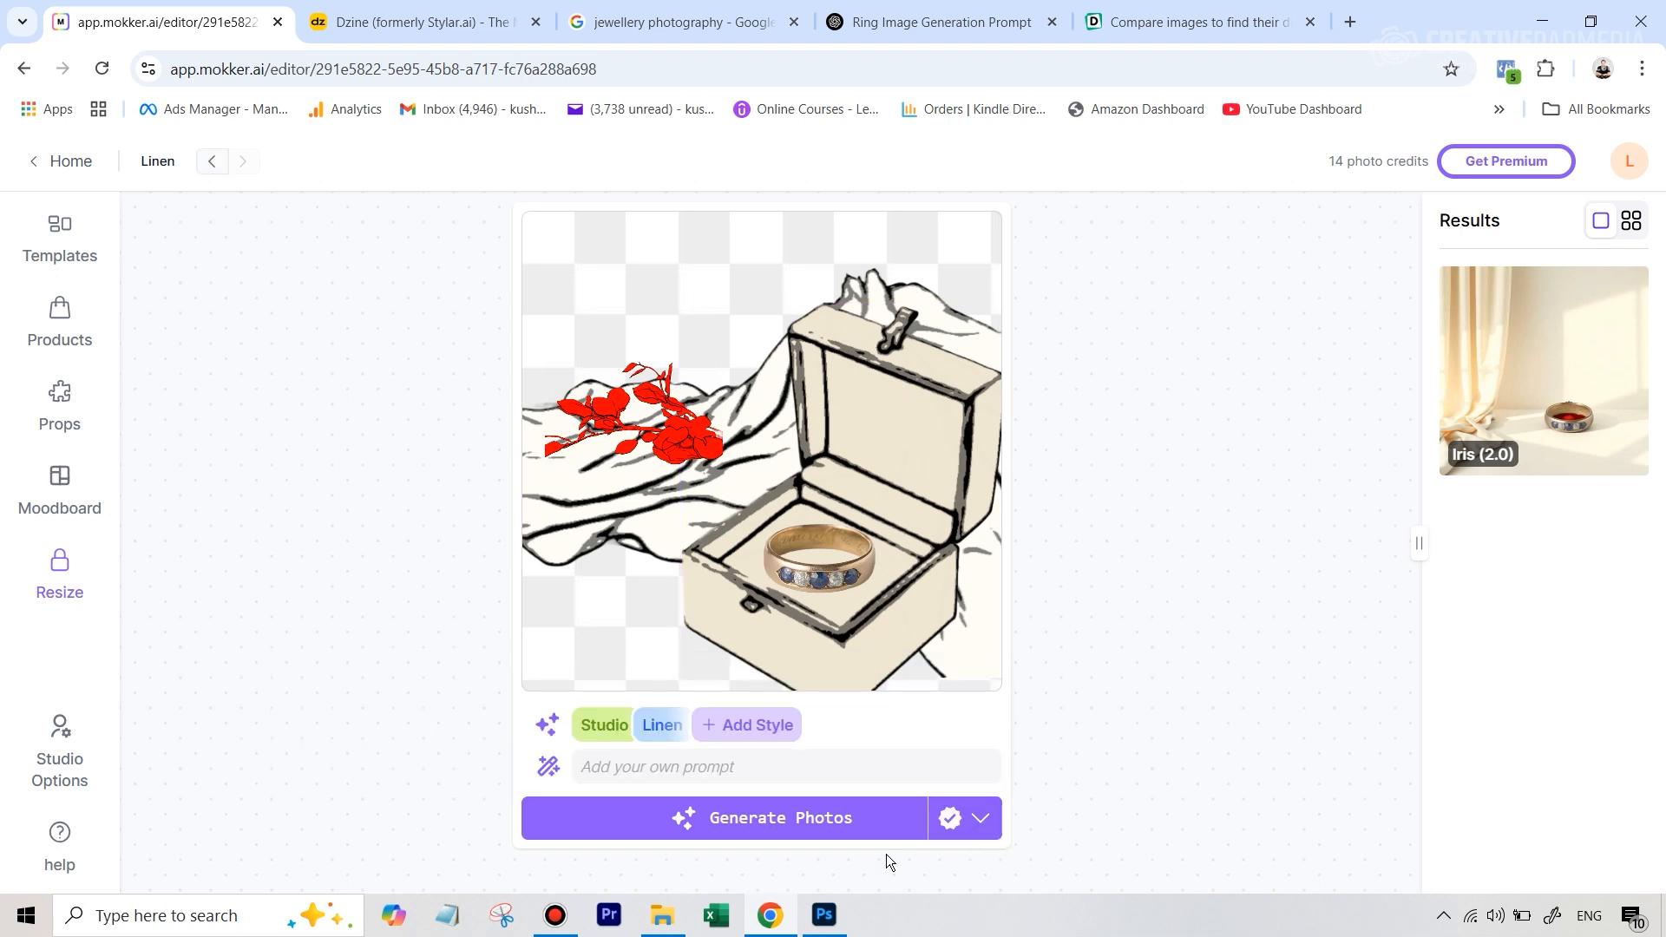
pyautogui.click(767, 825)
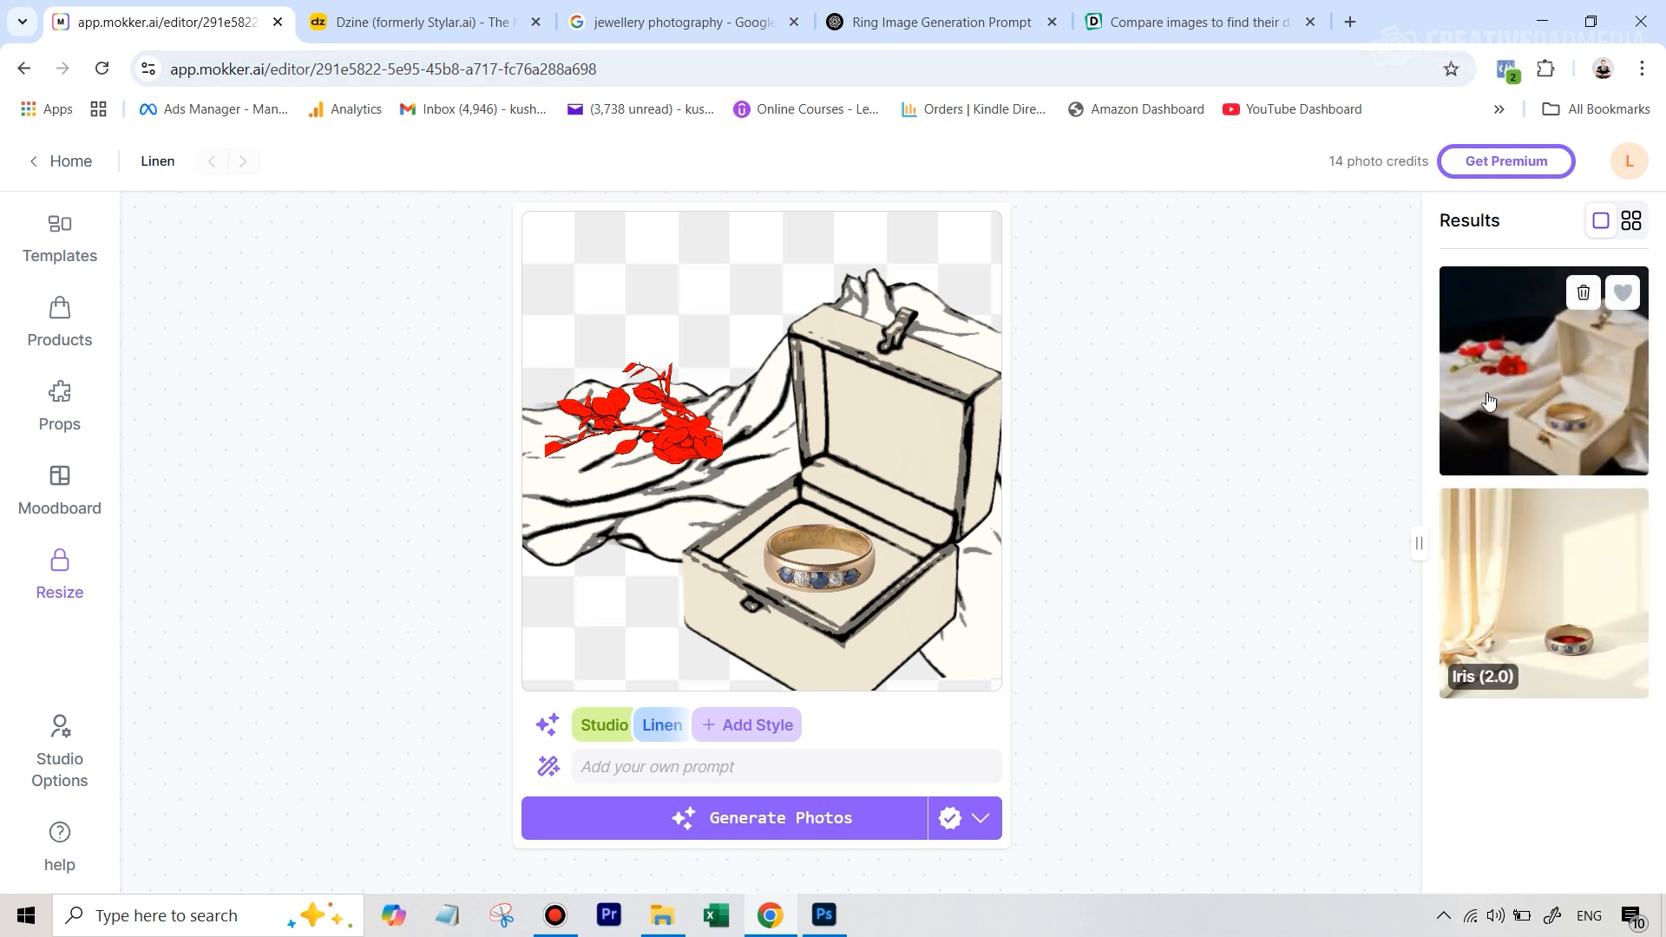
# Inspect the Baseline result against the scene sketch and download it as a PNG image
pyautogui.click(1583, 390)
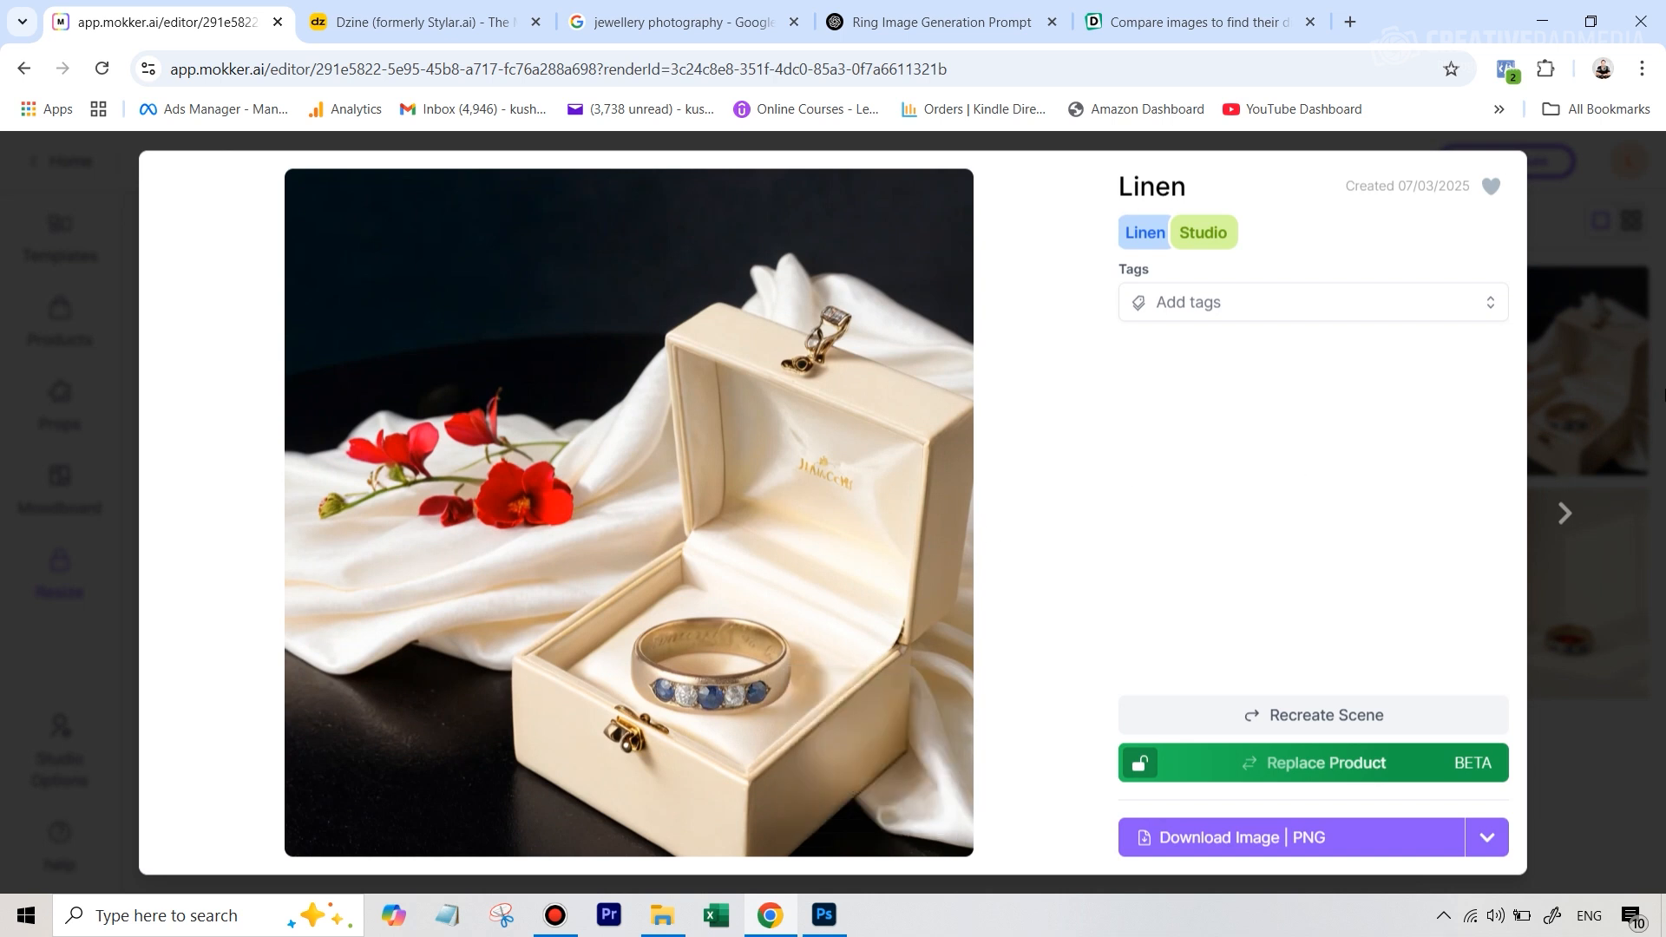
pyautogui.moveTo(540, 487)
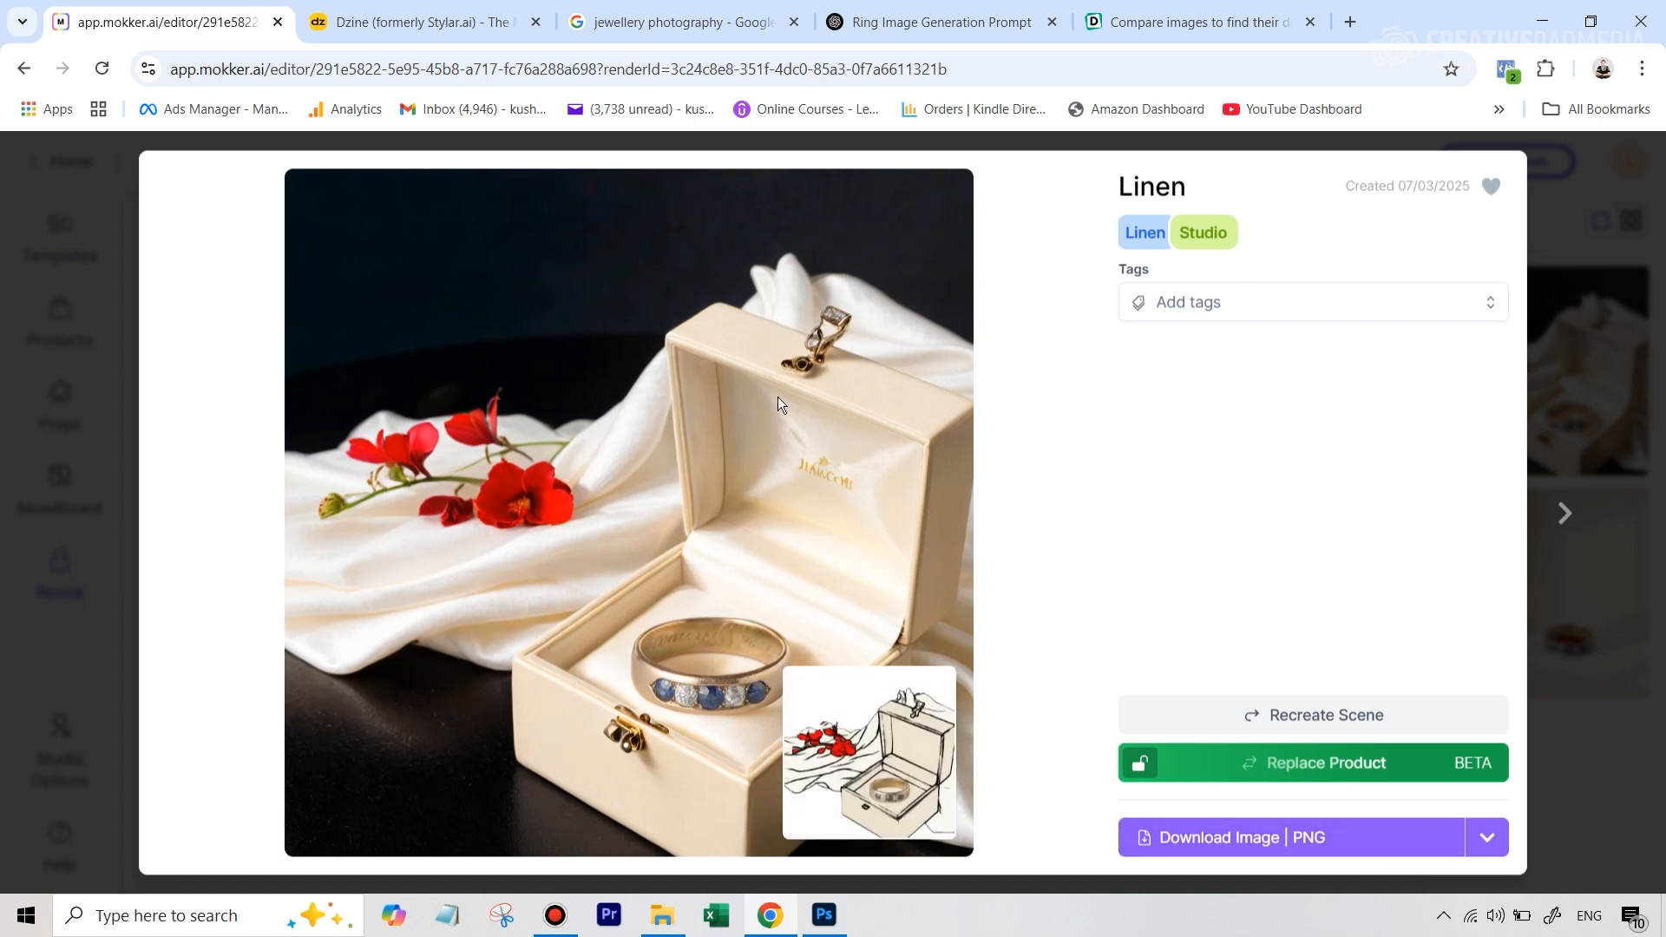
pyautogui.click(1327, 854)
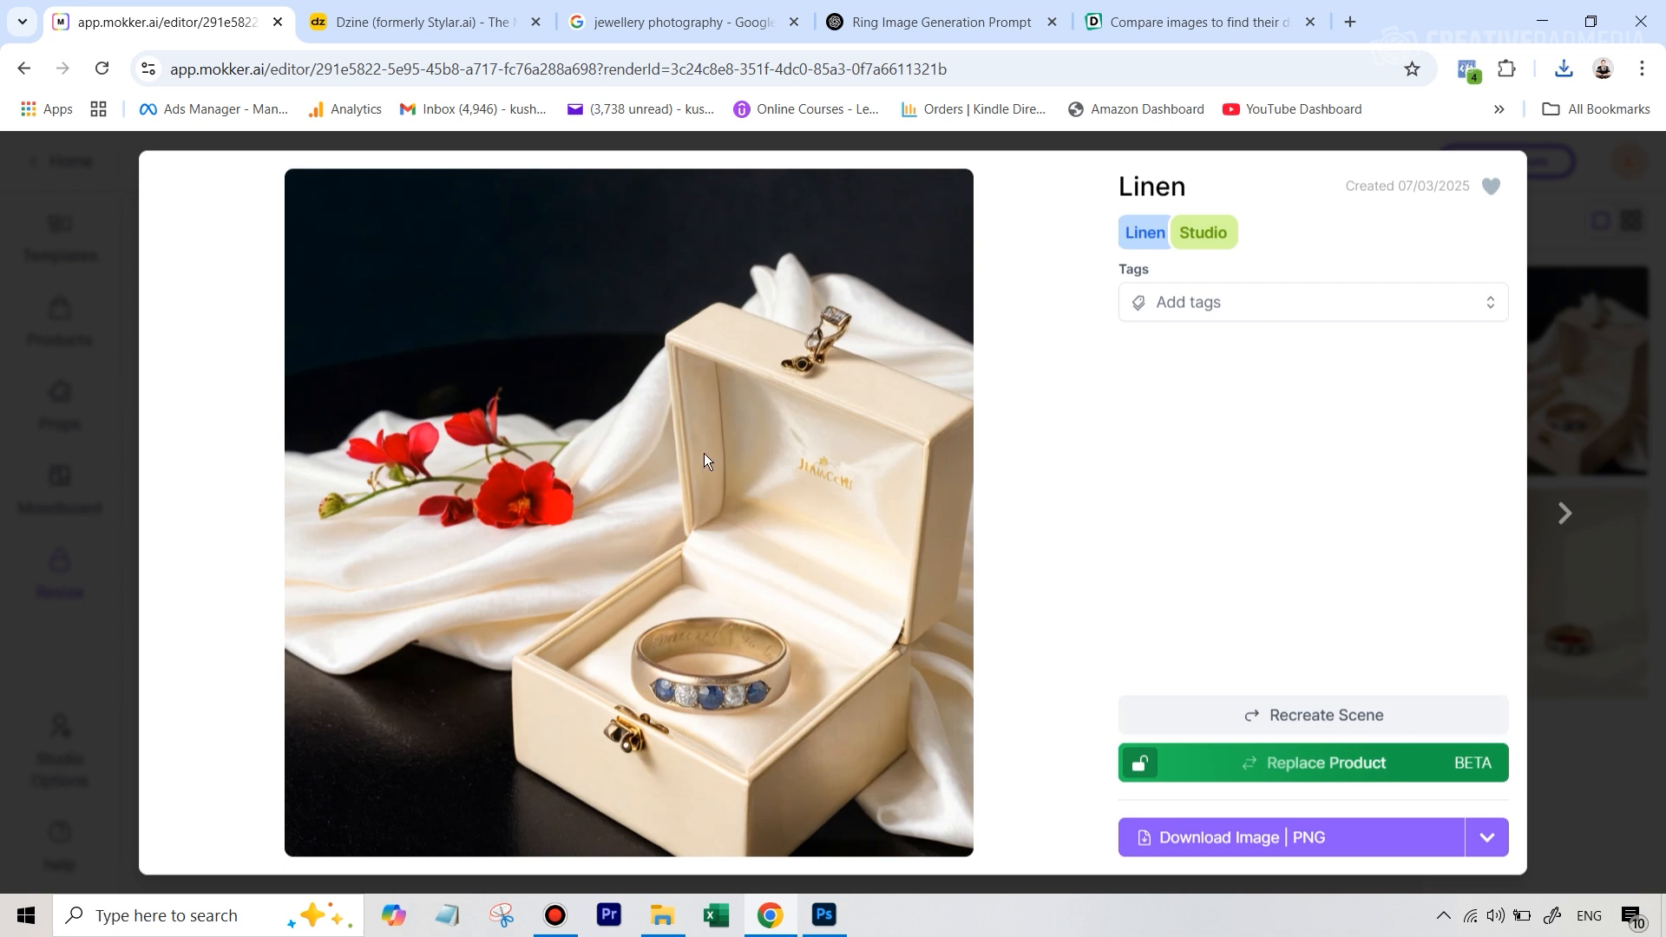
pyautogui.click(1612, 737)
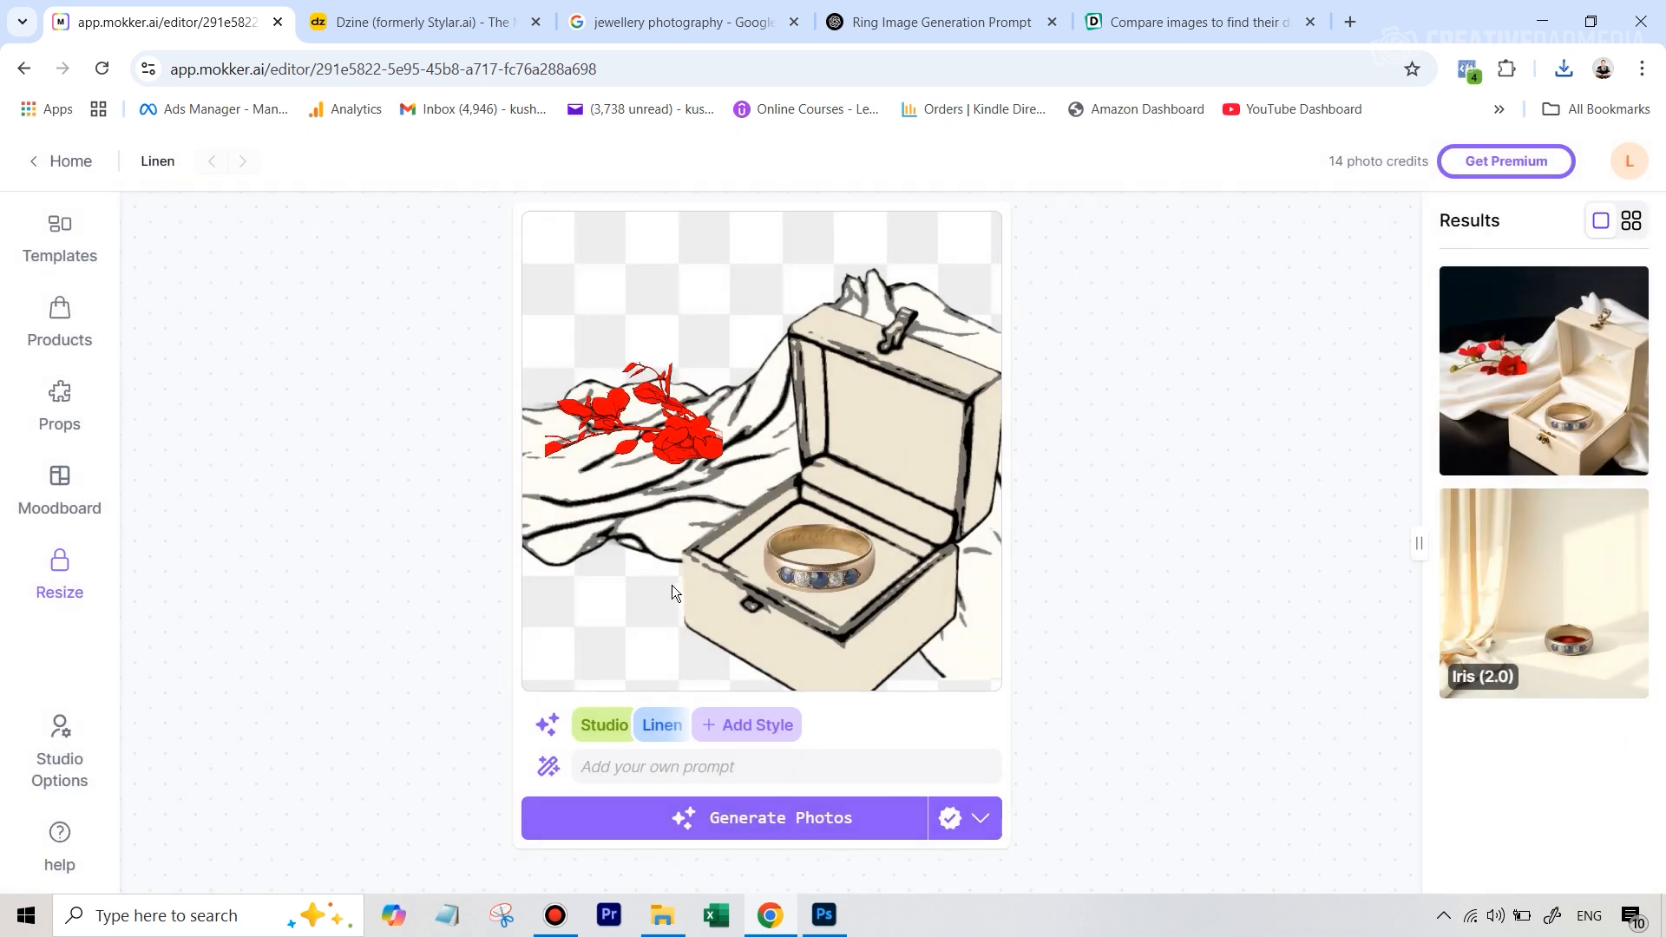
# Reopen the generated jewelry box photo and download the PNG again
pyautogui.click(1563, 404)
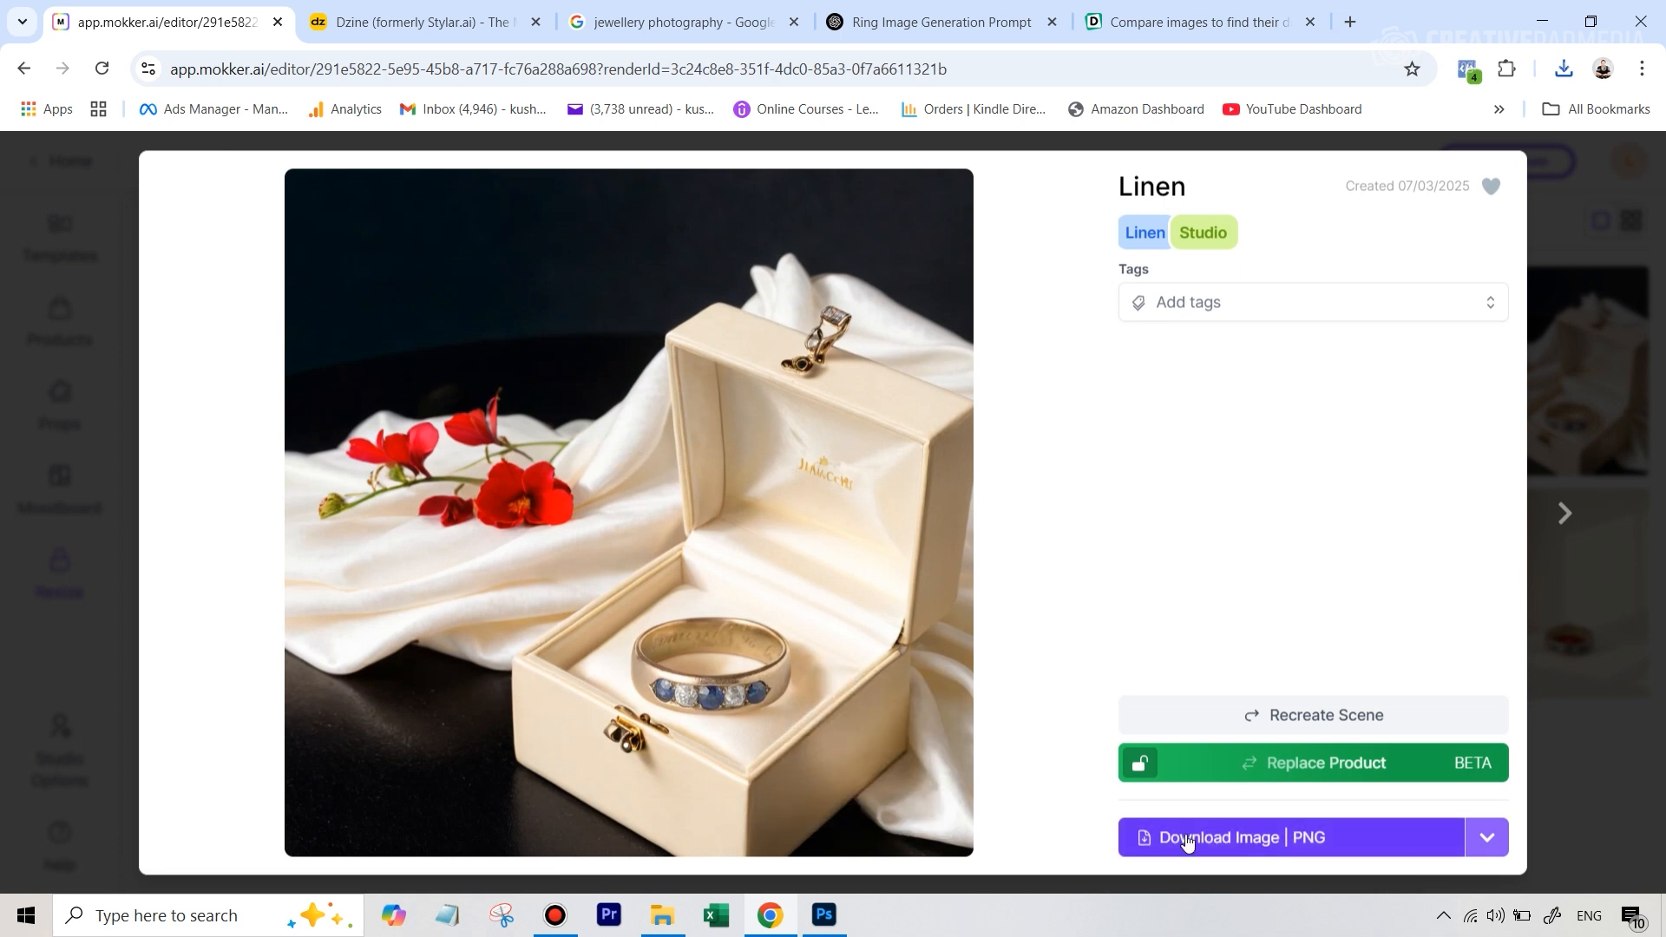
pyautogui.click(1309, 846)
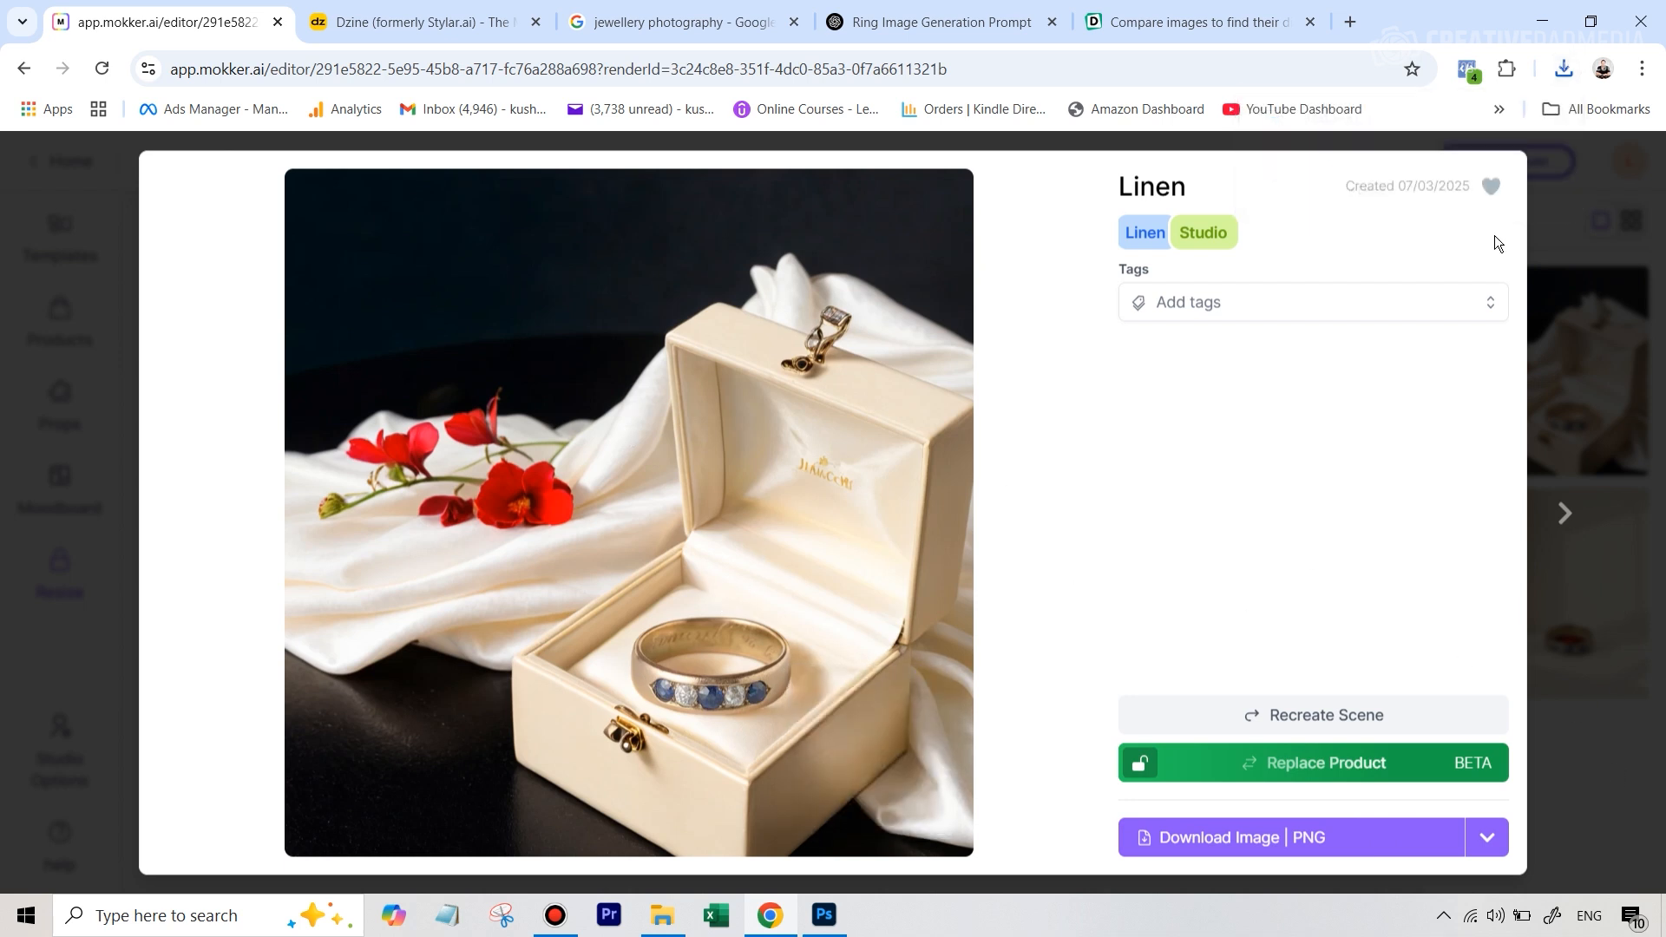
pyautogui.click(1621, 214)
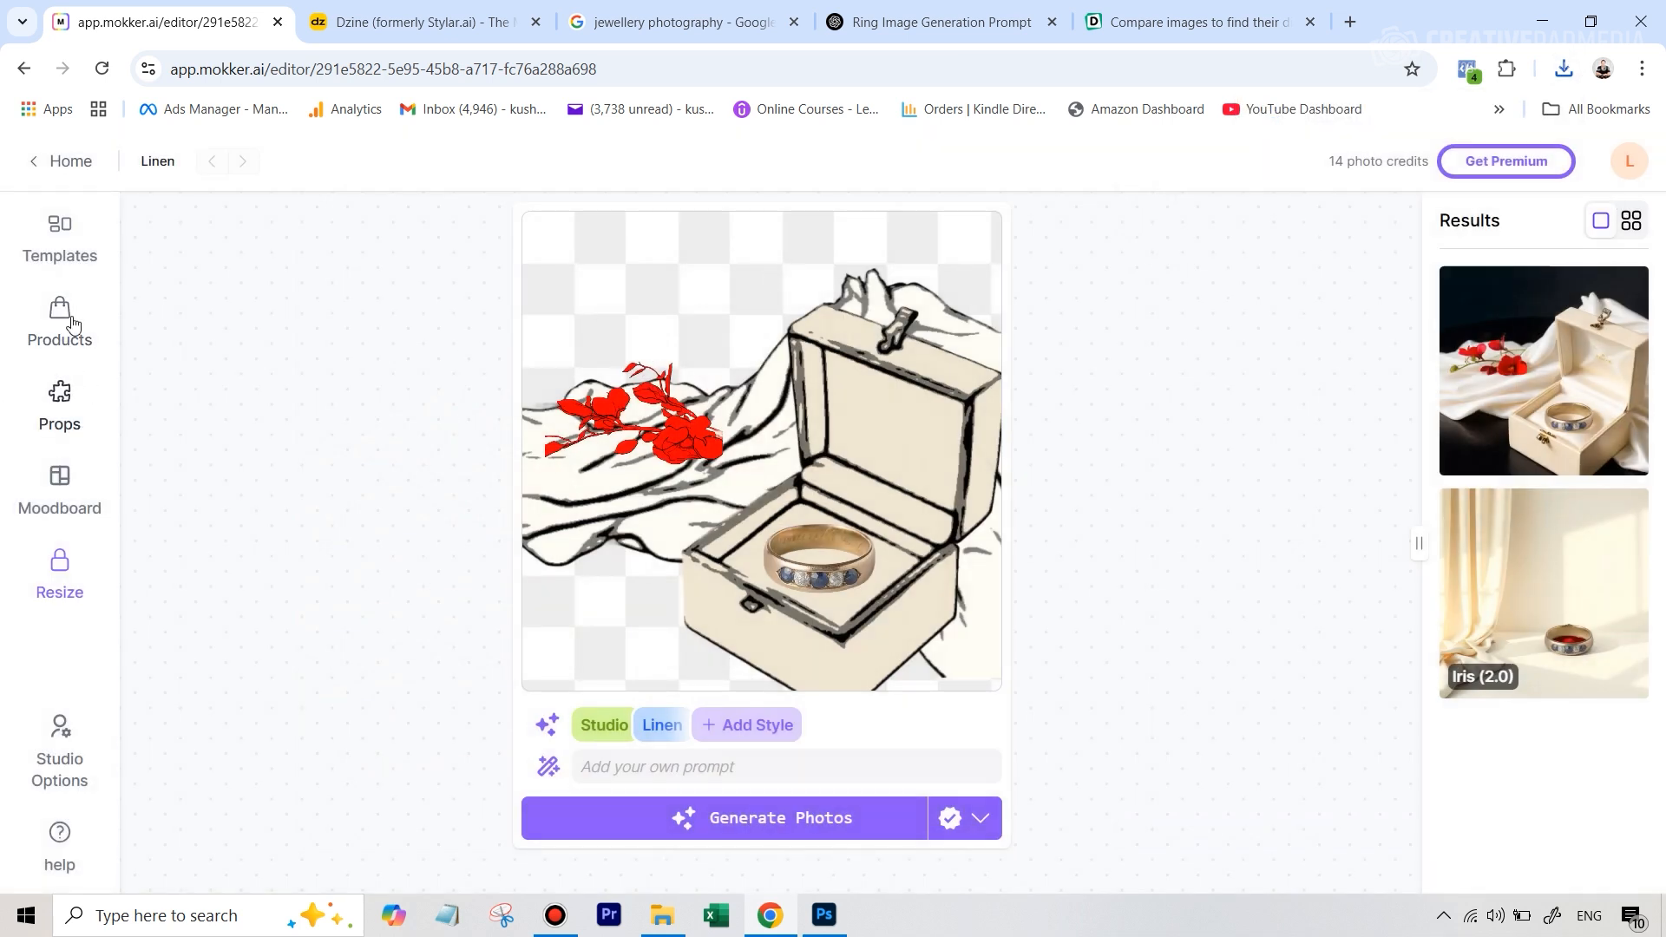
# Search the templates for "jewel" and replace the current design with the ring-on-podium template with grass and a flower
pyautogui.click(60, 243)
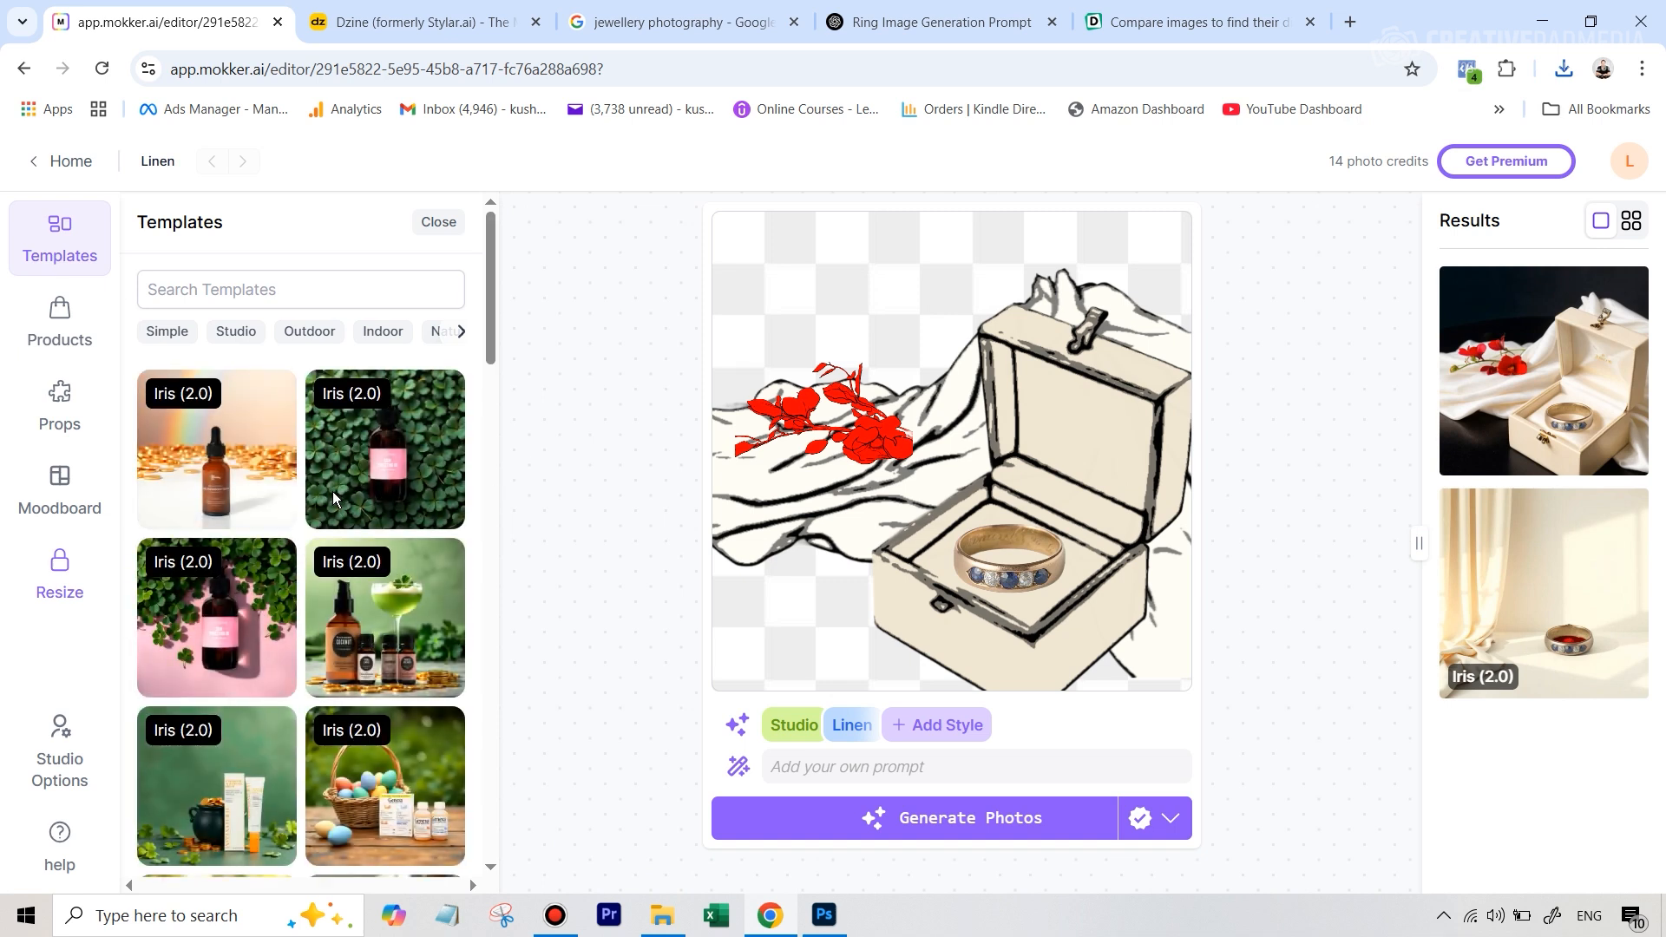
pyautogui.click(250, 291)
pyautogui.write('jewel')
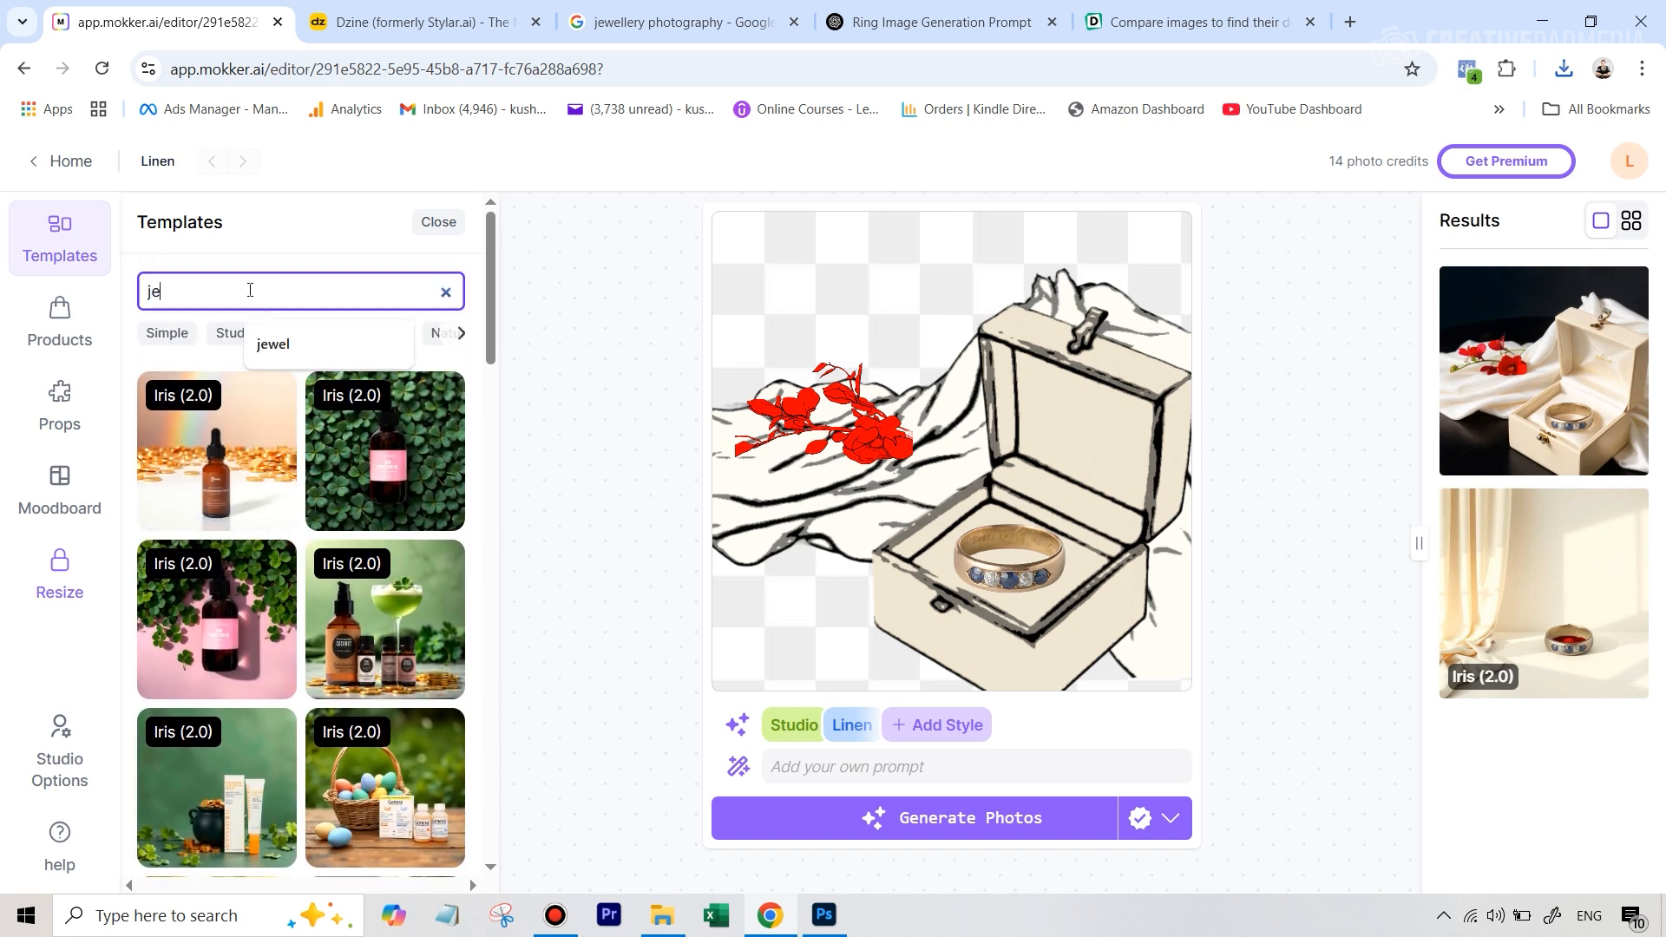
pyautogui.press('Return')
pyautogui.scroll(-5, 361, 675)
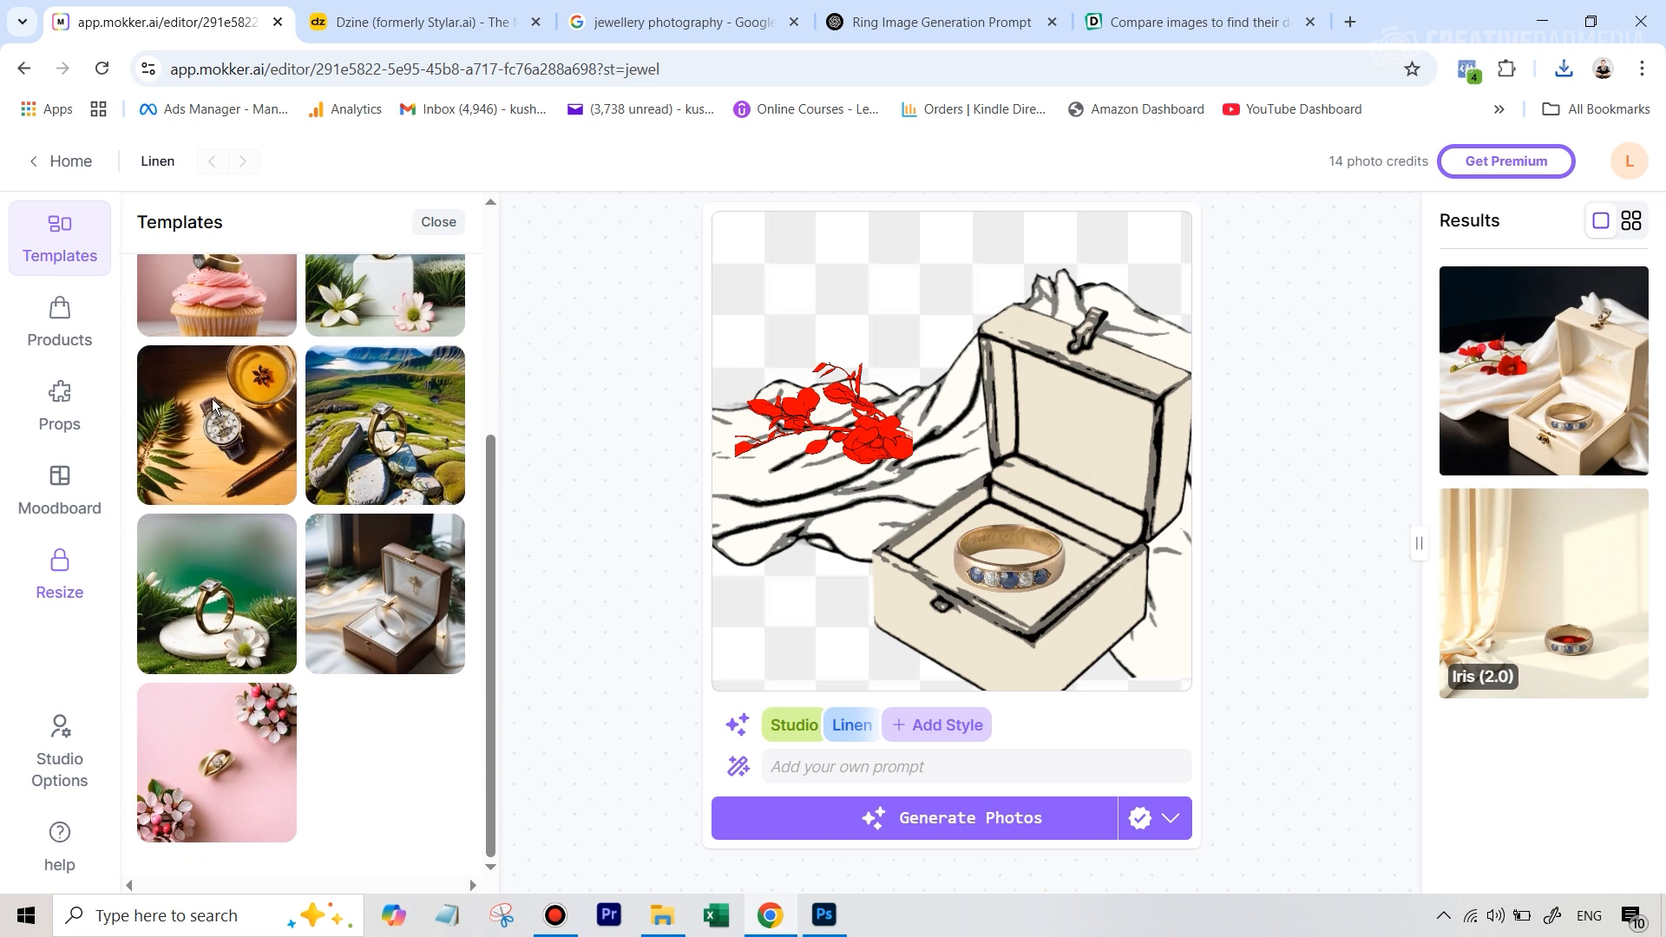
pyautogui.click(224, 599)
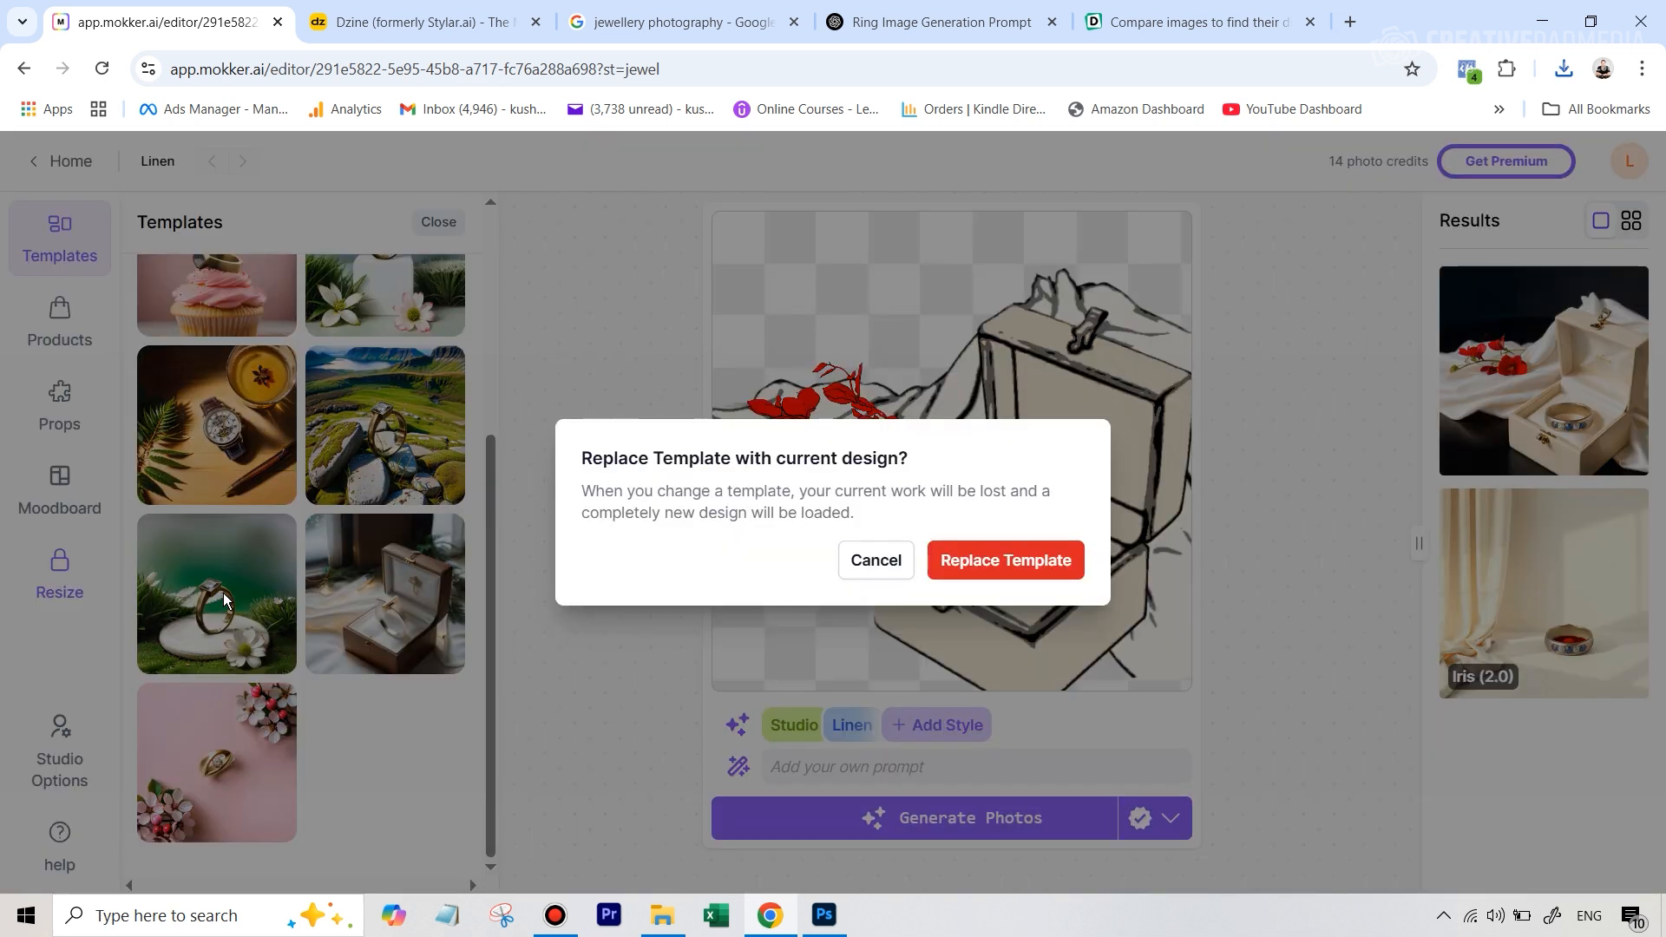
pyautogui.click(1053, 558)
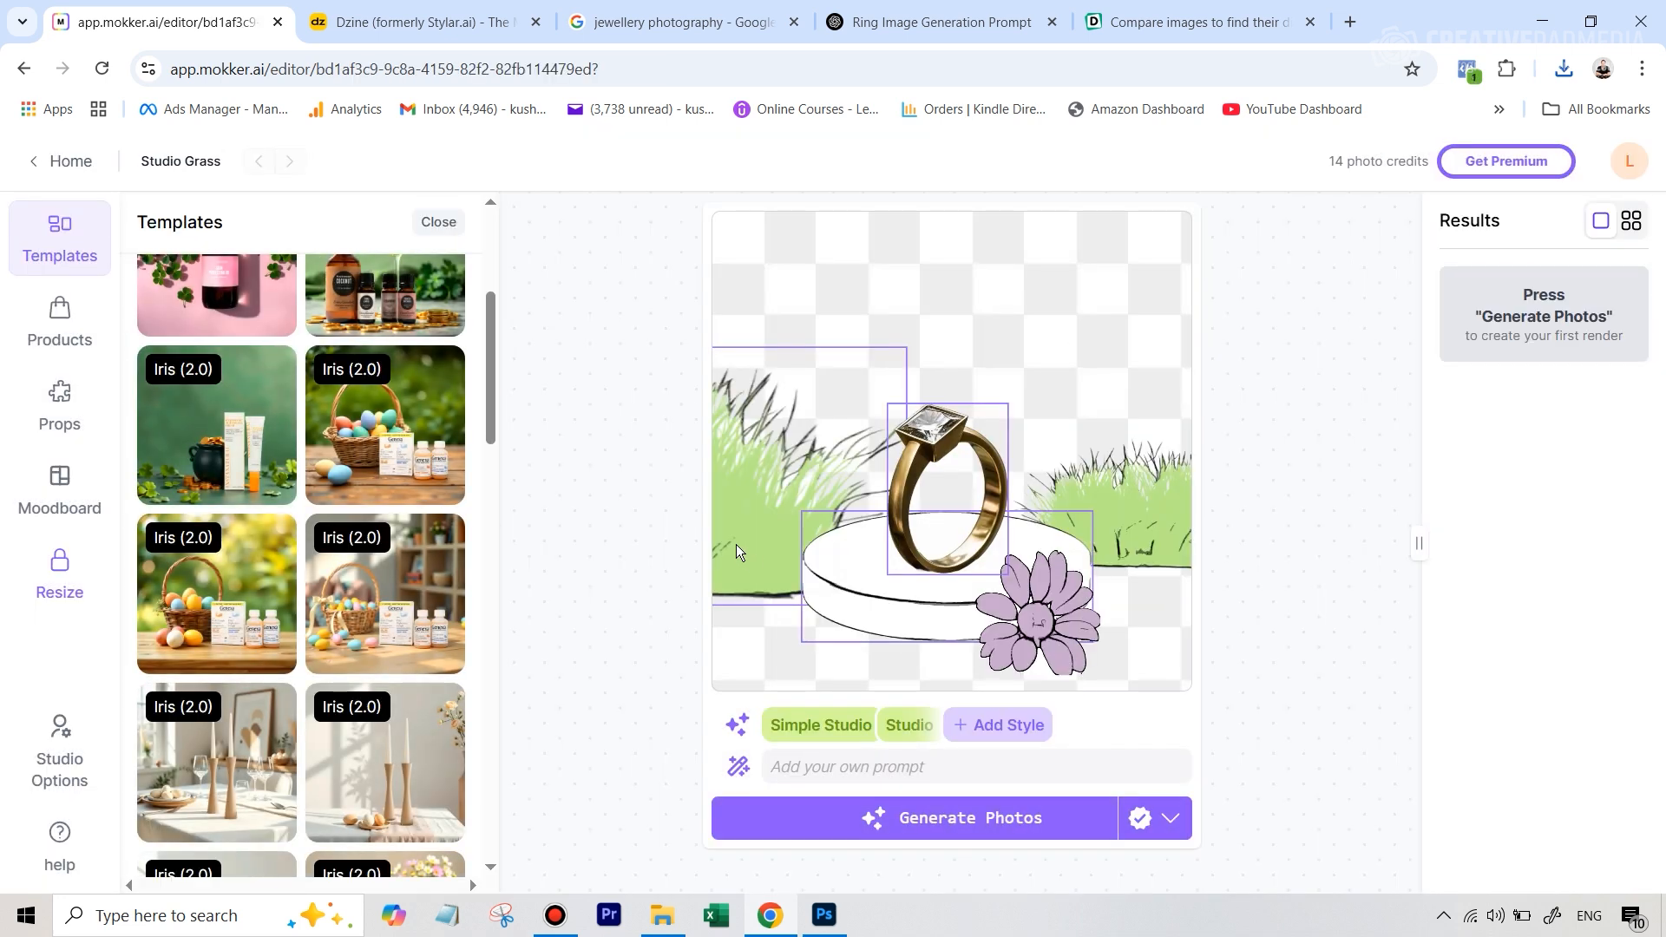
# Delete the template's diamond ring prop from the scene
pyautogui.click(978, 441)
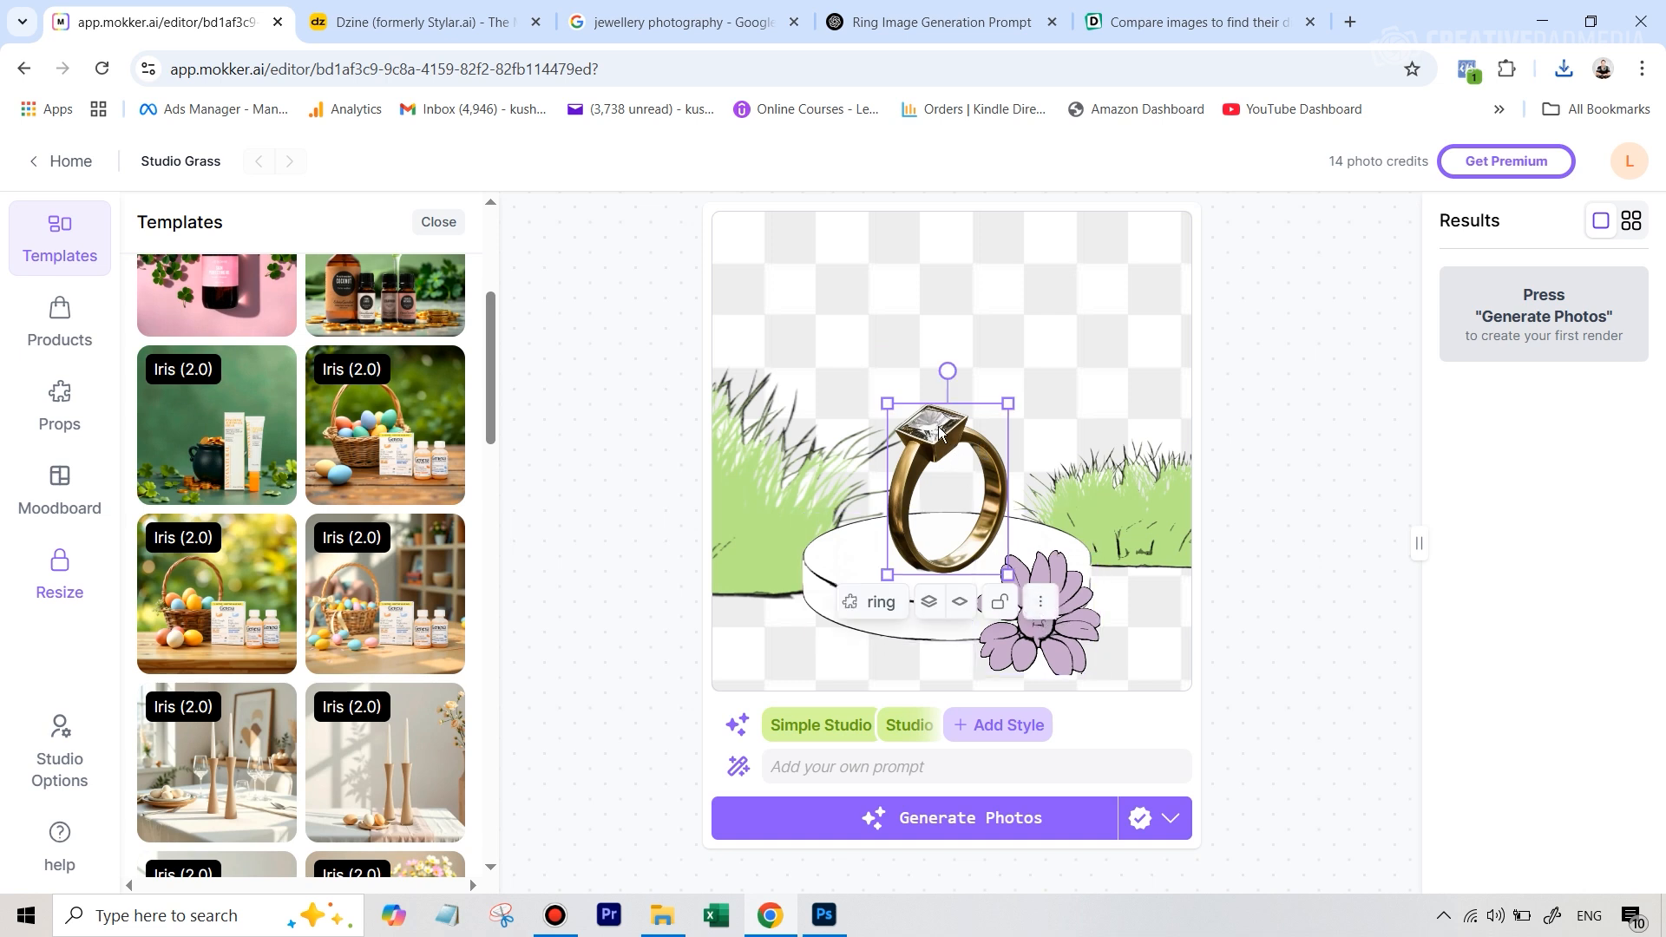
pyautogui.click(1041, 608)
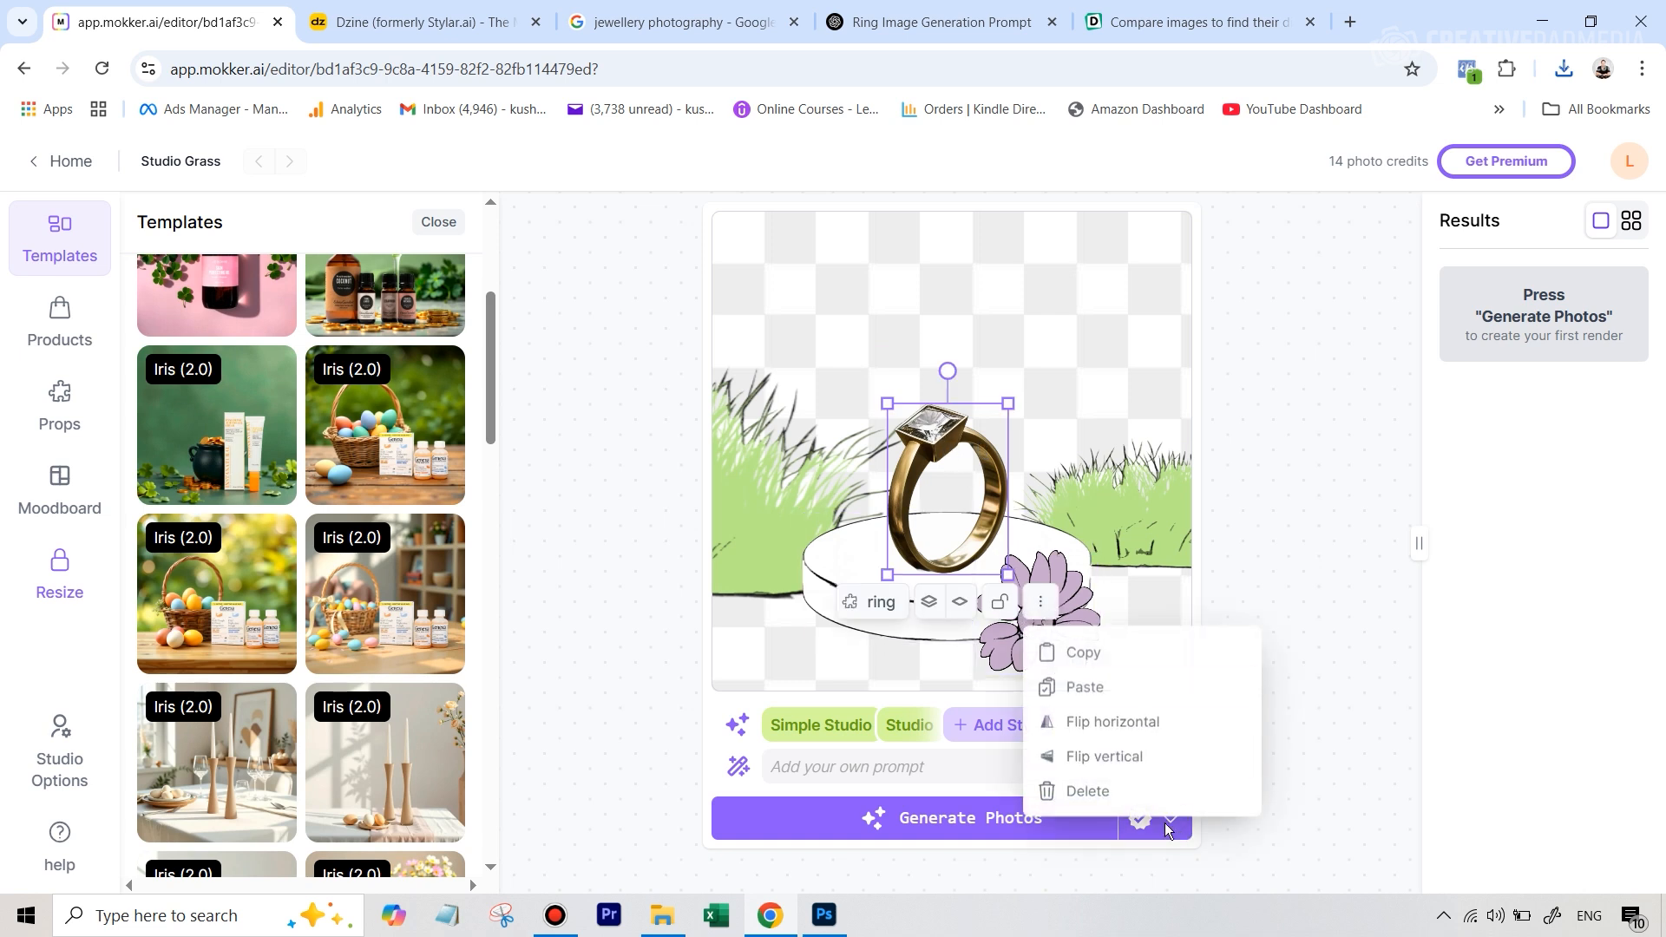
pyautogui.click(1088, 790)
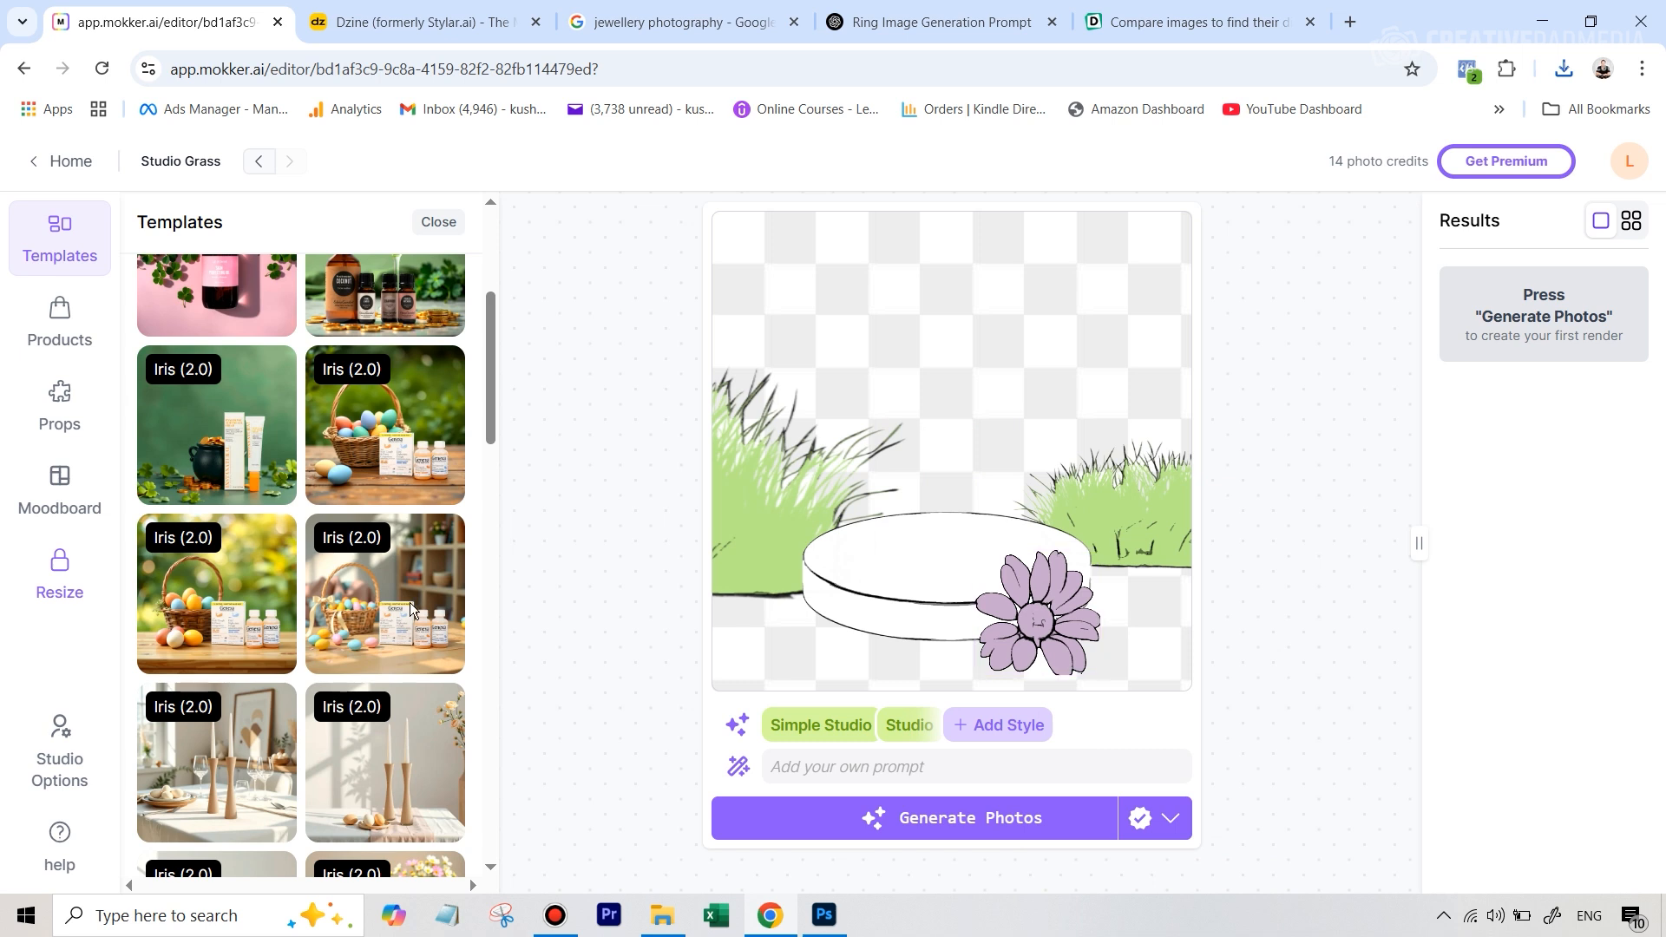
# Add the uploaded gold ring with blue and white stones, scale it down and place it on top of the podium
pyautogui.click(57, 329)
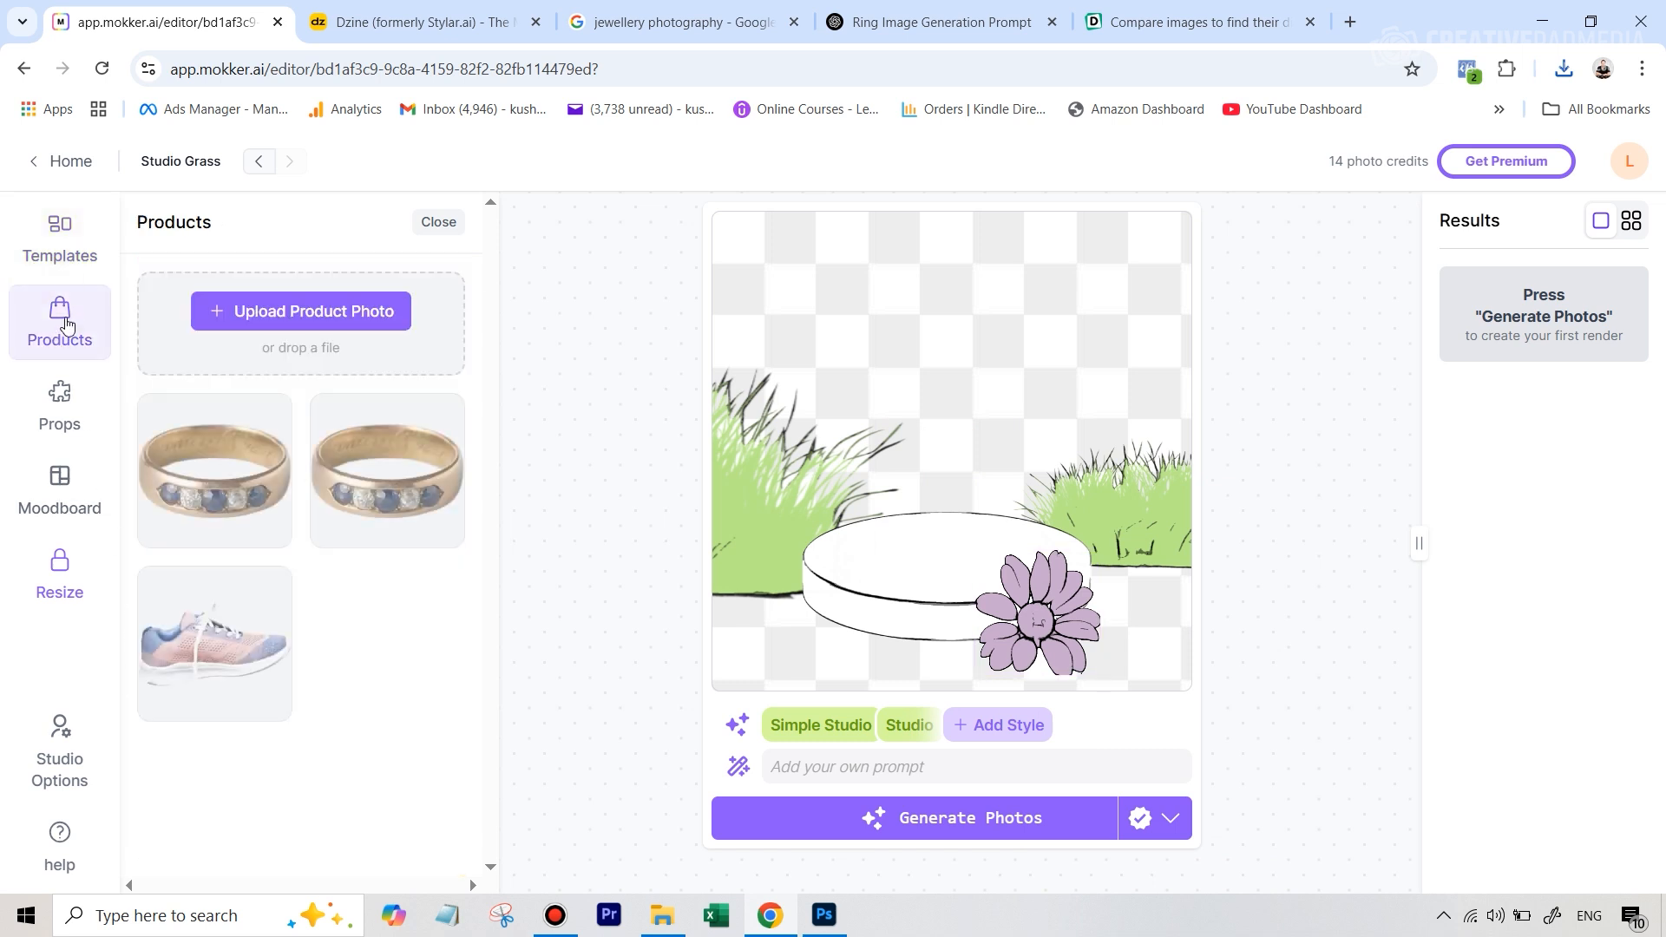
pyautogui.click(222, 471)
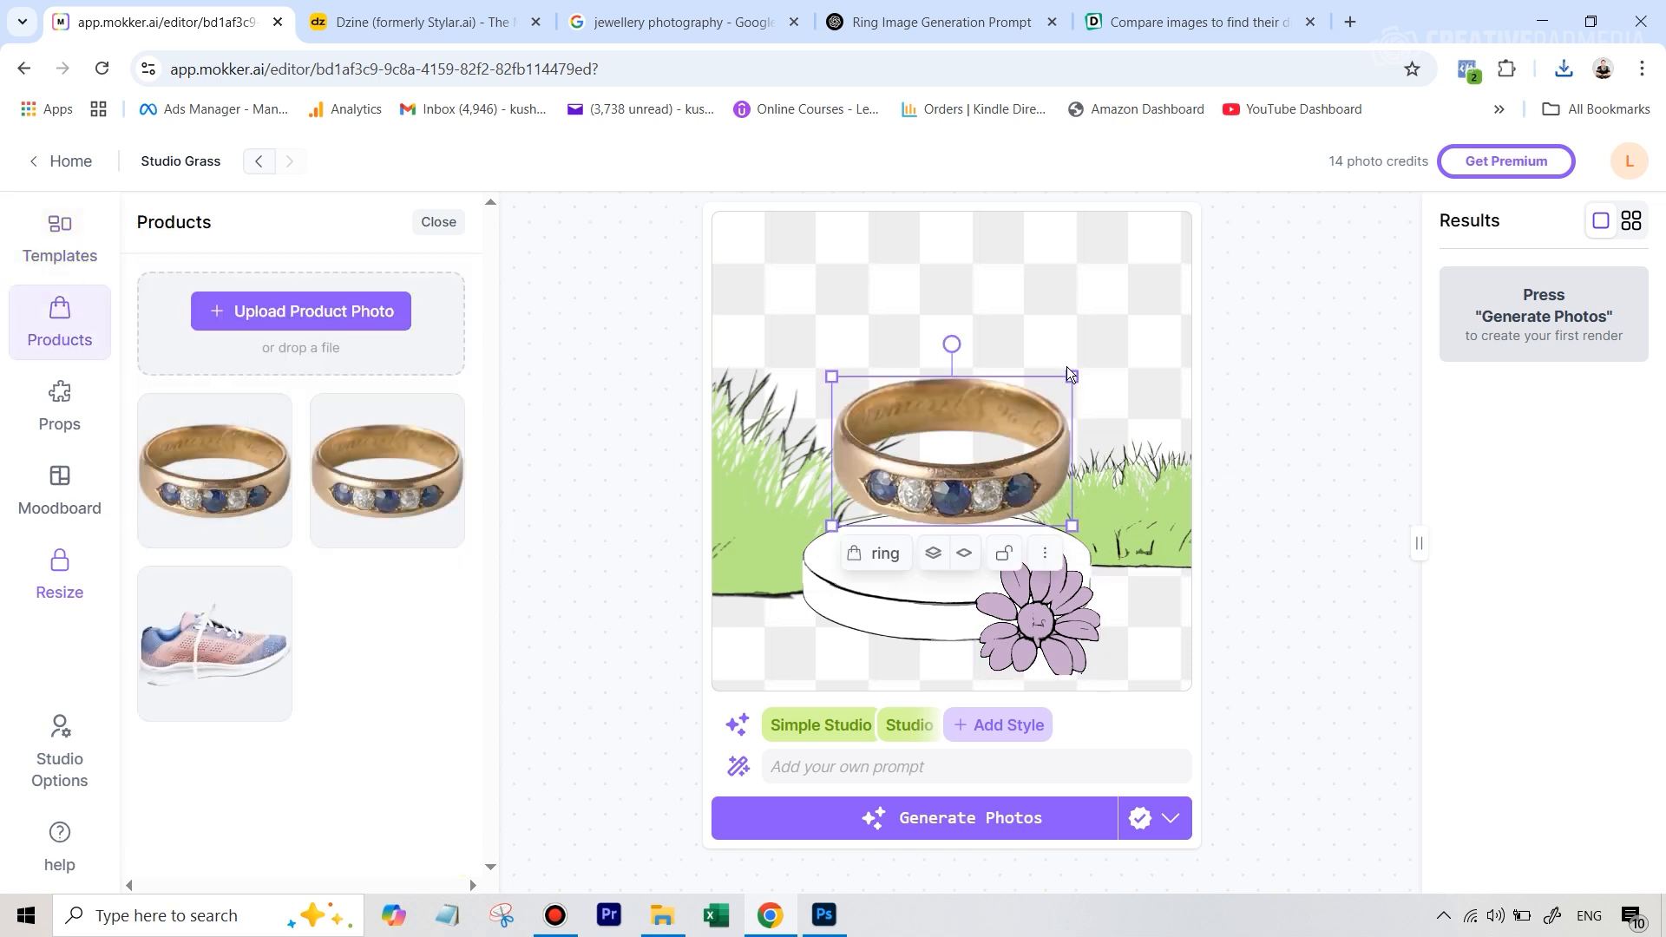
pyautogui.moveTo(1070, 373); pyautogui.dragTo(1025, 406)
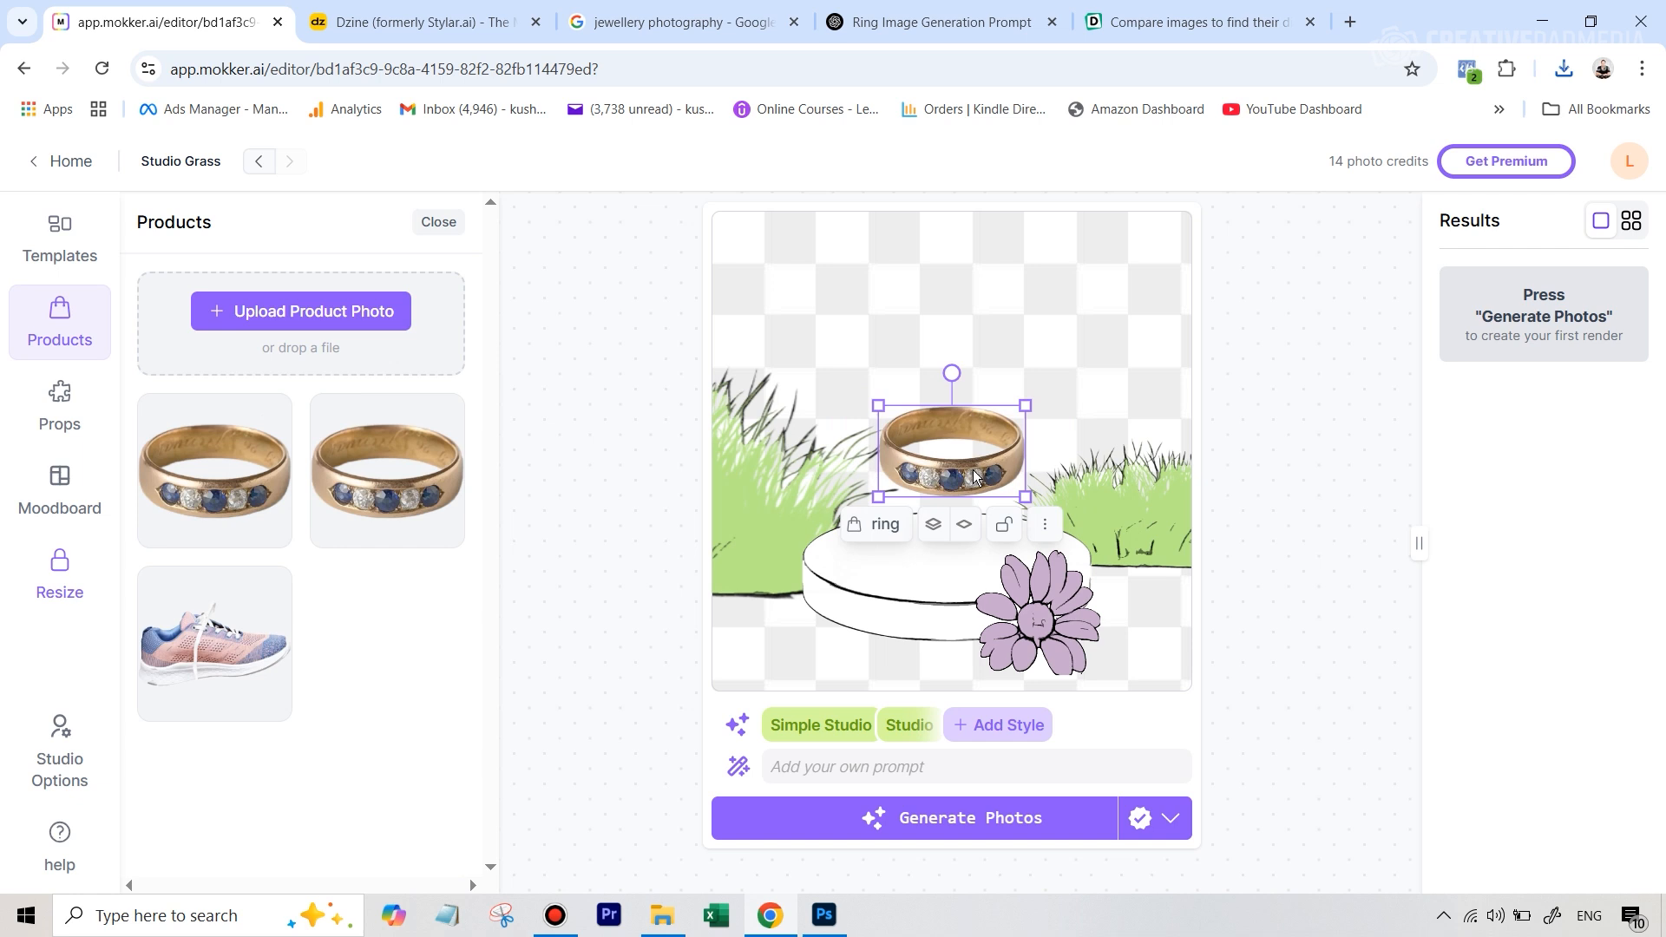
pyautogui.moveTo(976, 475); pyautogui.dragTo(966, 550)
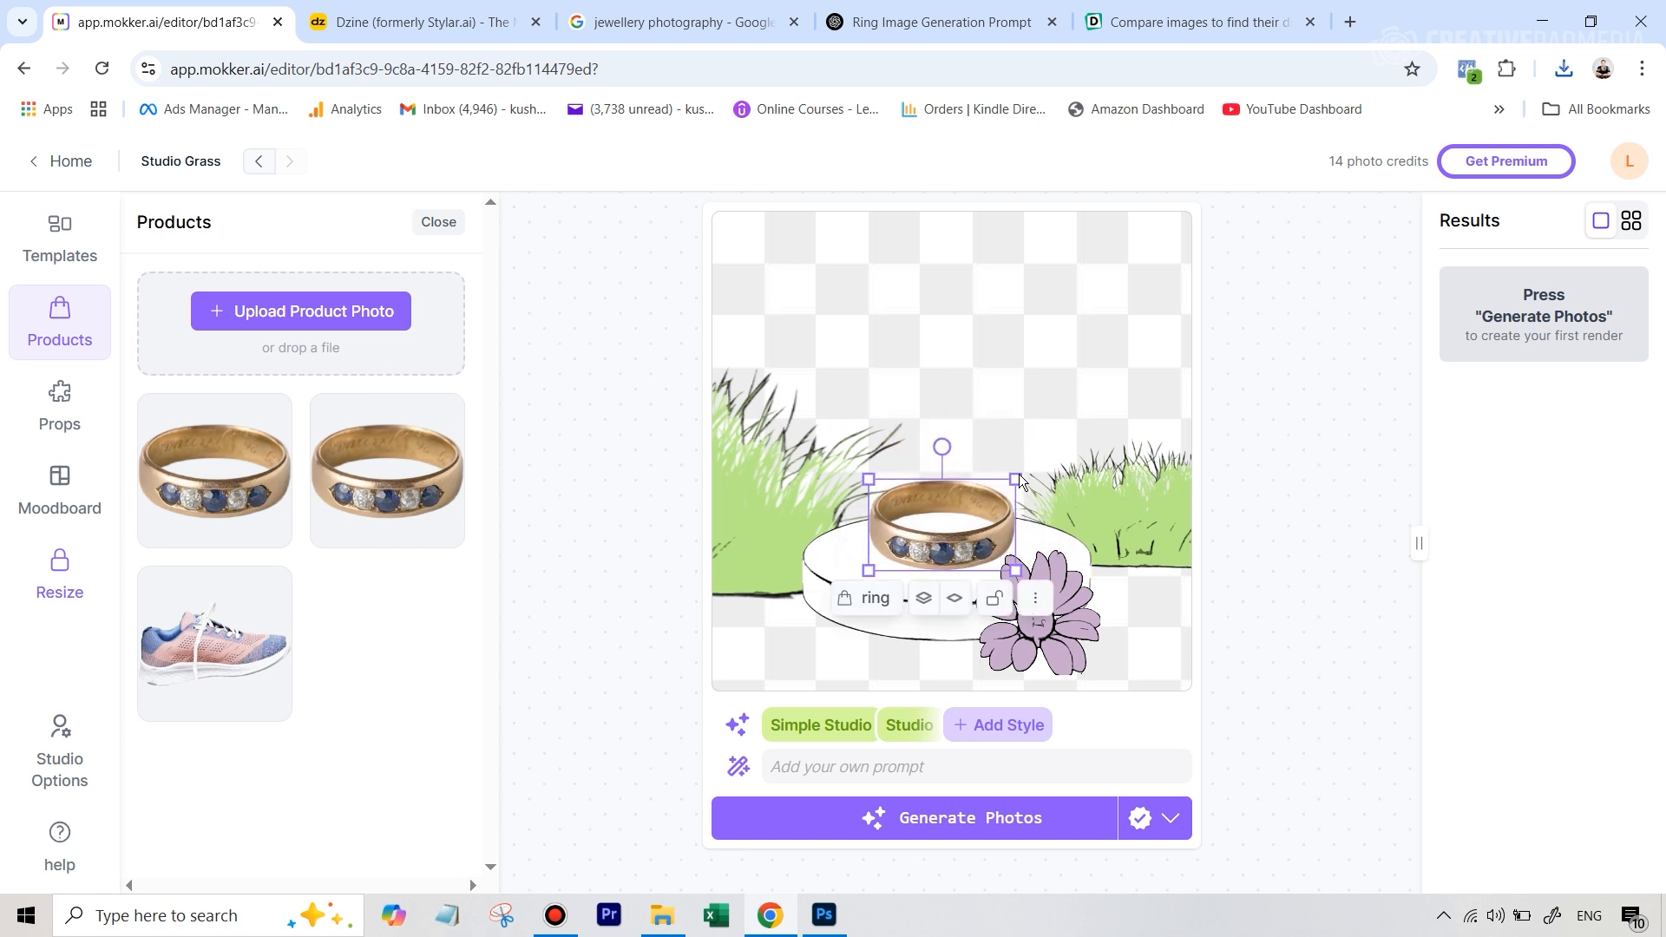
pyautogui.moveTo(1021, 482); pyautogui.dragTo(1003, 526)
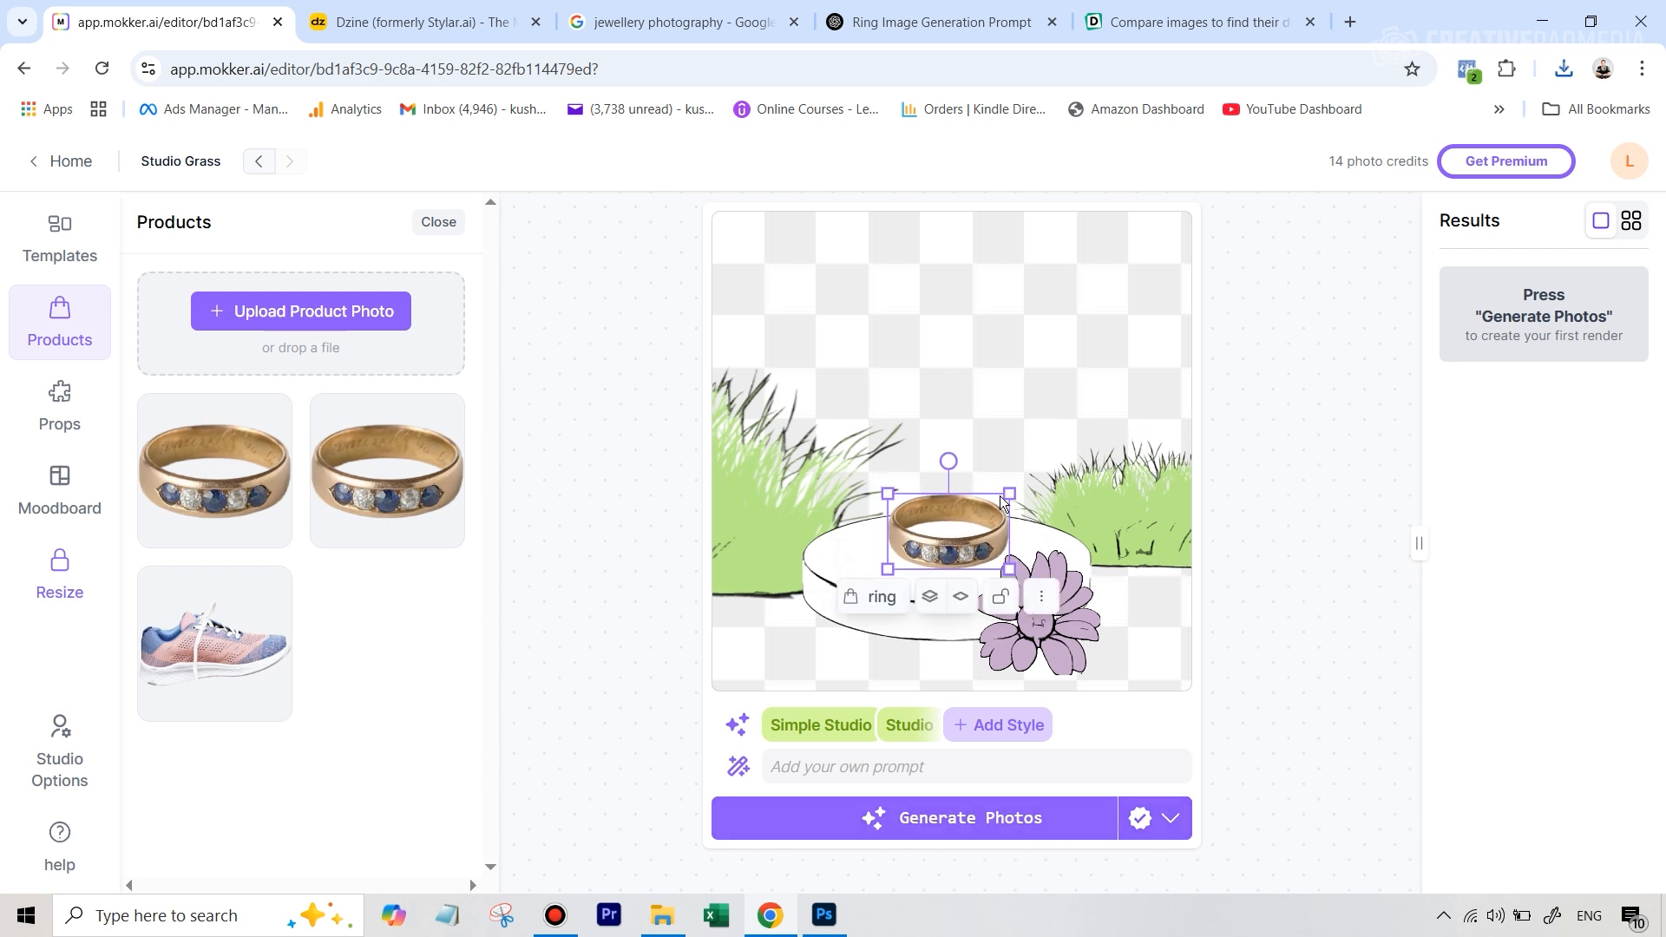
# Choose the generation model and generate a photo of the ring on the podium
pyautogui.click(1175, 824)
pyautogui.click(752, 696)
pyautogui.click(932, 838)
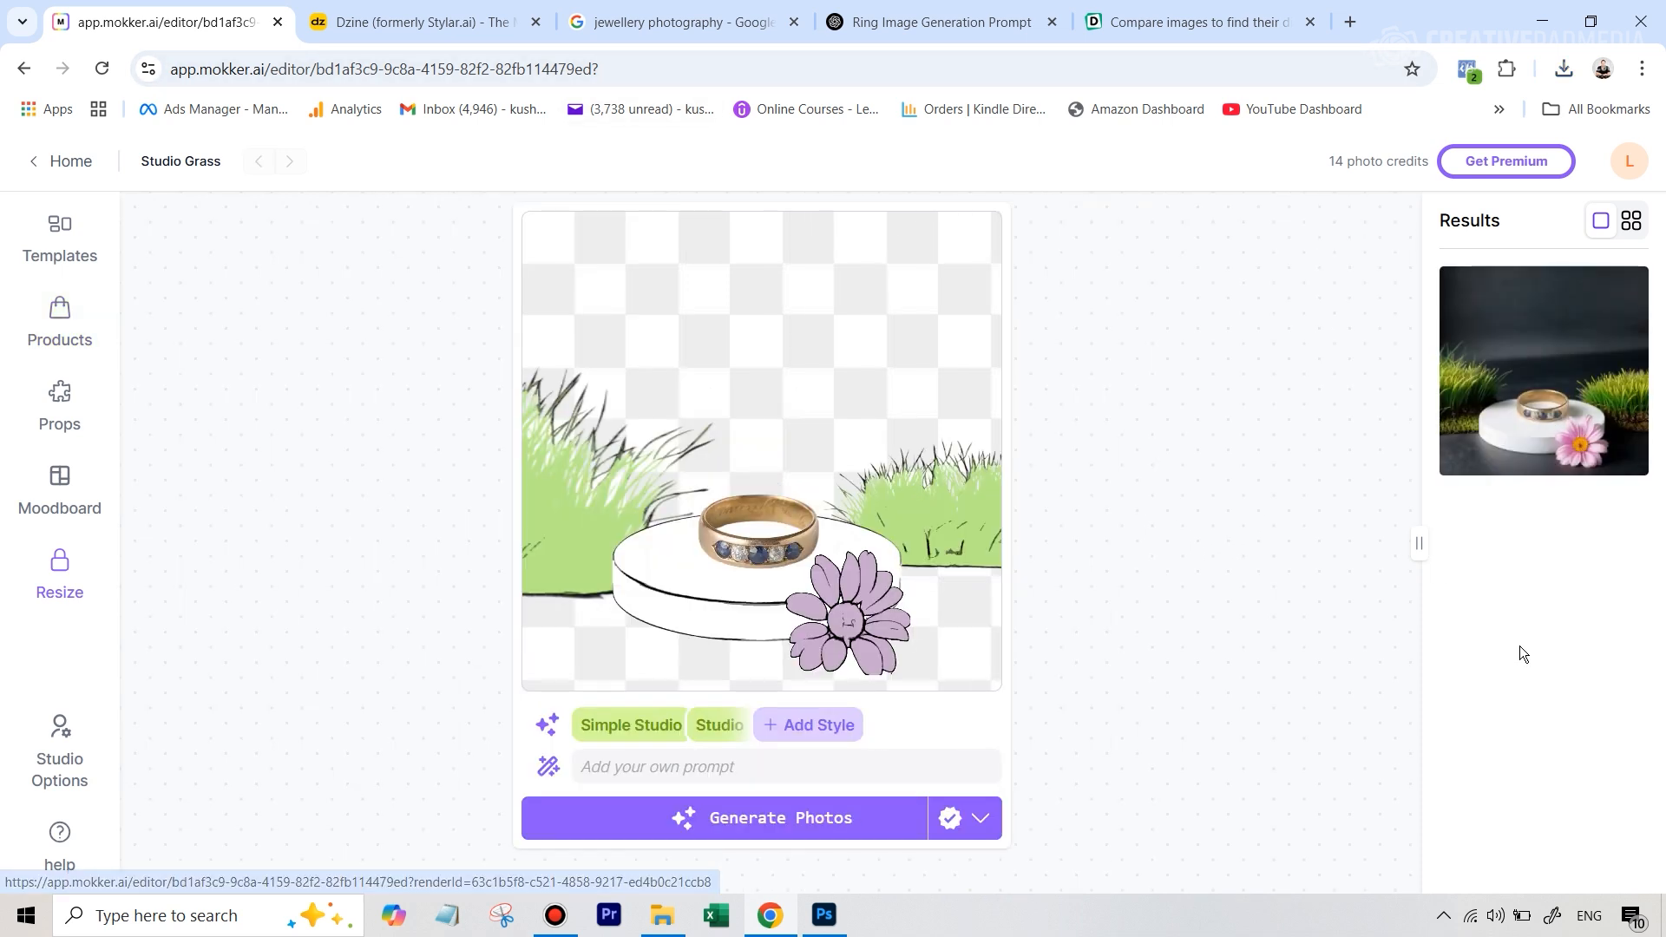
# View the generated podium photo enlarged, download it as a PNG image and return to the editor
pyautogui.click(1571, 404)
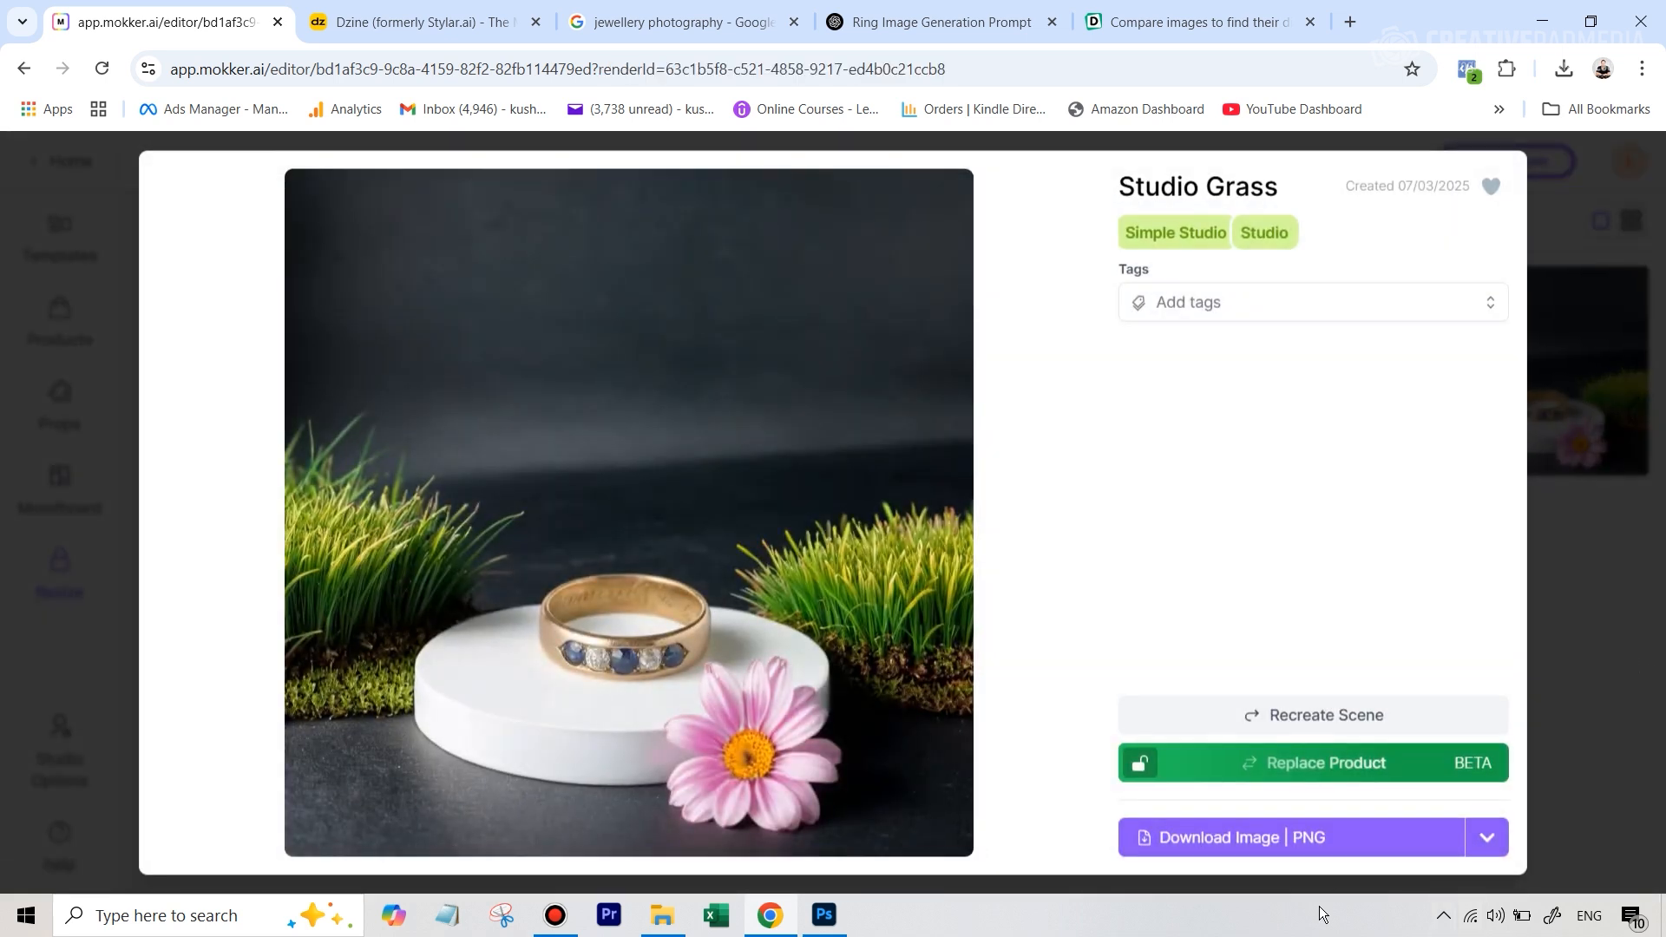
pyautogui.click(1324, 846)
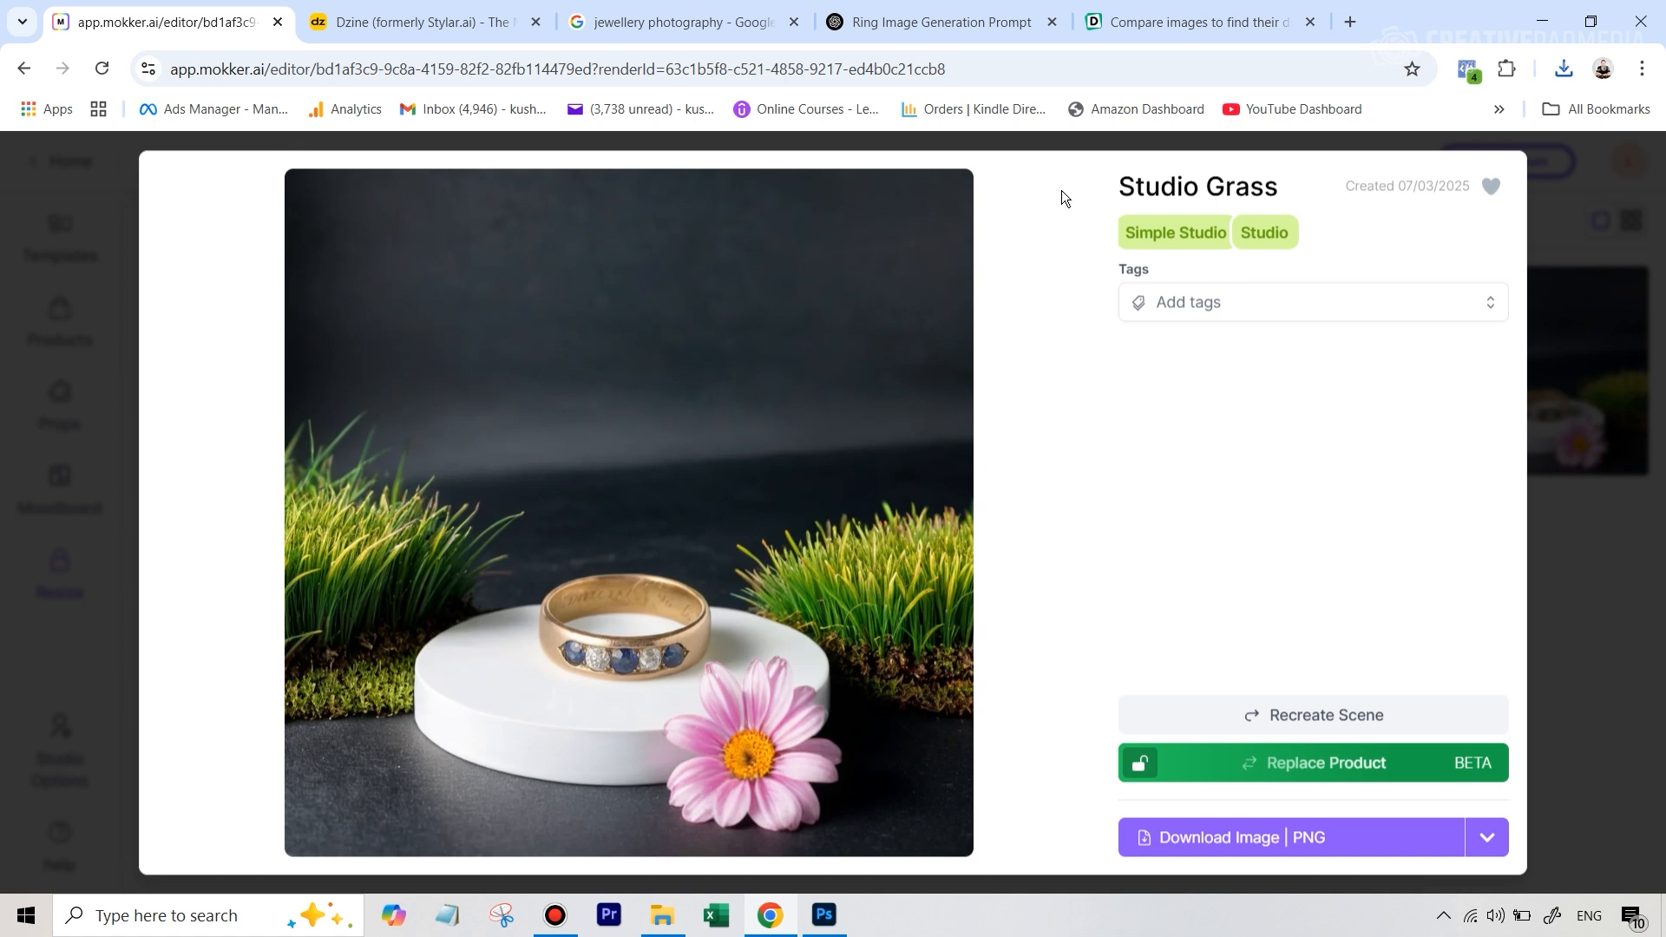
pyautogui.click(1635, 618)
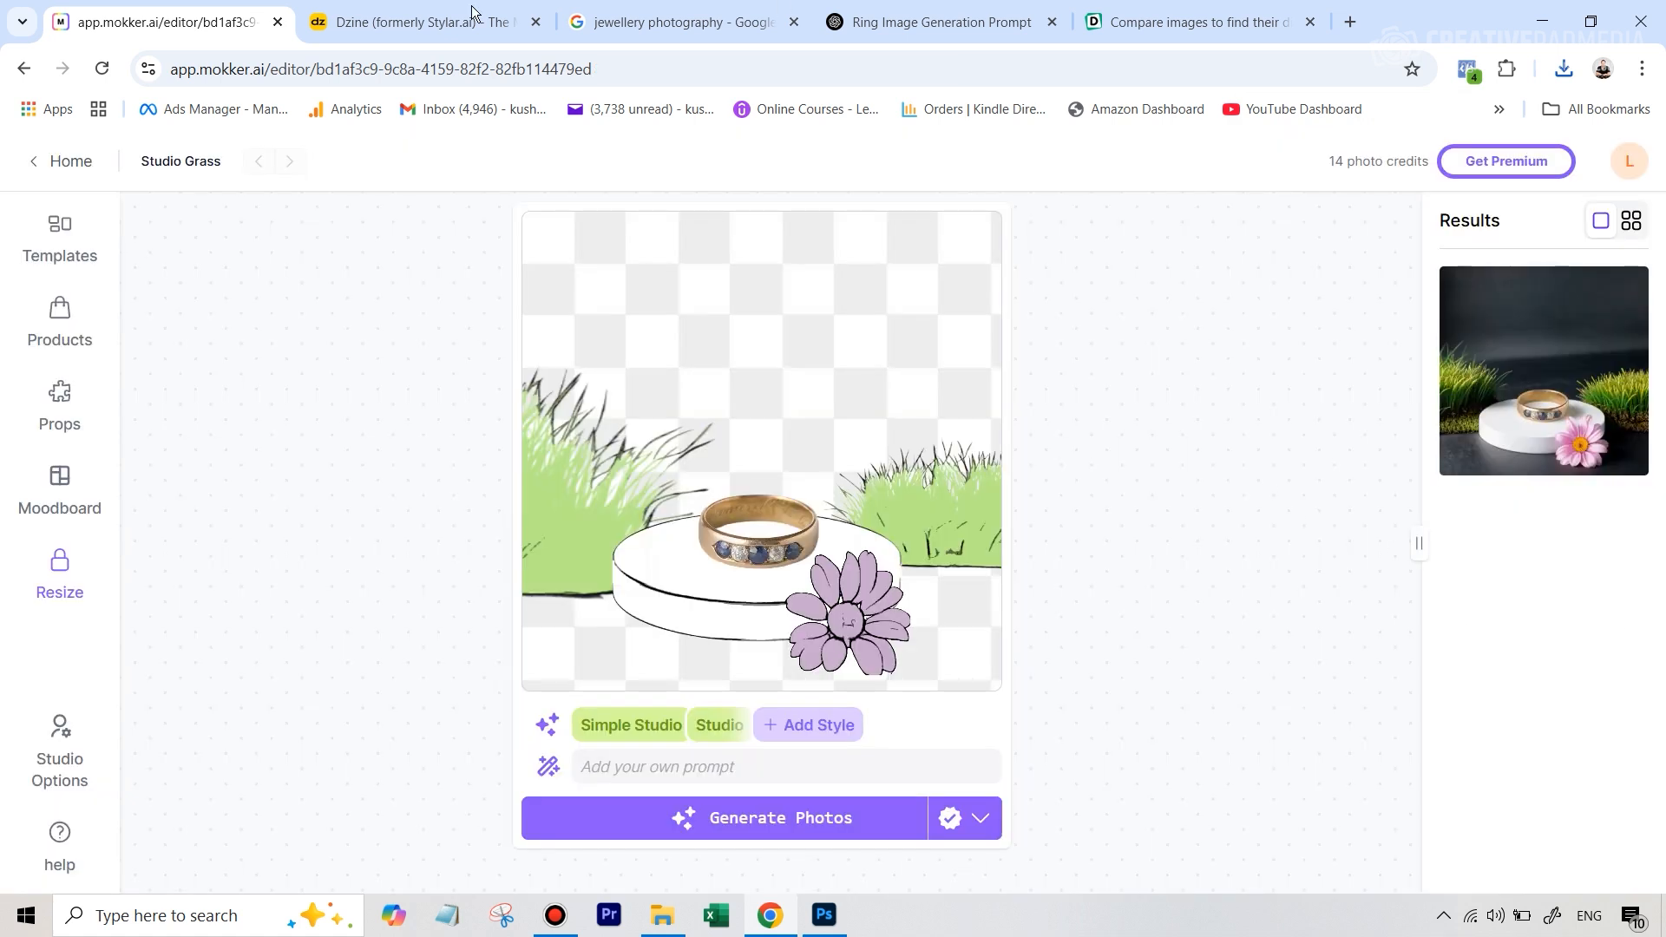
# Browse the available templates and filter them to the Studio category
pyautogui.click(69, 247)
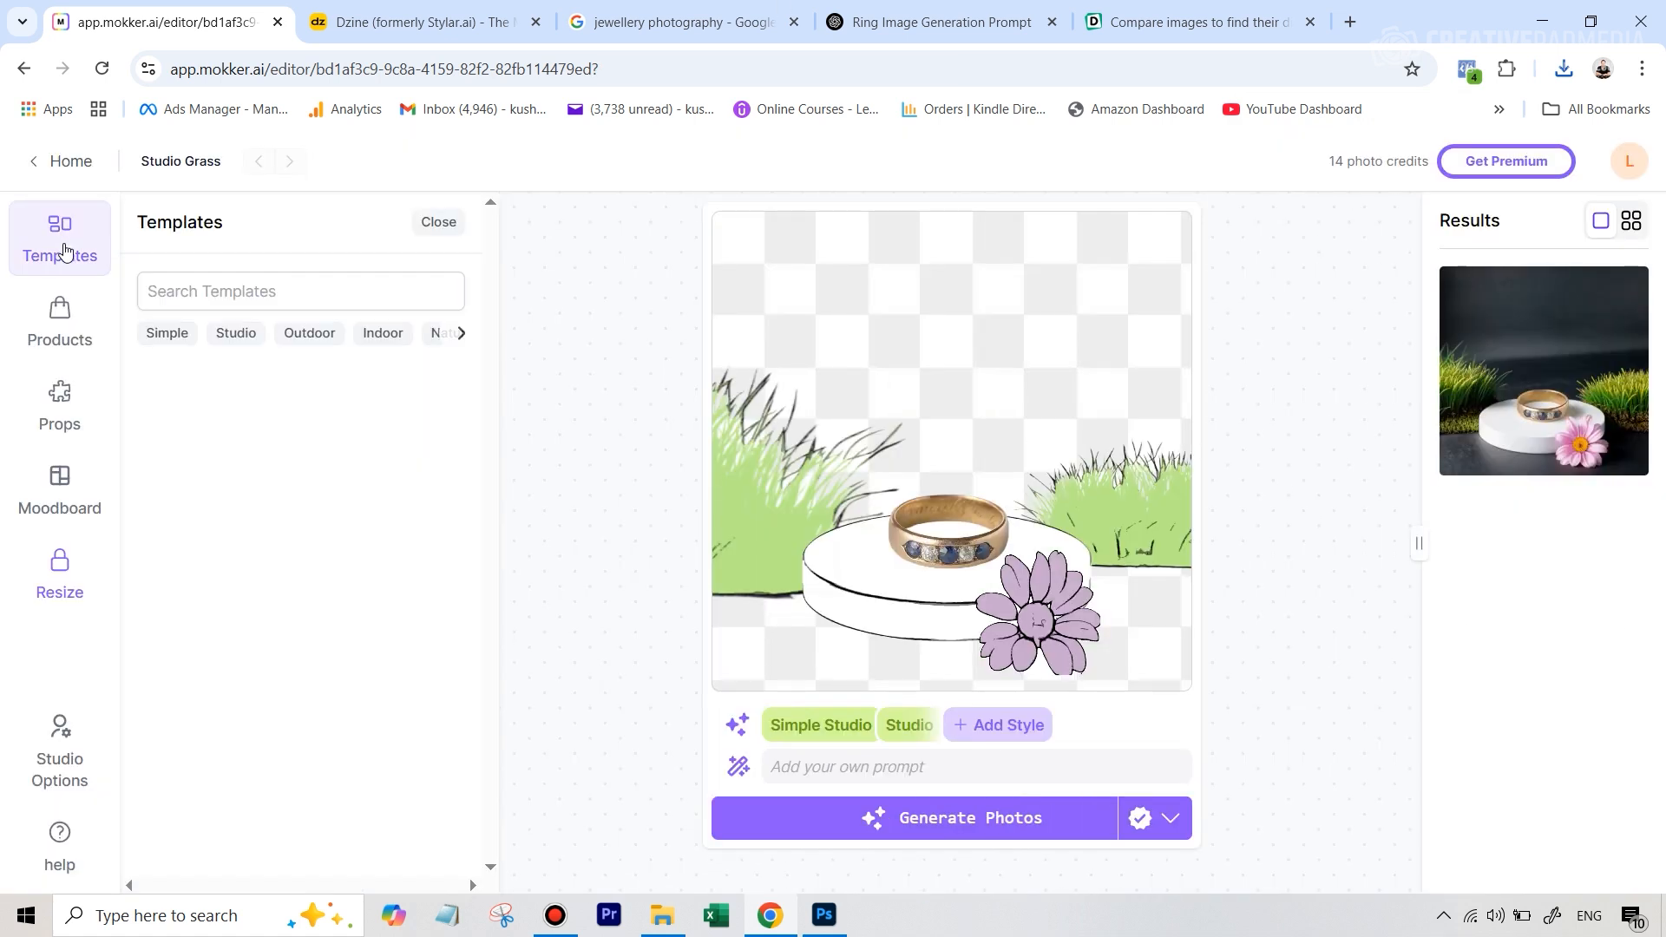
pyautogui.scroll(-2, 311, 560)
pyautogui.scroll(2, 310, 560)
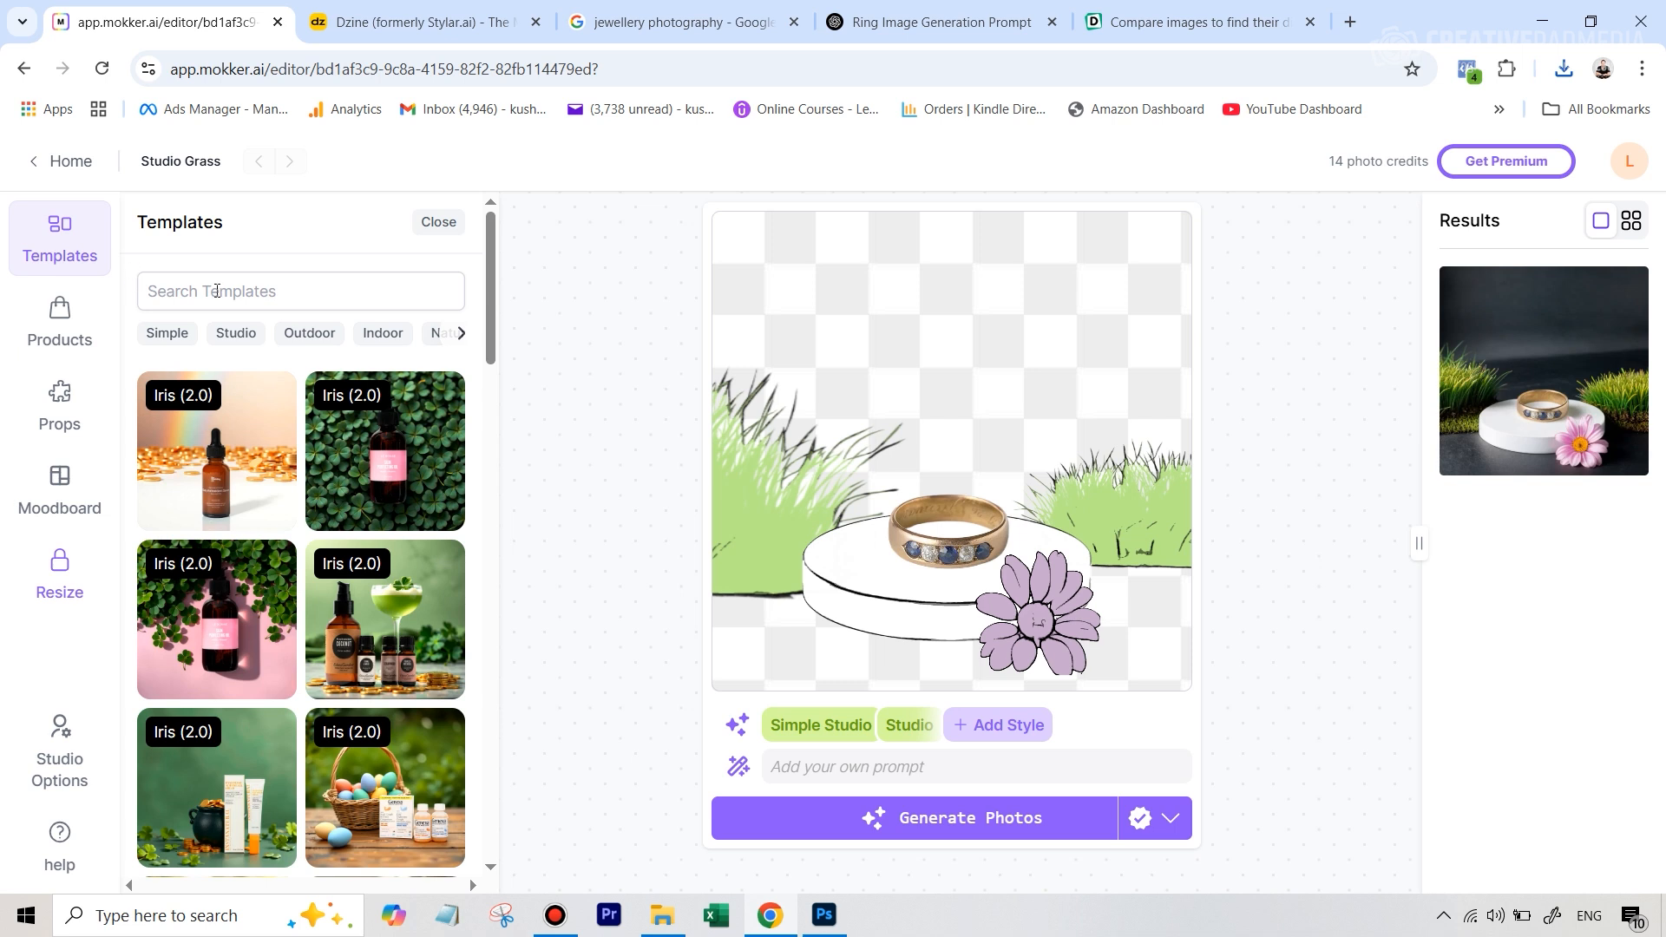
pyautogui.click(230, 339)
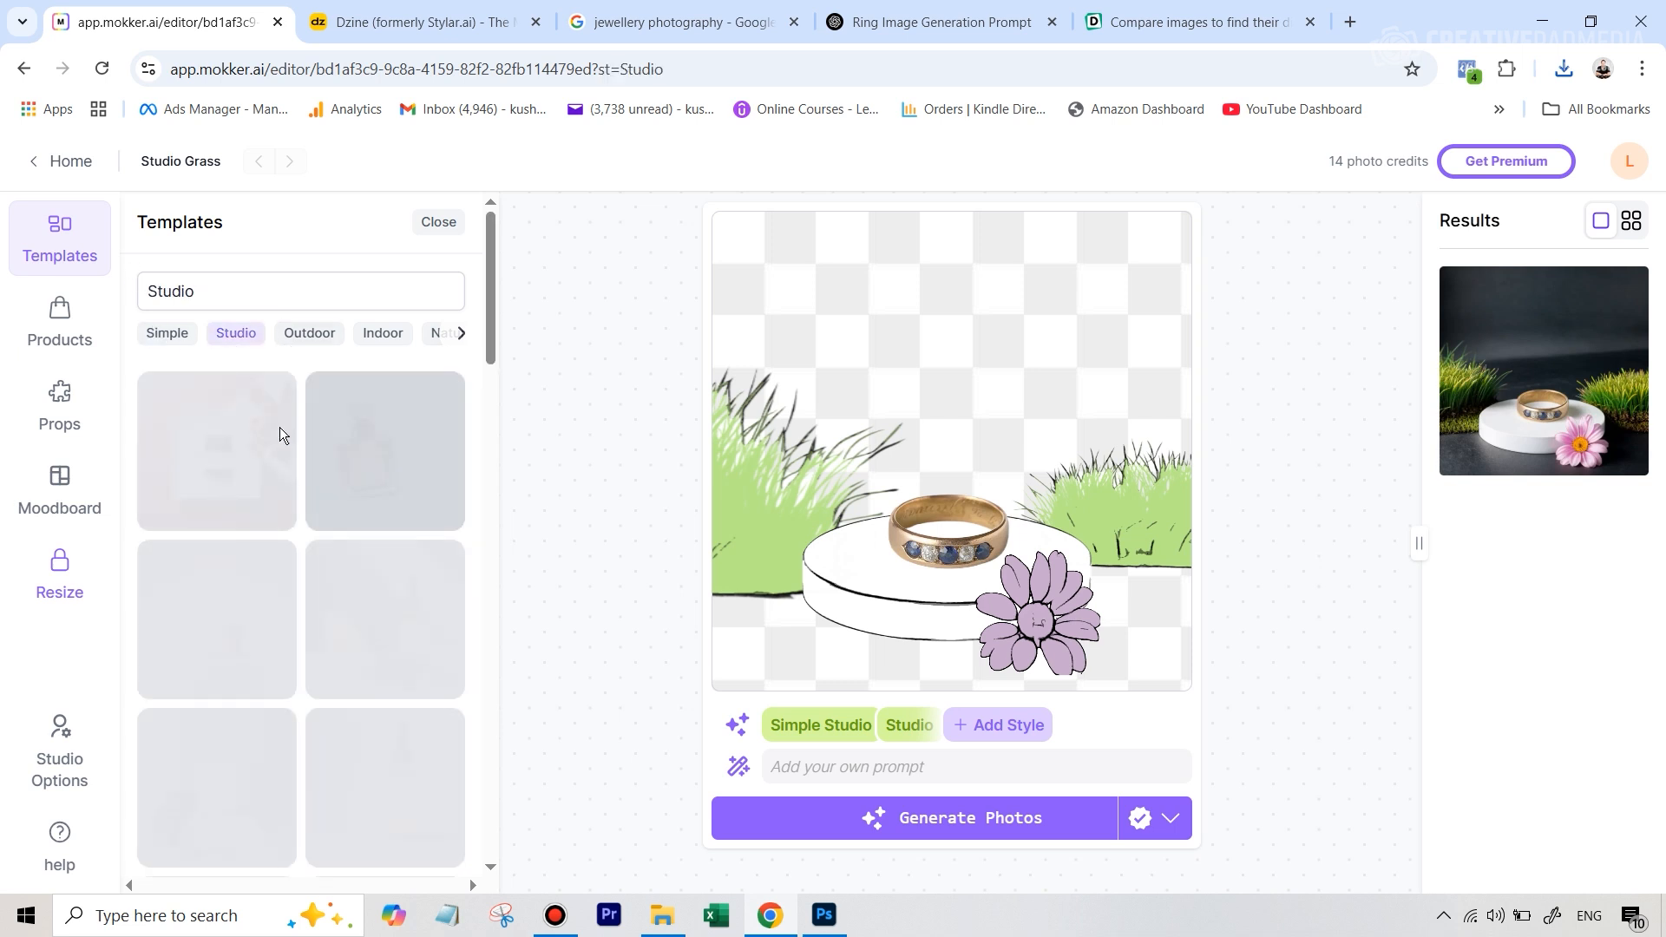
pyautogui.scroll(-3, 367, 475)
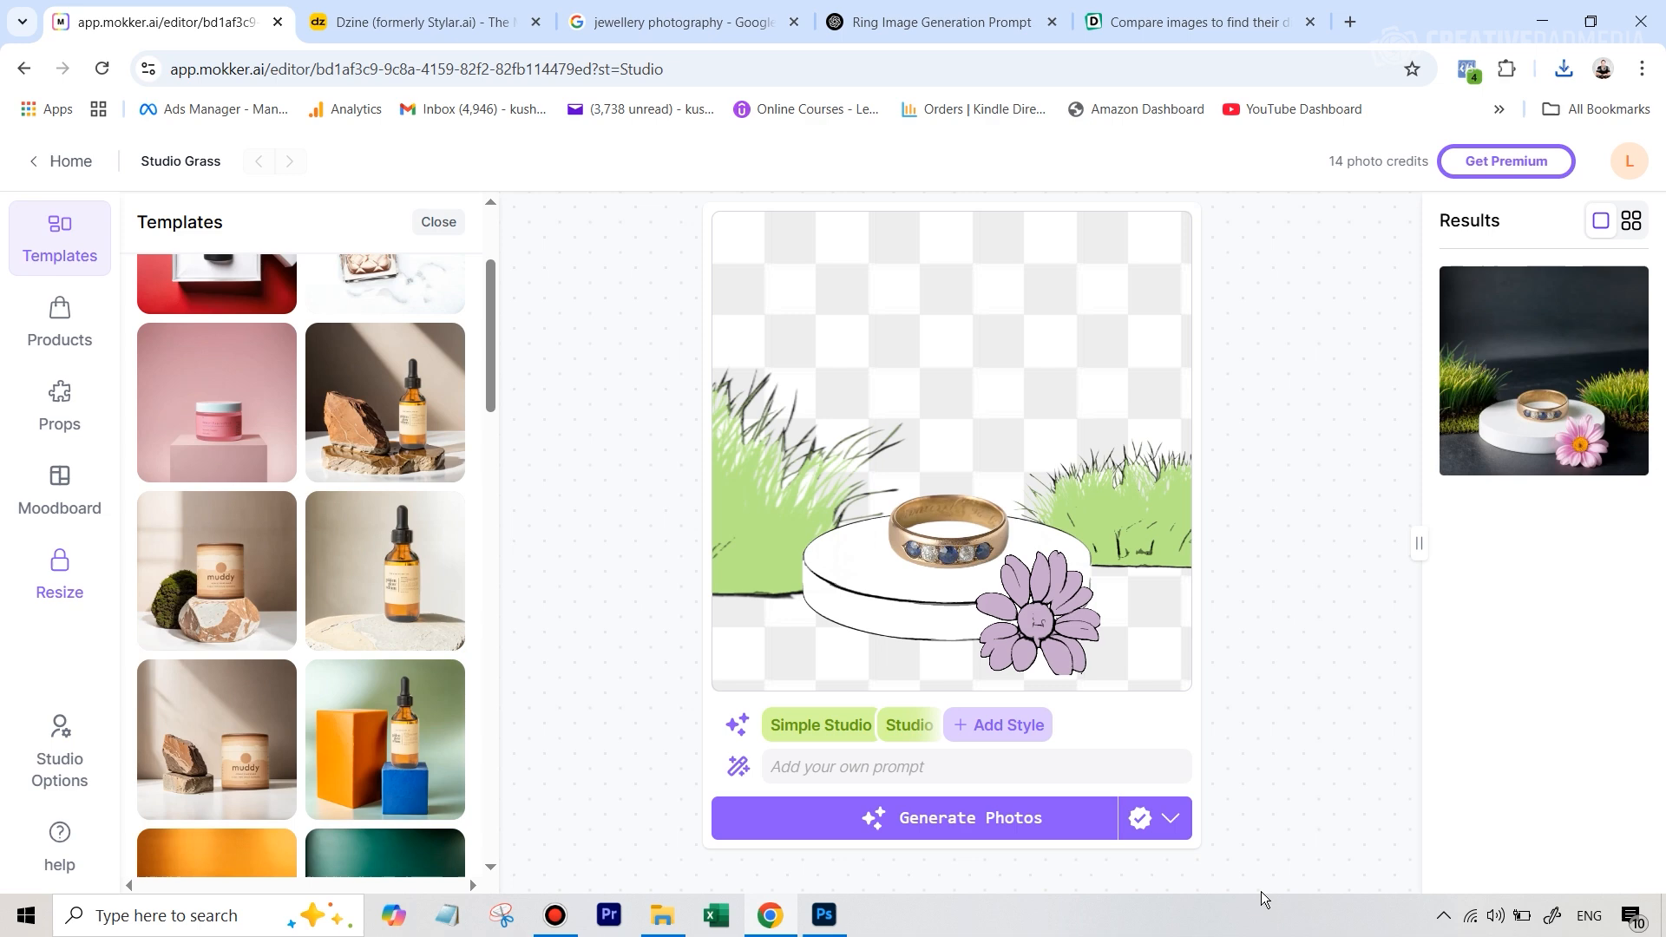
# Switch to the Google Images results for jewellery photography and look through them for a reference style
pyautogui.click(681, 21)
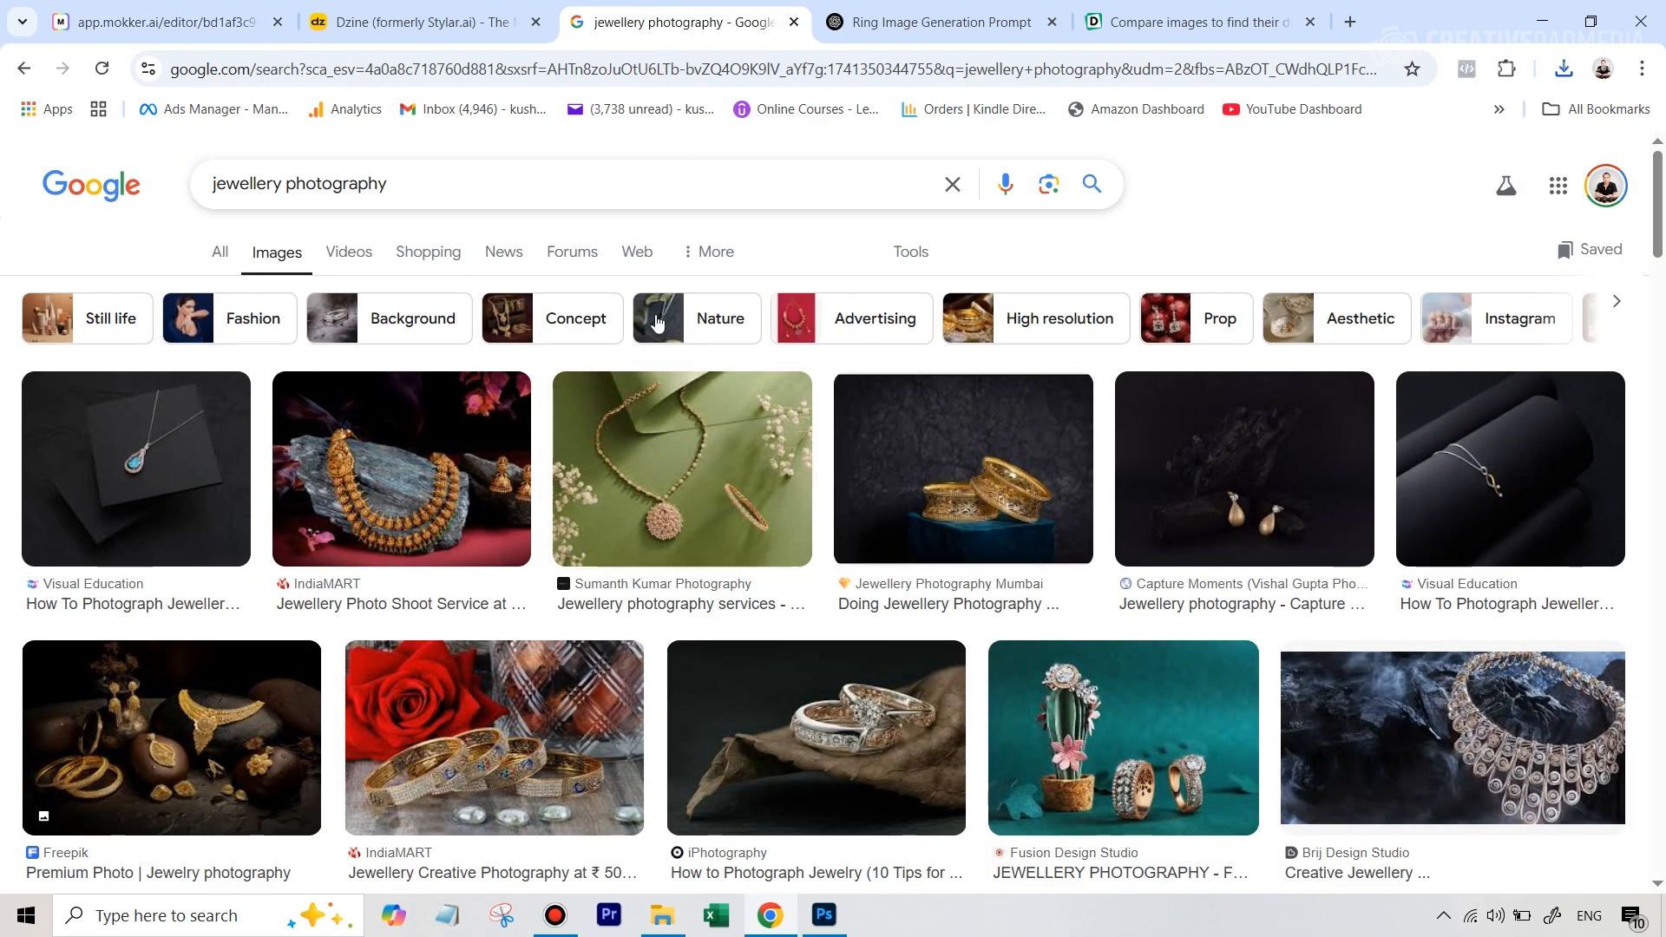
pyautogui.scroll(-10, 1335, 387)
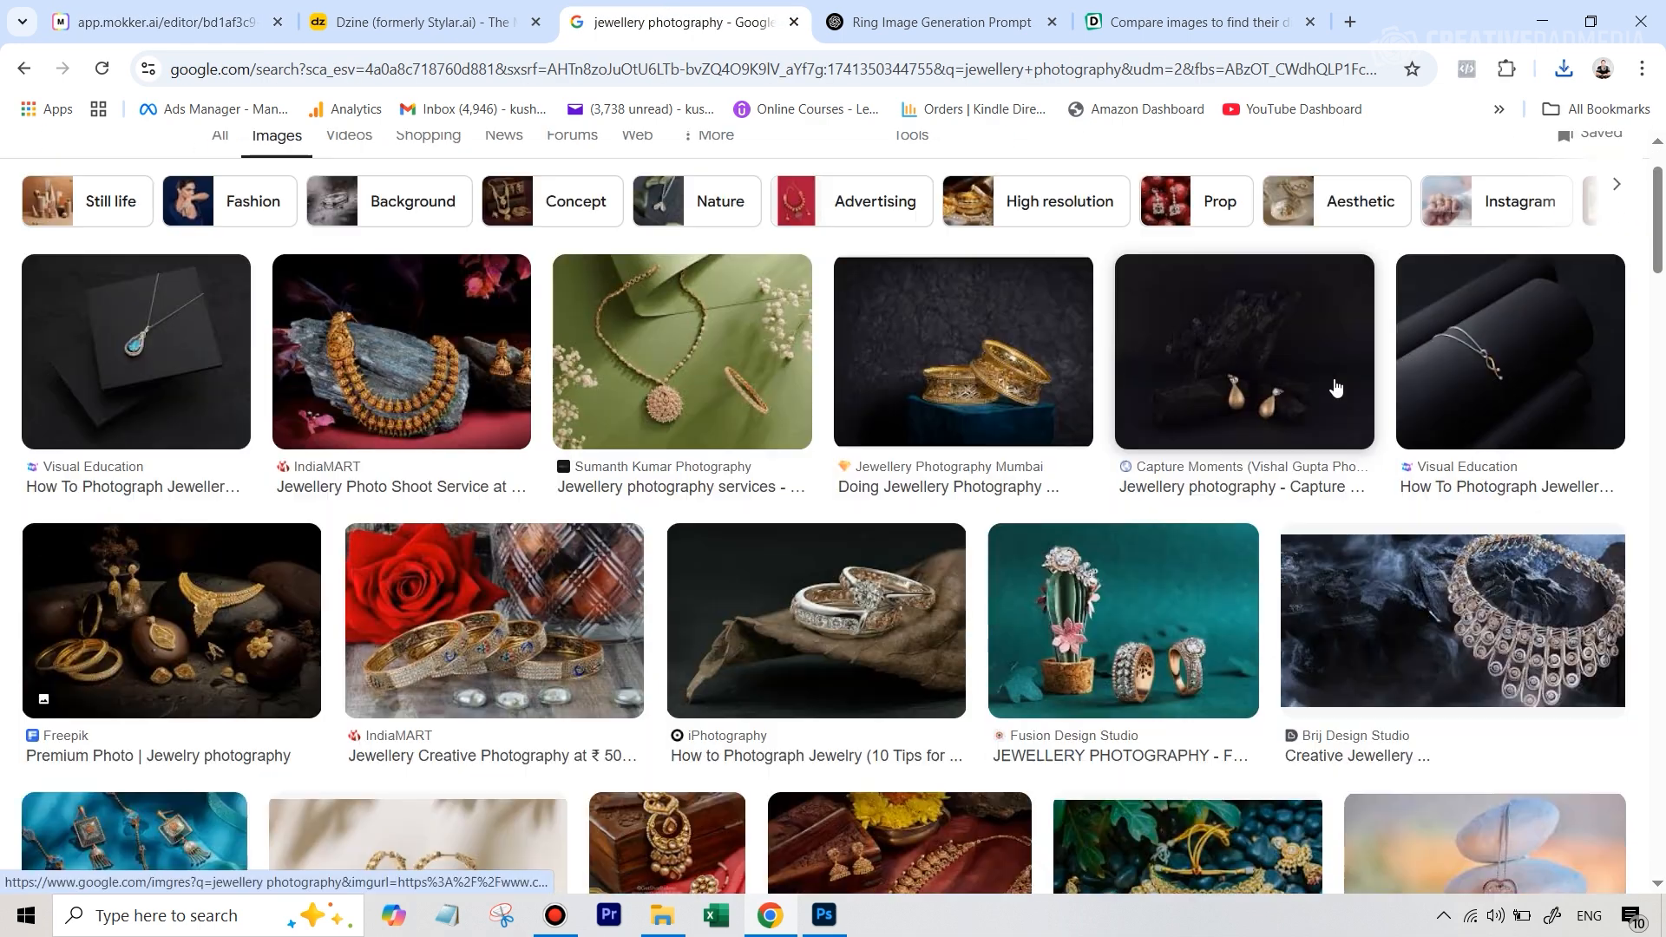
pyautogui.scroll(-2, 1064, 497)
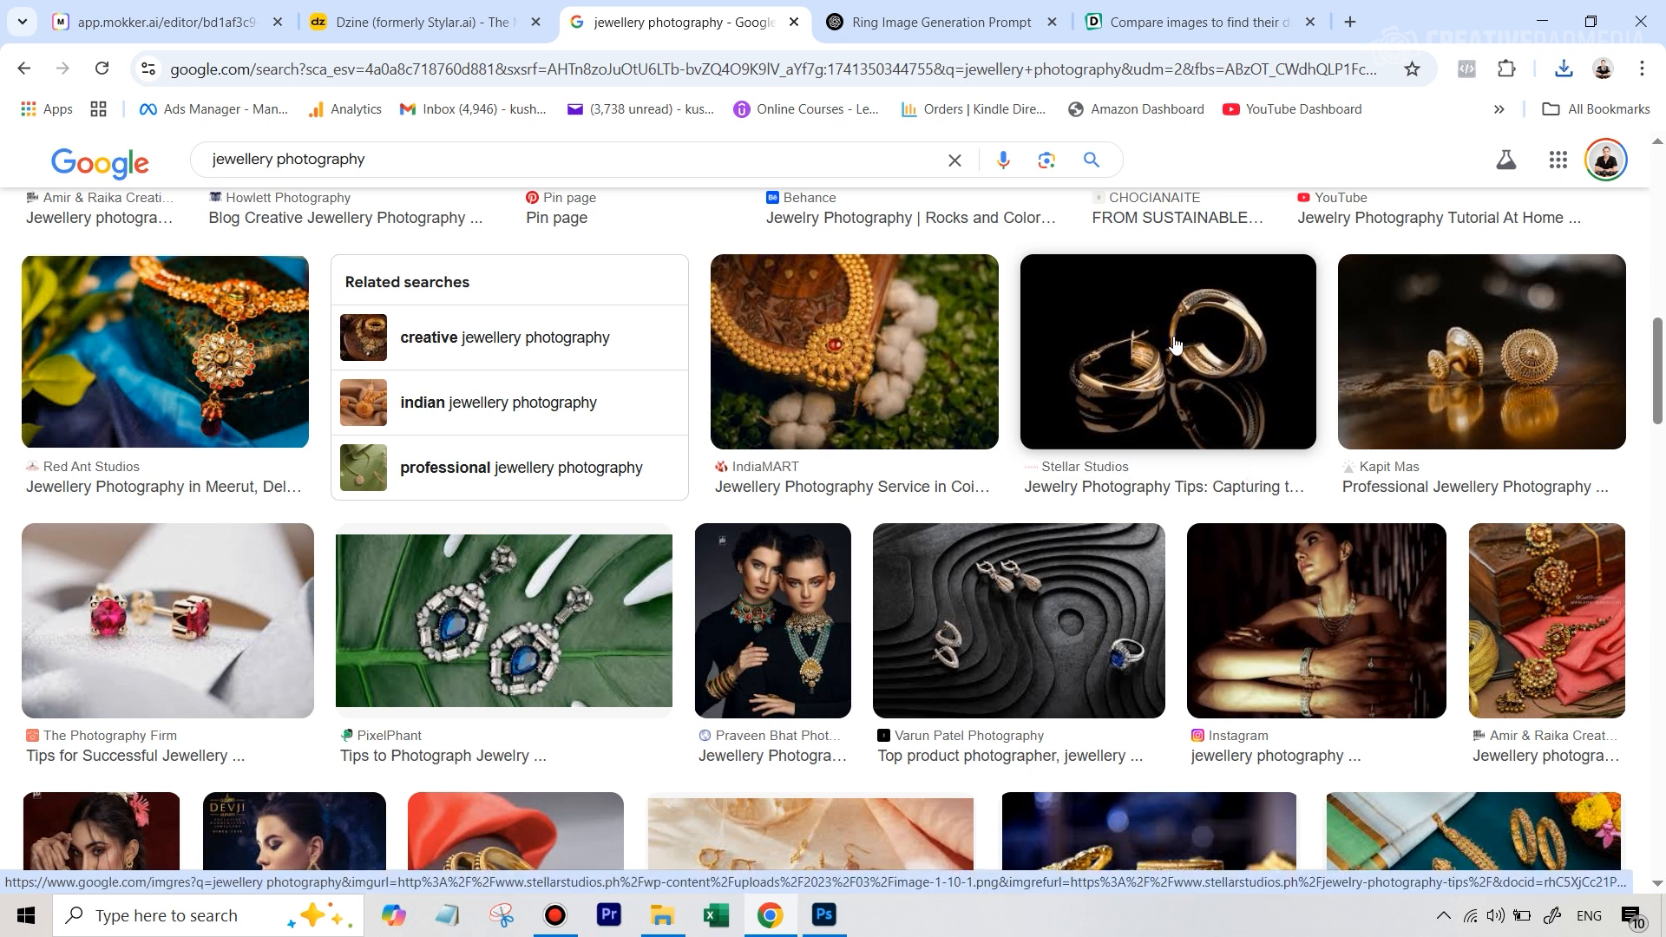
# Copy the gold ring on glossy black background prompt from the ChatGPT conversation and return to the Mokker editor
pyautogui.click(934, 28)
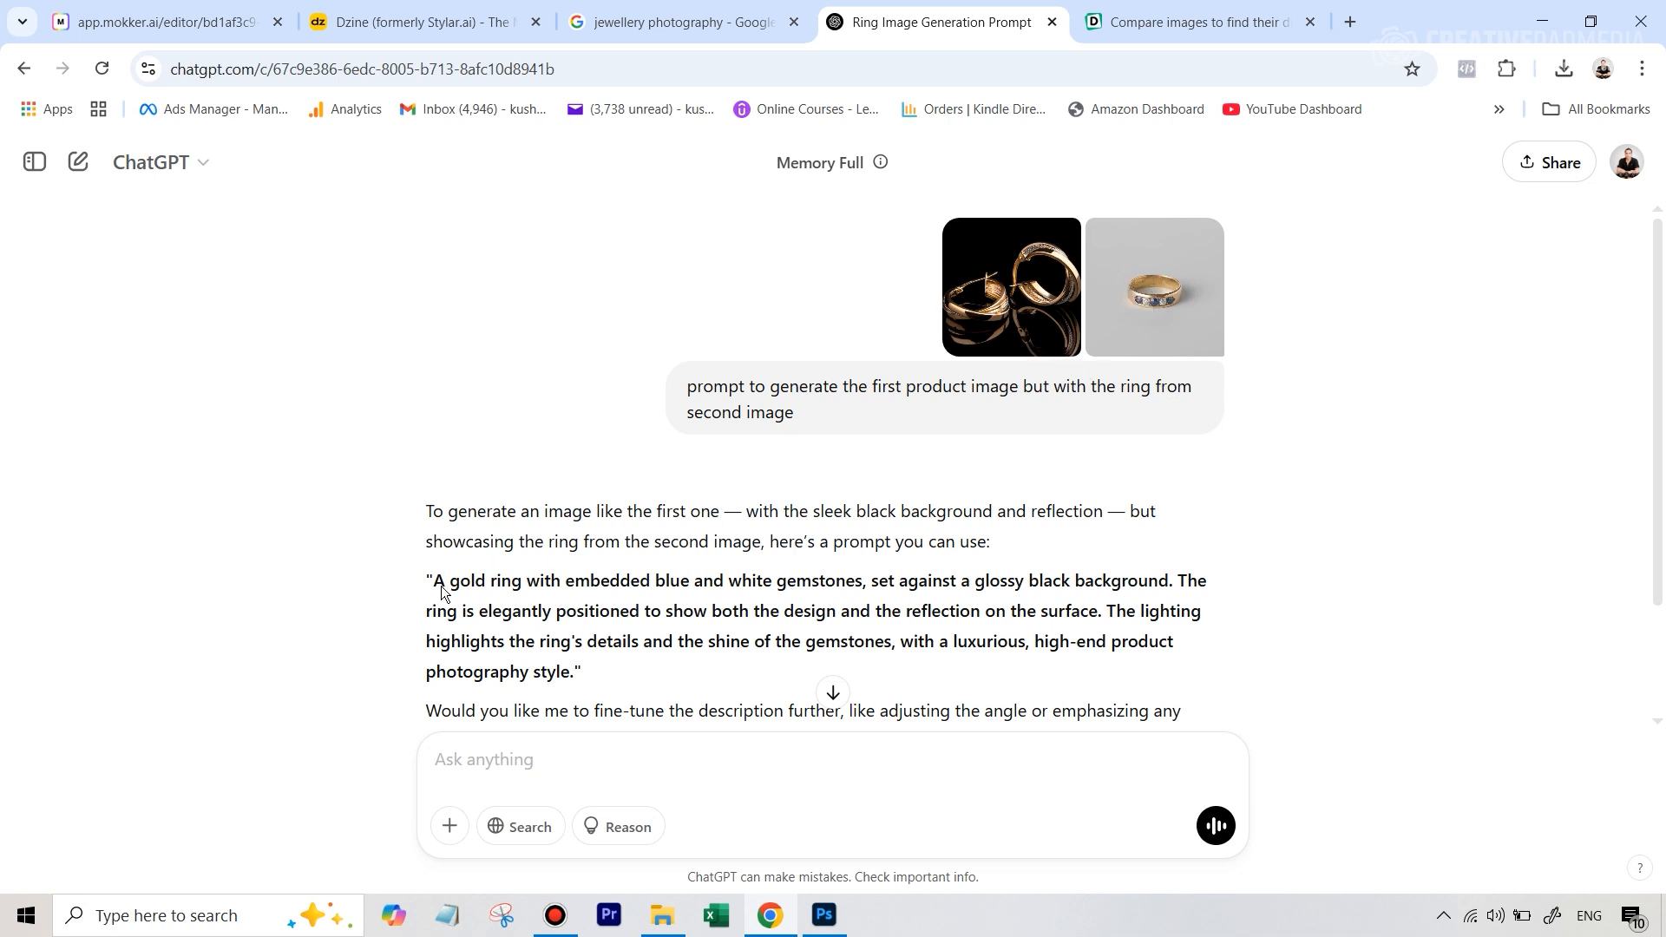
pyautogui.moveTo(579, 673); pyautogui.dragTo(434, 581)
pyautogui.rightClick(476, 579)
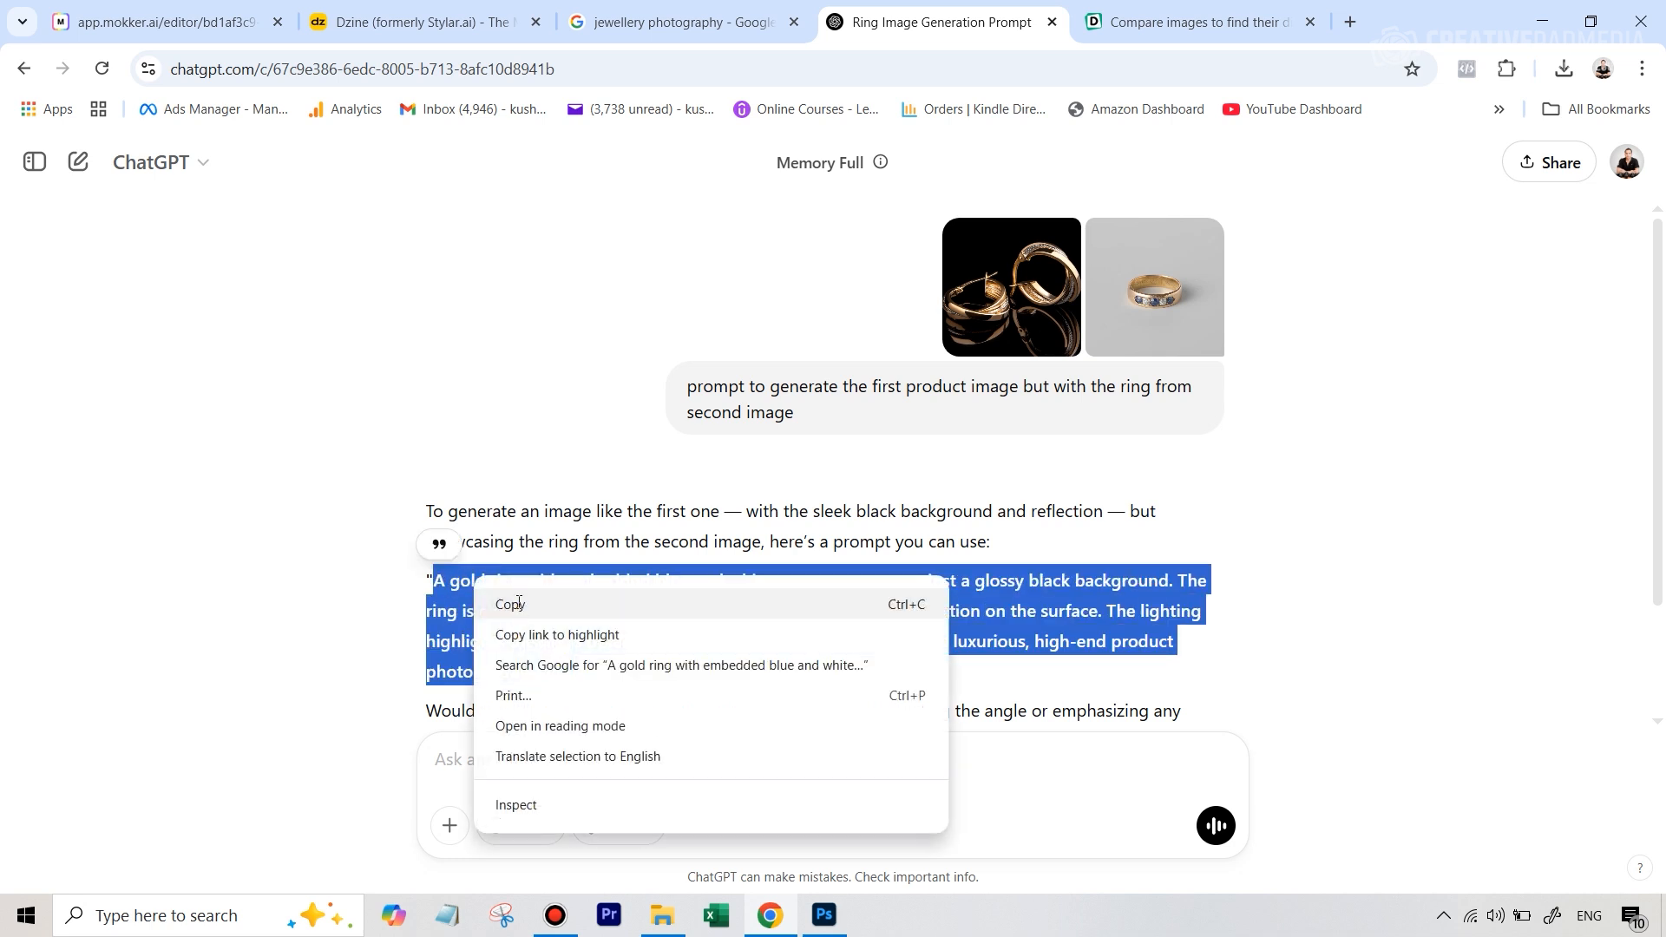
pyautogui.click(519, 604)
pyautogui.click(204, 13)
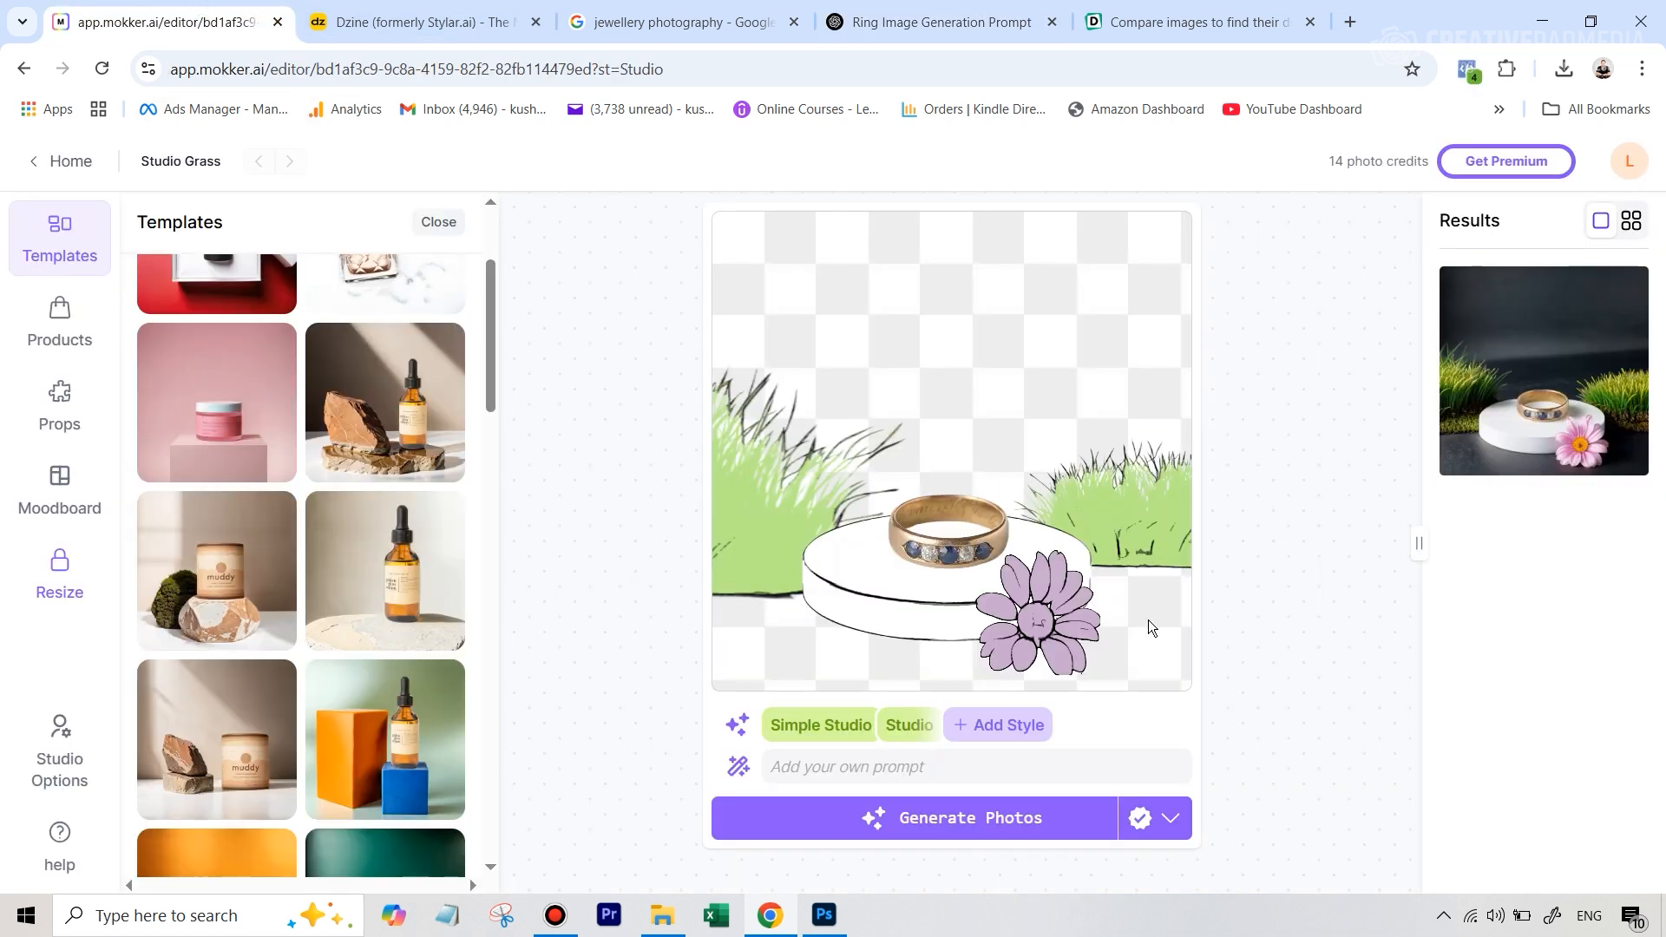
# Delete the purple flower prop from the scene
pyautogui.rightClick(1044, 614)
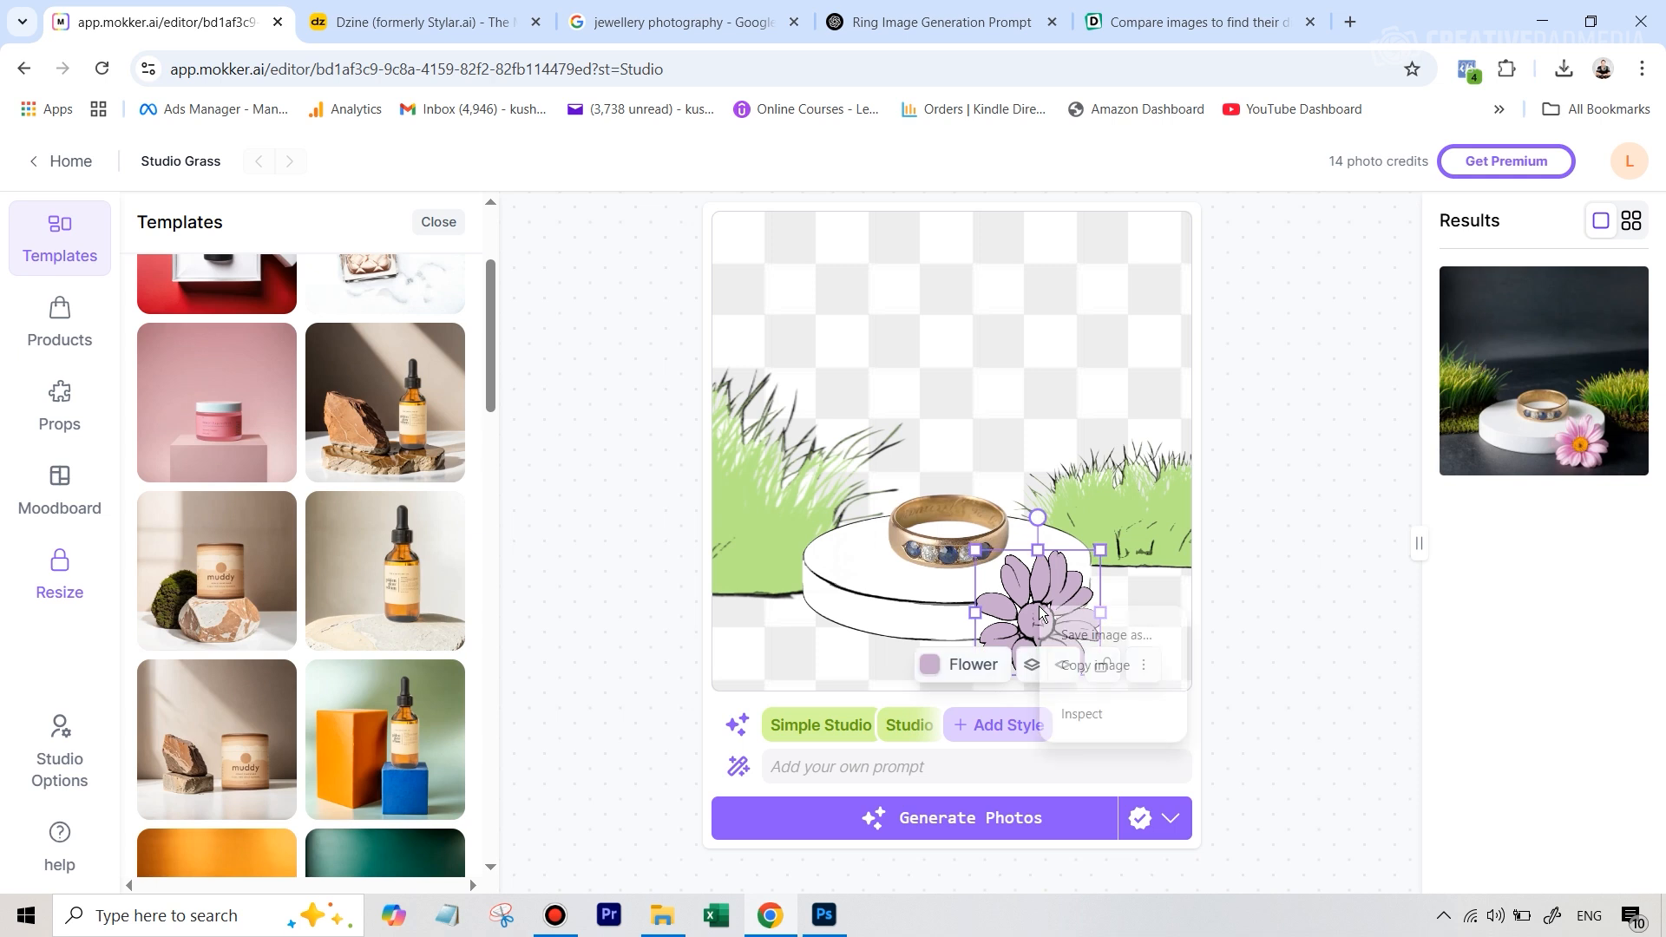
pyautogui.click(1148, 662)
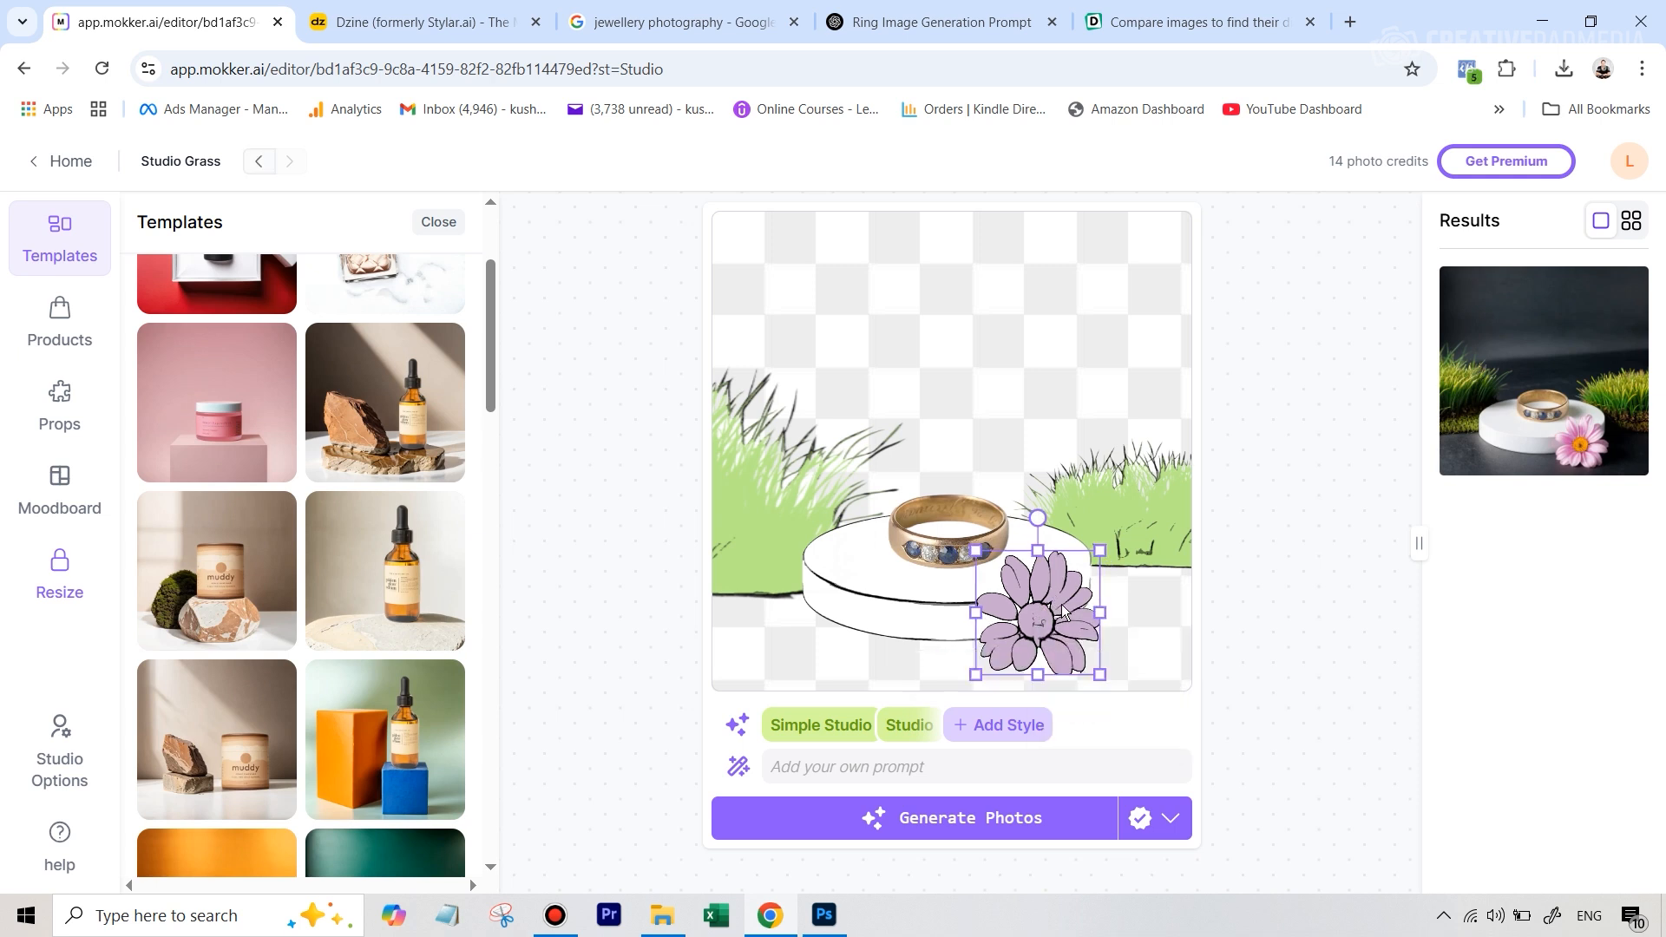
pyautogui.moveTo(1038, 616); pyautogui.dragTo(1050, 605)
pyautogui.click(1155, 665)
pyautogui.click(1232, 858)
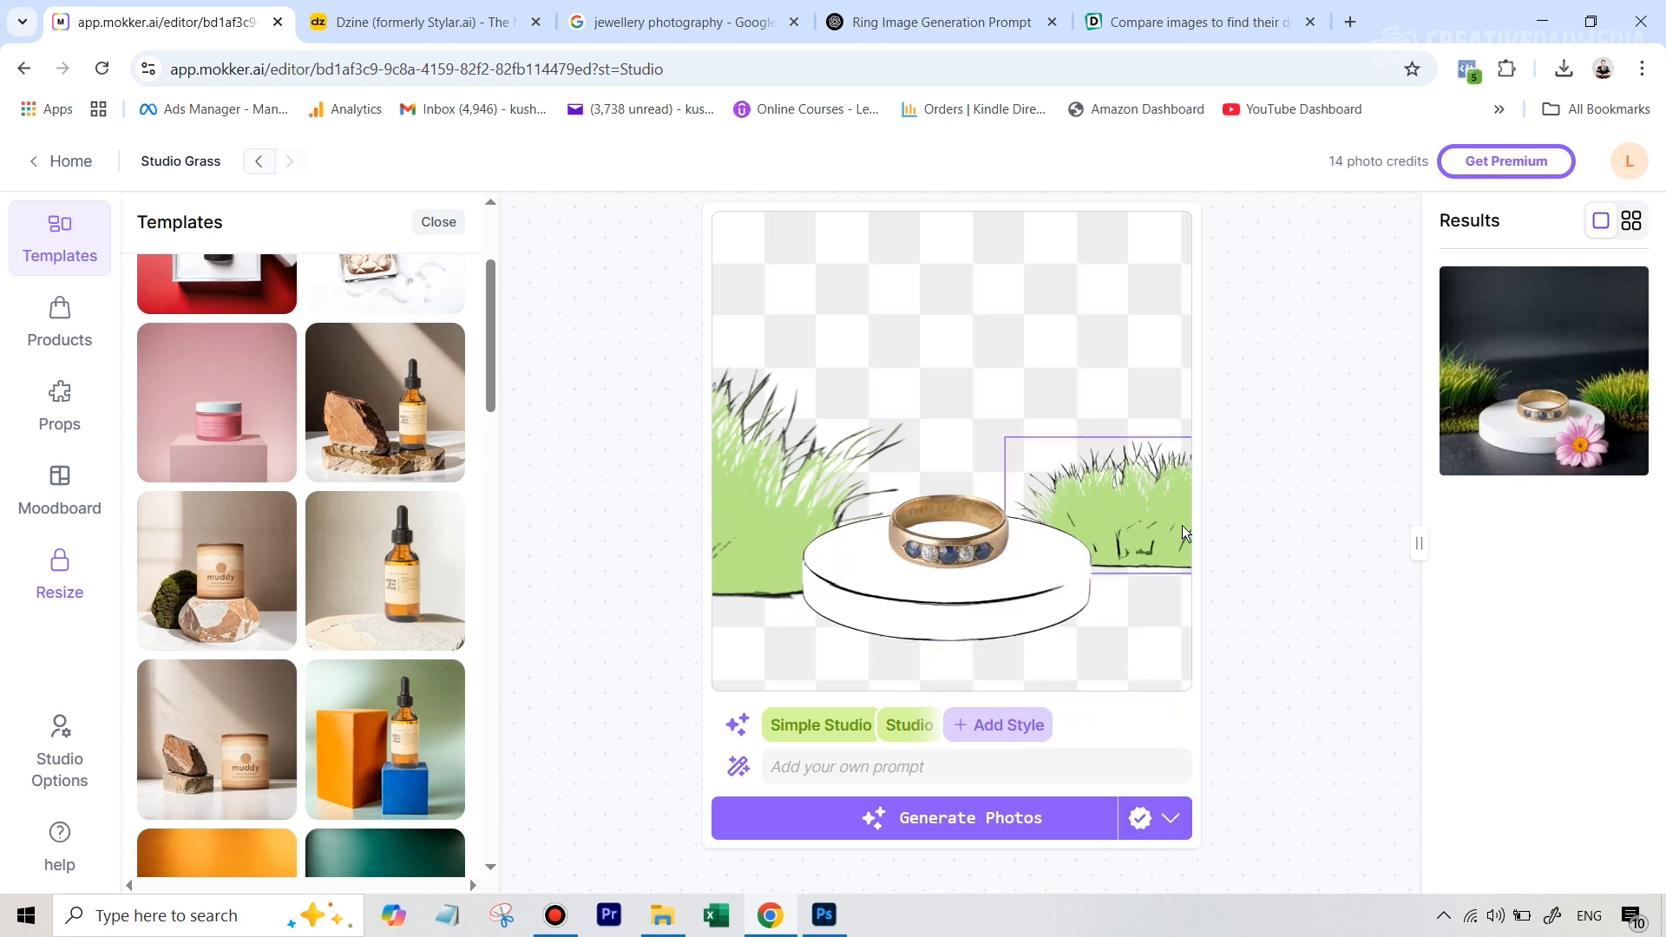
# Delete both grass props on either side of the podium
pyautogui.click(1182, 525)
pyautogui.click(1239, 601)
pyautogui.click(1285, 790)
pyautogui.click(781, 538)
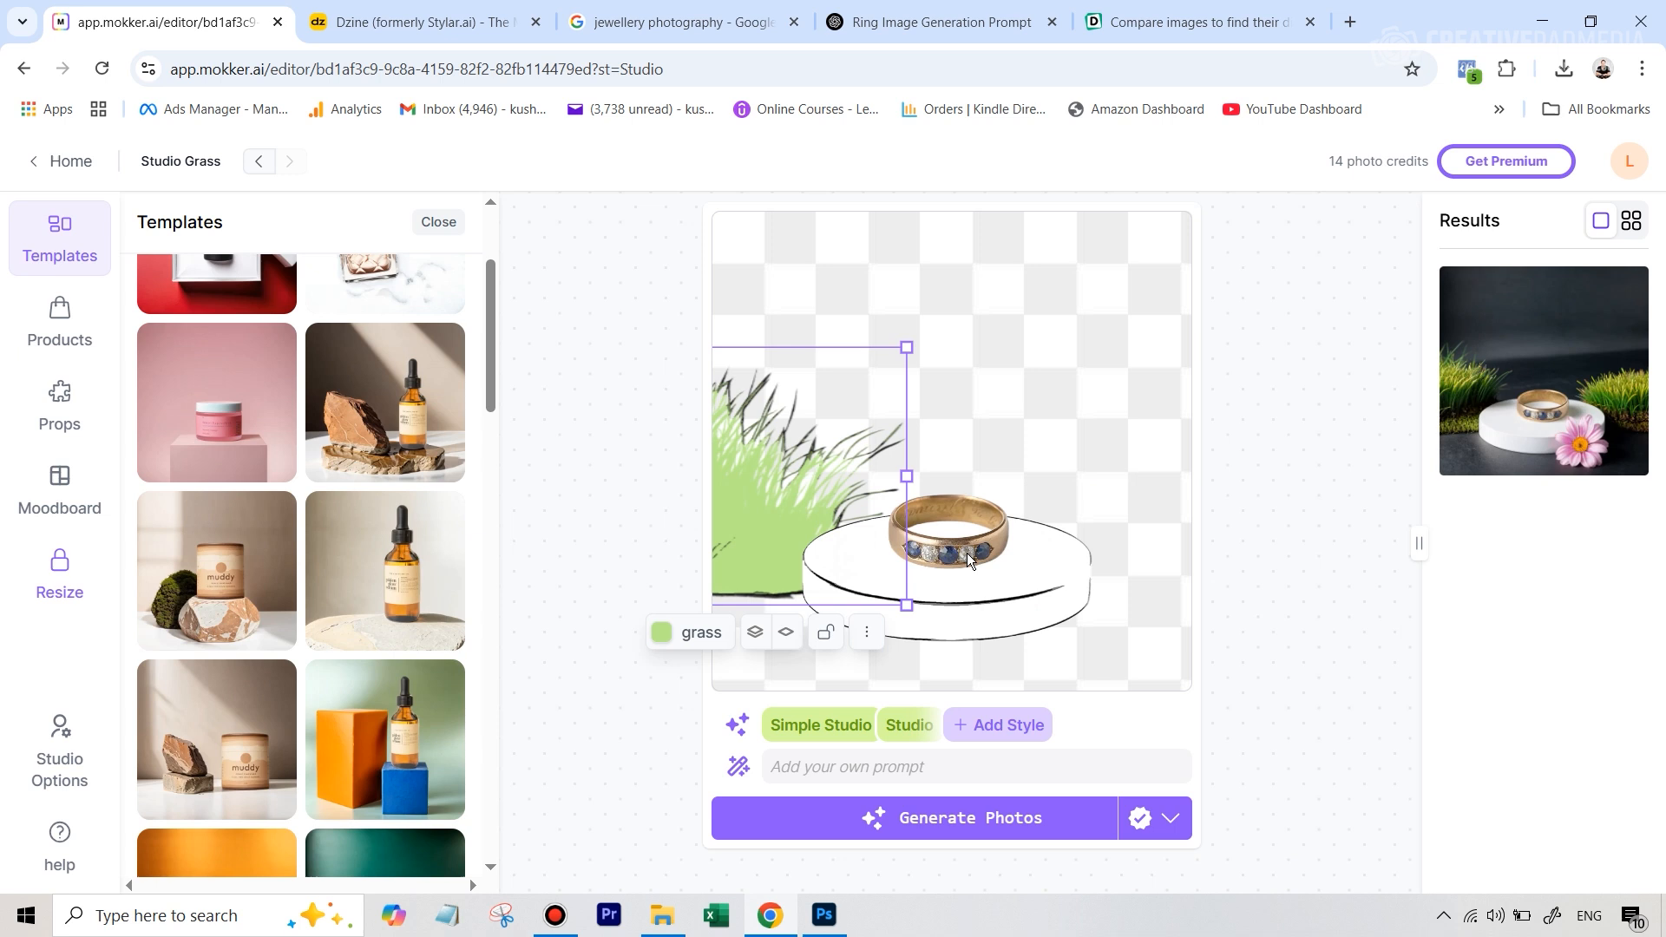
pyautogui.click(869, 633)
pyautogui.click(992, 835)
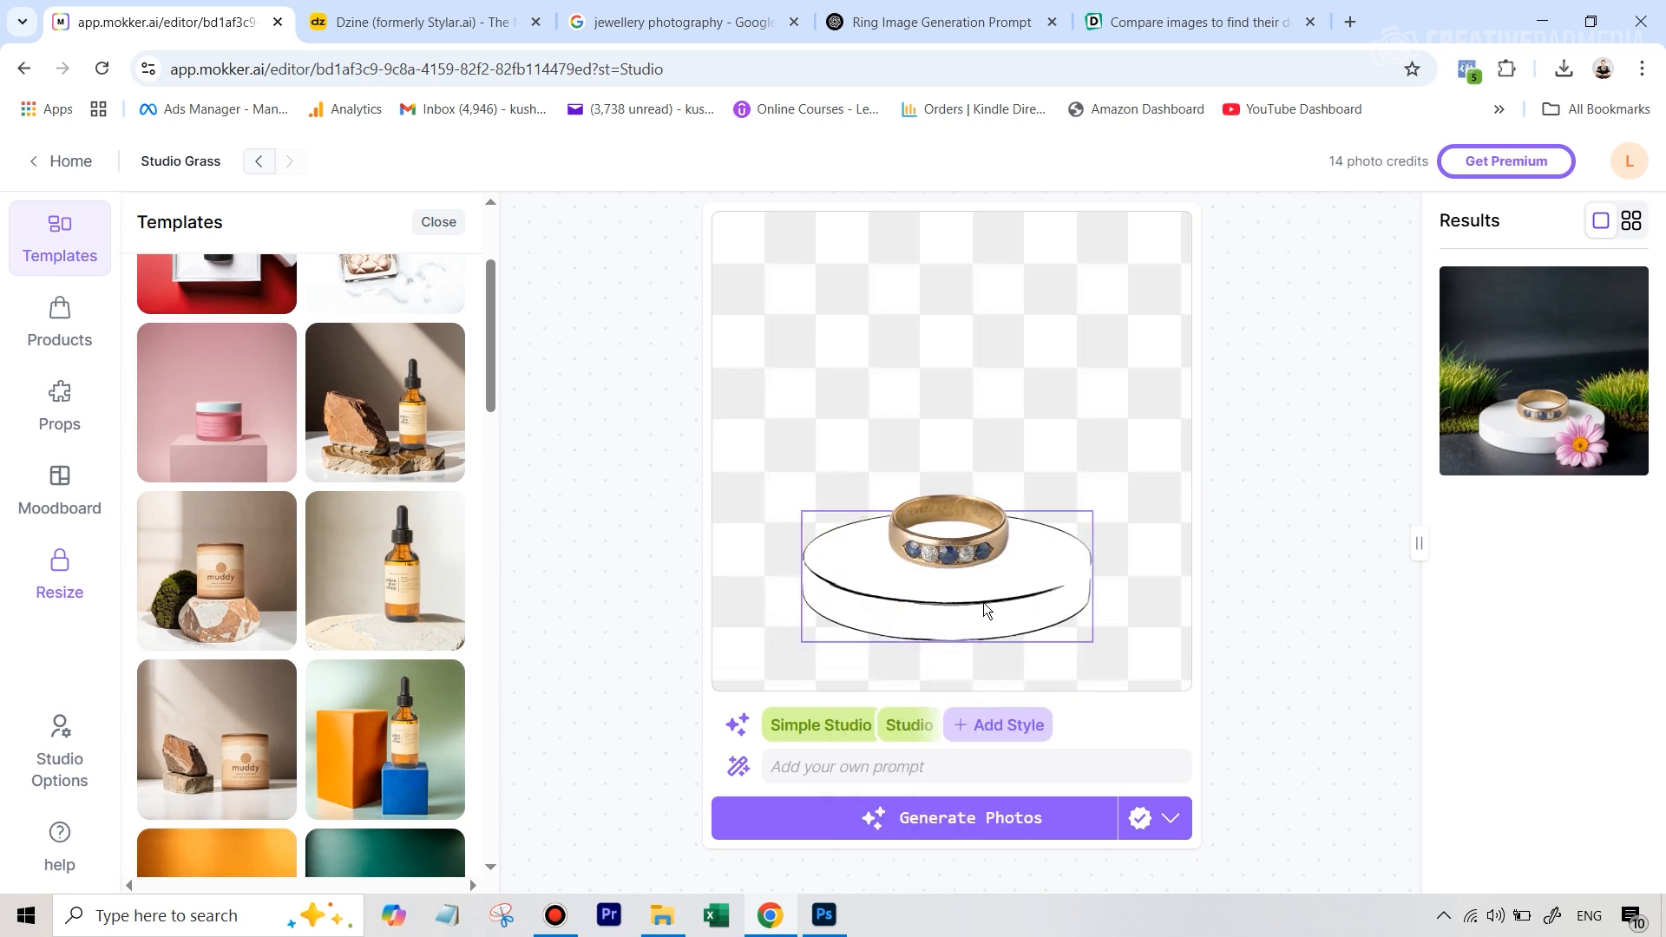
# Delete the podium prop beneath the ring
pyautogui.click(982, 602)
pyautogui.click(1055, 665)
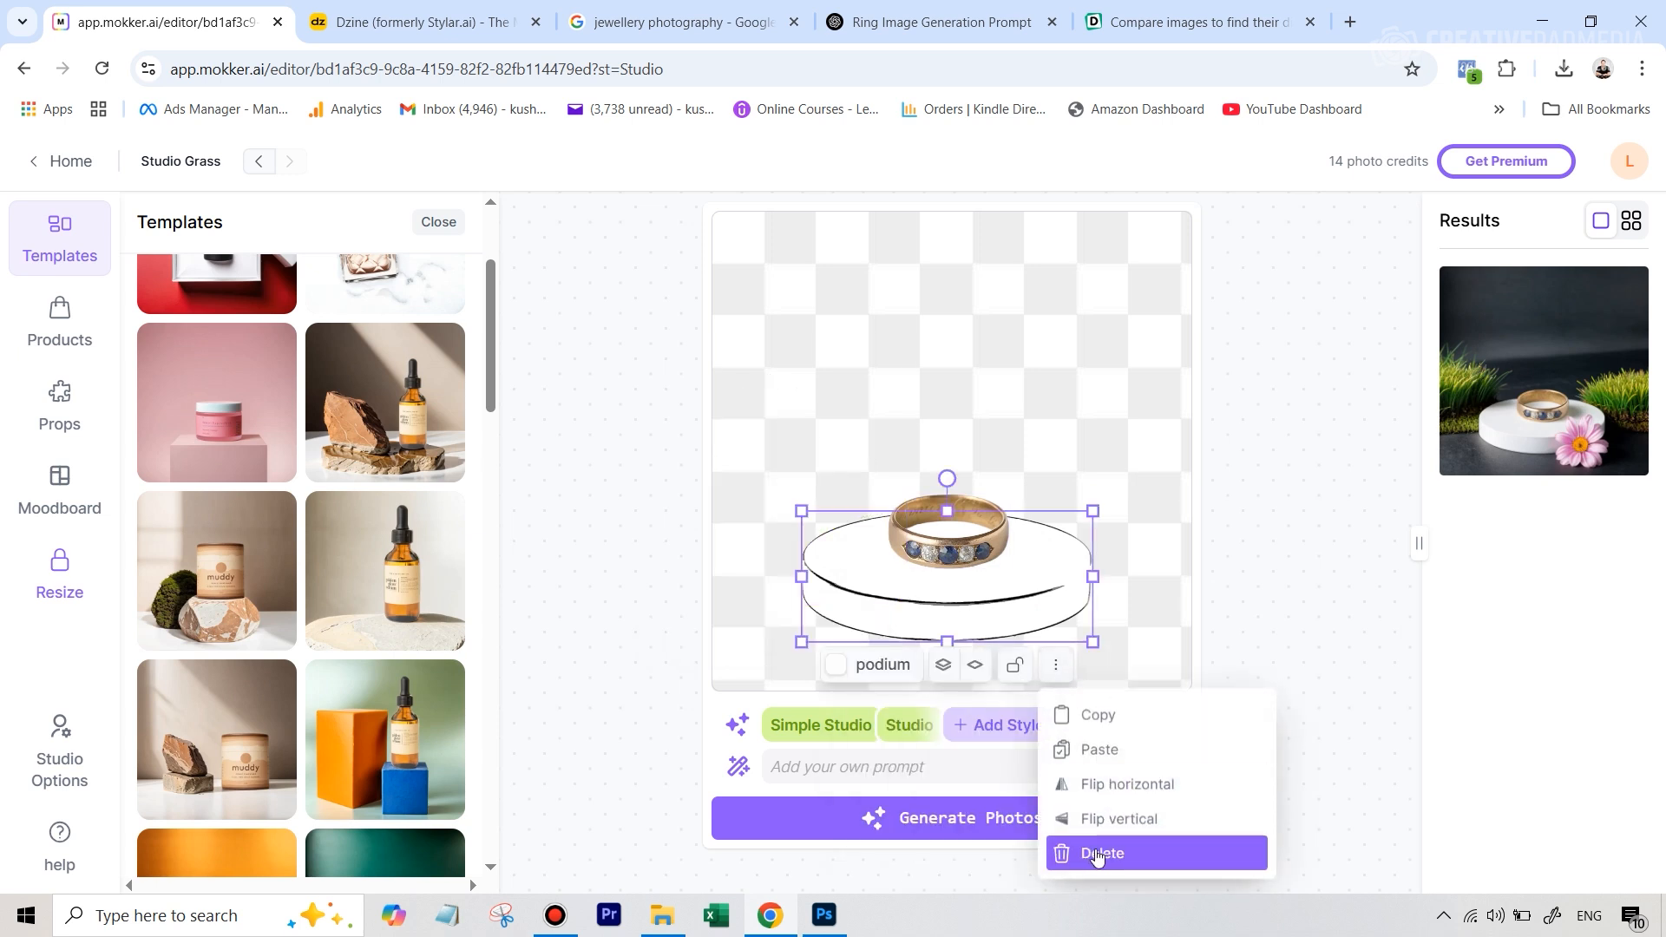
pyautogui.click(1096, 856)
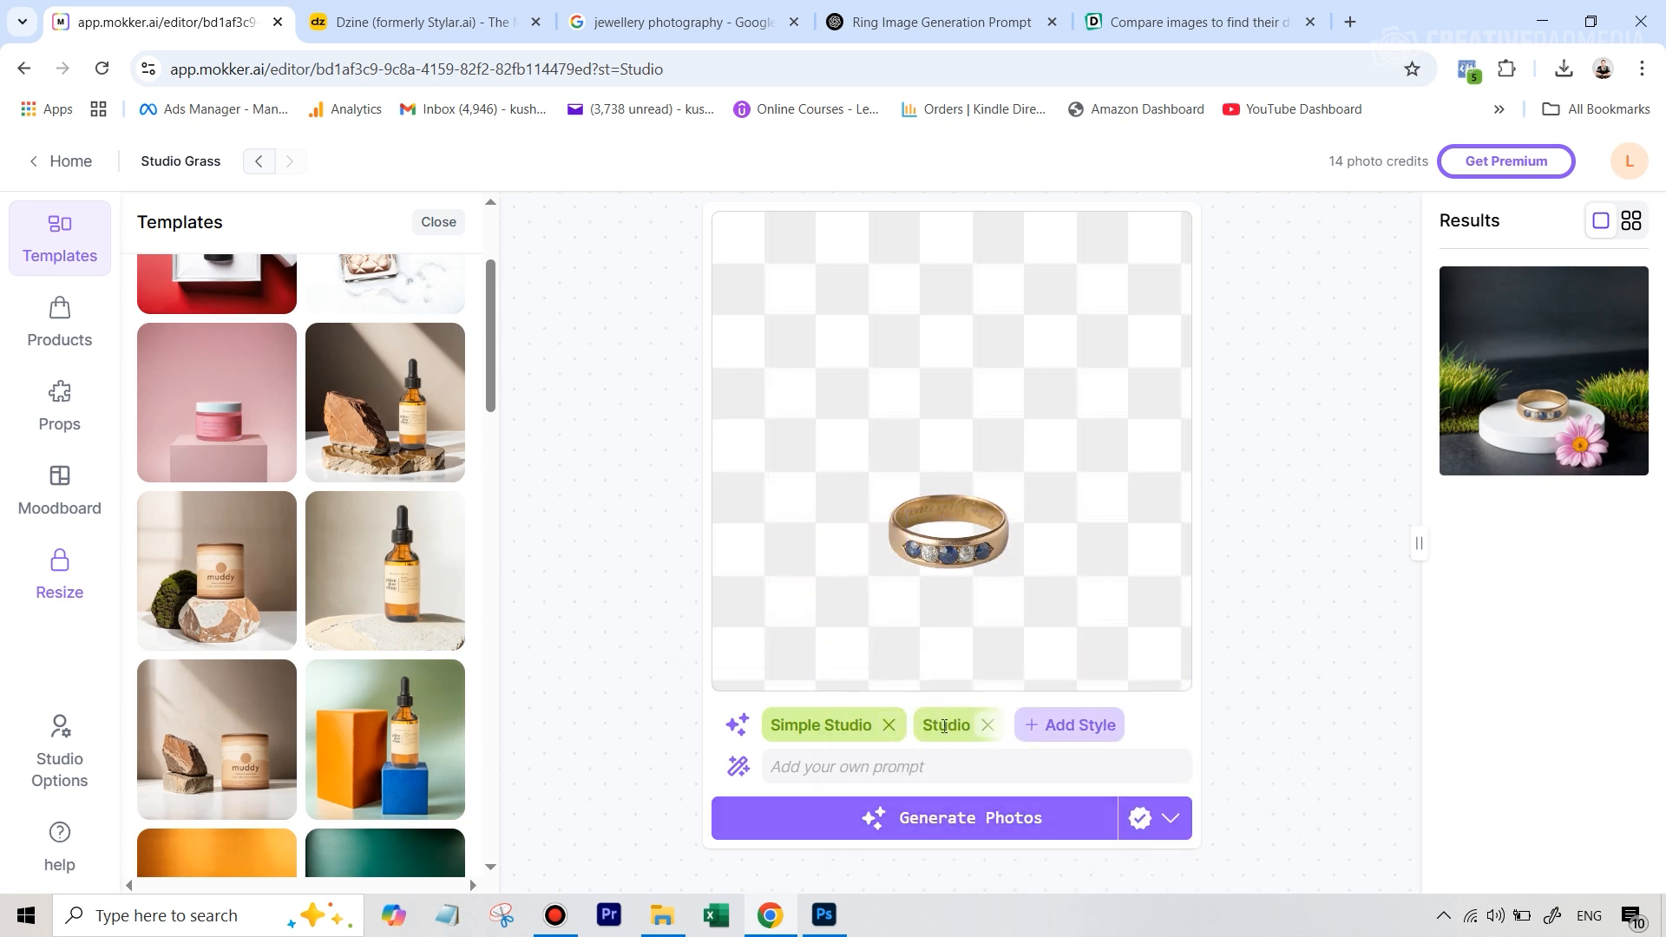
# Remove the Studio and Simple Studio styles from the scene
pyautogui.click(986, 725)
pyautogui.click(986, 725)
pyautogui.click(888, 726)
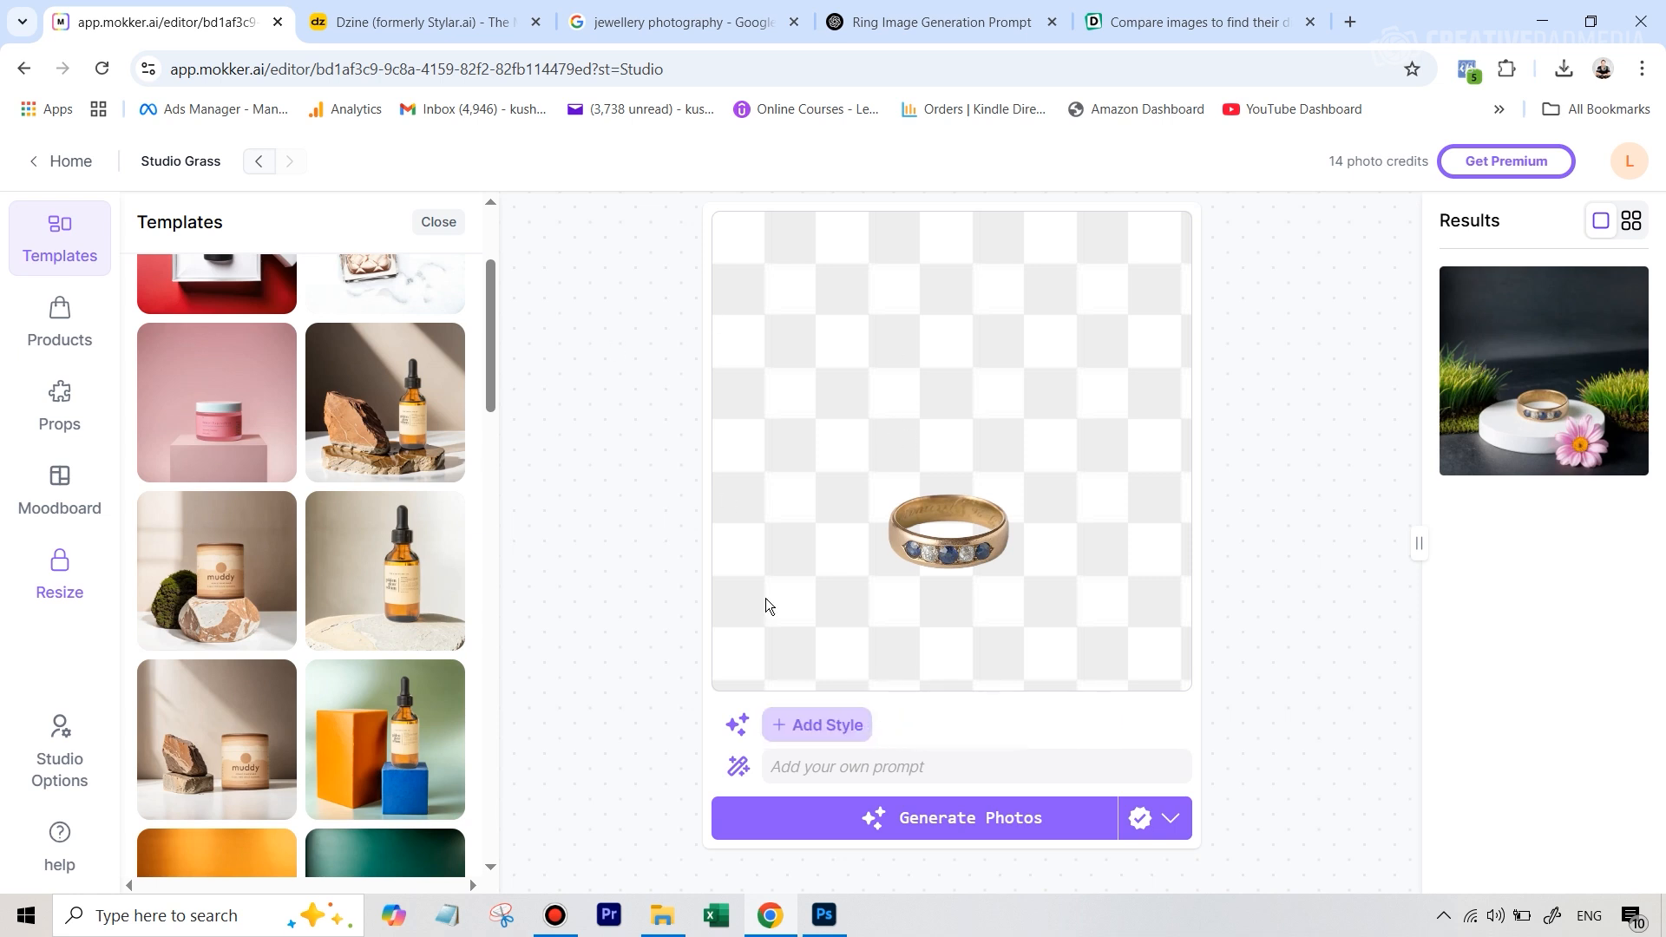
# Enlarge the ring on the canvas and move it slightly down and to the right
pyautogui.click(982, 555)
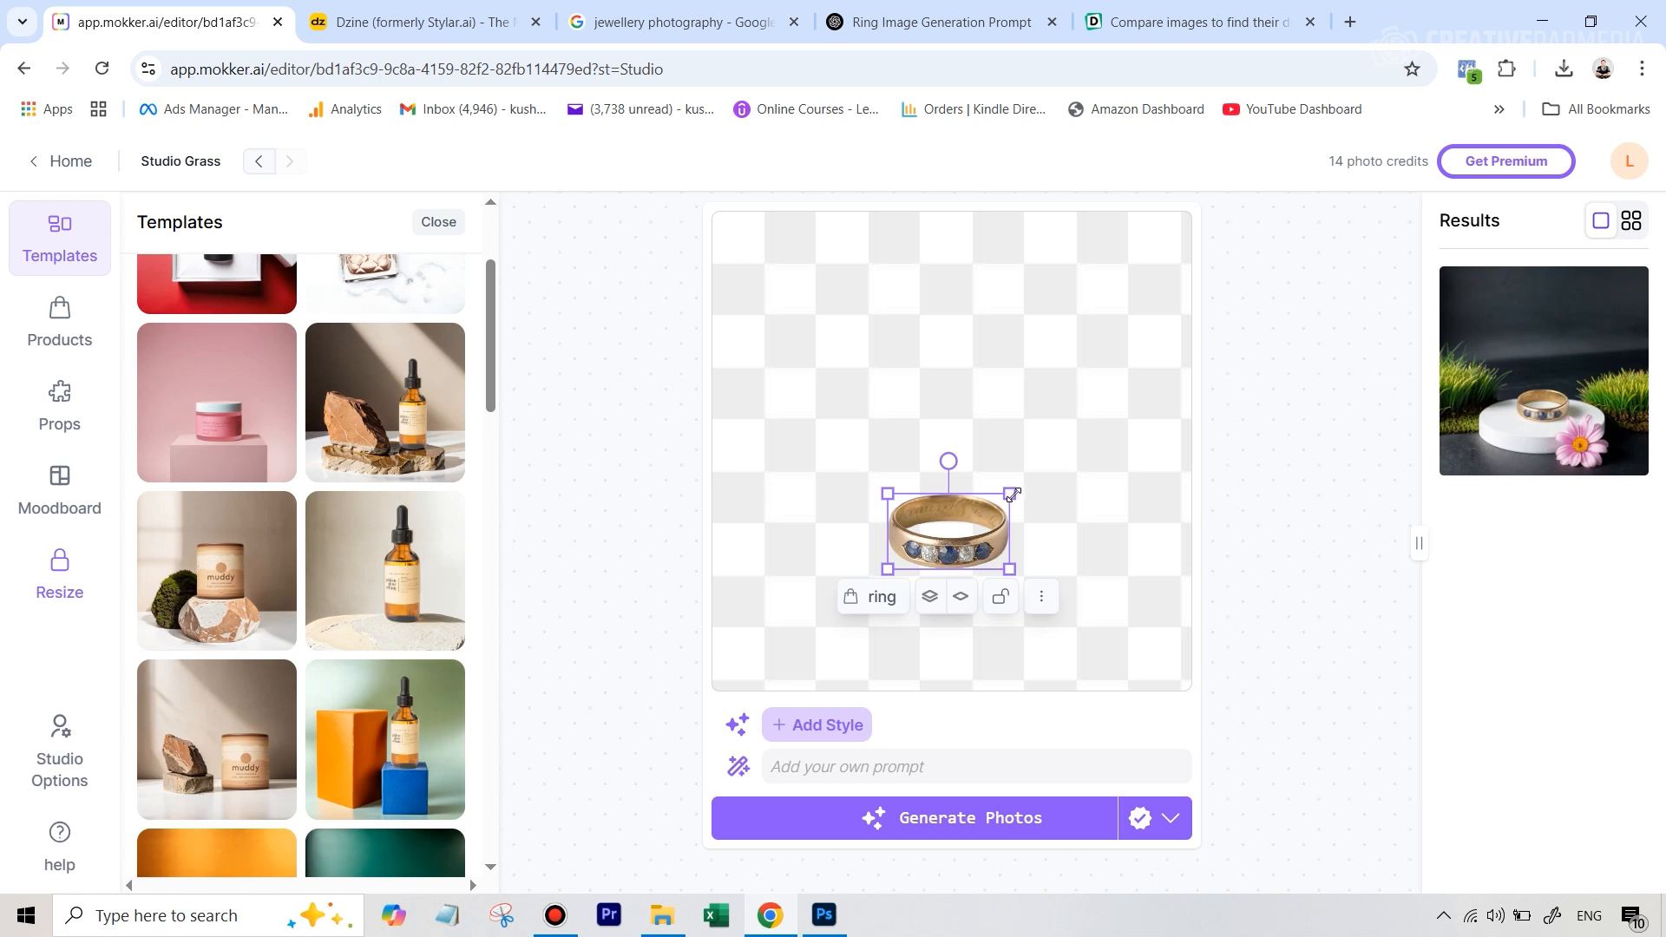
pyautogui.moveTo(1014, 494)
pyautogui.mouseDown()
pyautogui.moveTo(1053, 464)
pyautogui.moveTo(1030, 501)
pyautogui.mouseUp()
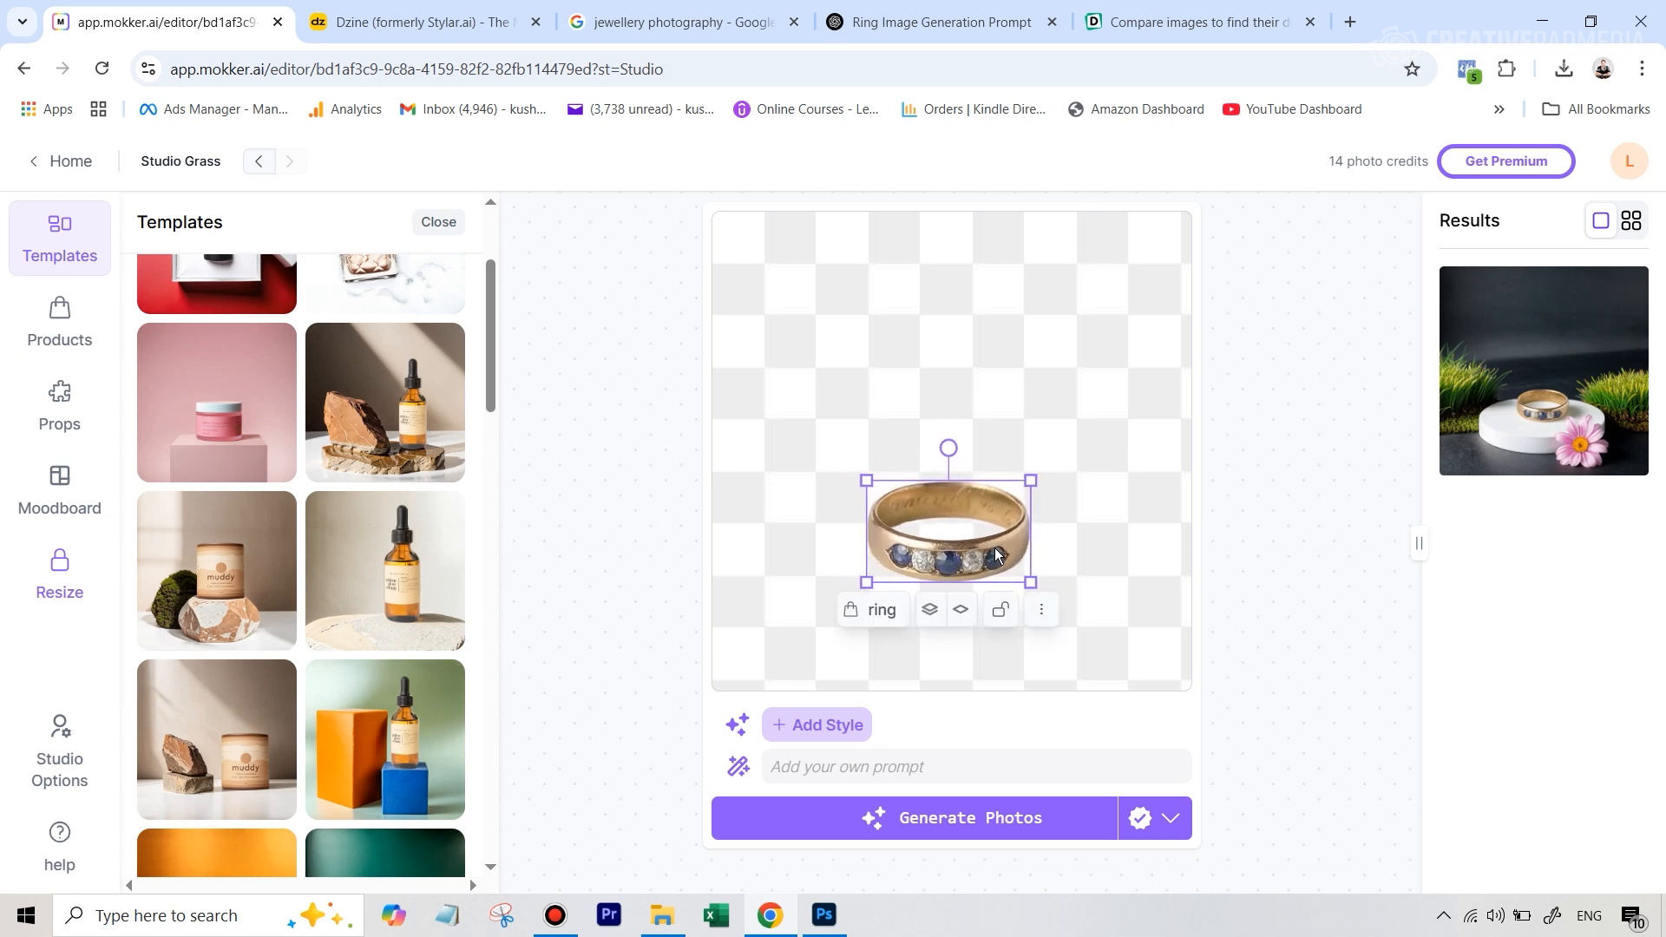
pyautogui.moveTo(994, 548)
pyautogui.mouseDown()
pyautogui.moveTo(949, 549)
pyautogui.moveTo(1004, 558)
pyautogui.mouseUp()
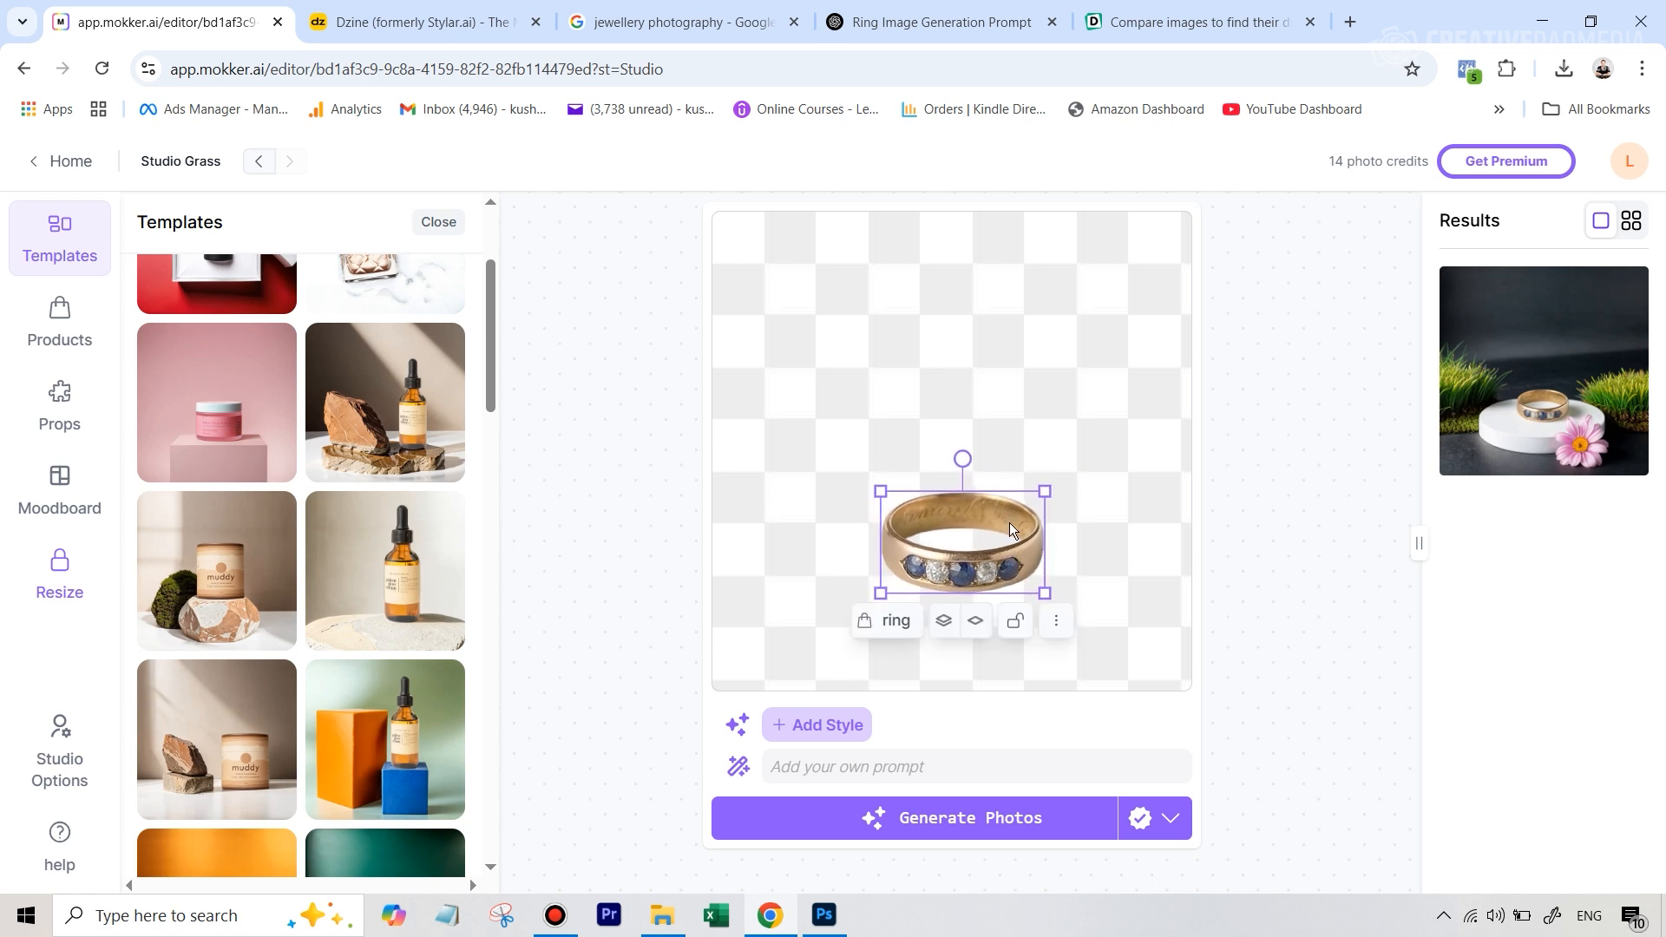
# Paste the custom prompt beginning "A gold ring with embedded blue and white gemstones, set against a glossy black background" for the scene
pyautogui.click(884, 760)
pyautogui.hotkey('ctrl', 'v')
pyautogui.click(1331, 787)
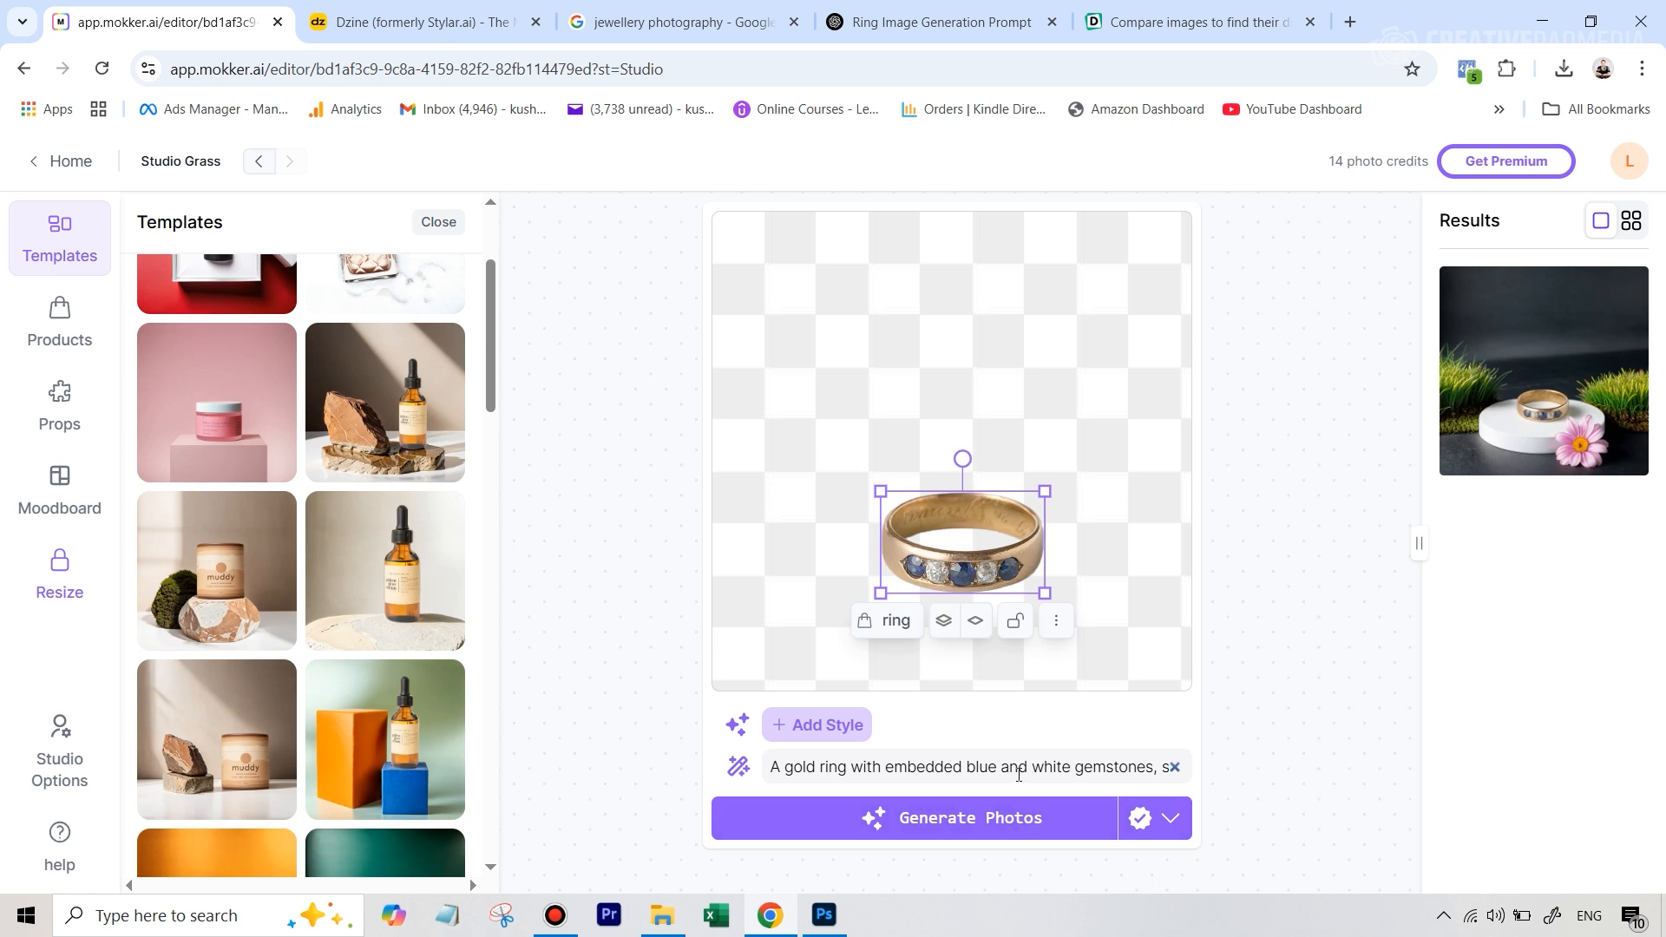
# Generate the ring photo with the Iris (2.0) model and view the new result enlarged
pyautogui.click(1167, 818)
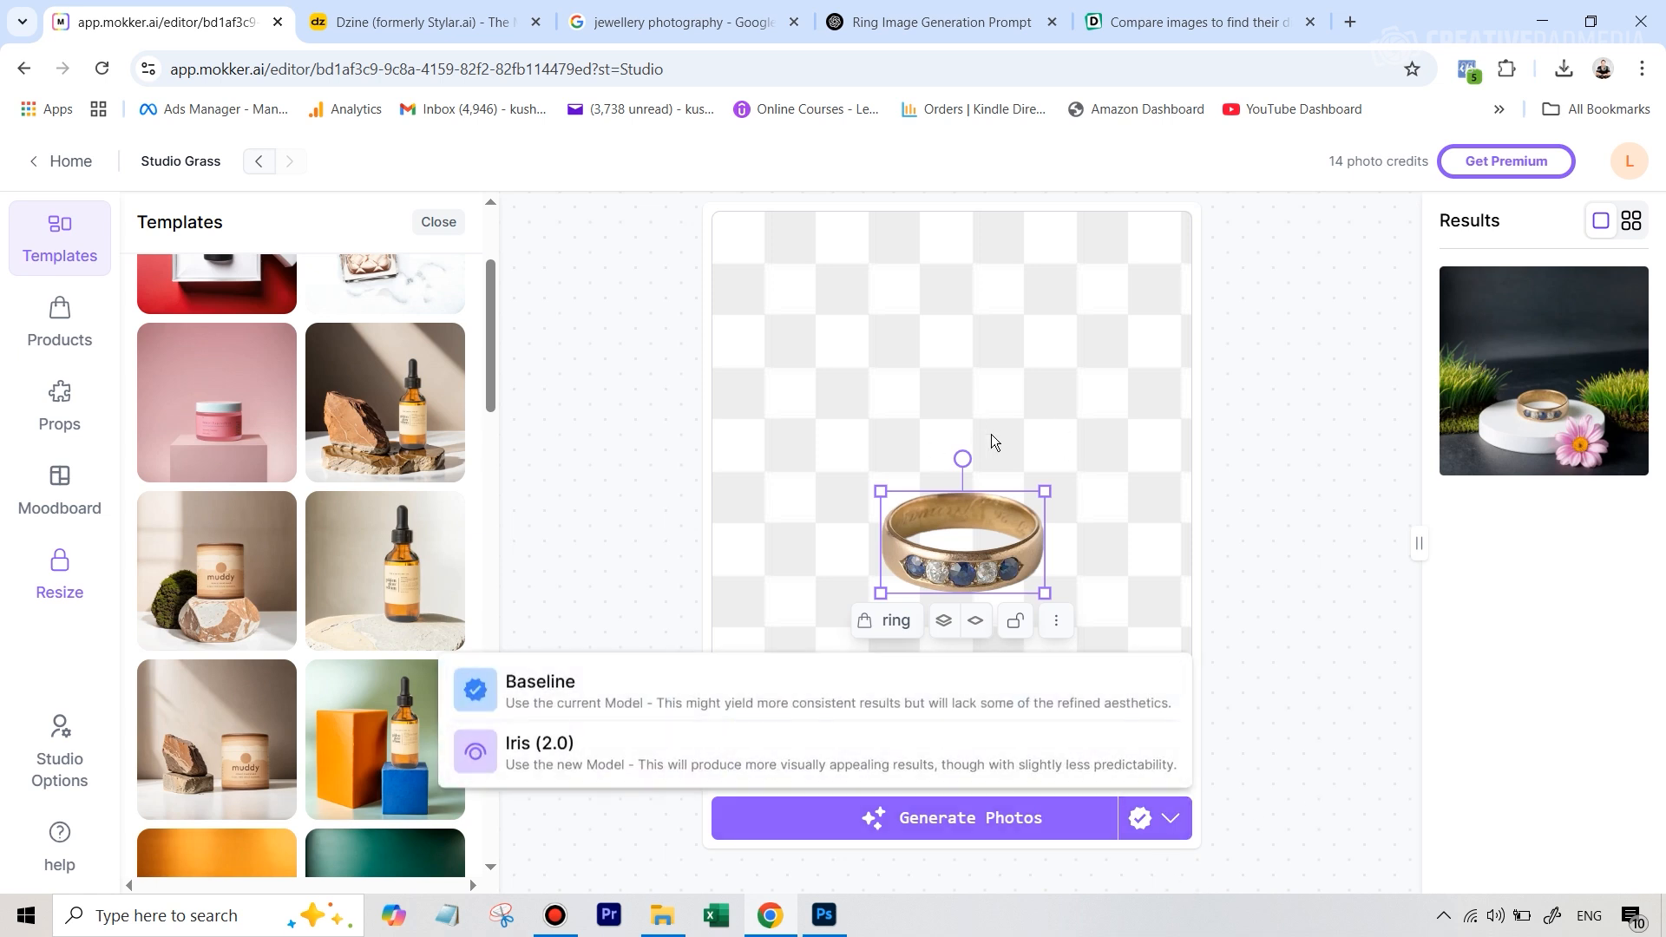
pyautogui.click(571, 762)
pyautogui.click(955, 835)
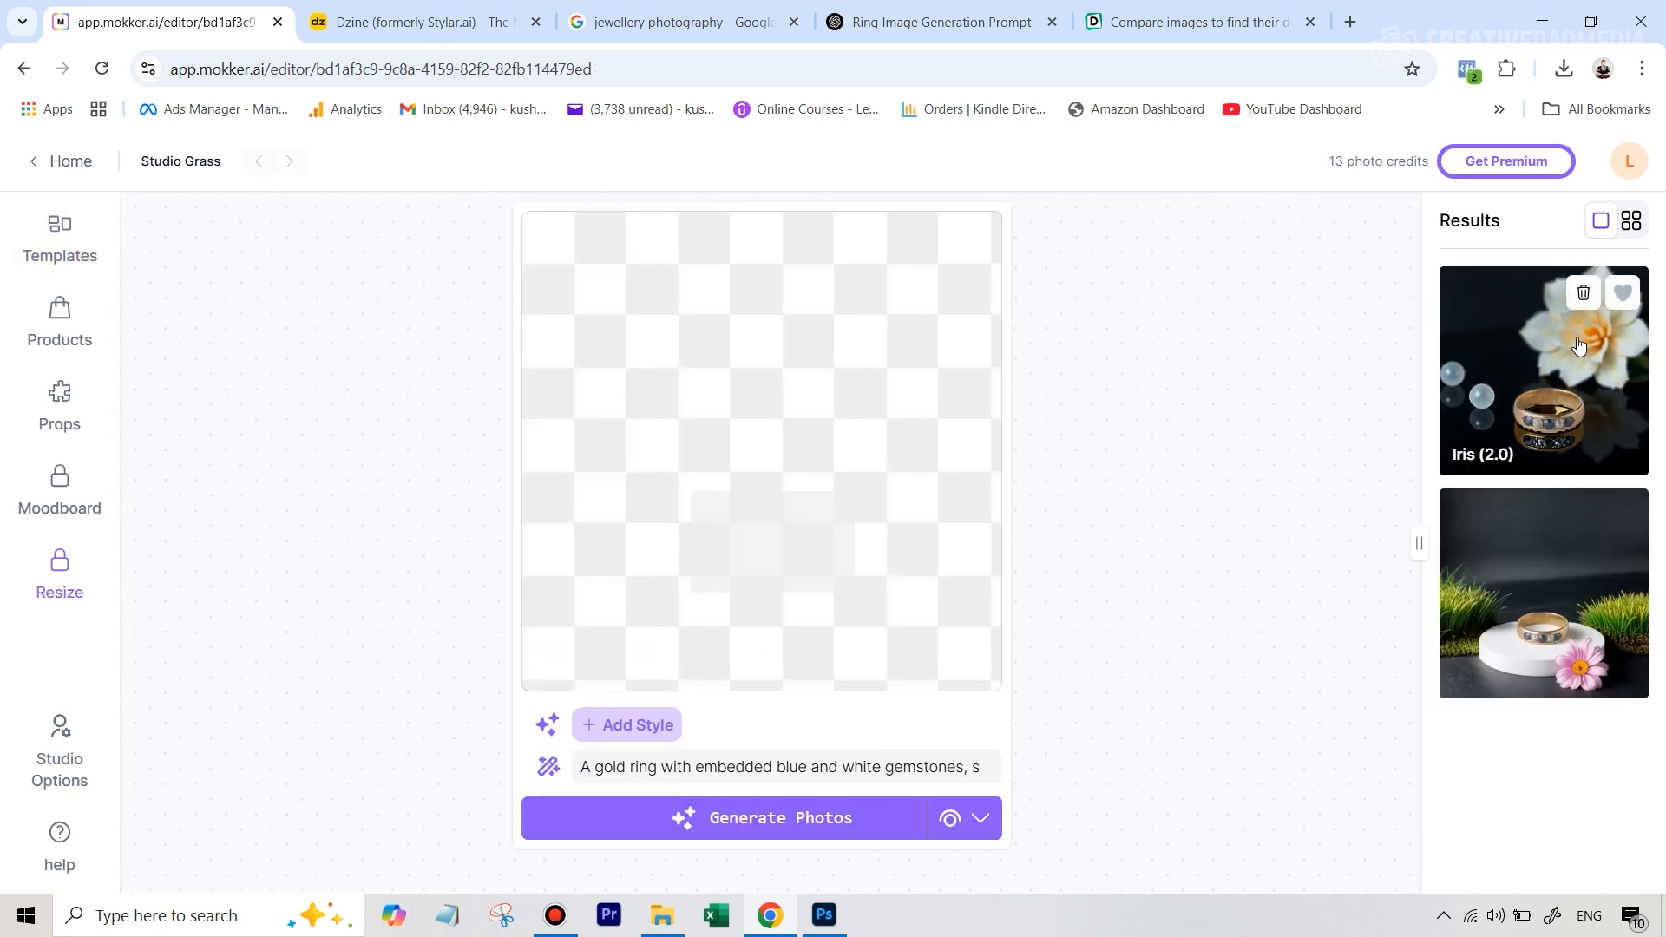
pyautogui.click(1578, 382)
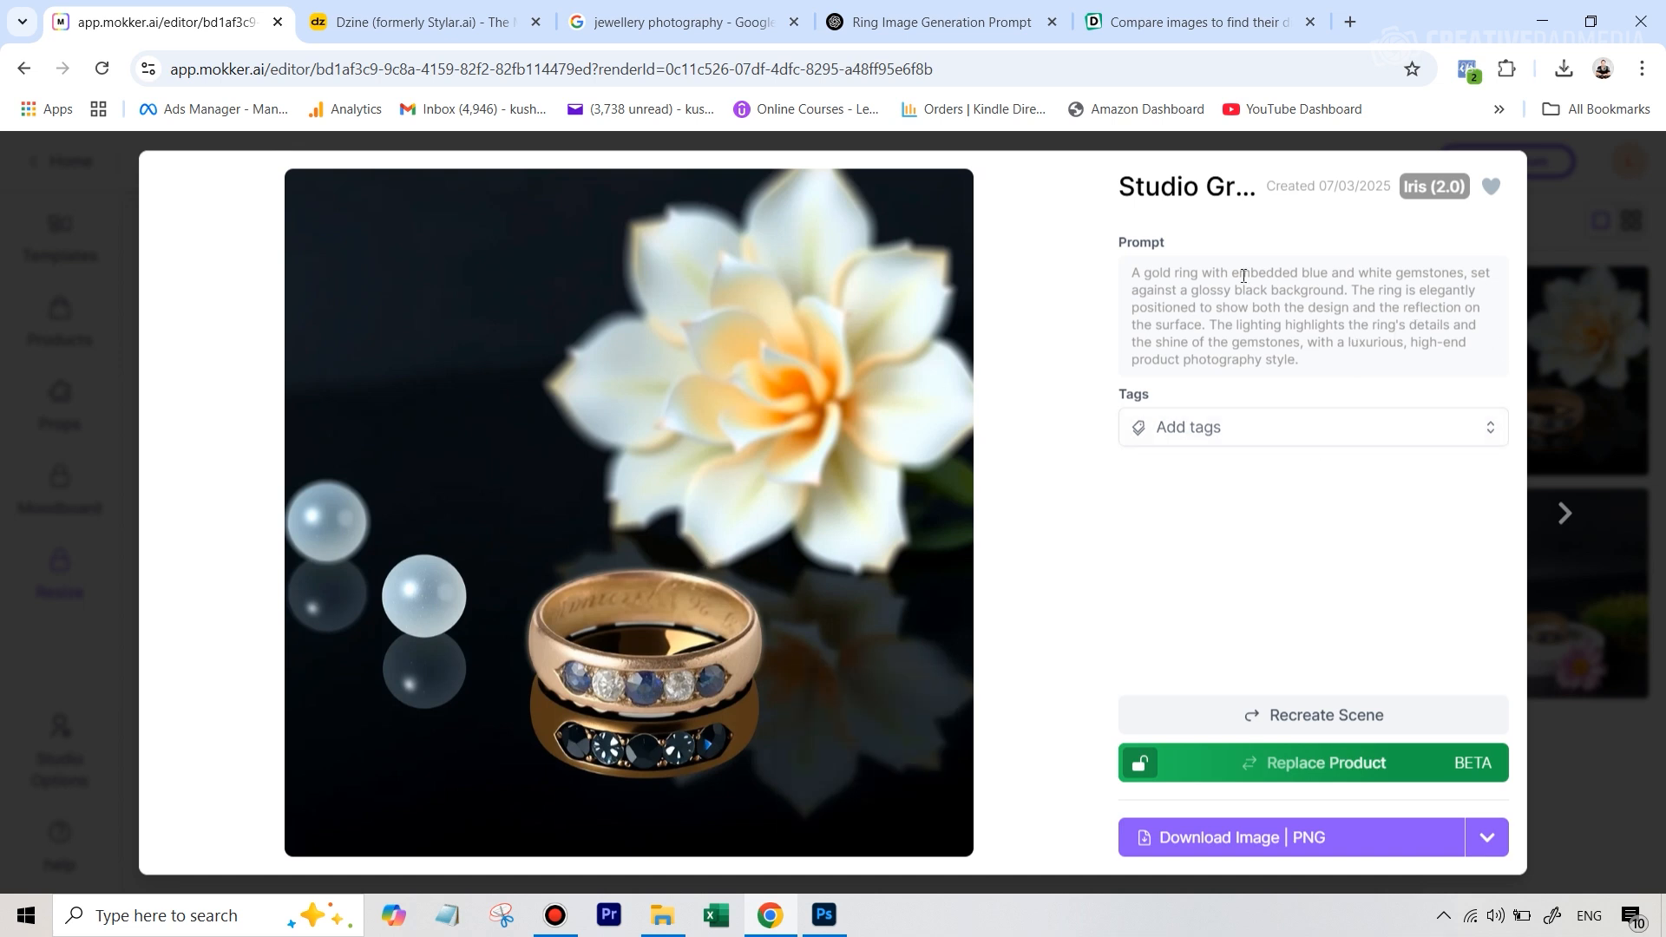
pyautogui.click(1596, 738)
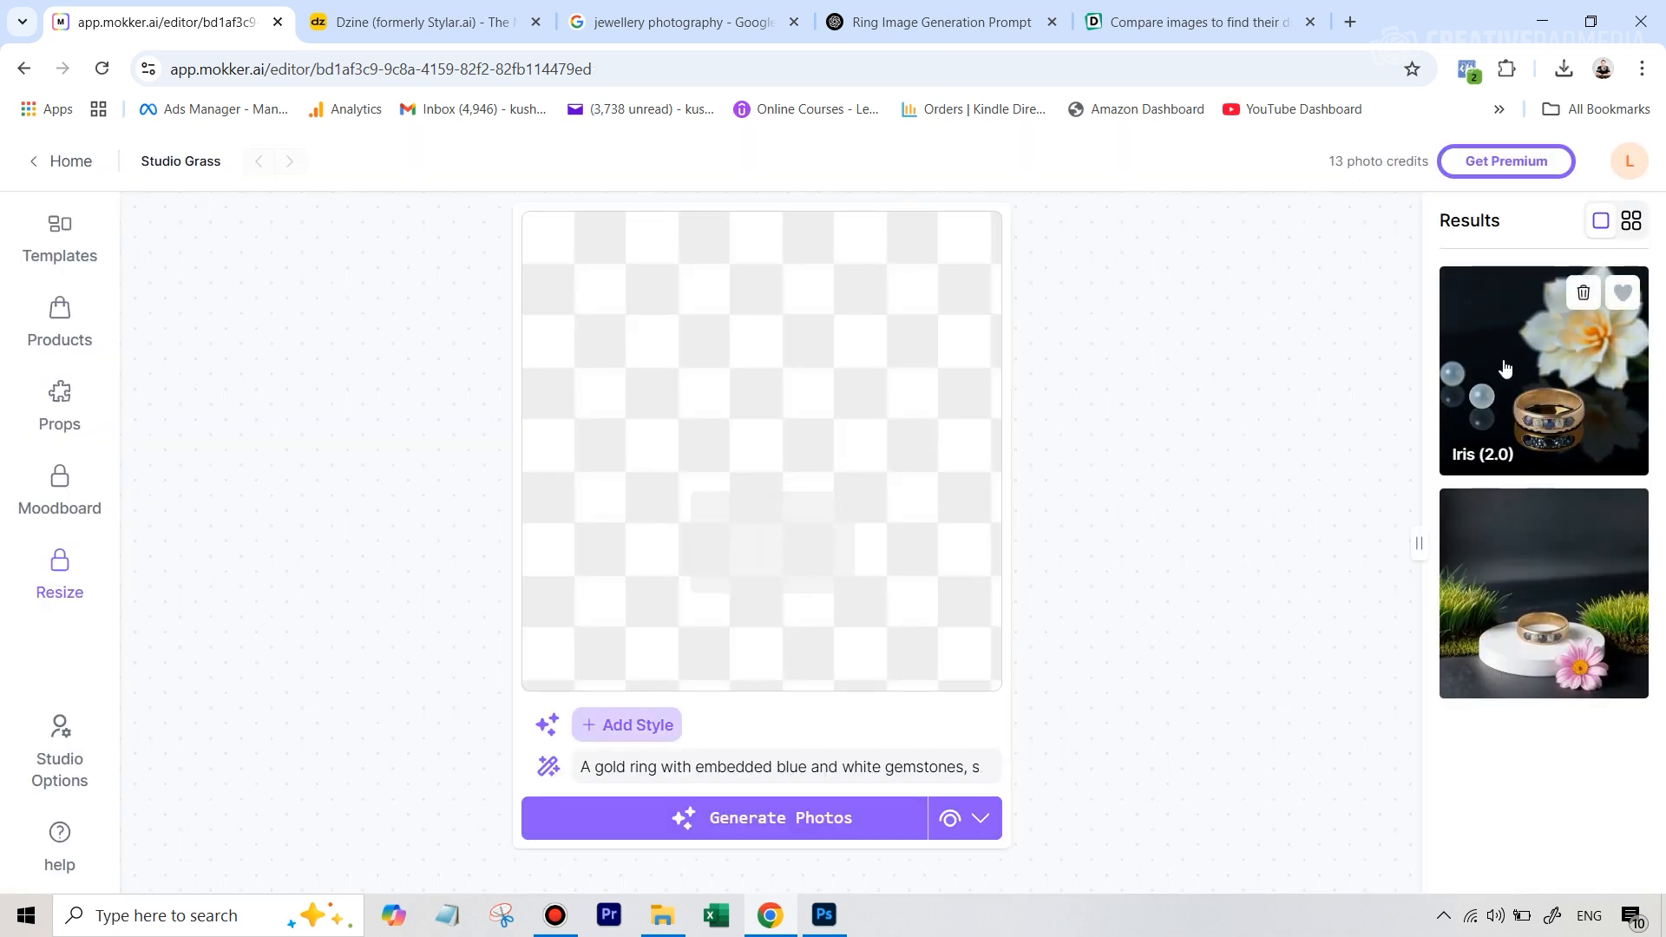
# Look through the available scene styles, including all the options in the Light category
pyautogui.click(606, 735)
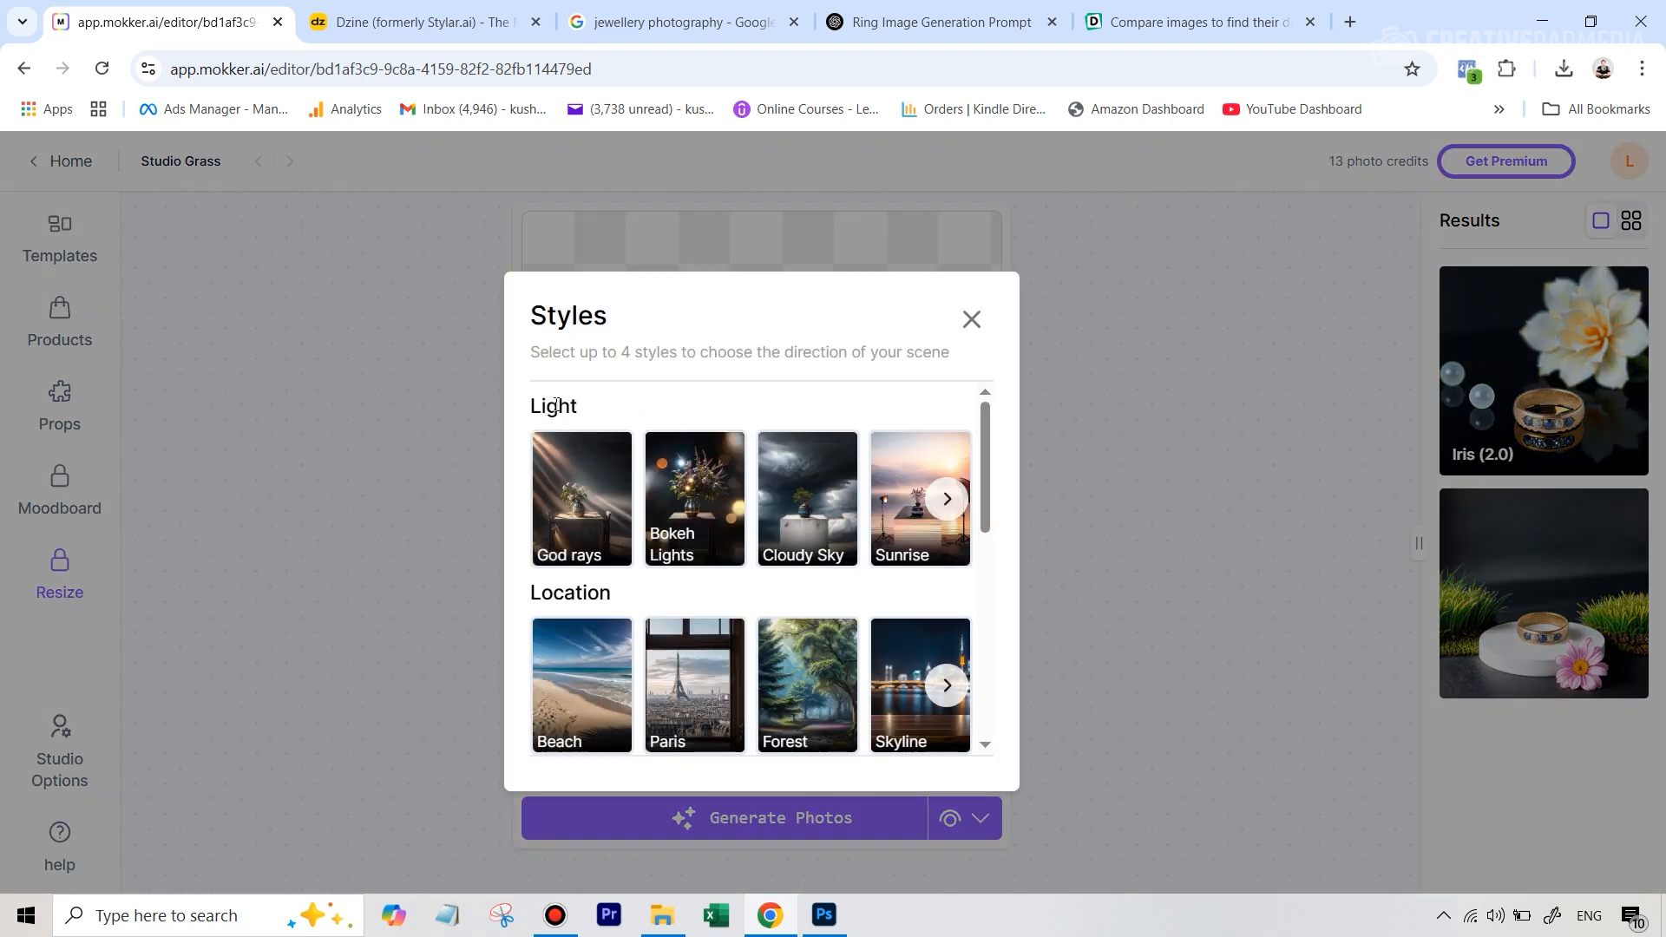
pyautogui.scroll(-4, 568, 486)
pyautogui.scroll(-2, 537, 532)
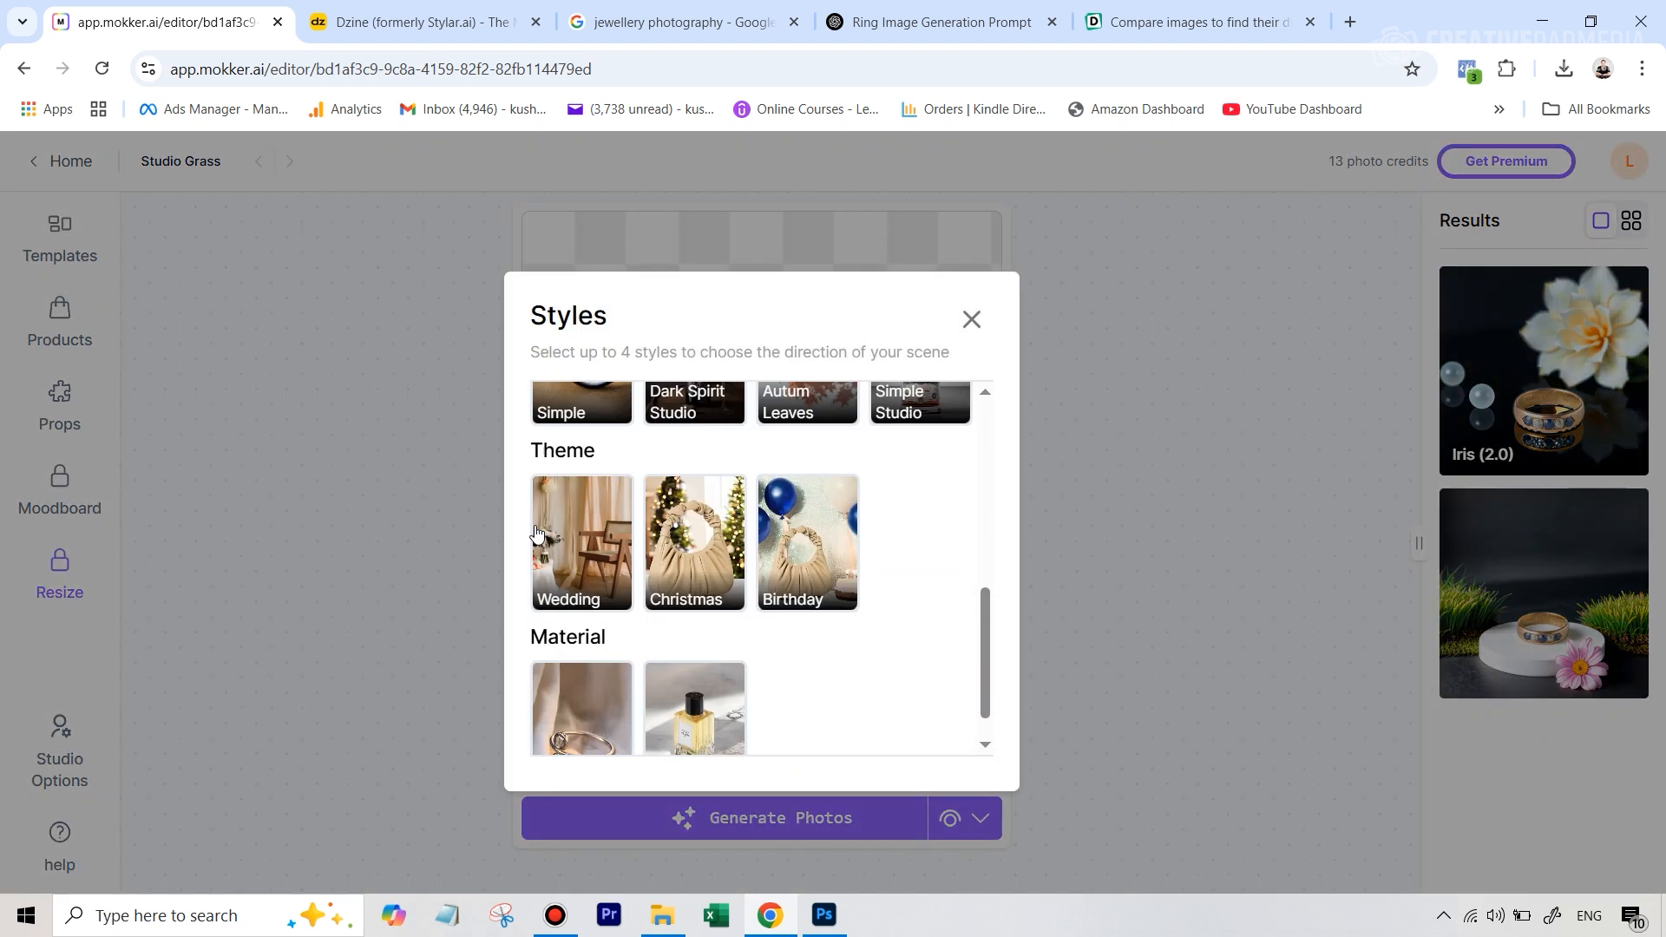
pyautogui.scroll(6, 536, 532)
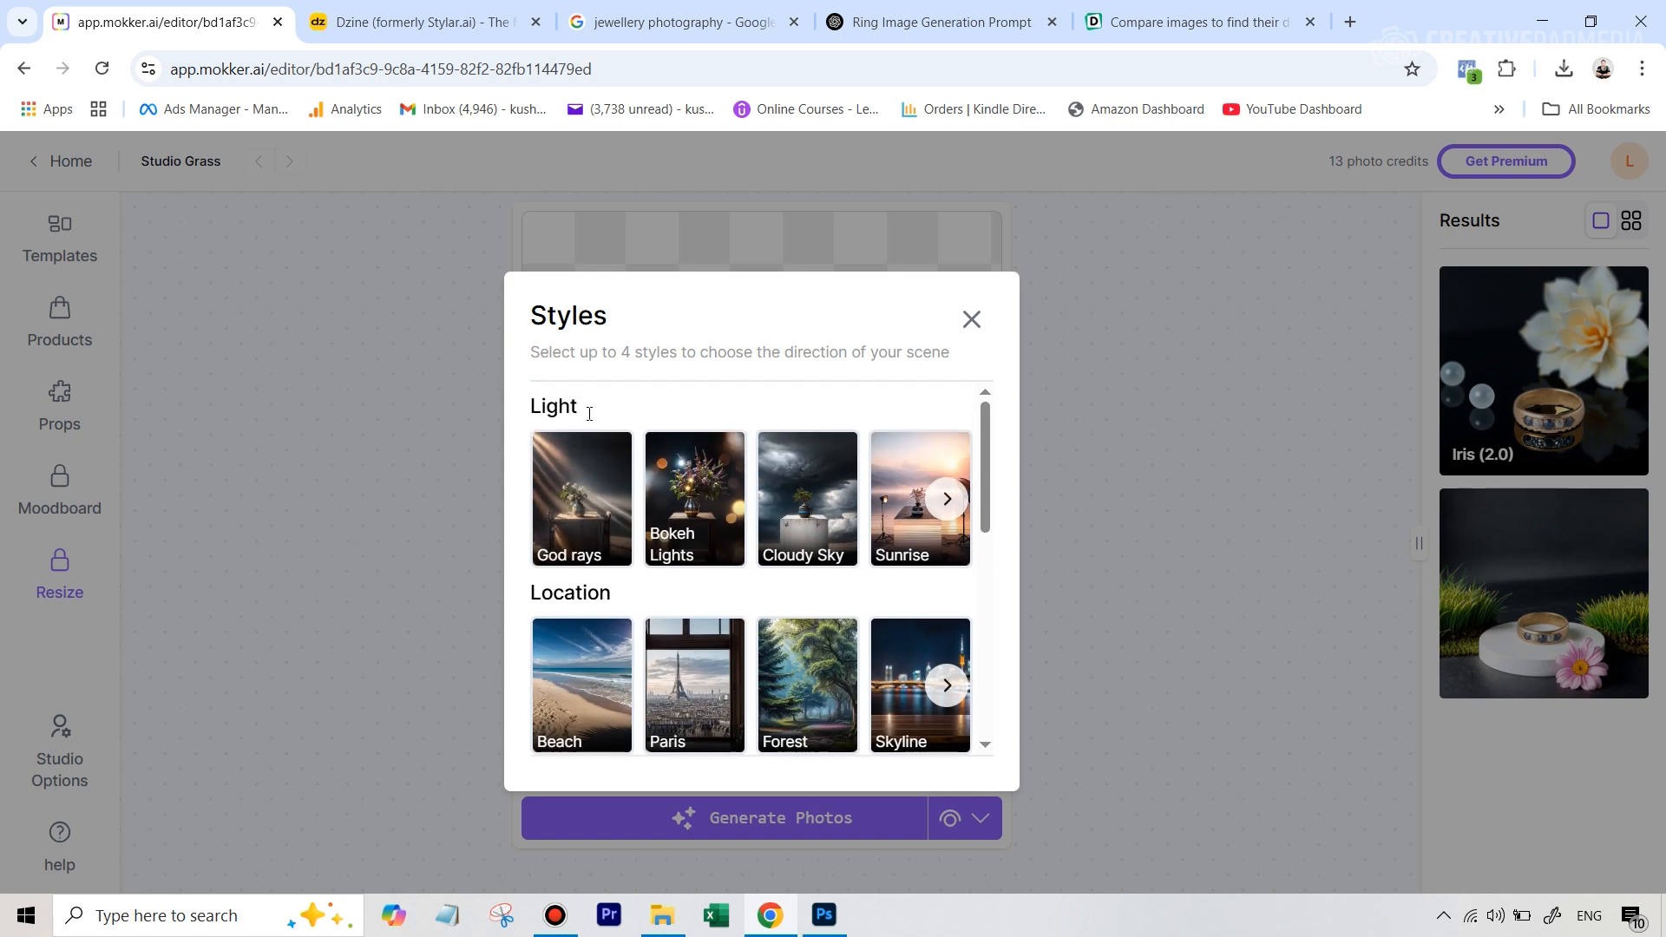
pyautogui.click(954, 517)
pyautogui.click(955, 517)
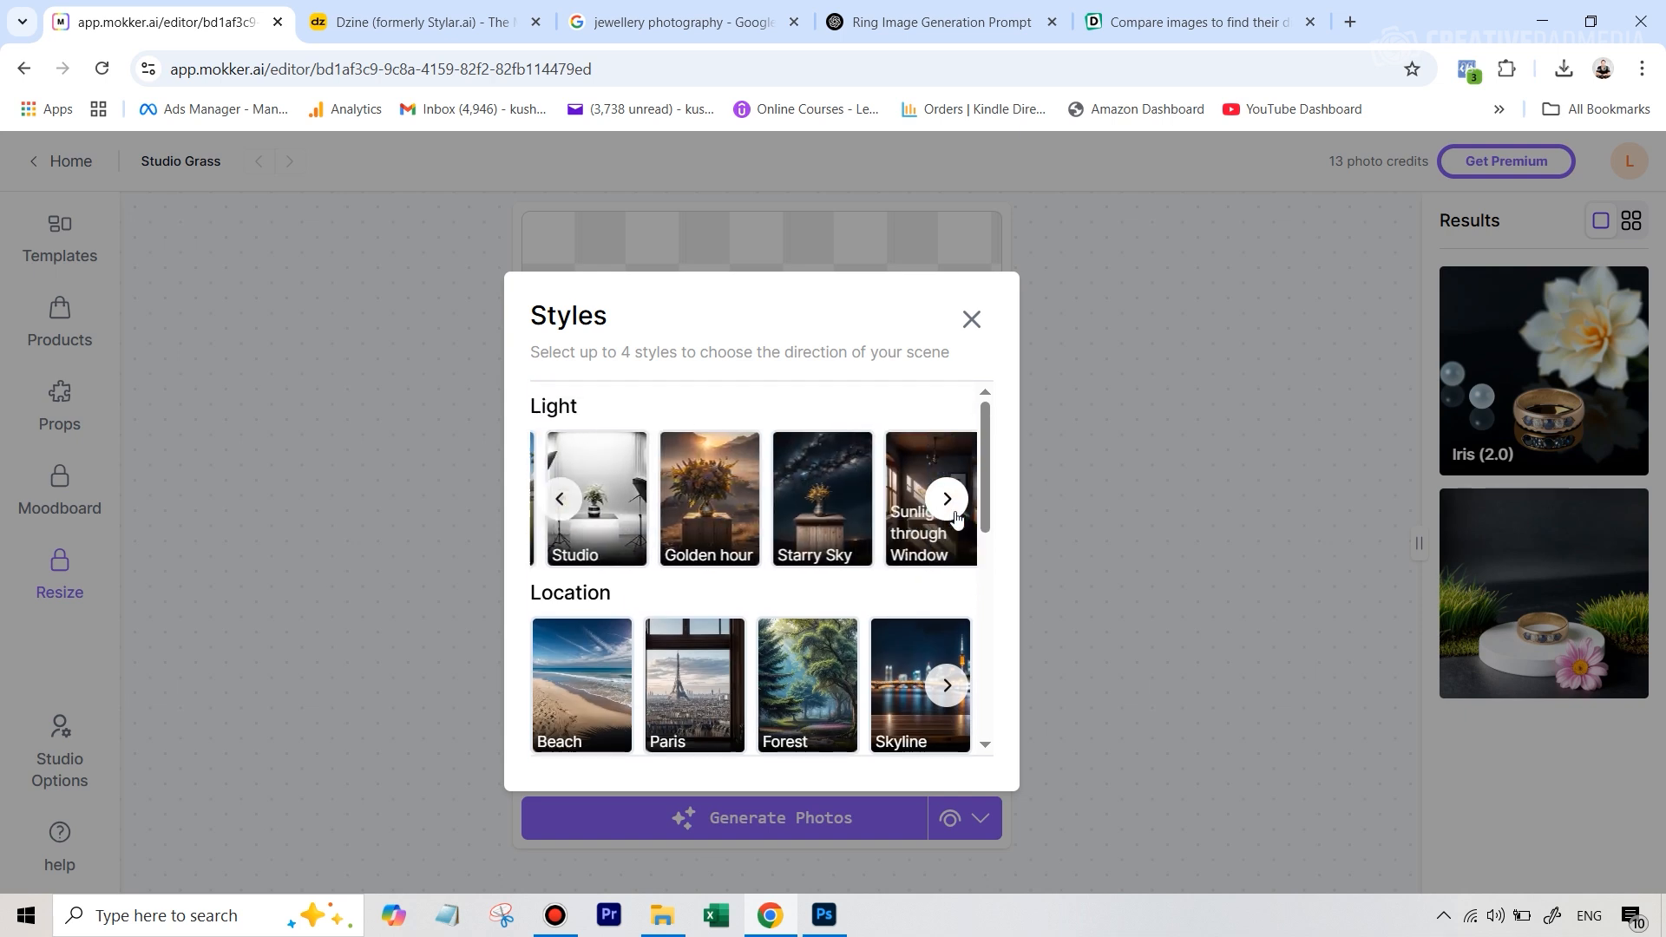
pyautogui.click(955, 517)
pyautogui.click(956, 517)
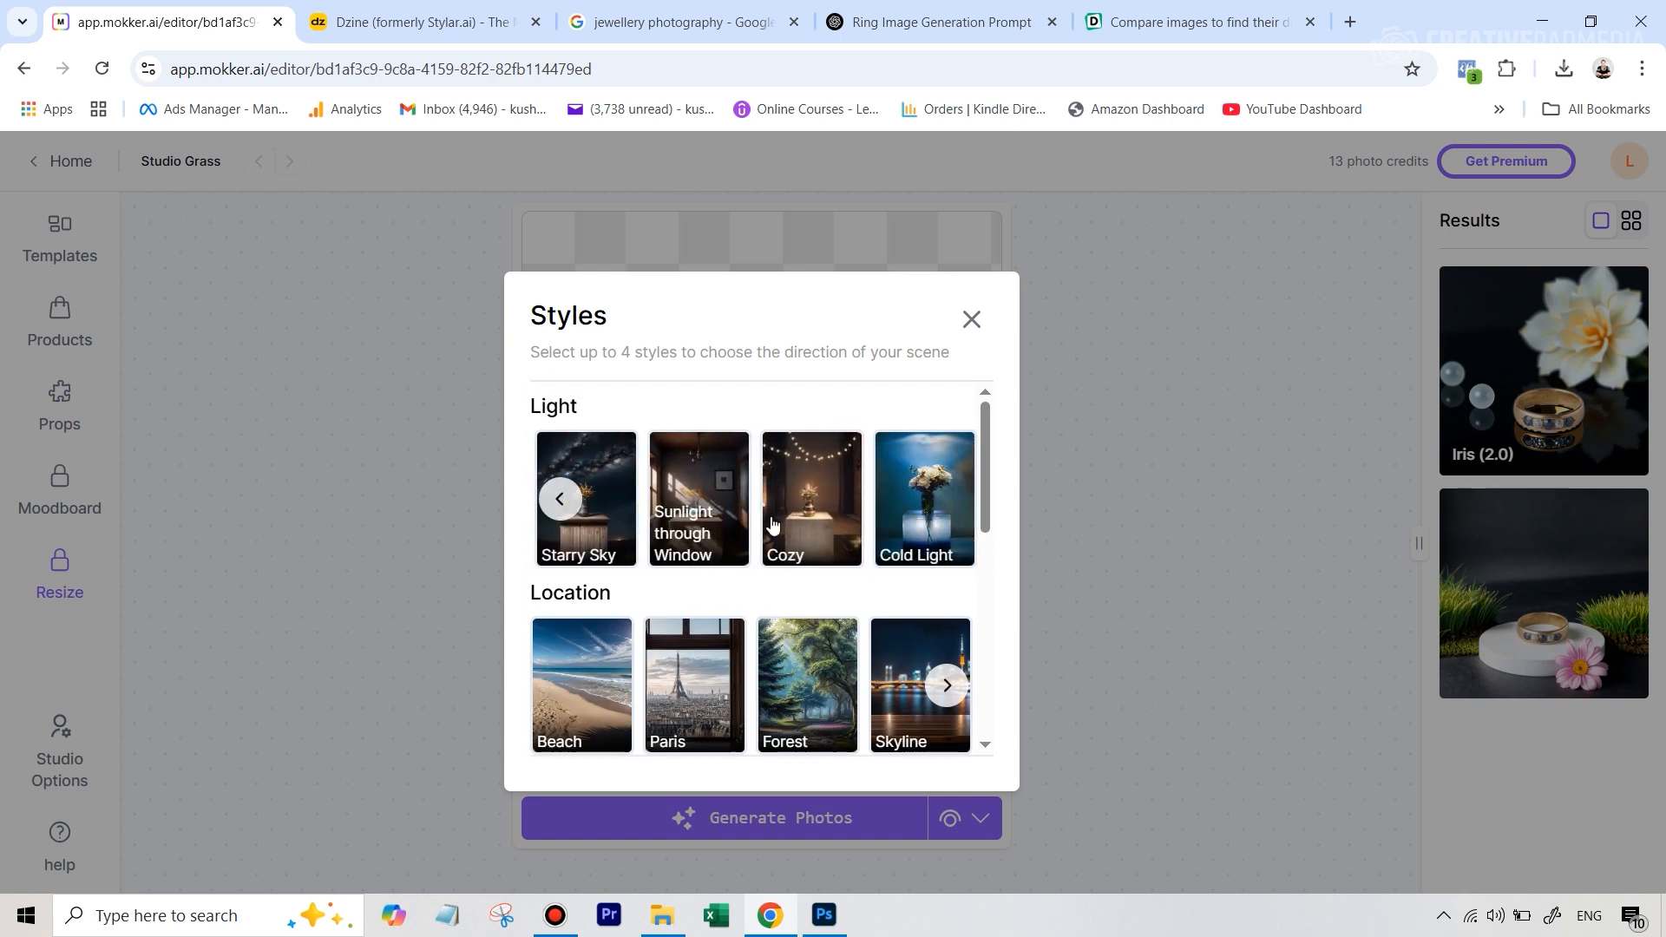
pyautogui.doubleClick(561, 500)
pyautogui.scroll(-1, 660, 581)
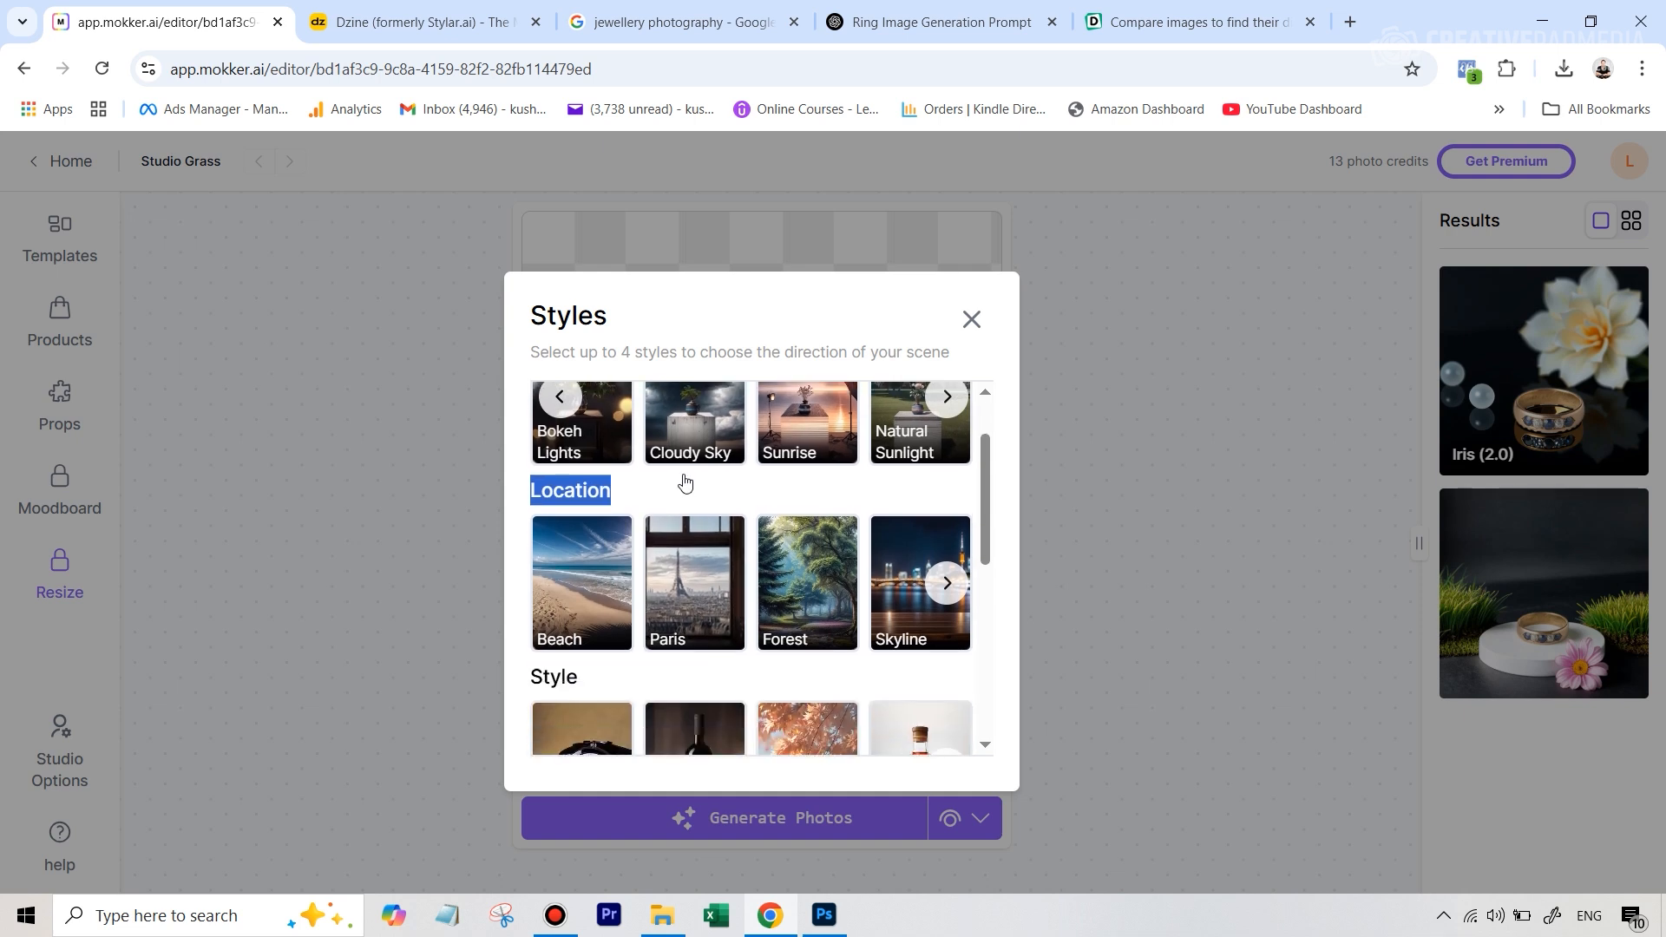
pyautogui.scroll(1, 684, 483)
pyautogui.click(560, 499)
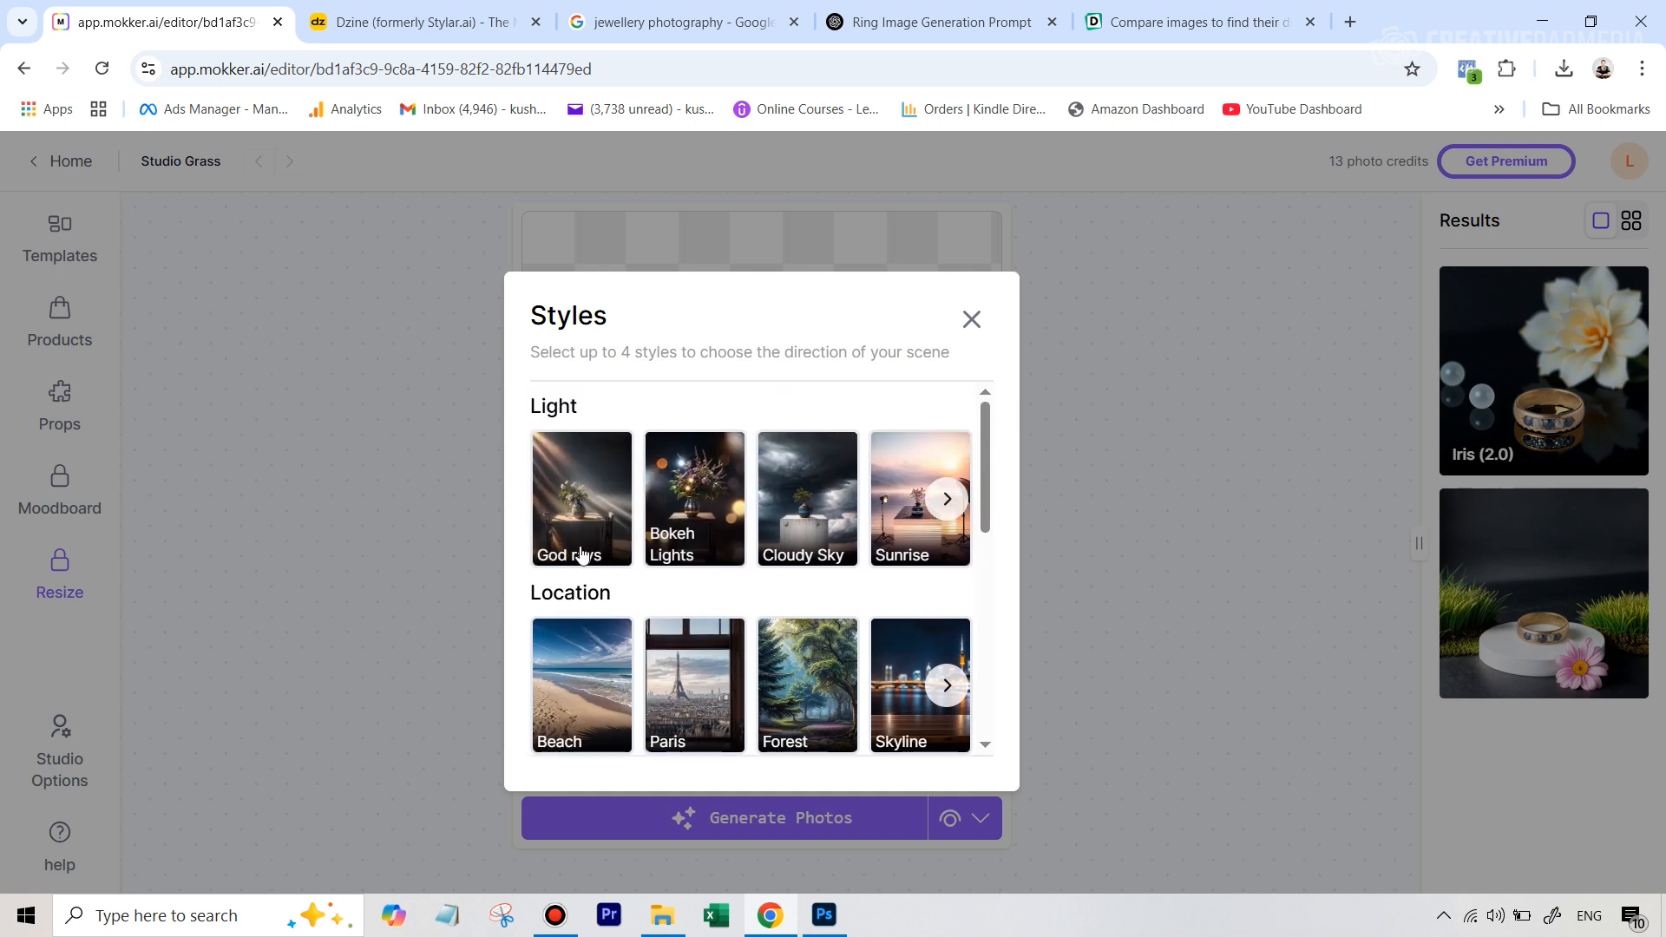
# Browse the Style category and add the Dark Vibe style to the scene
pyautogui.scroll(-4, 581, 556)
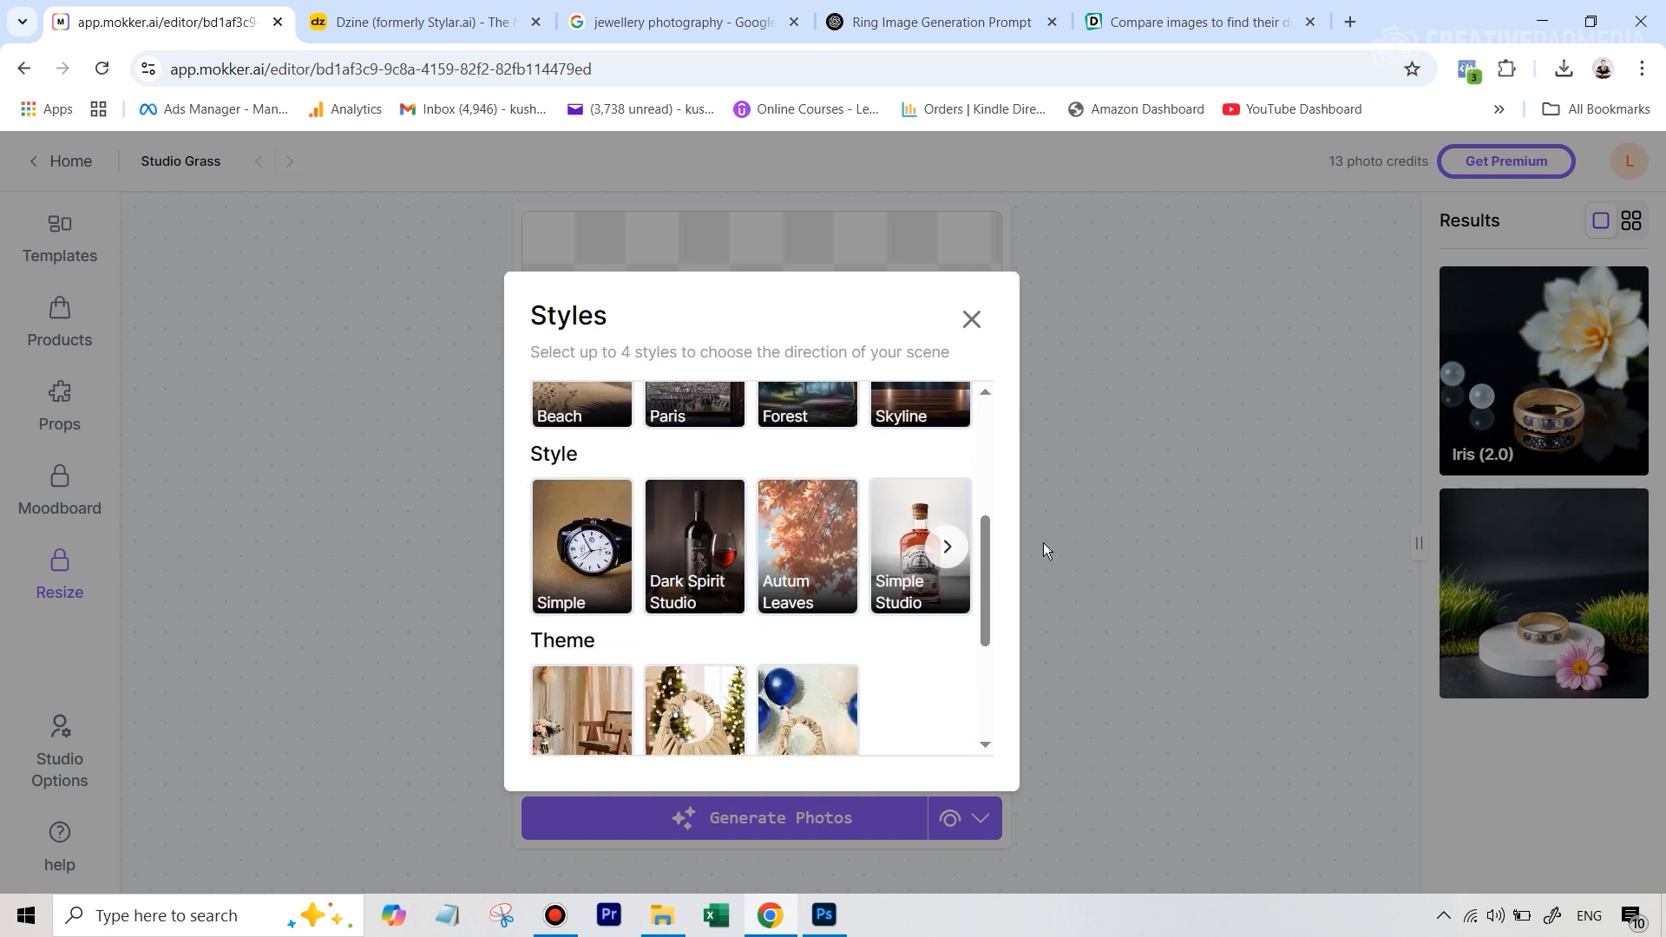
pyautogui.click(947, 546)
pyautogui.click(946, 546)
pyautogui.click(947, 545)
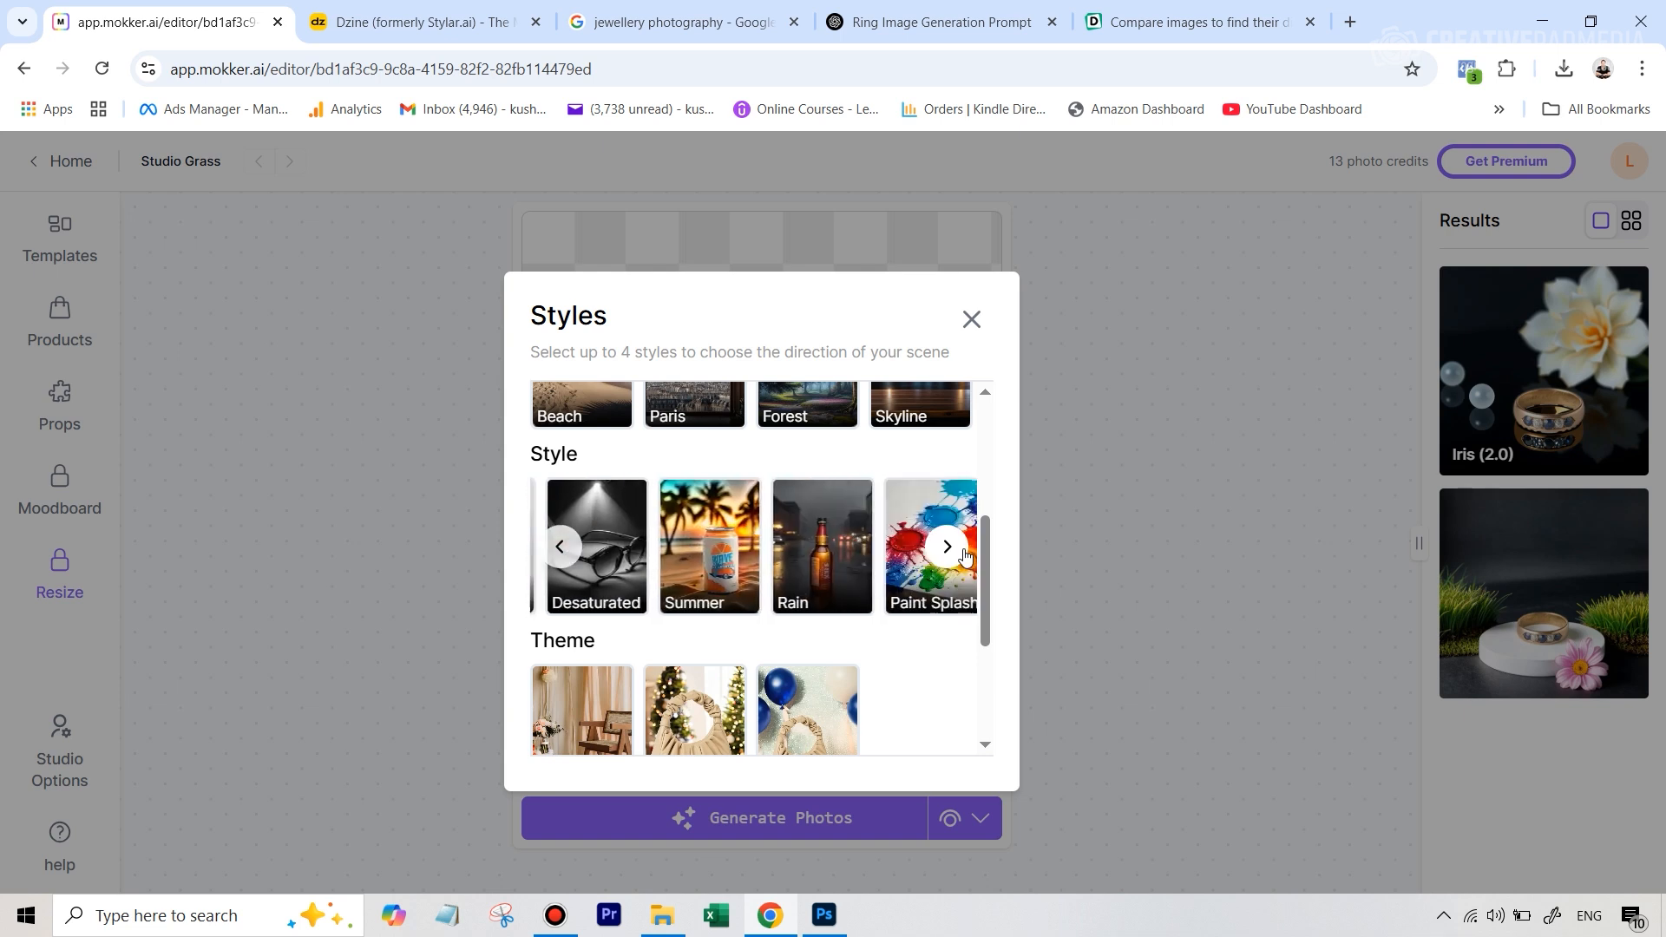
pyautogui.click(947, 546)
pyautogui.click(946, 546)
pyautogui.click(947, 546)
pyautogui.click(954, 564)
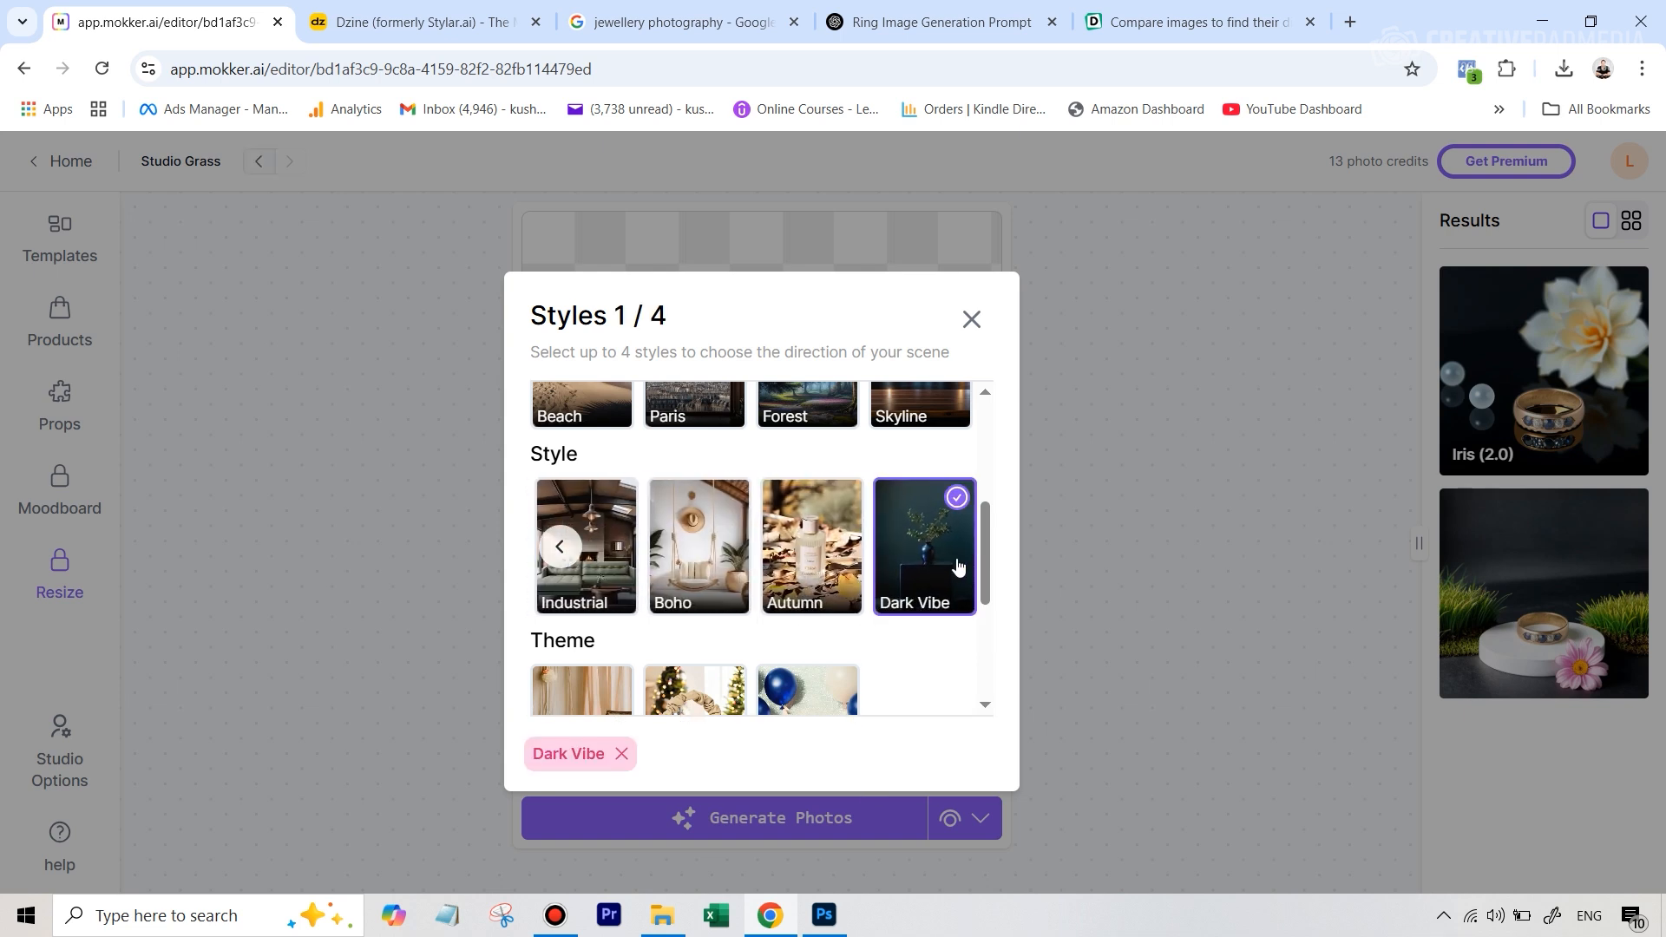
pyautogui.click(972, 319)
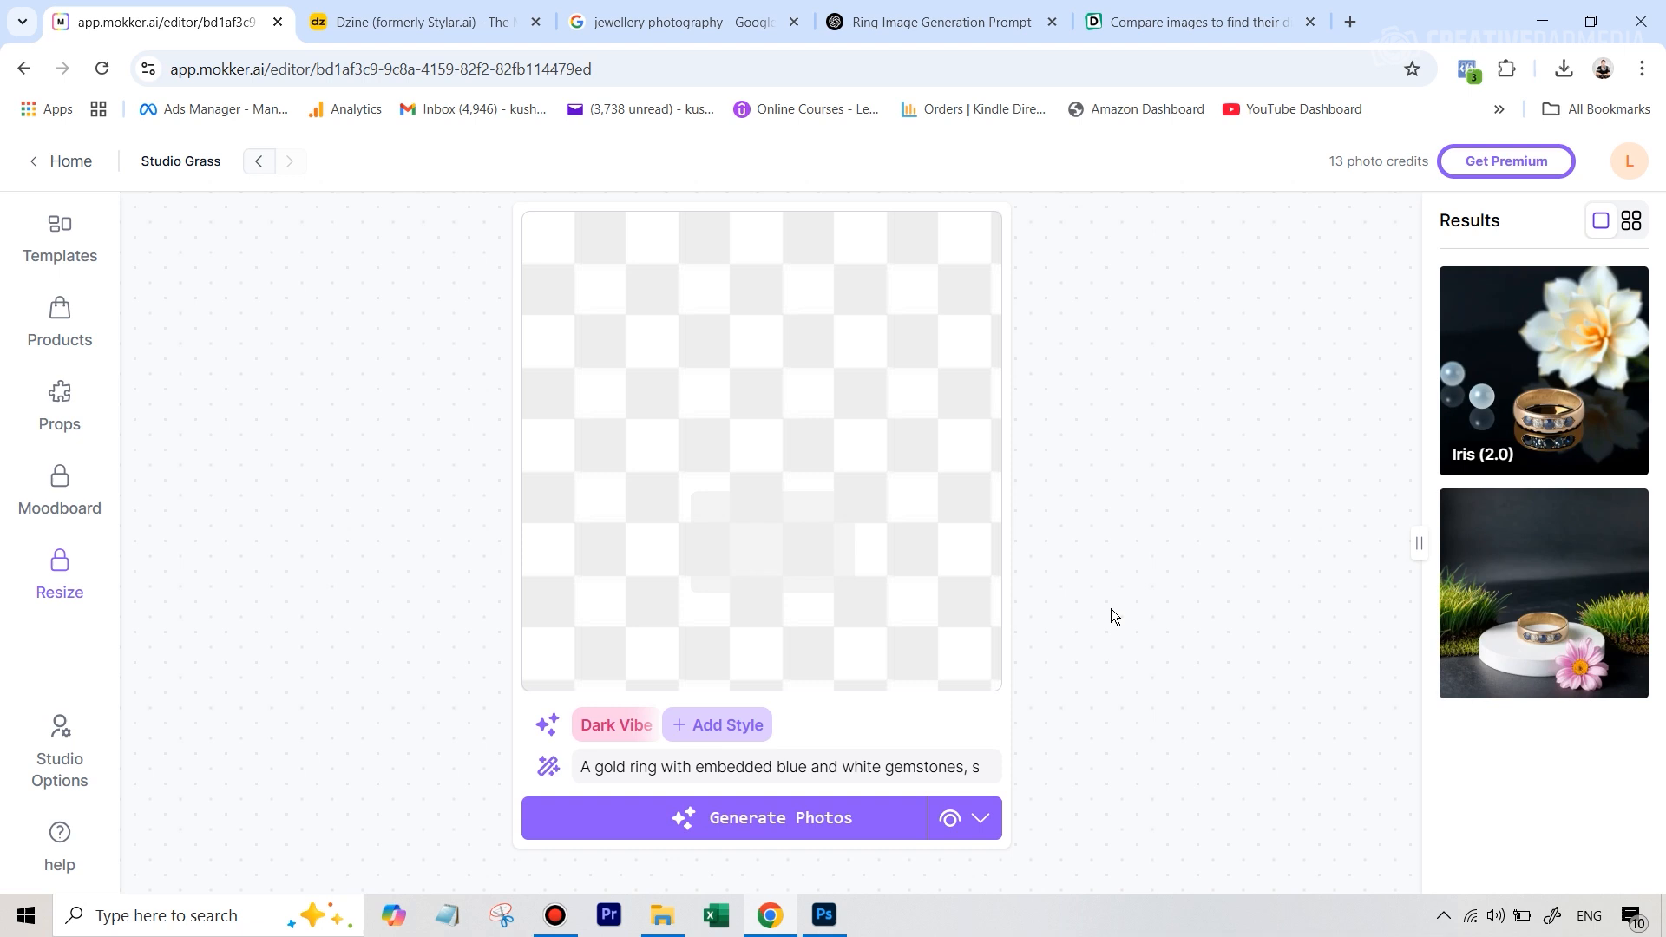
# Switch to Dzine and open its Image-to-Image tool in a new project
pyautogui.moveTo(1480, 440)
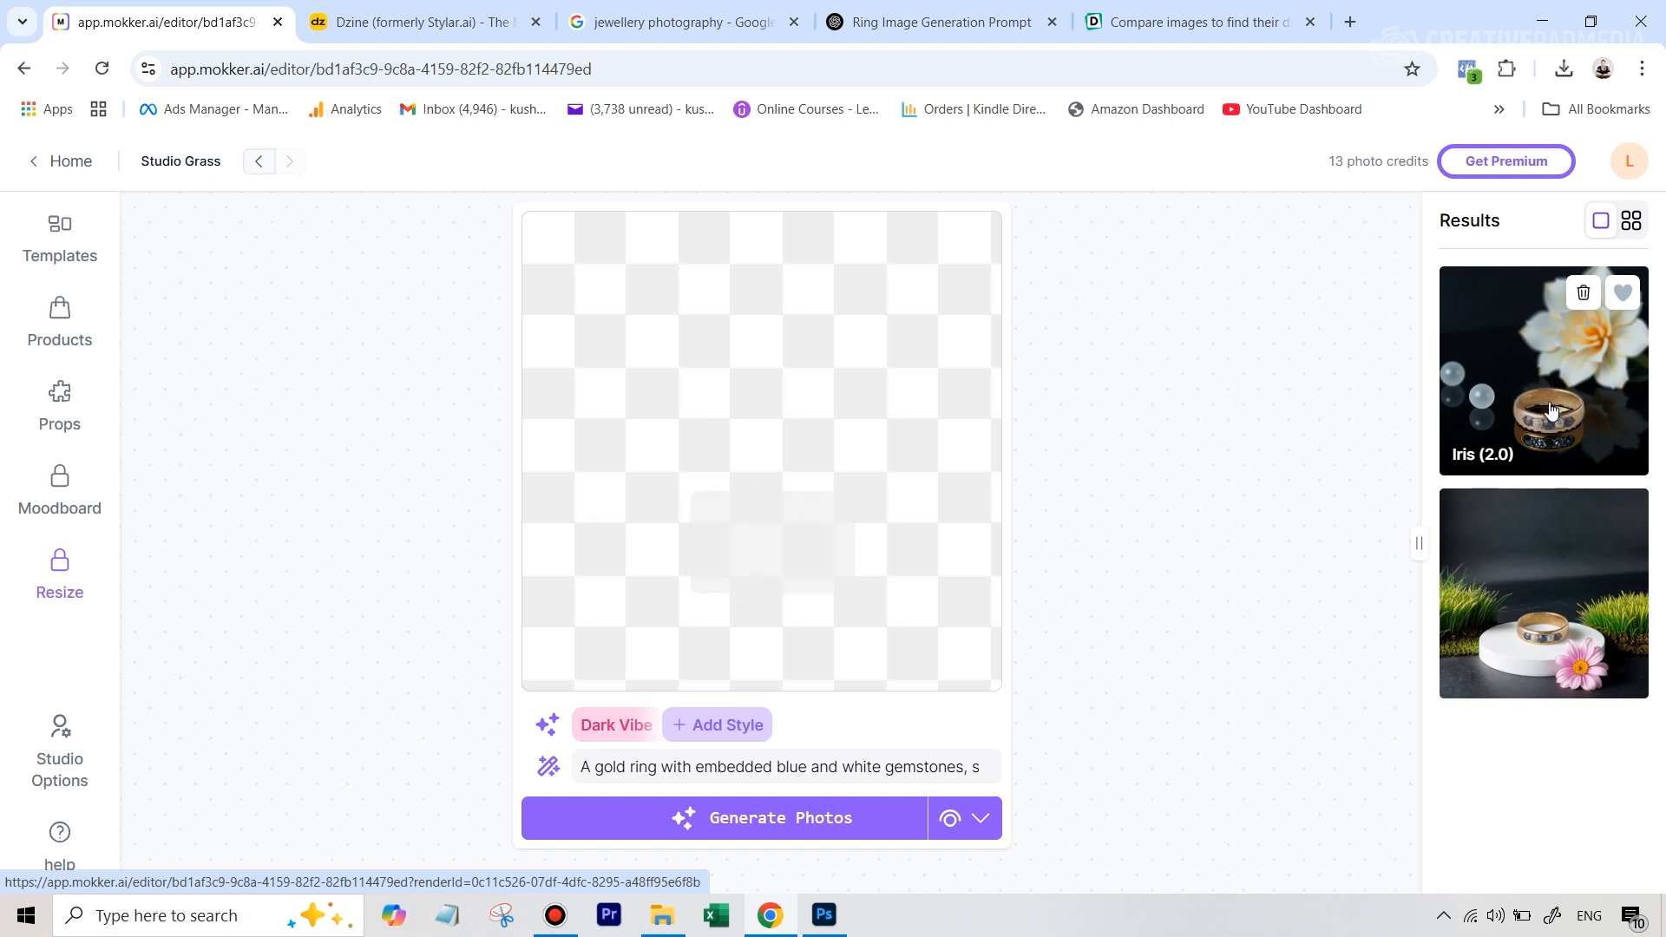
pyautogui.click(364, 21)
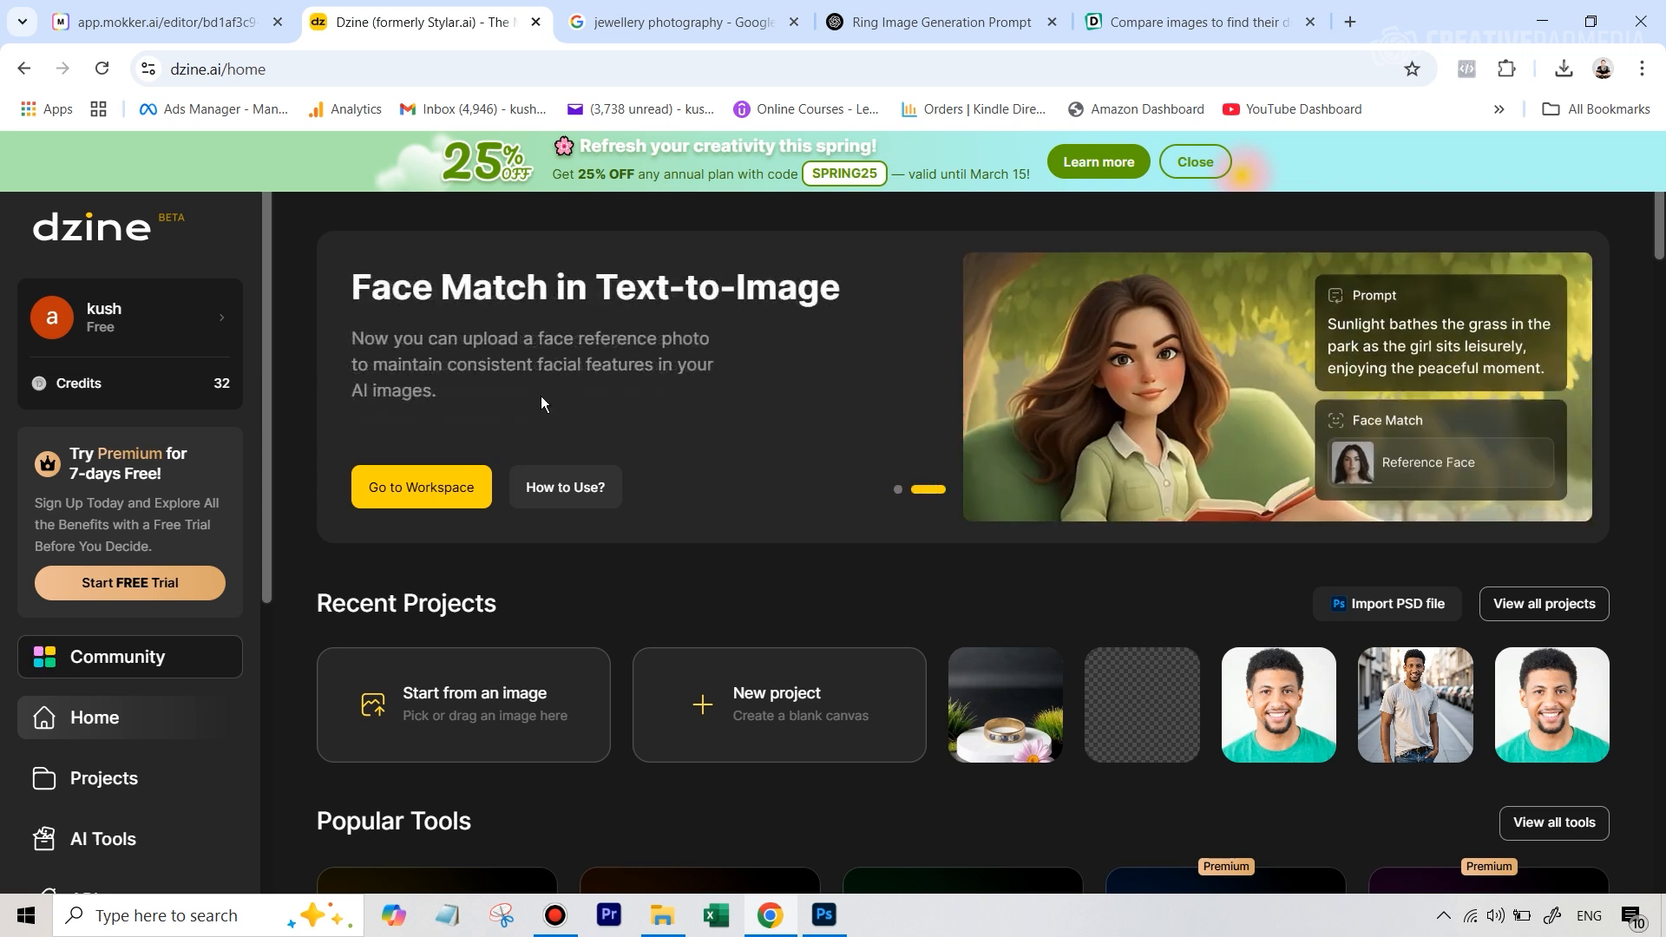
pyautogui.scroll(-4, 785, 404)
pyautogui.scroll(4, 803, 401)
pyautogui.scroll(-5, 808, 549)
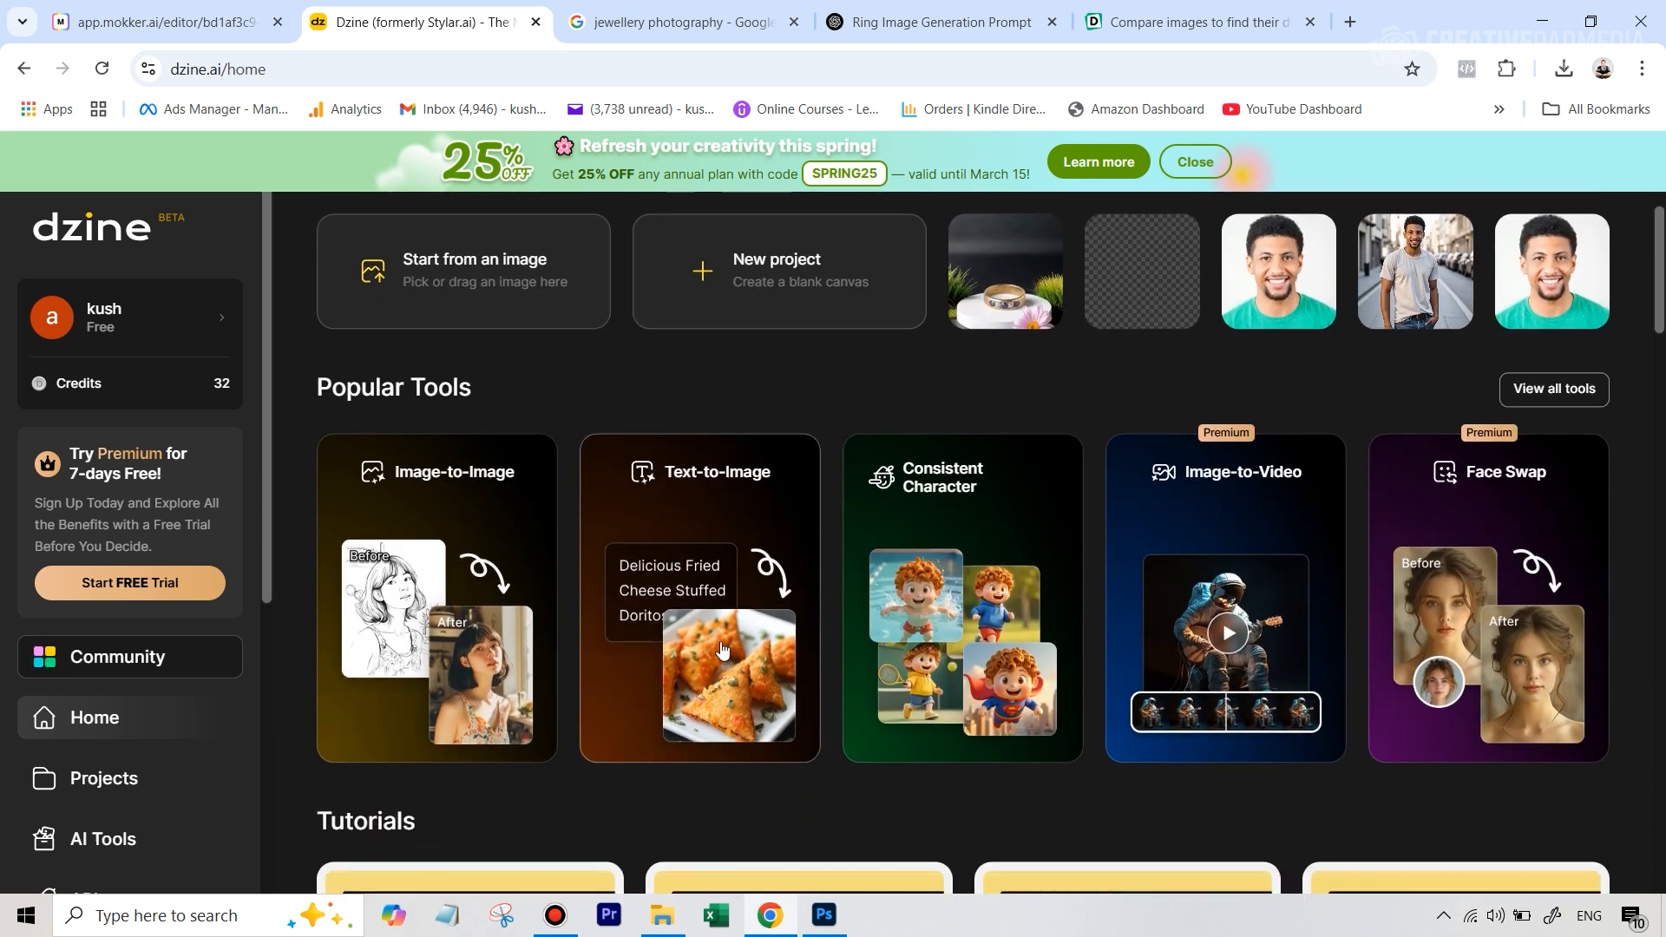
pyautogui.click(481, 498)
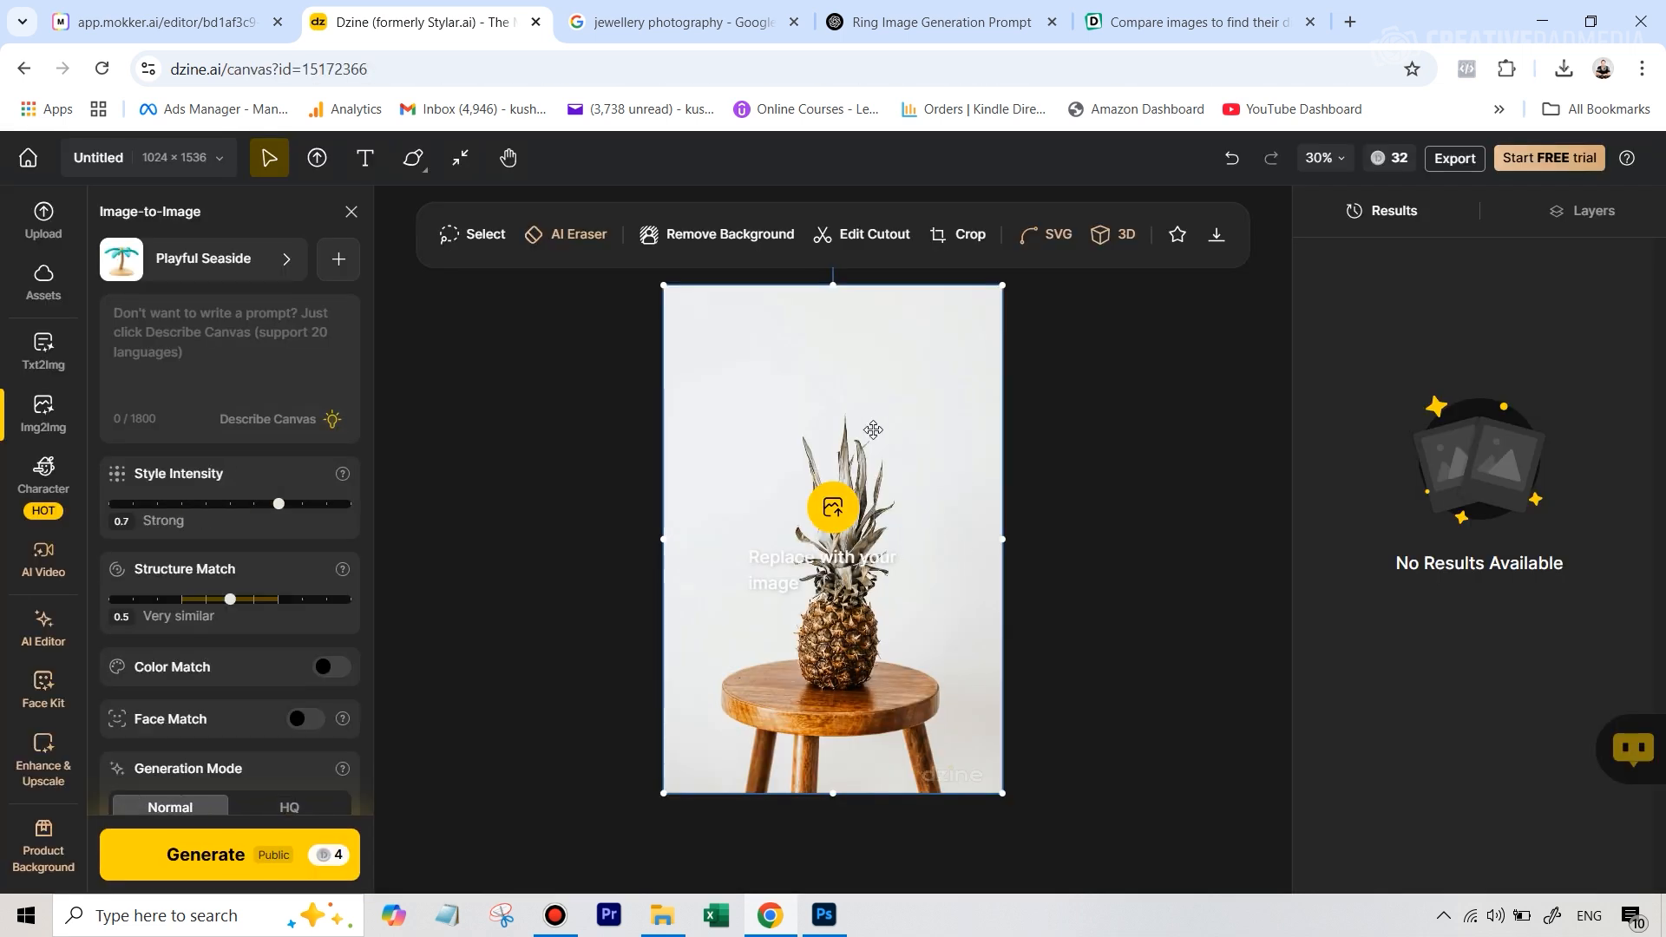
# Replace the sample pineapple image with the copied ring box photo and choose the realistic Shining Jewelry style
pyautogui.press('Delete')
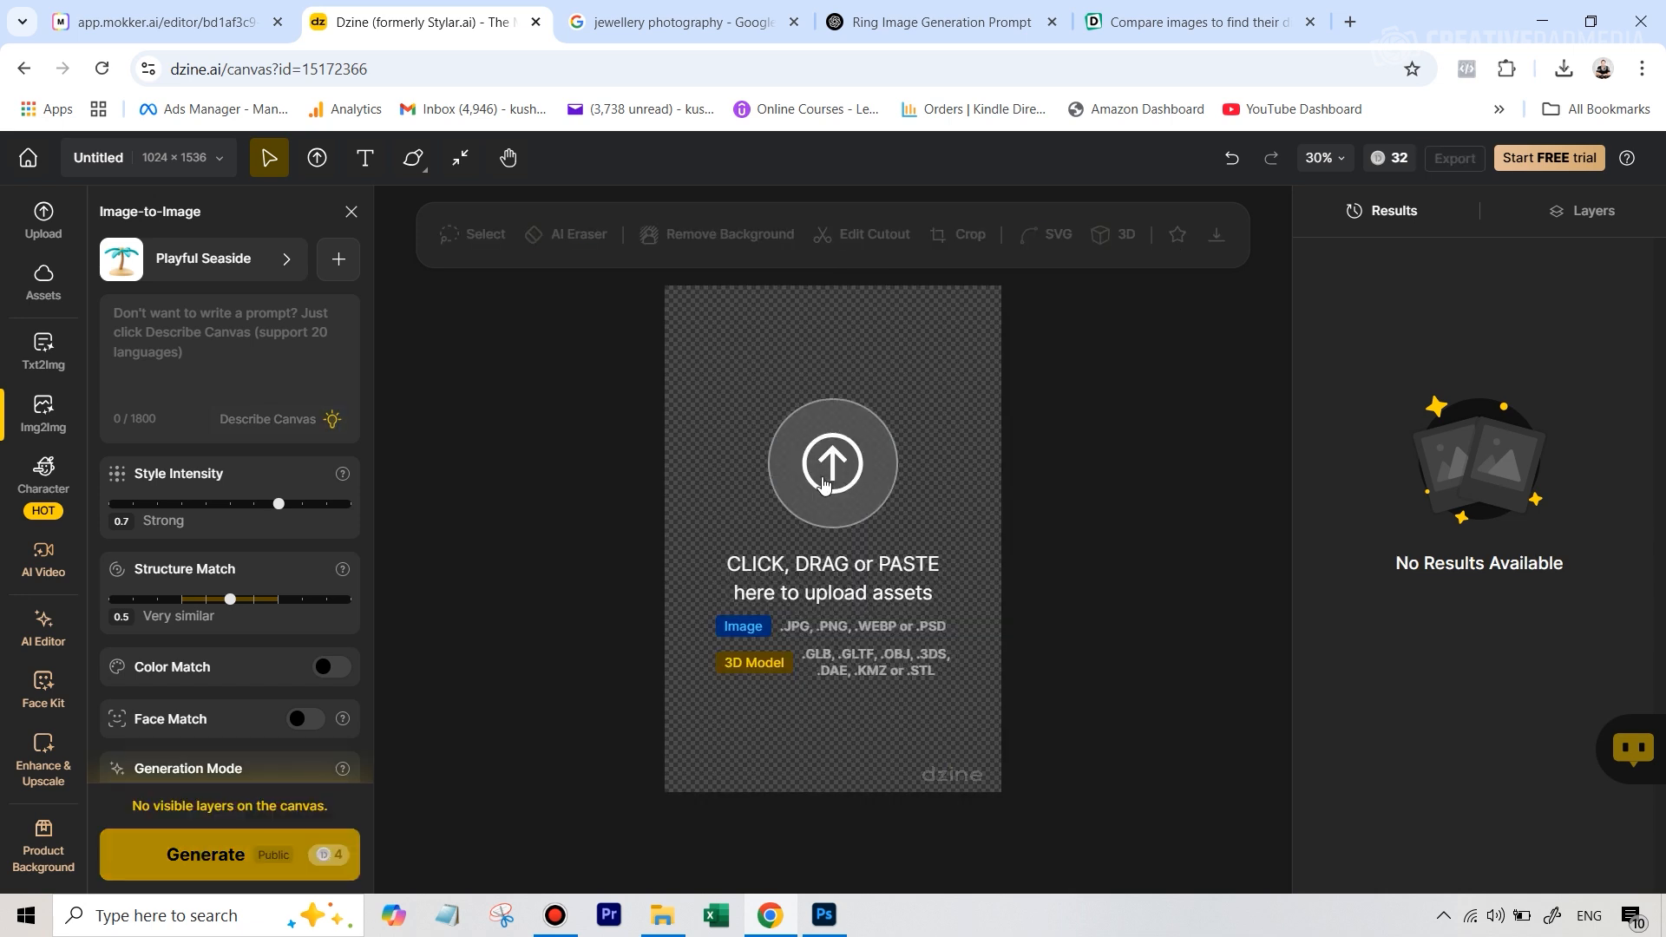
pyautogui.hotkey('ctrl', 'v')
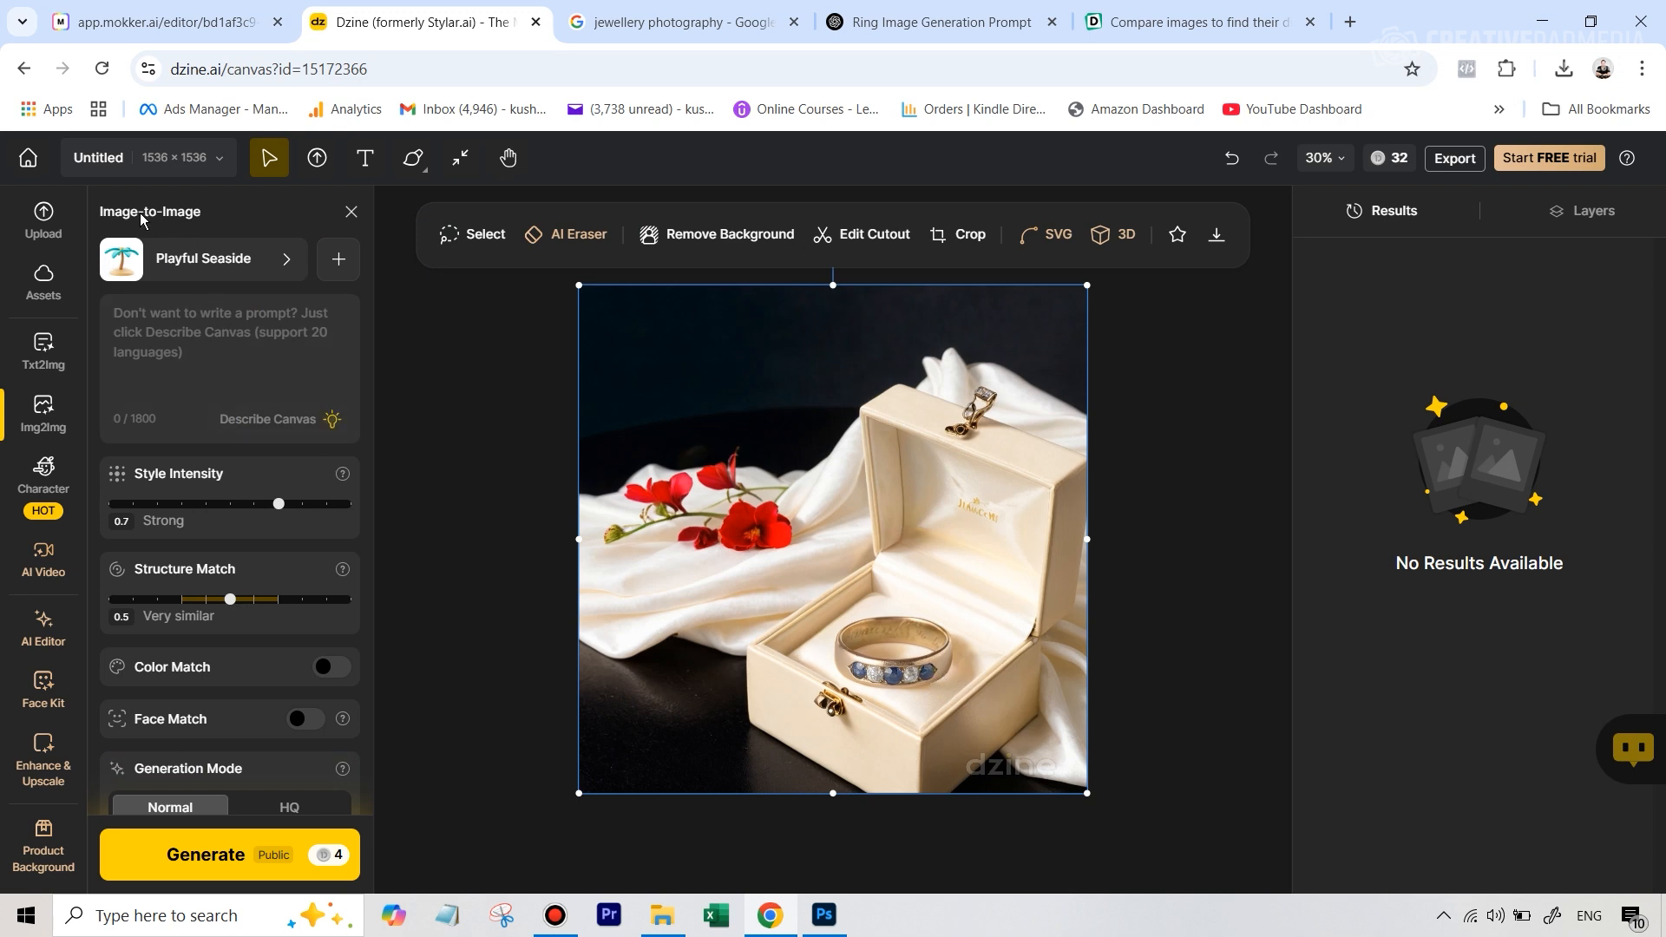
pyautogui.click(239, 270)
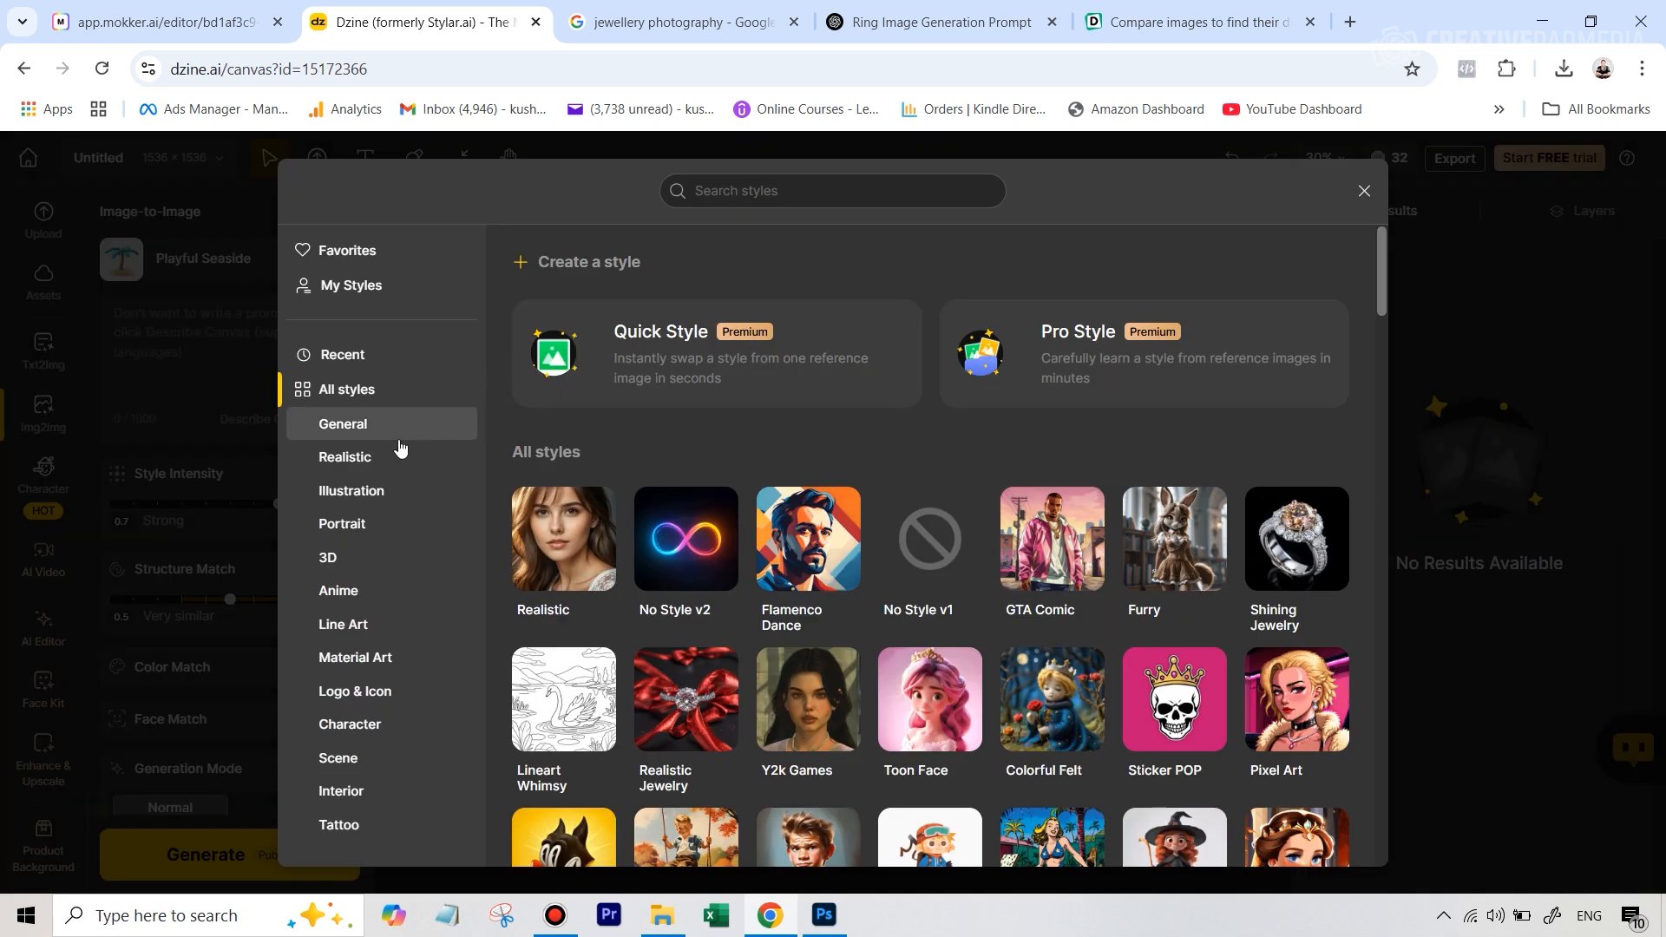
pyautogui.click(350, 463)
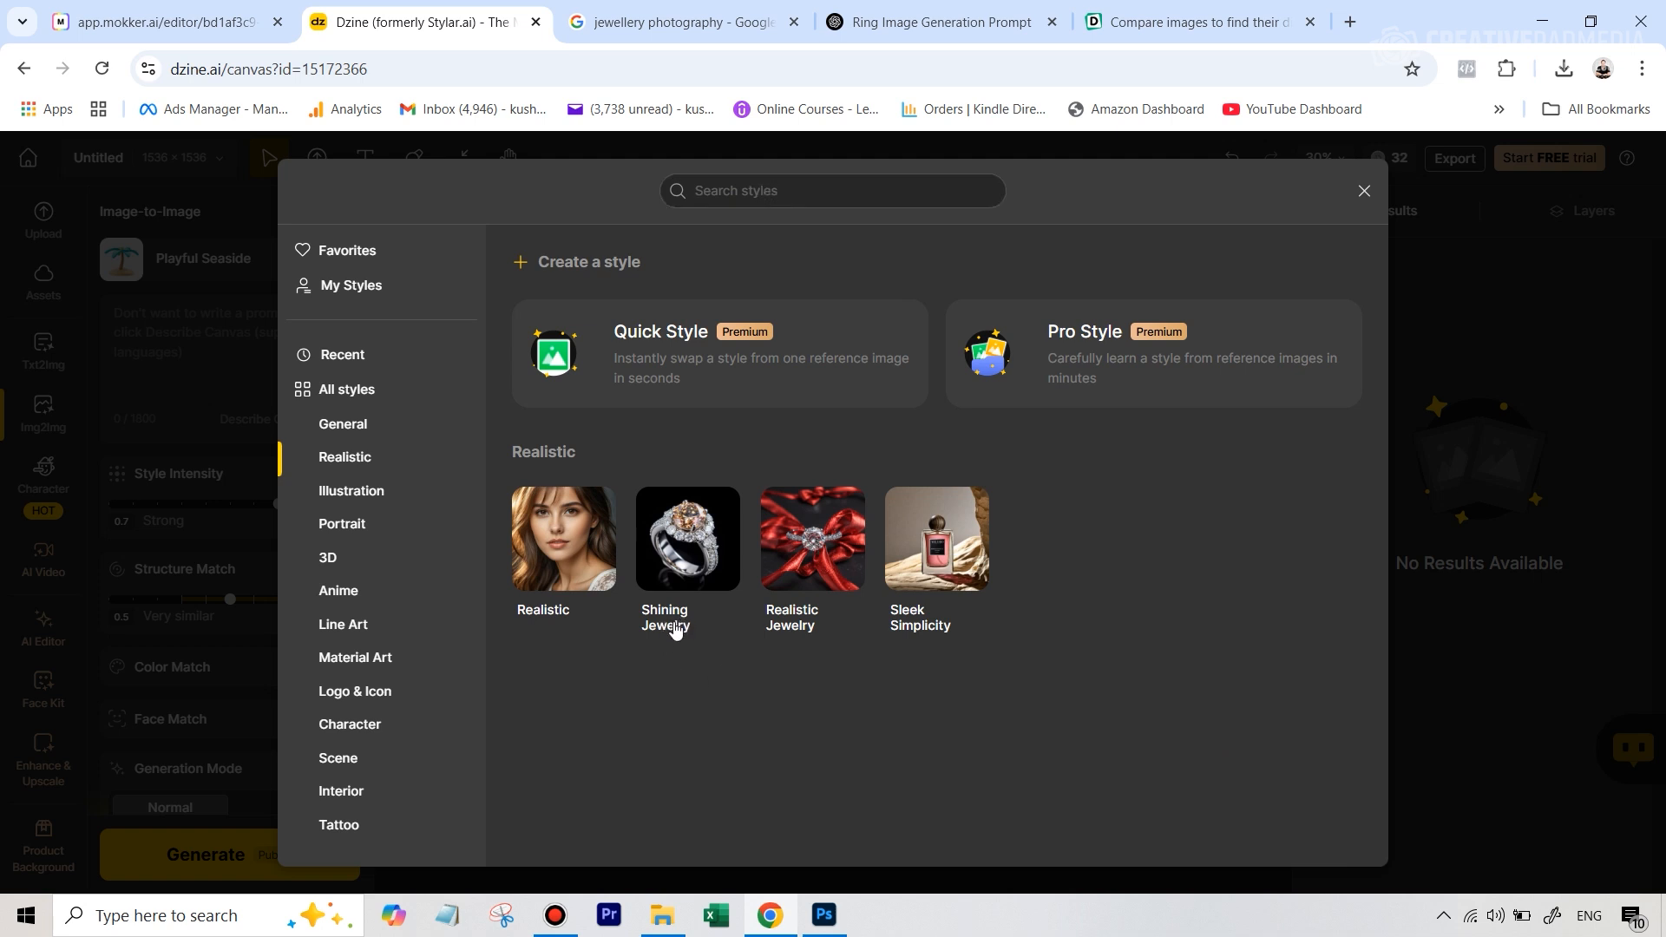
pyautogui.click(666, 580)
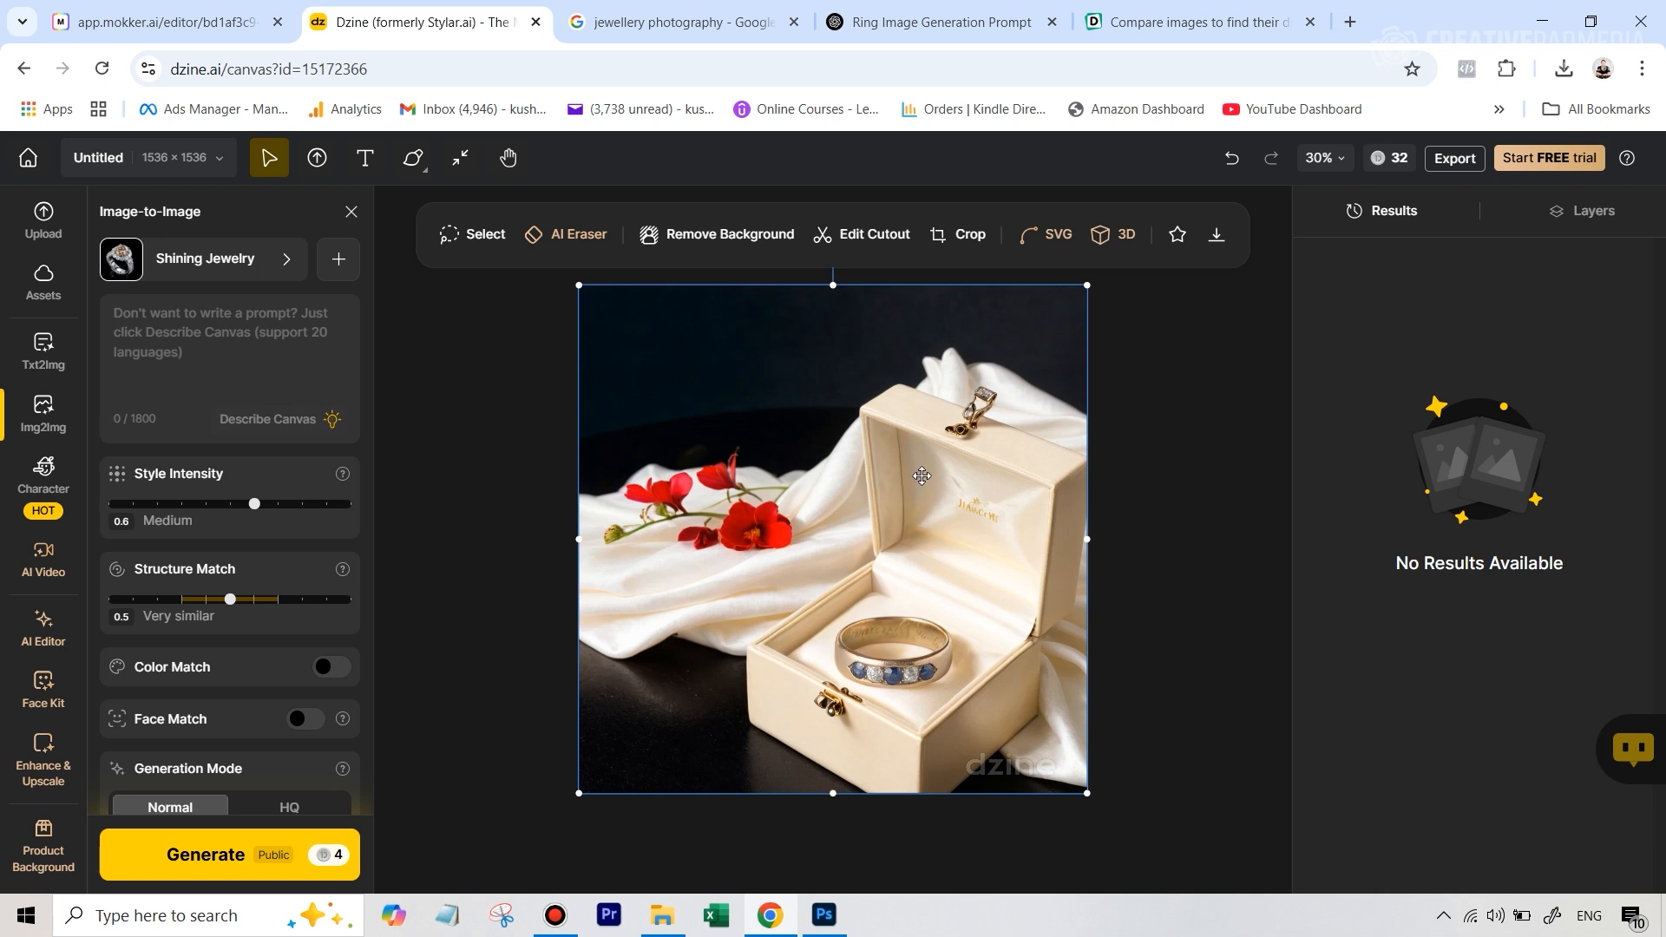
# Set Style Intensity and Structure Match to 1 and turn on Color Match
pyautogui.moveTo(255, 504); pyautogui.dragTo(393, 505)
pyautogui.moveTo(230, 599); pyautogui.dragTo(383, 599)
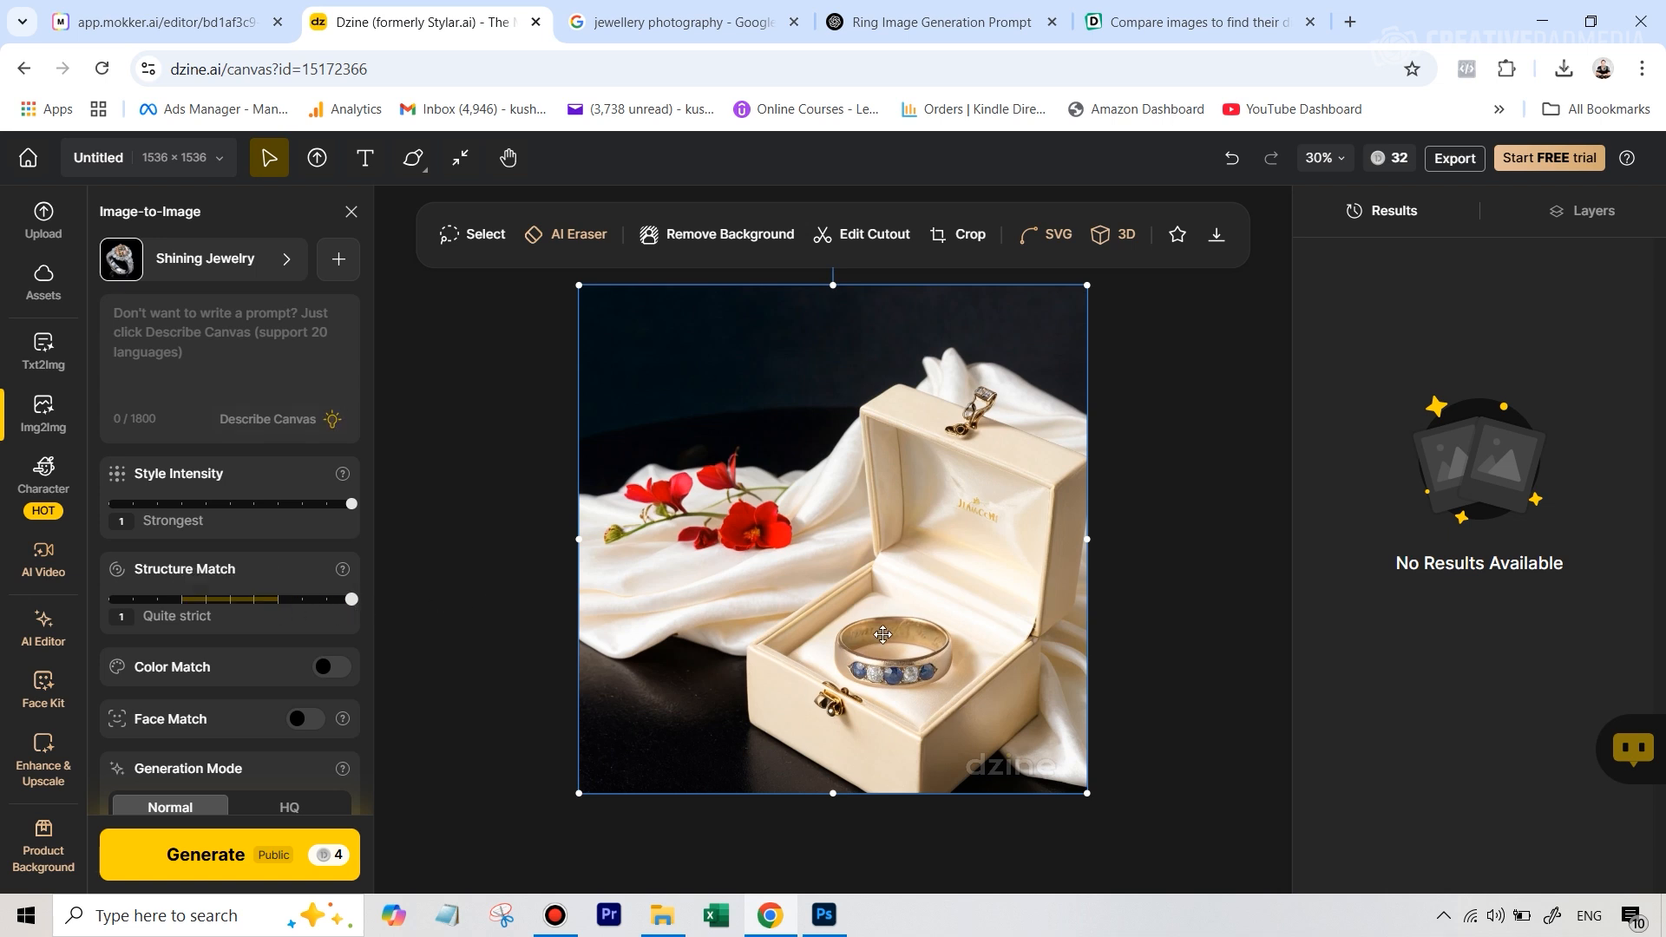
pyautogui.scroll(-1, 258, 631)
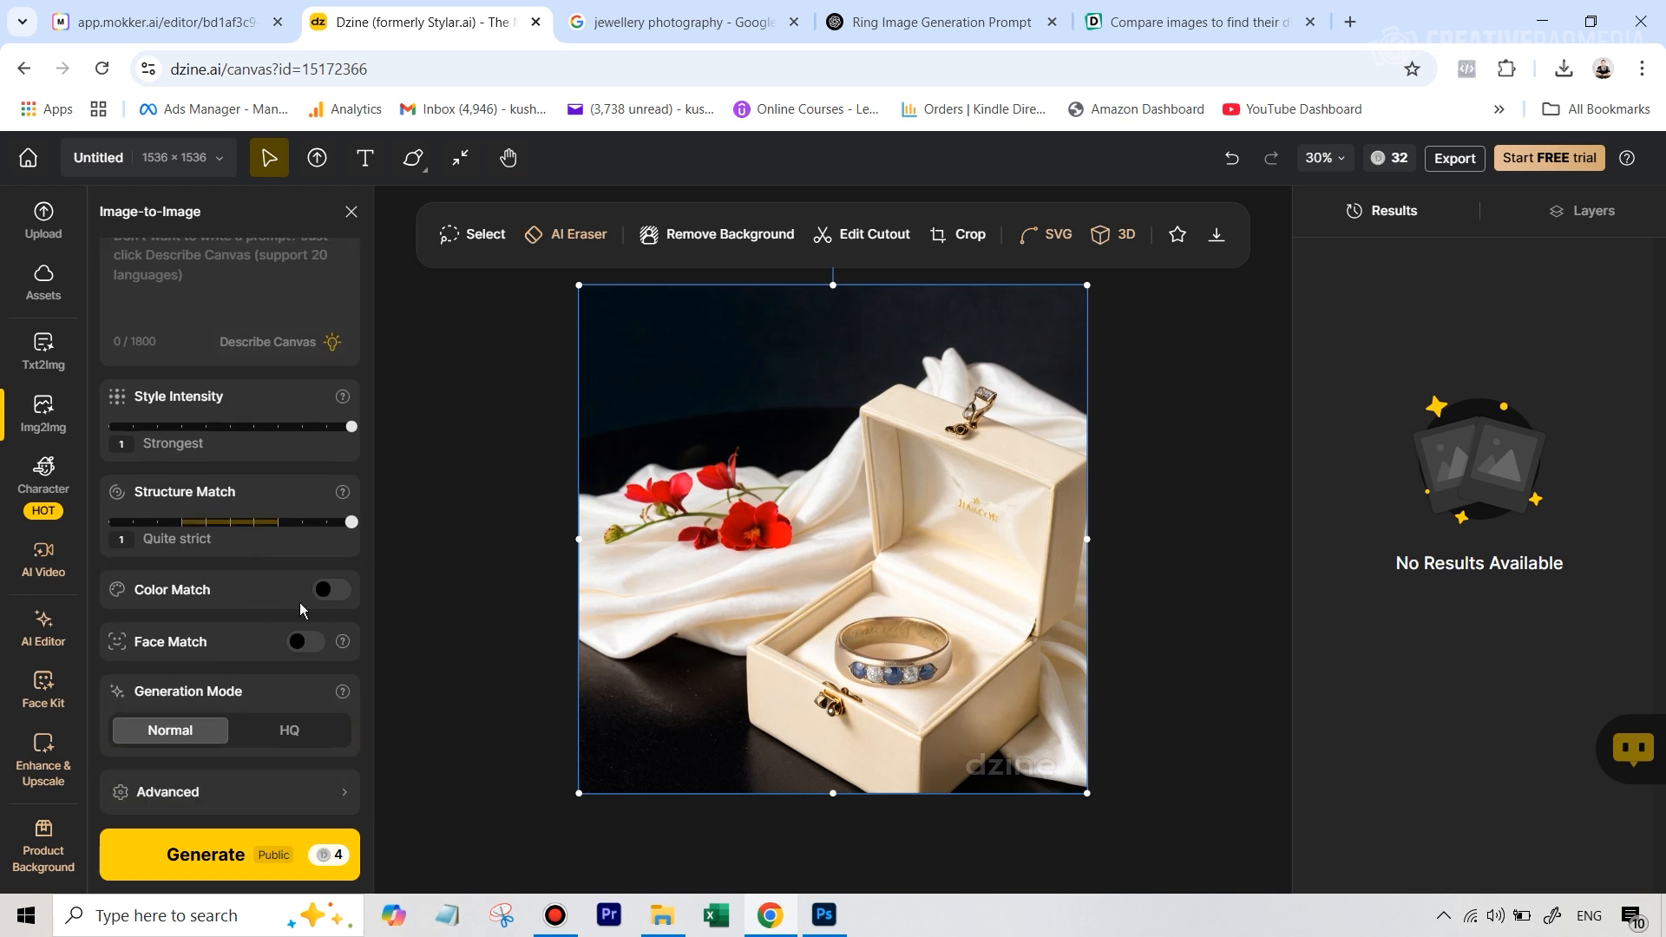
pyautogui.click(328, 595)
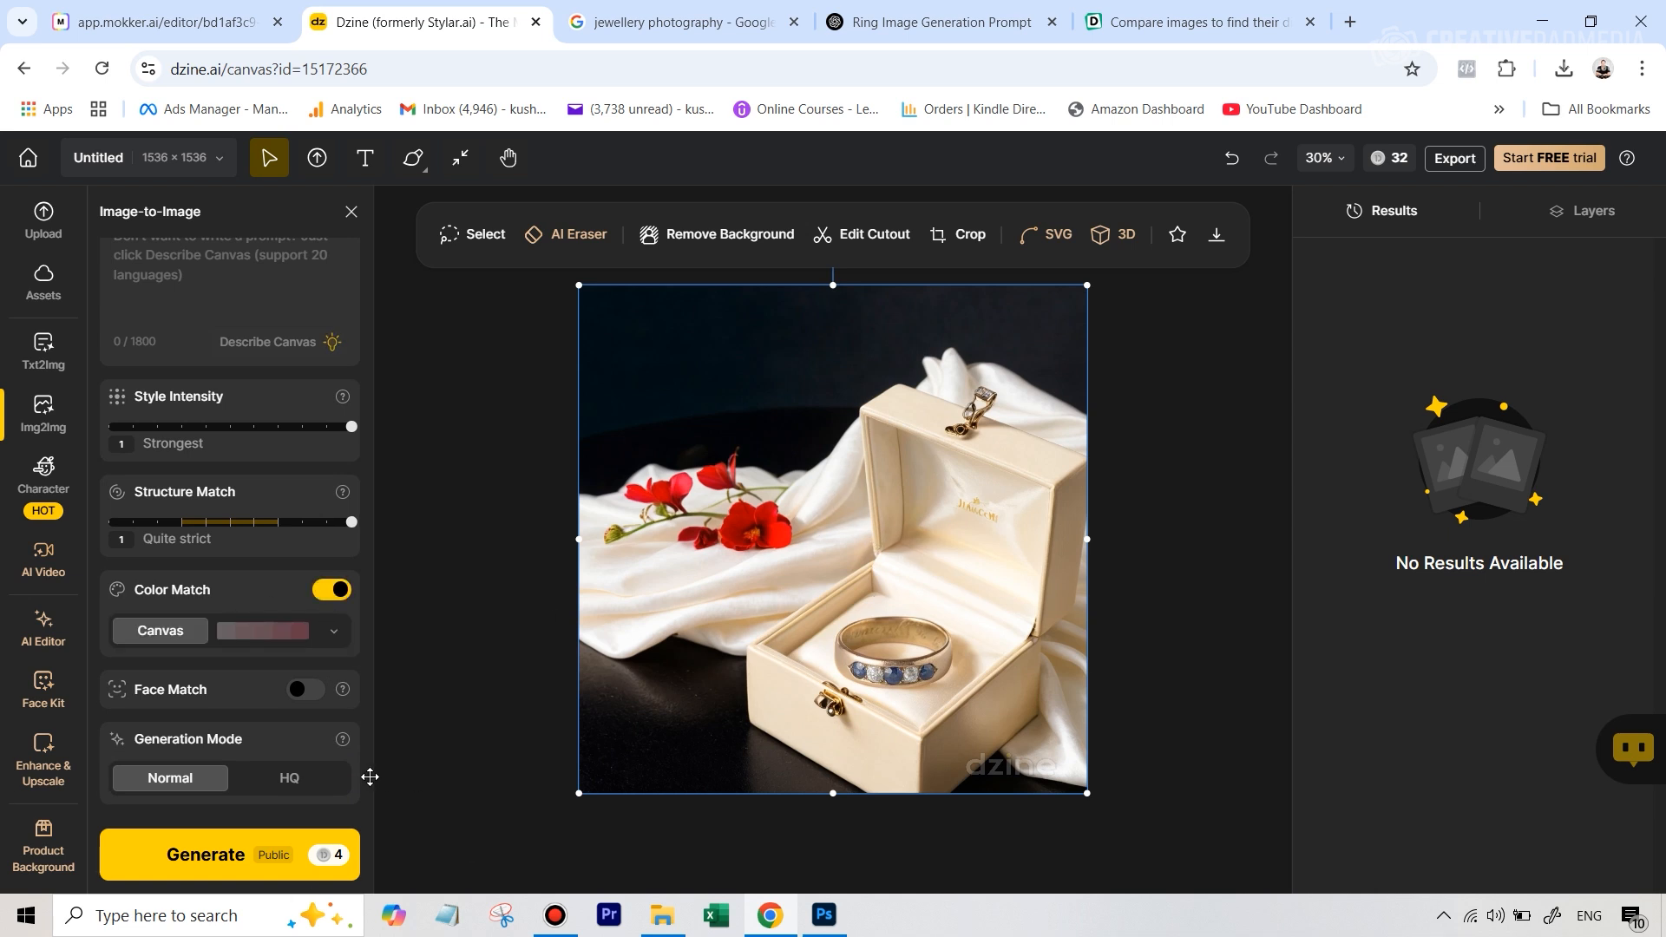
# Generate the Image-to-Image variations in HQ mode and open the first result enlarged
pyautogui.scroll(-1, 254, 685)
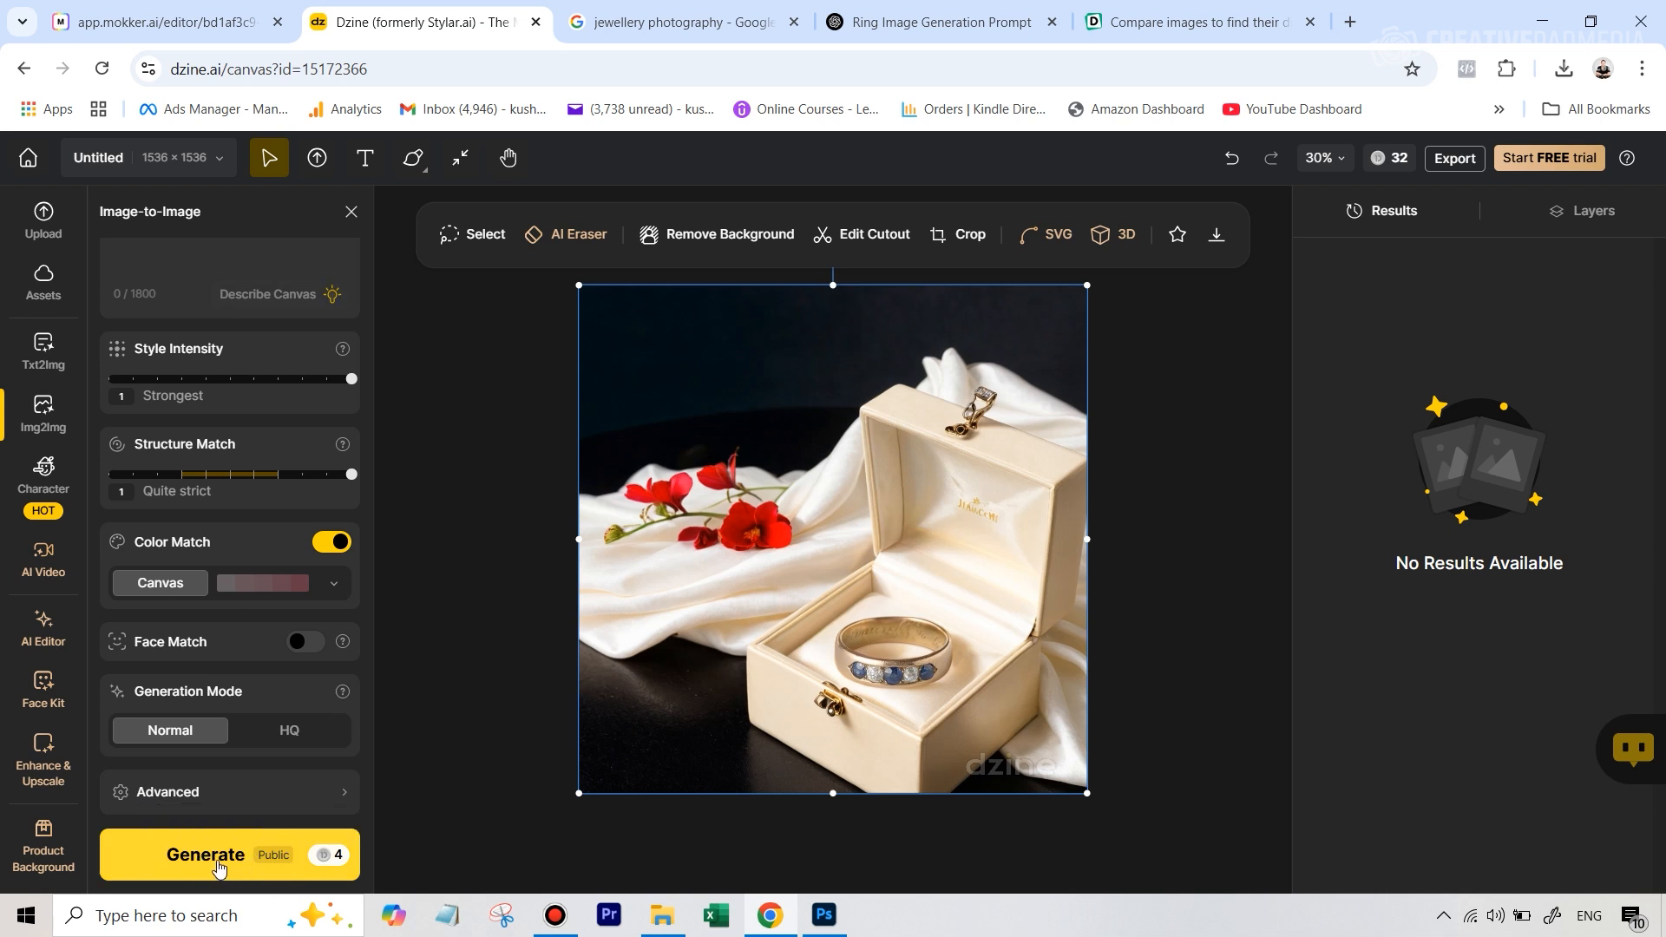
pyautogui.click(287, 736)
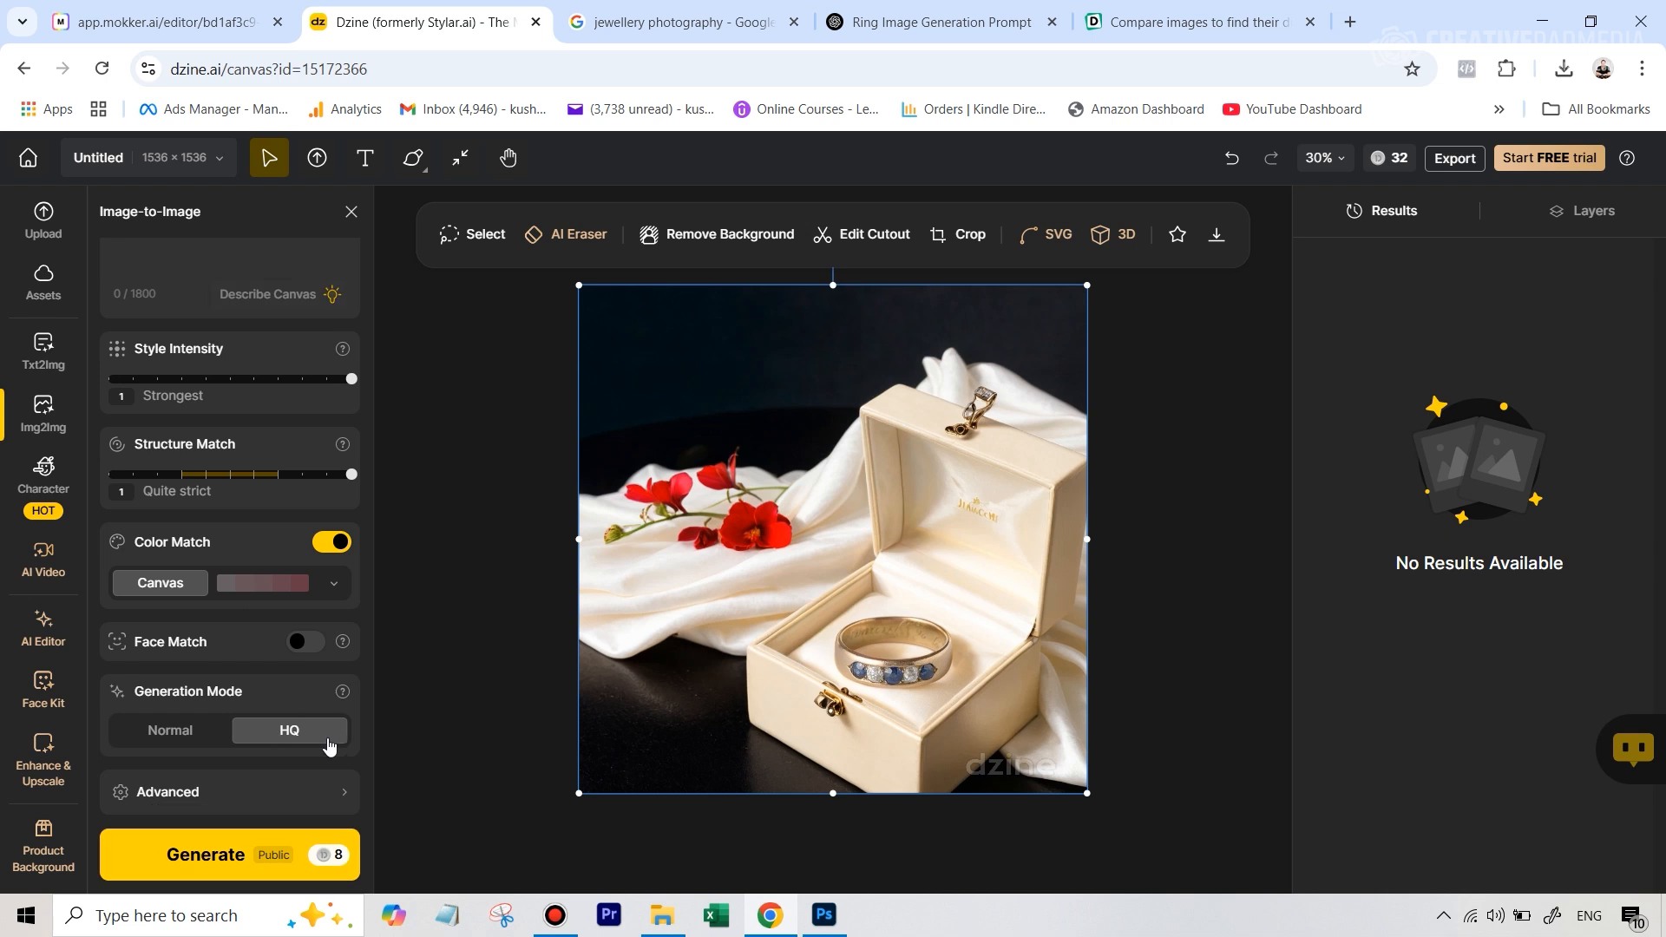
pyautogui.click(227, 864)
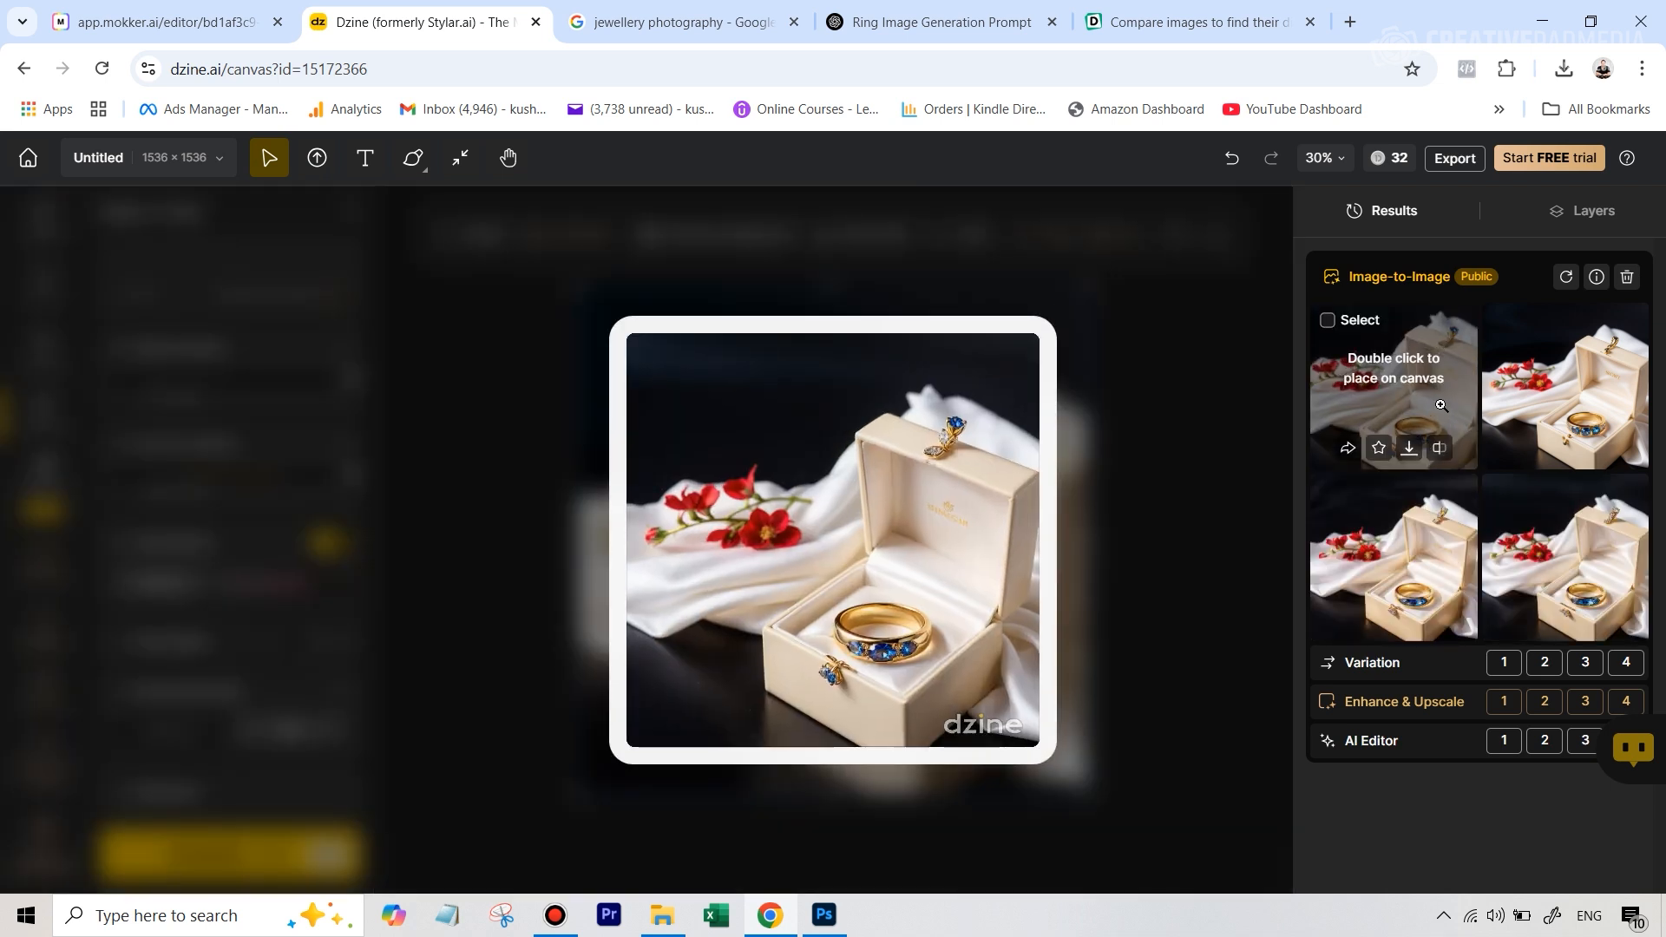
pyautogui.click(1442, 406)
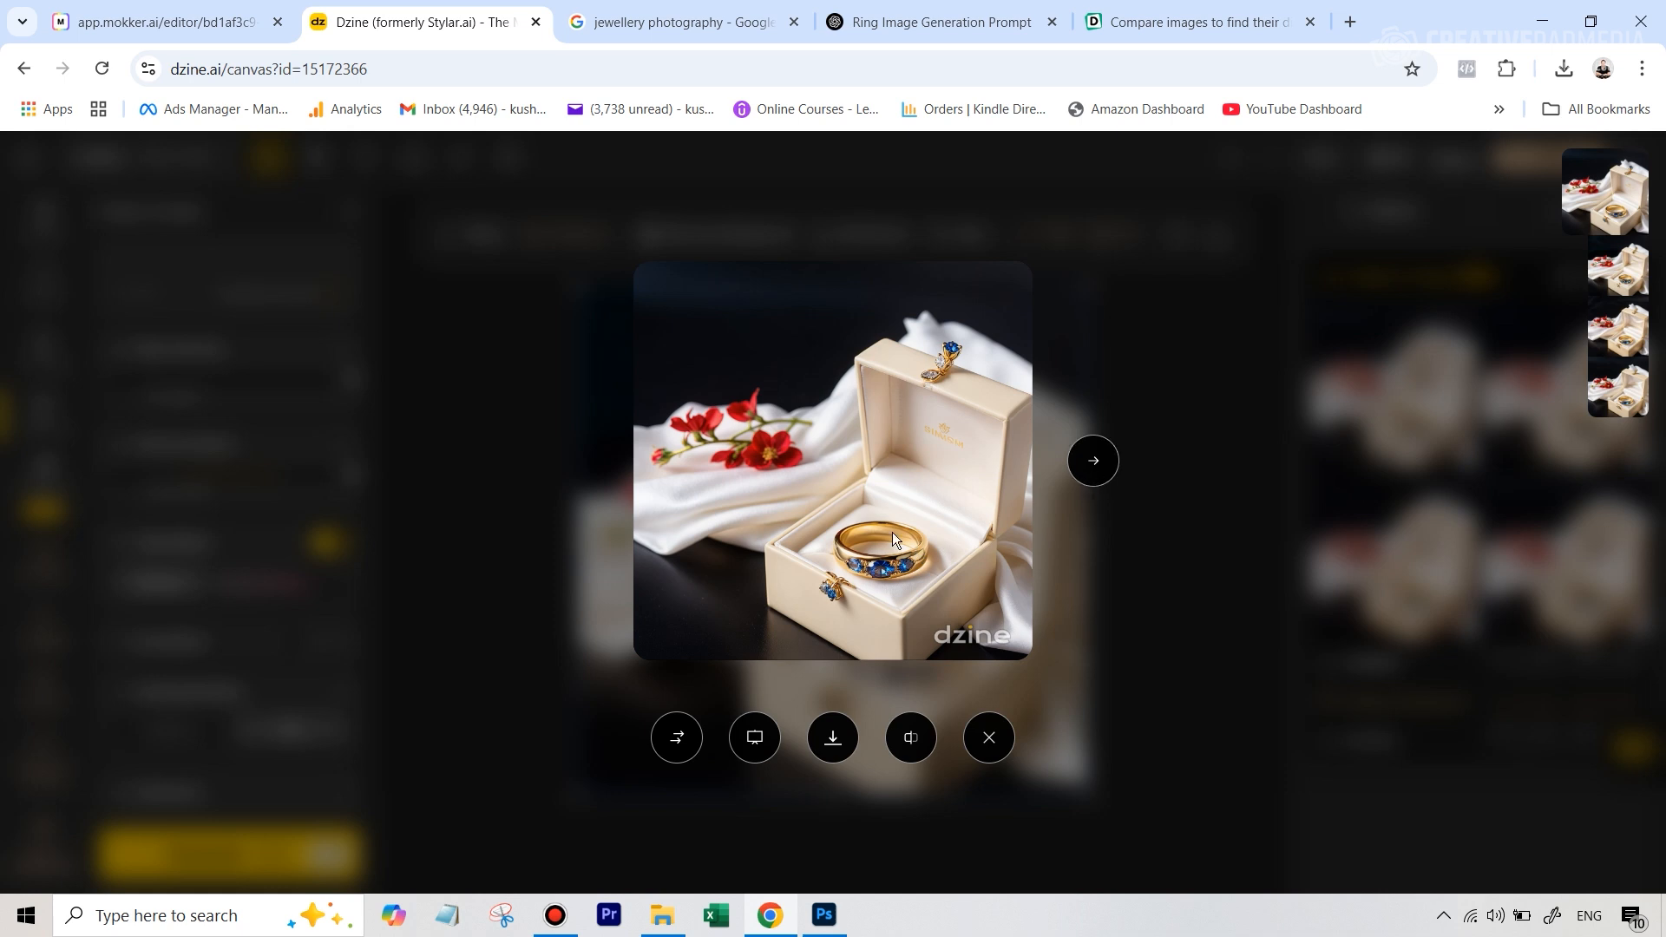
# Browse the four enlarged Image-to-Image results and compare the ring's stones and band in each one
pyautogui.click(1096, 462)
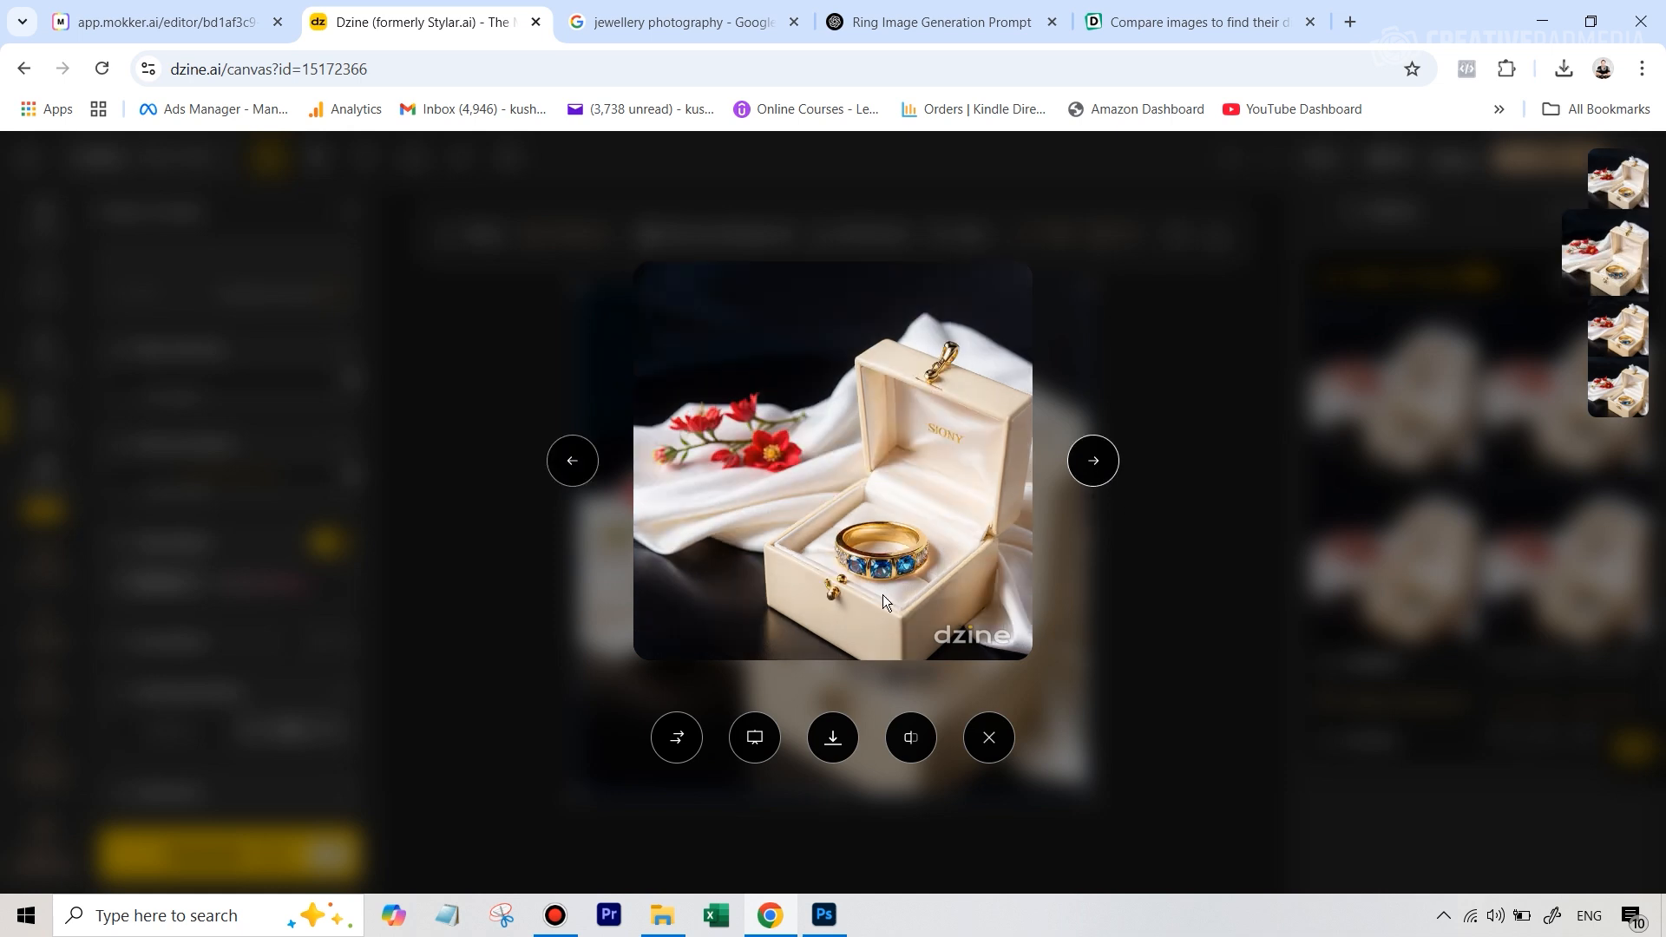
pyautogui.click(1095, 472)
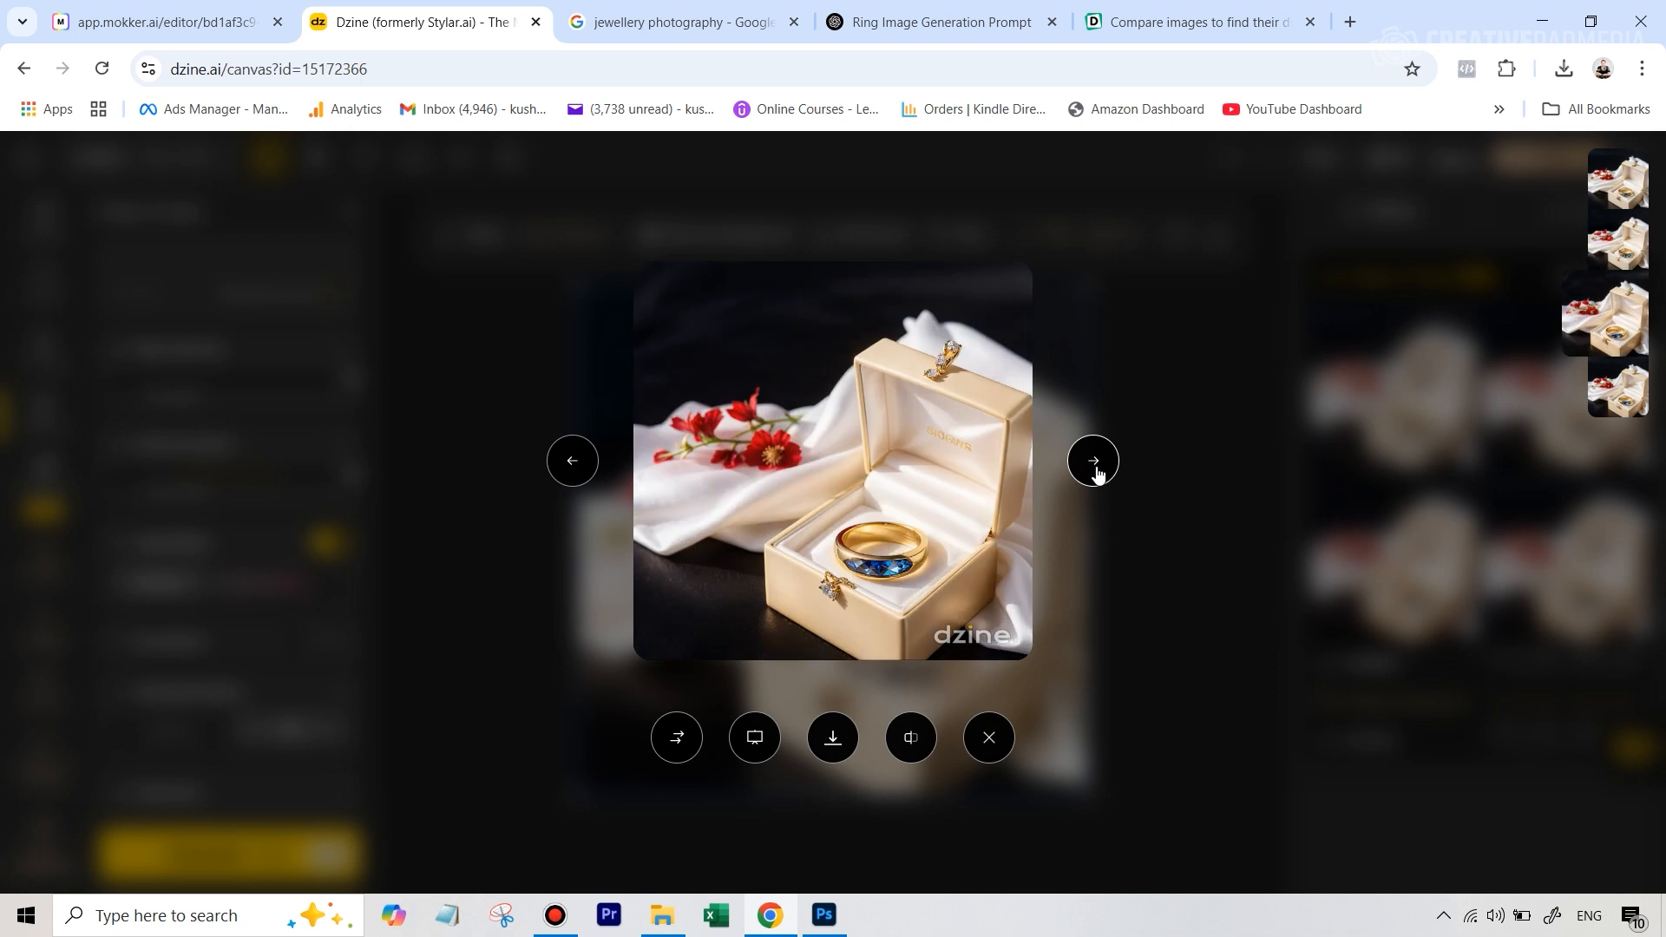
pyautogui.click(1097, 469)
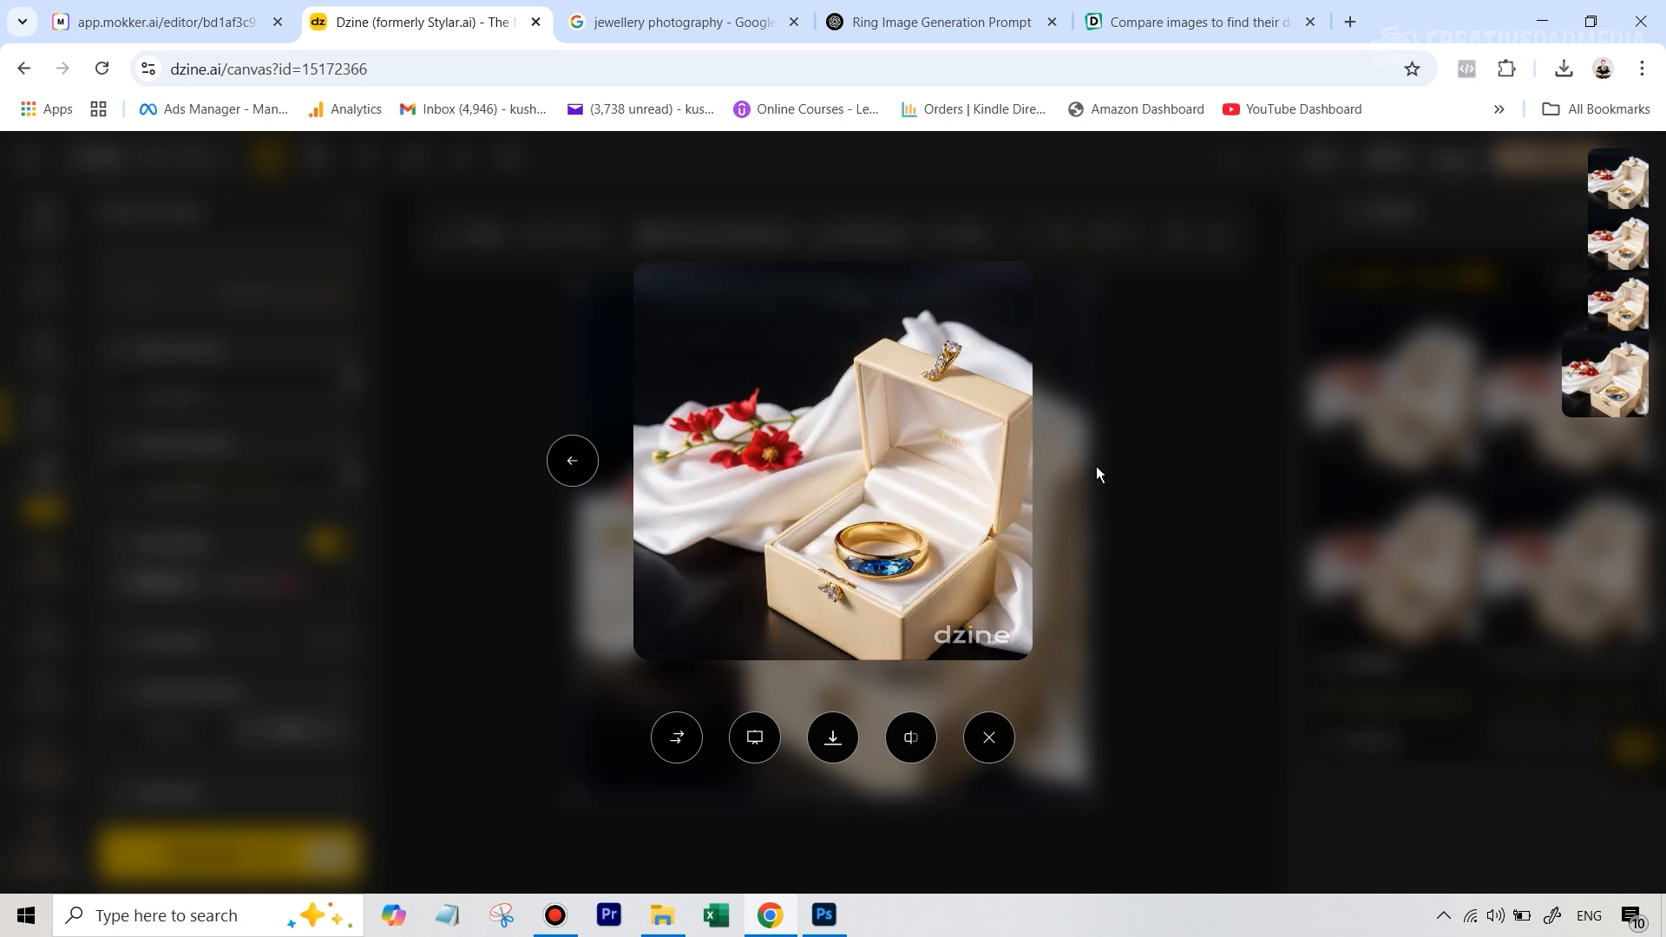
pyautogui.click(1229, 449)
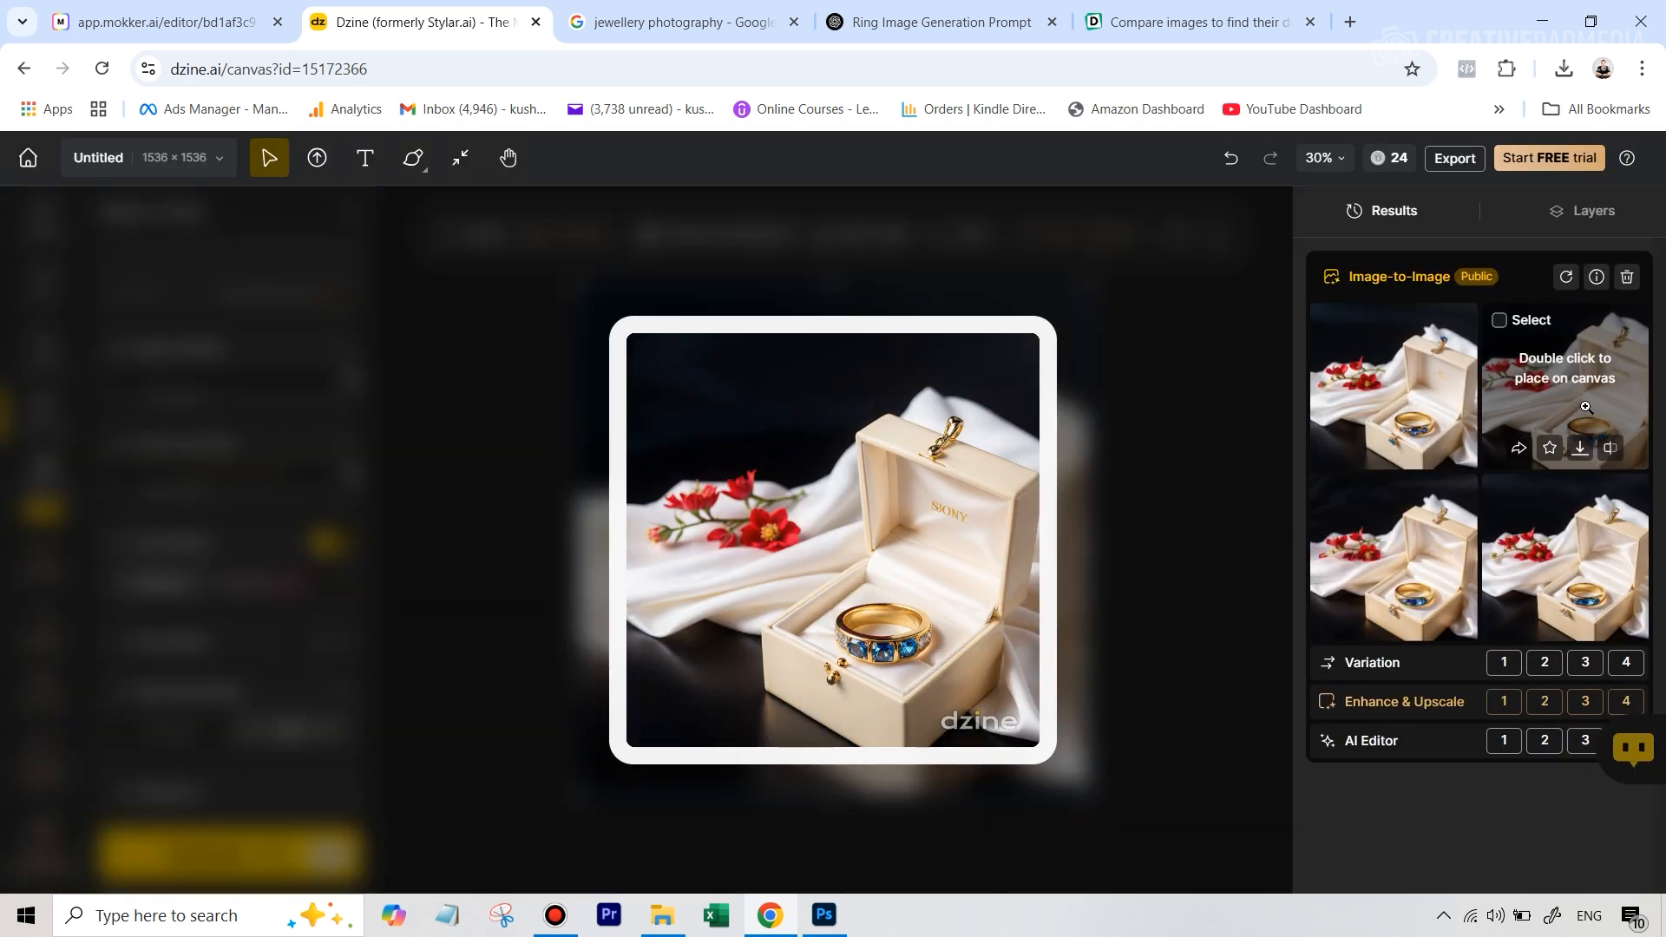
pyautogui.click(1586, 407)
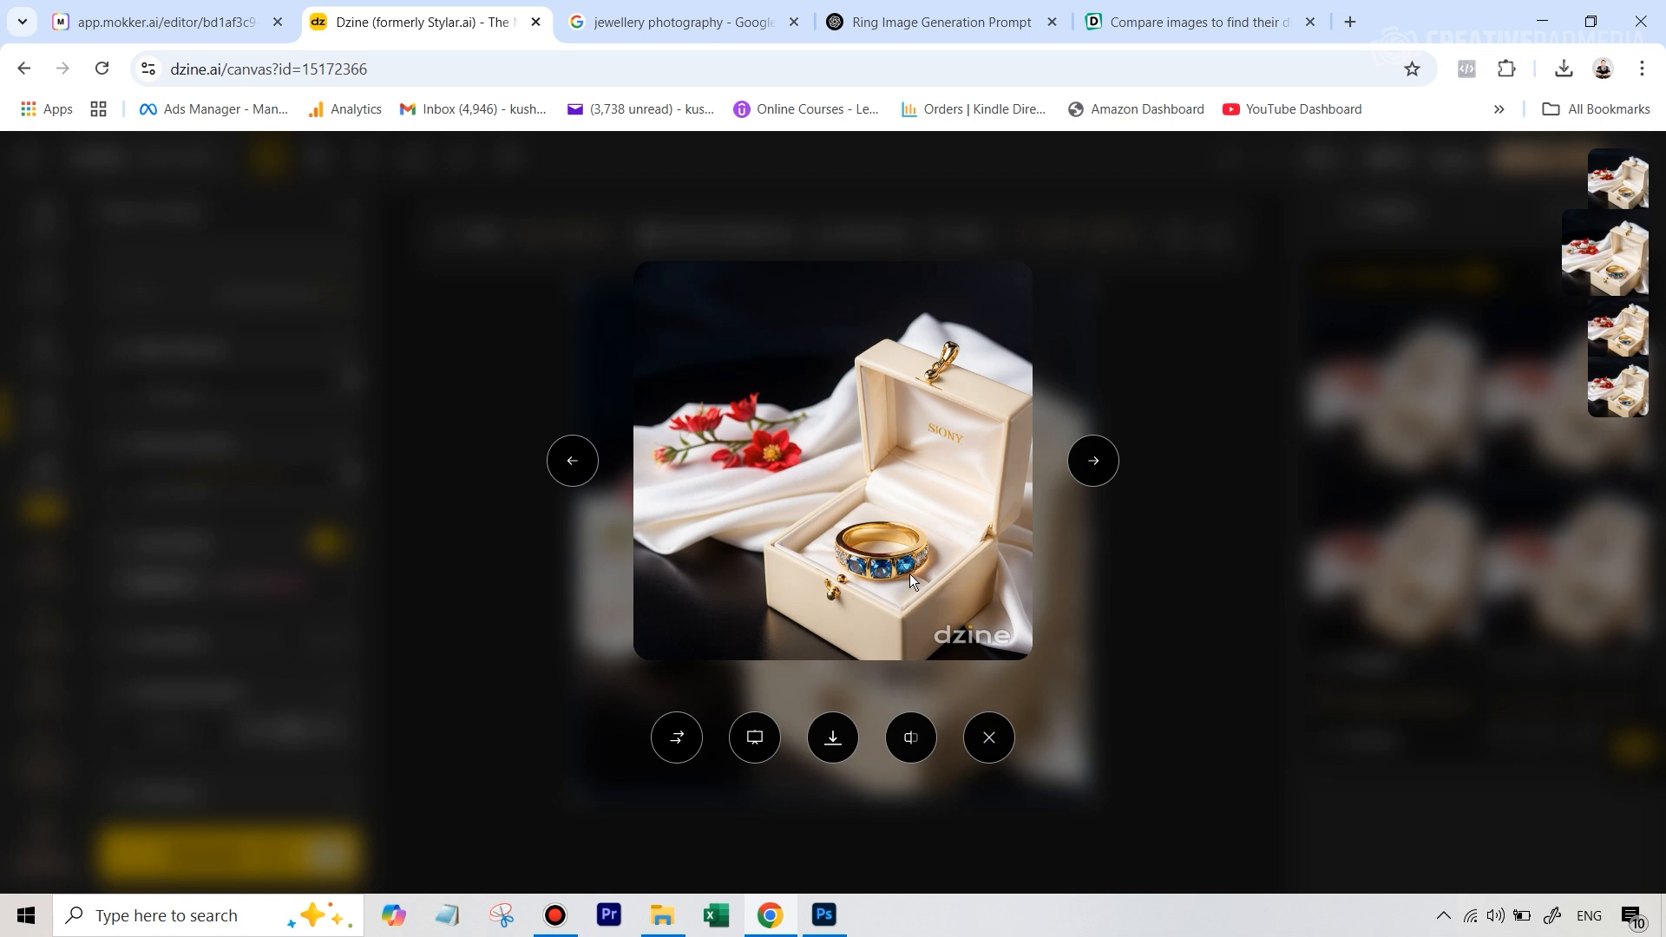
pyautogui.click(587, 470)
pyautogui.click(1094, 461)
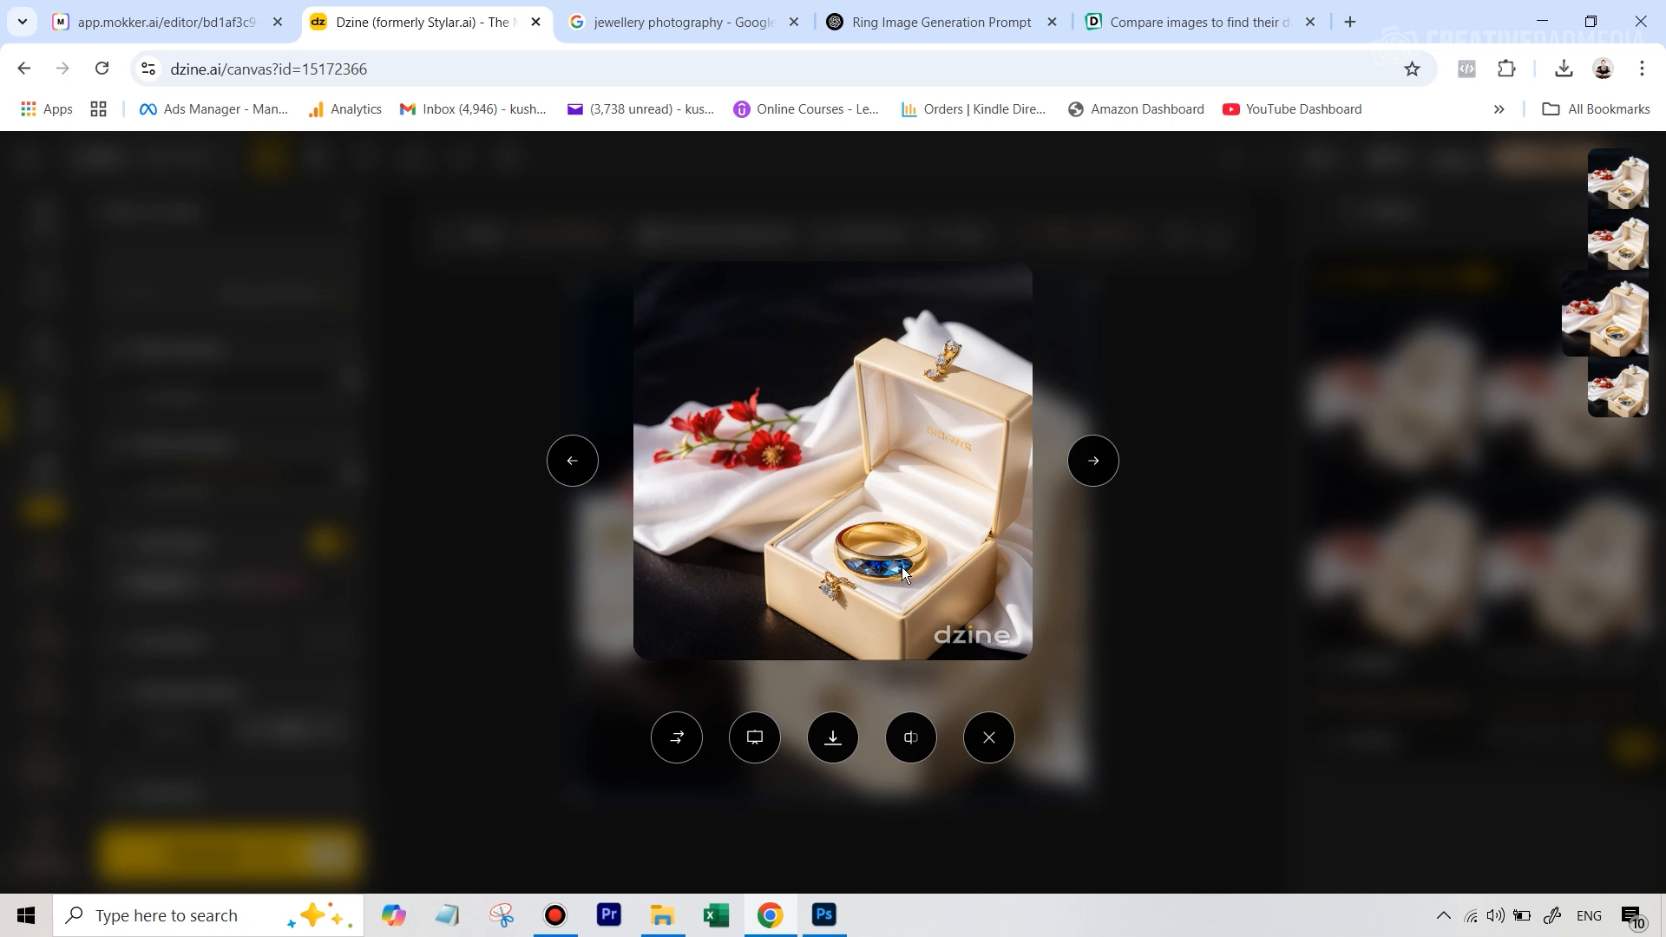
pyautogui.click(573, 463)
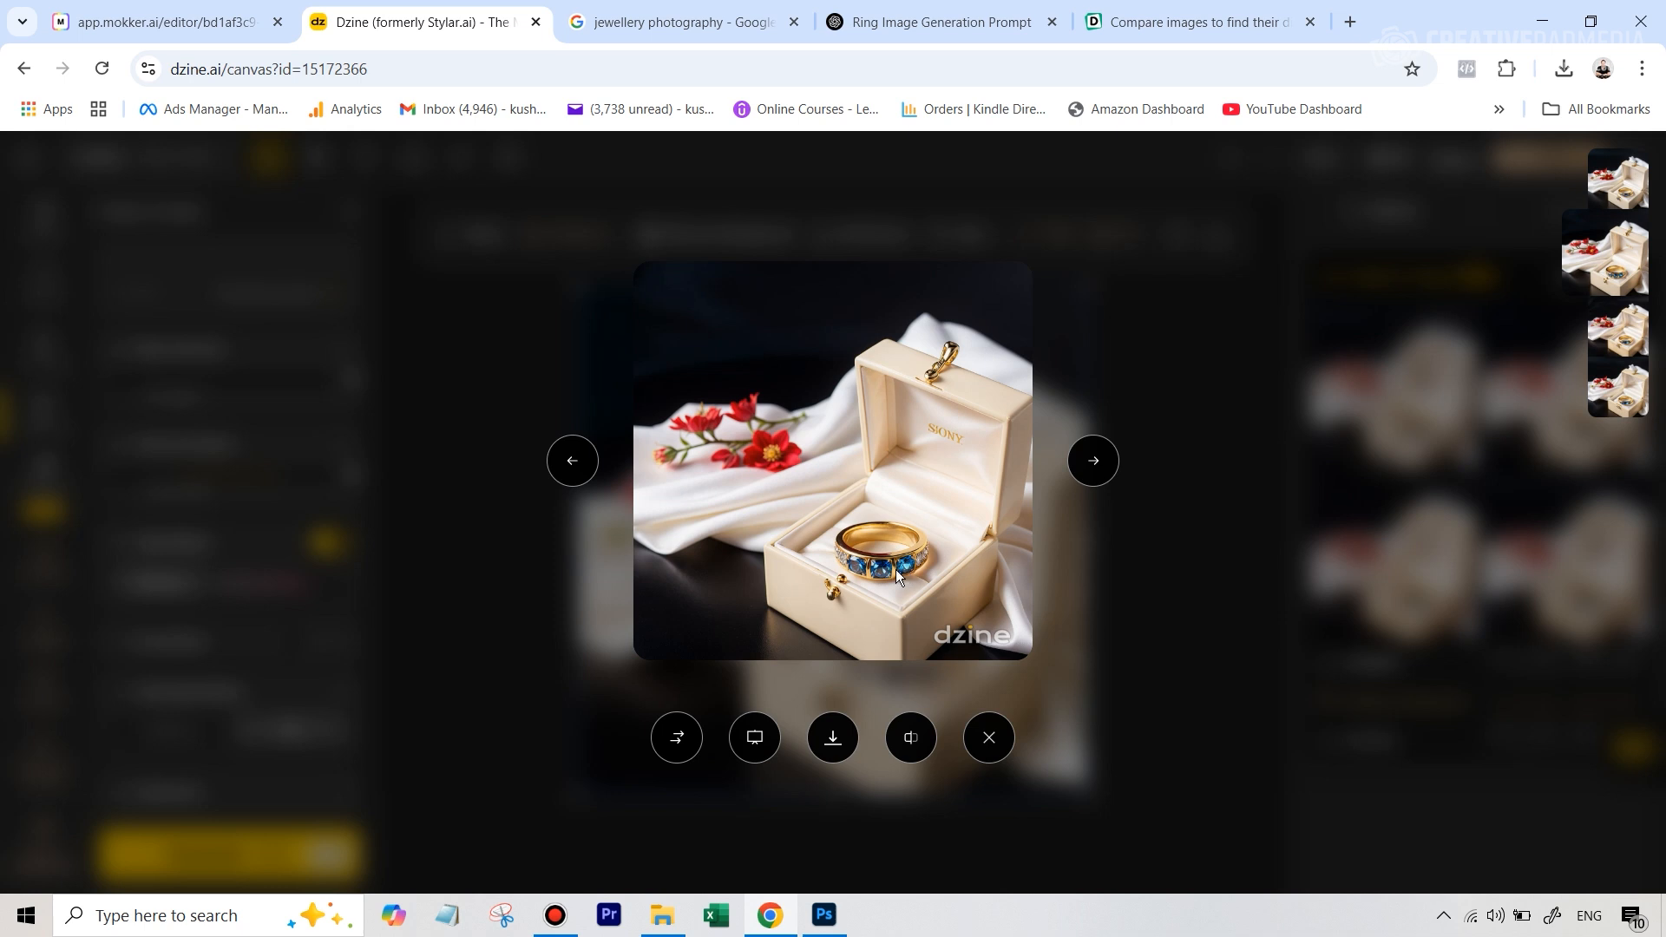
pyautogui.click(572, 461)
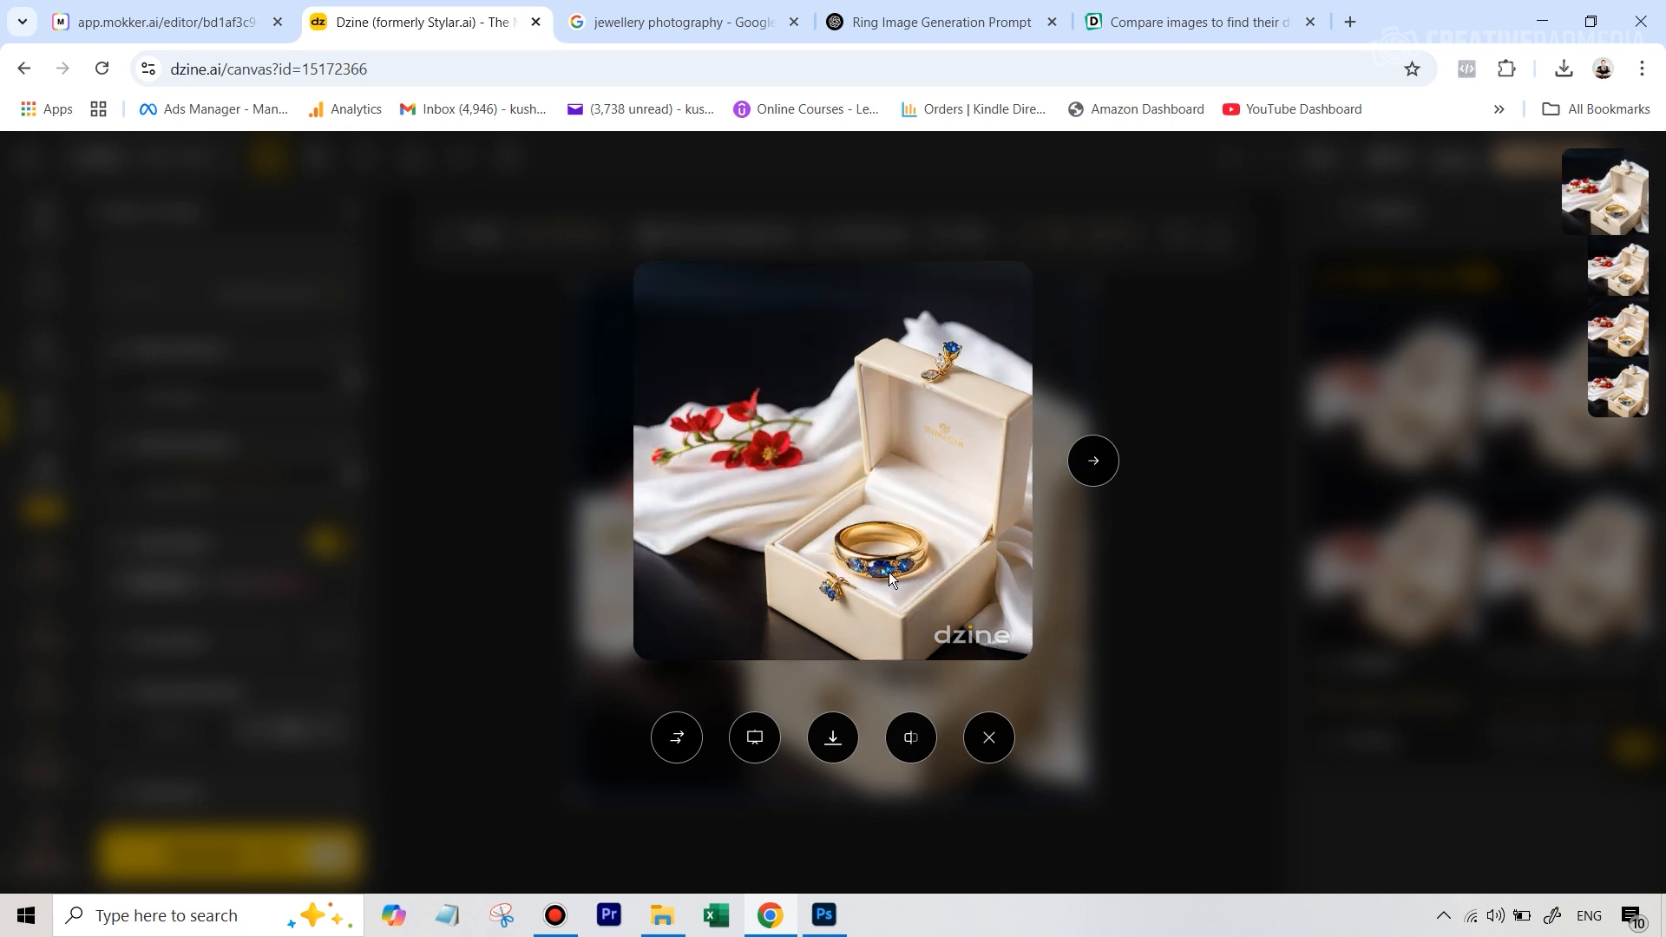
pyautogui.click(1179, 539)
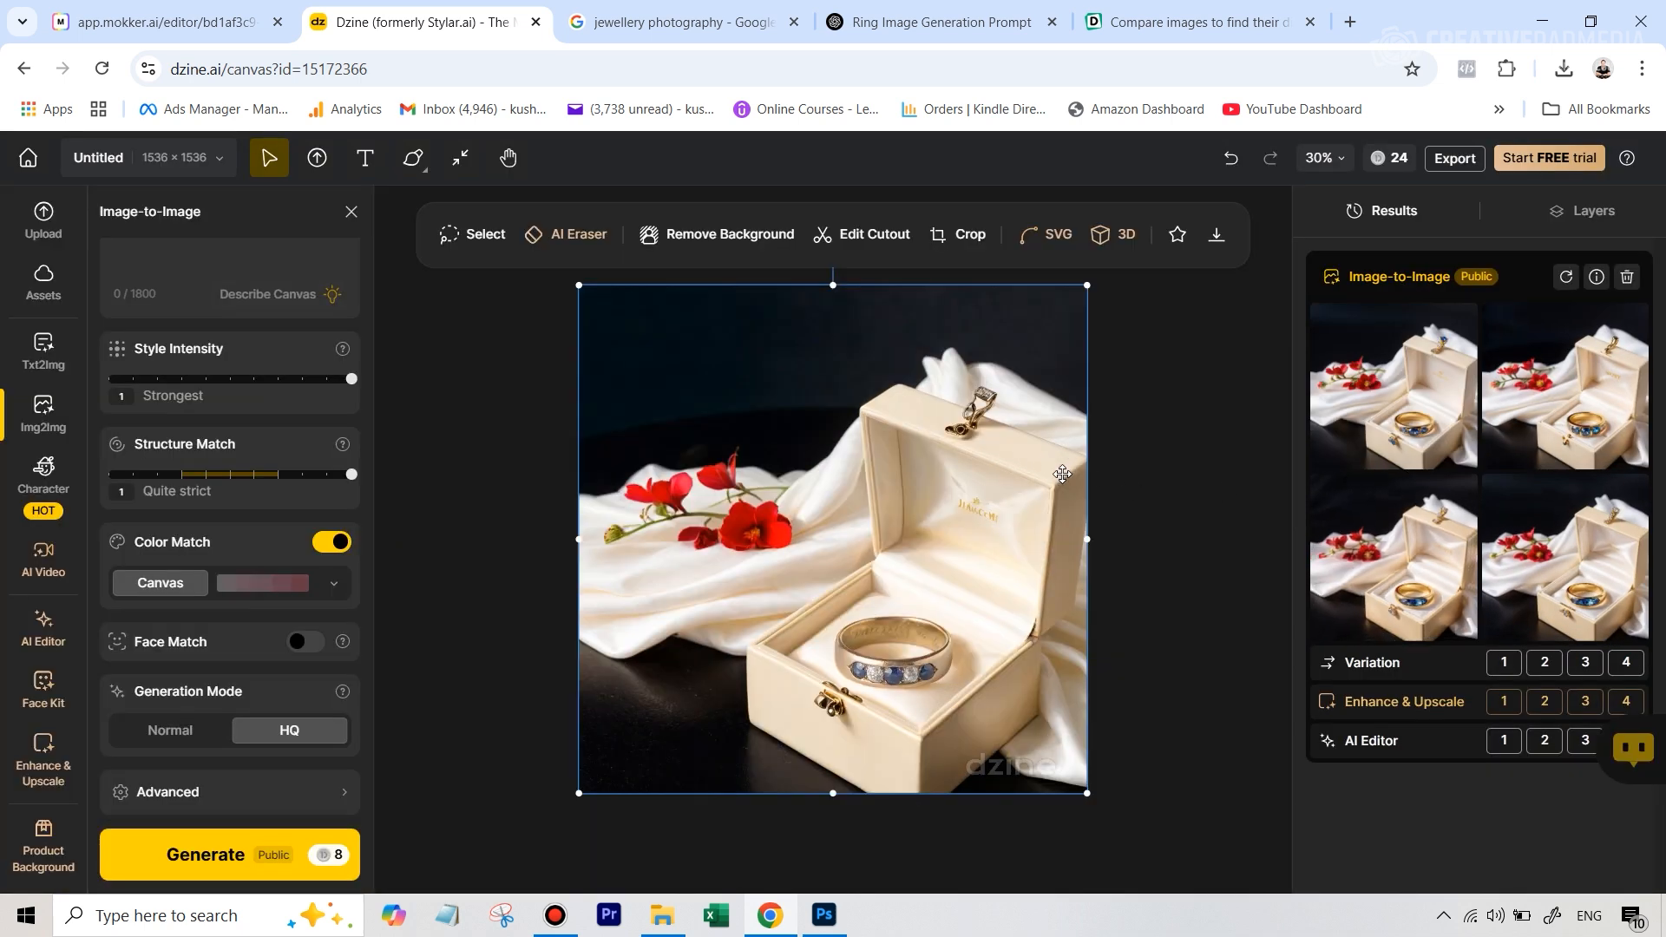
# Download the first image of the newest Image-to-Image result set
pyautogui.moveTo(1535, 519)
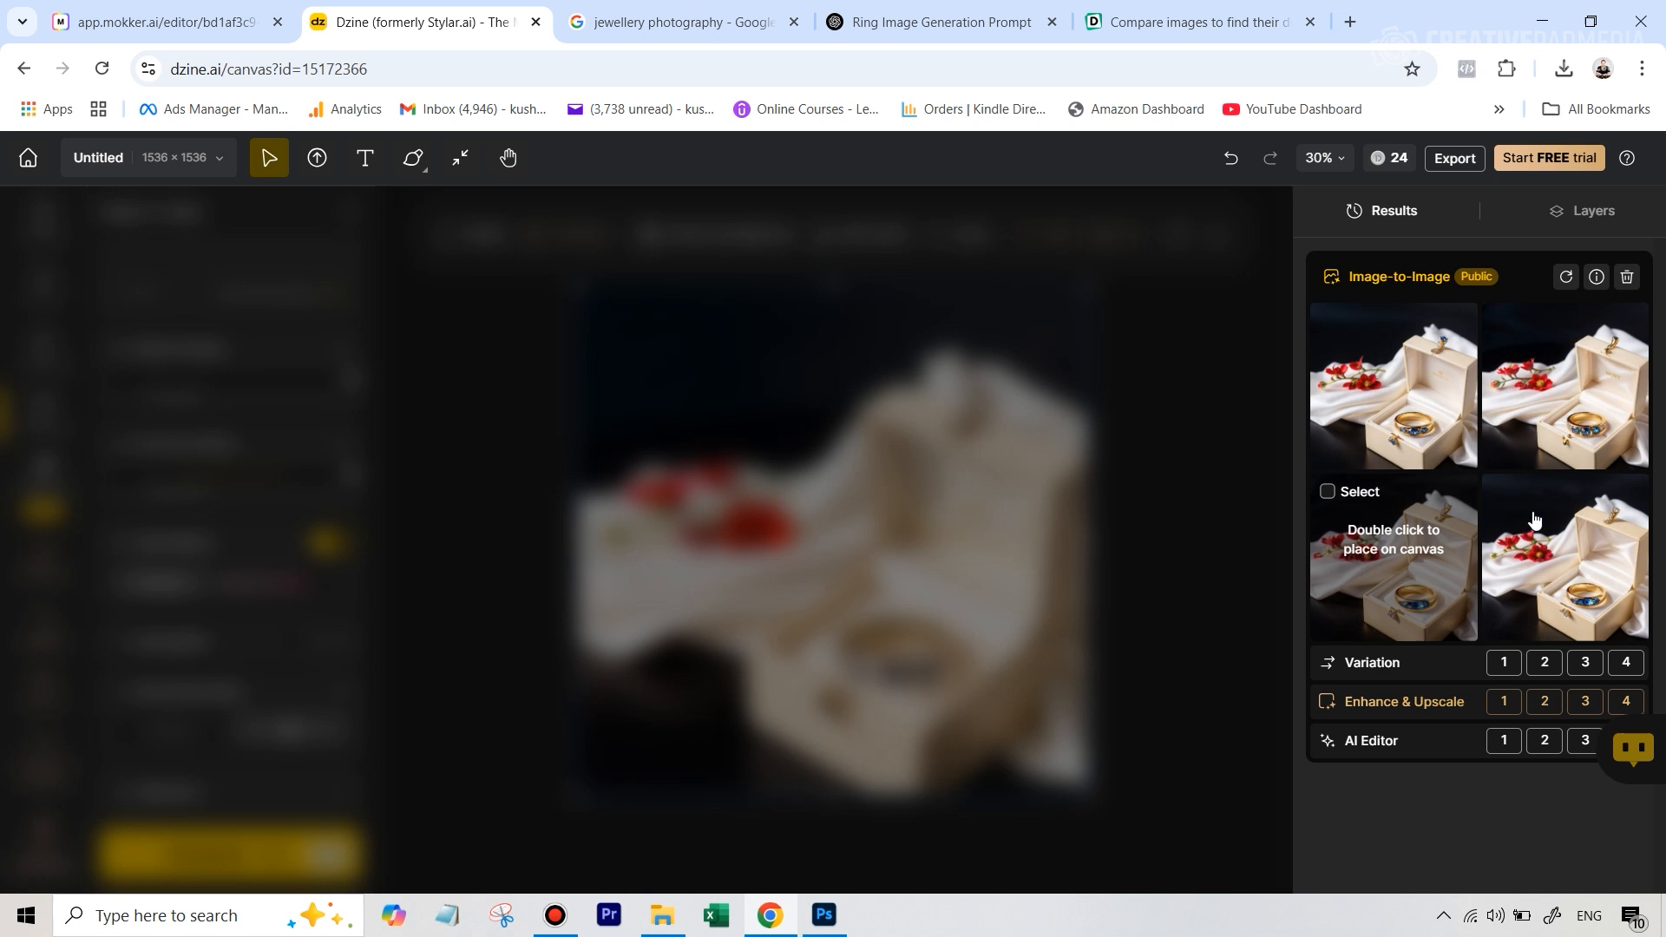
pyautogui.moveTo(1438, 468)
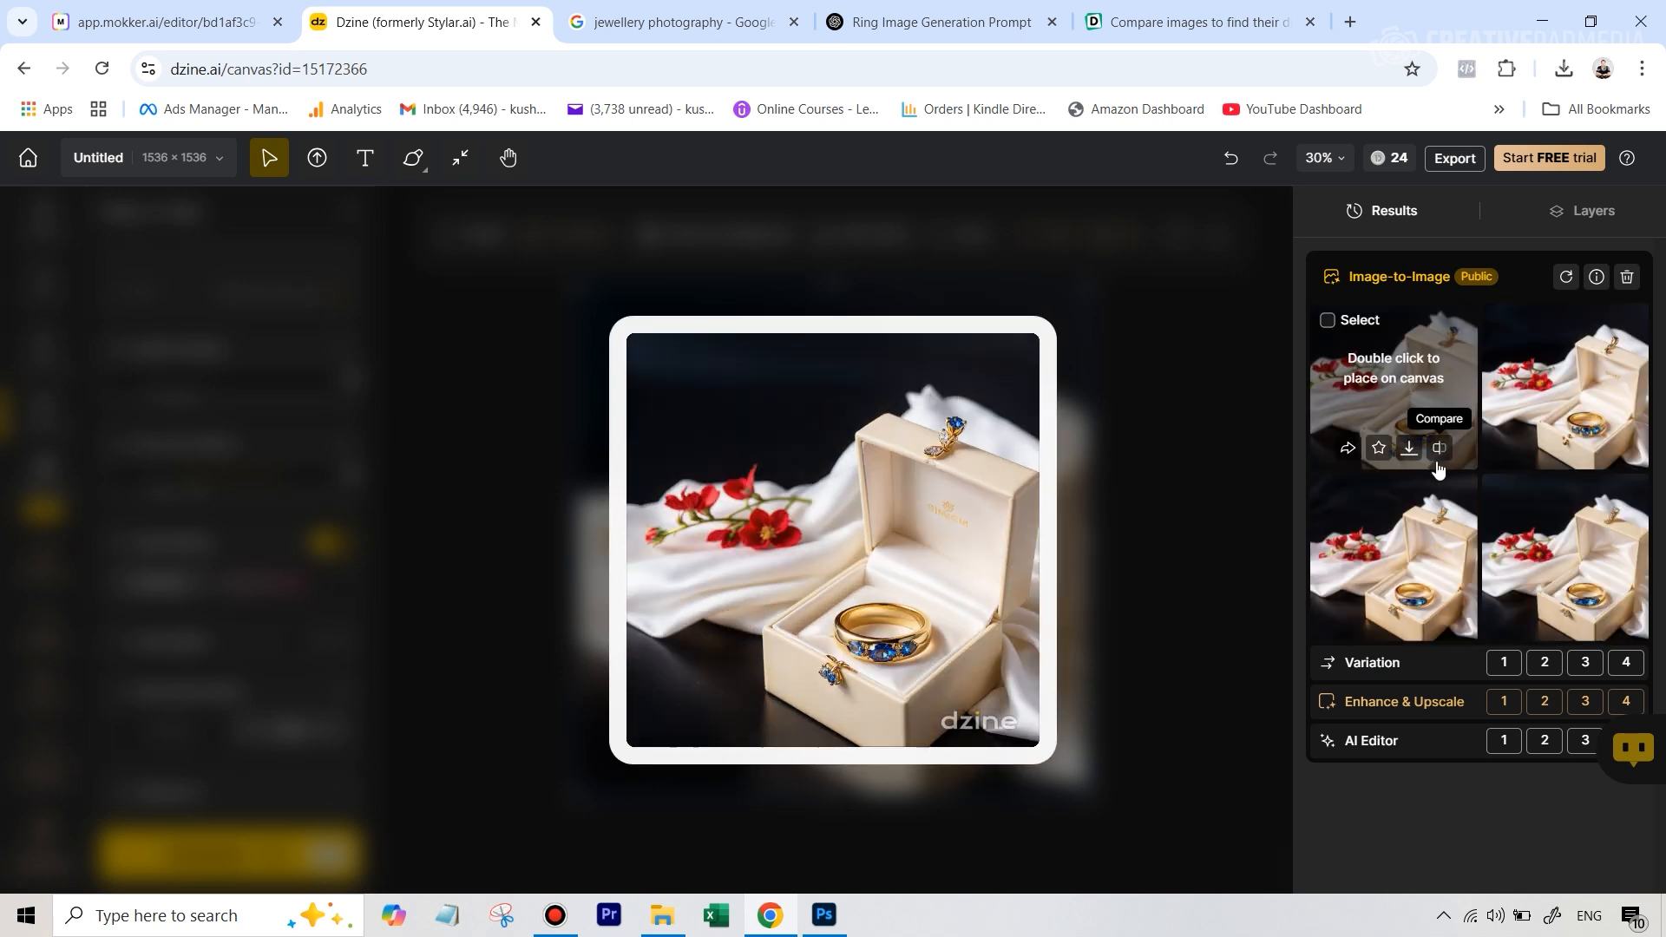
pyautogui.moveTo(1565, 485)
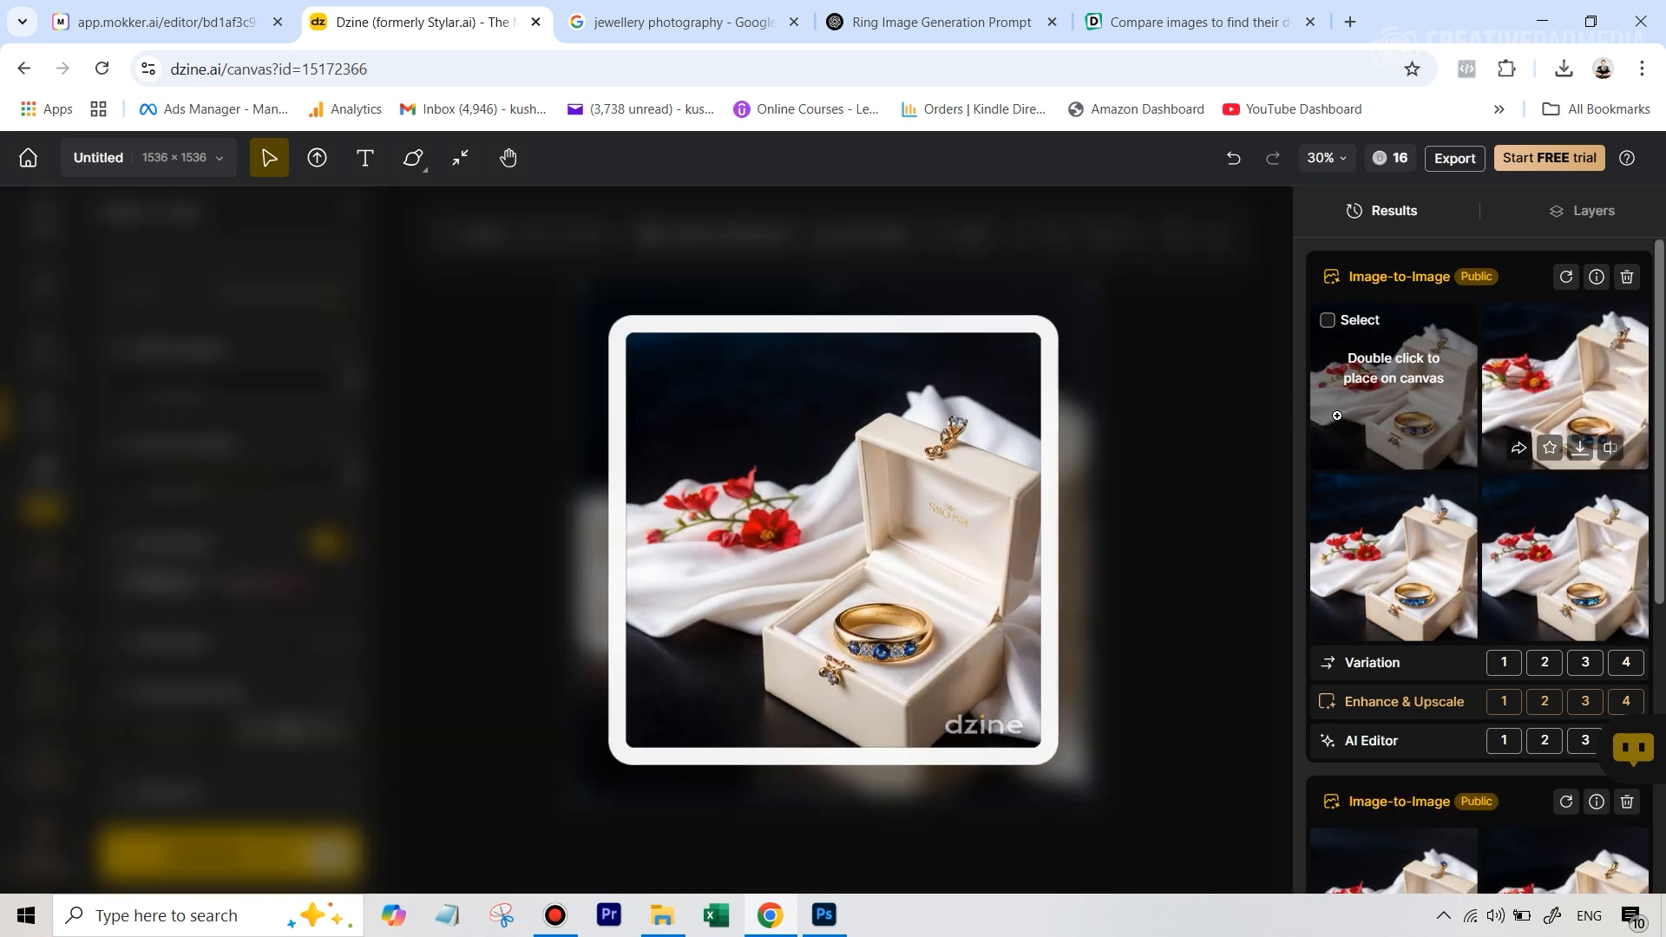
pyautogui.moveTo(1529, 583)
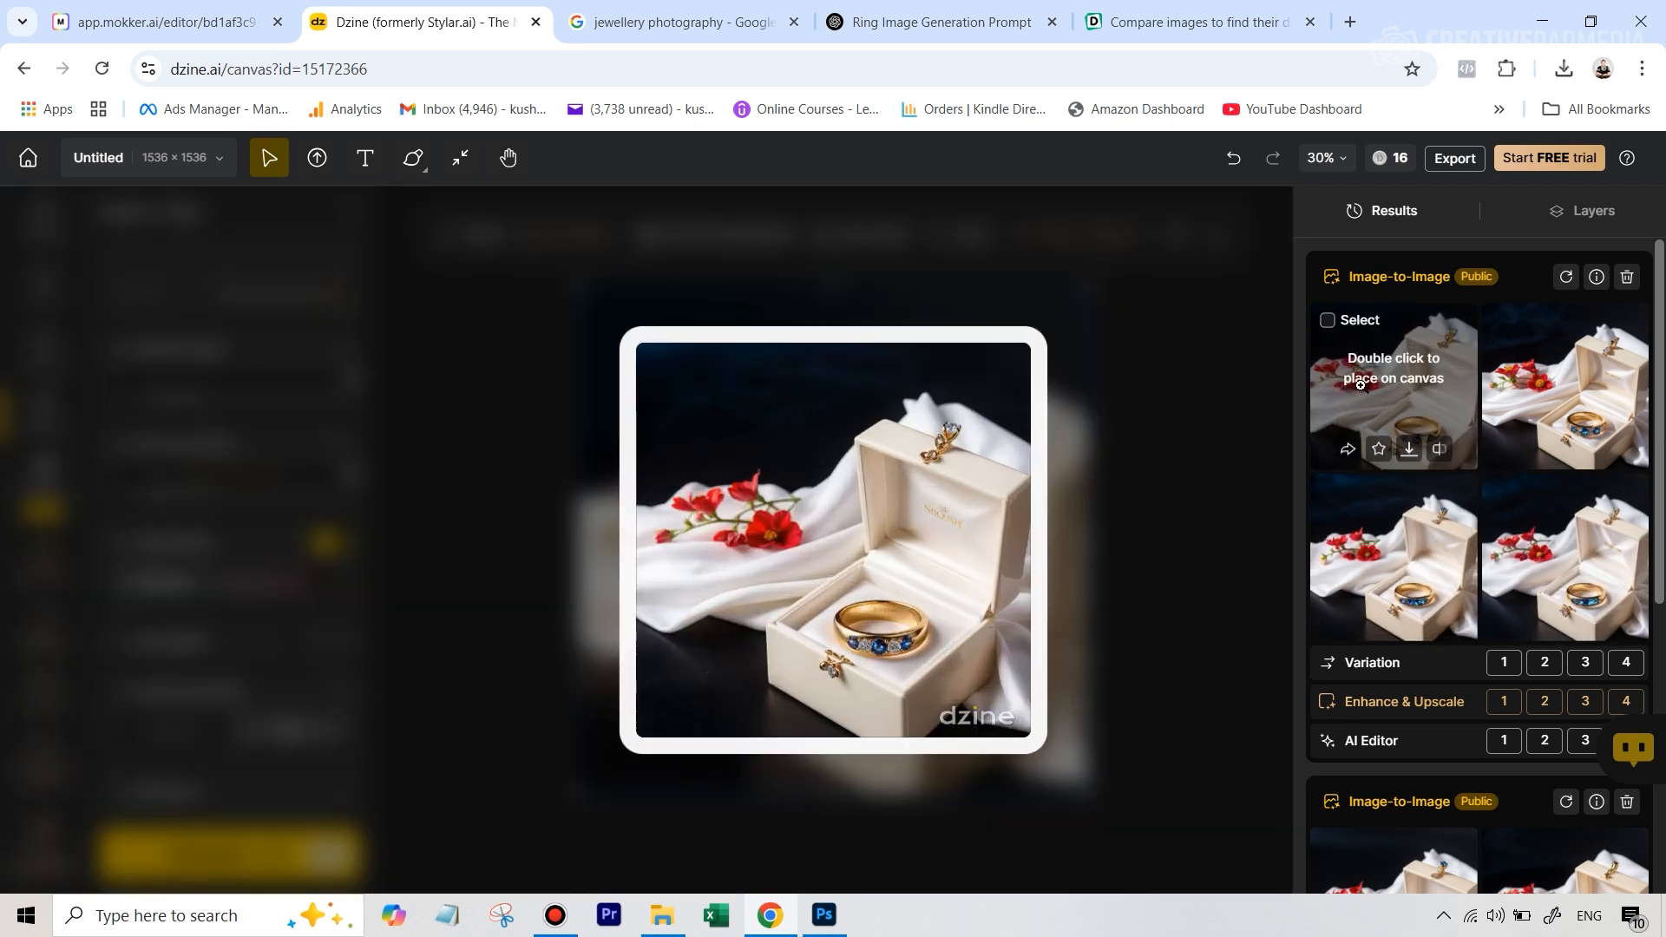
pyautogui.moveTo(1373, 382)
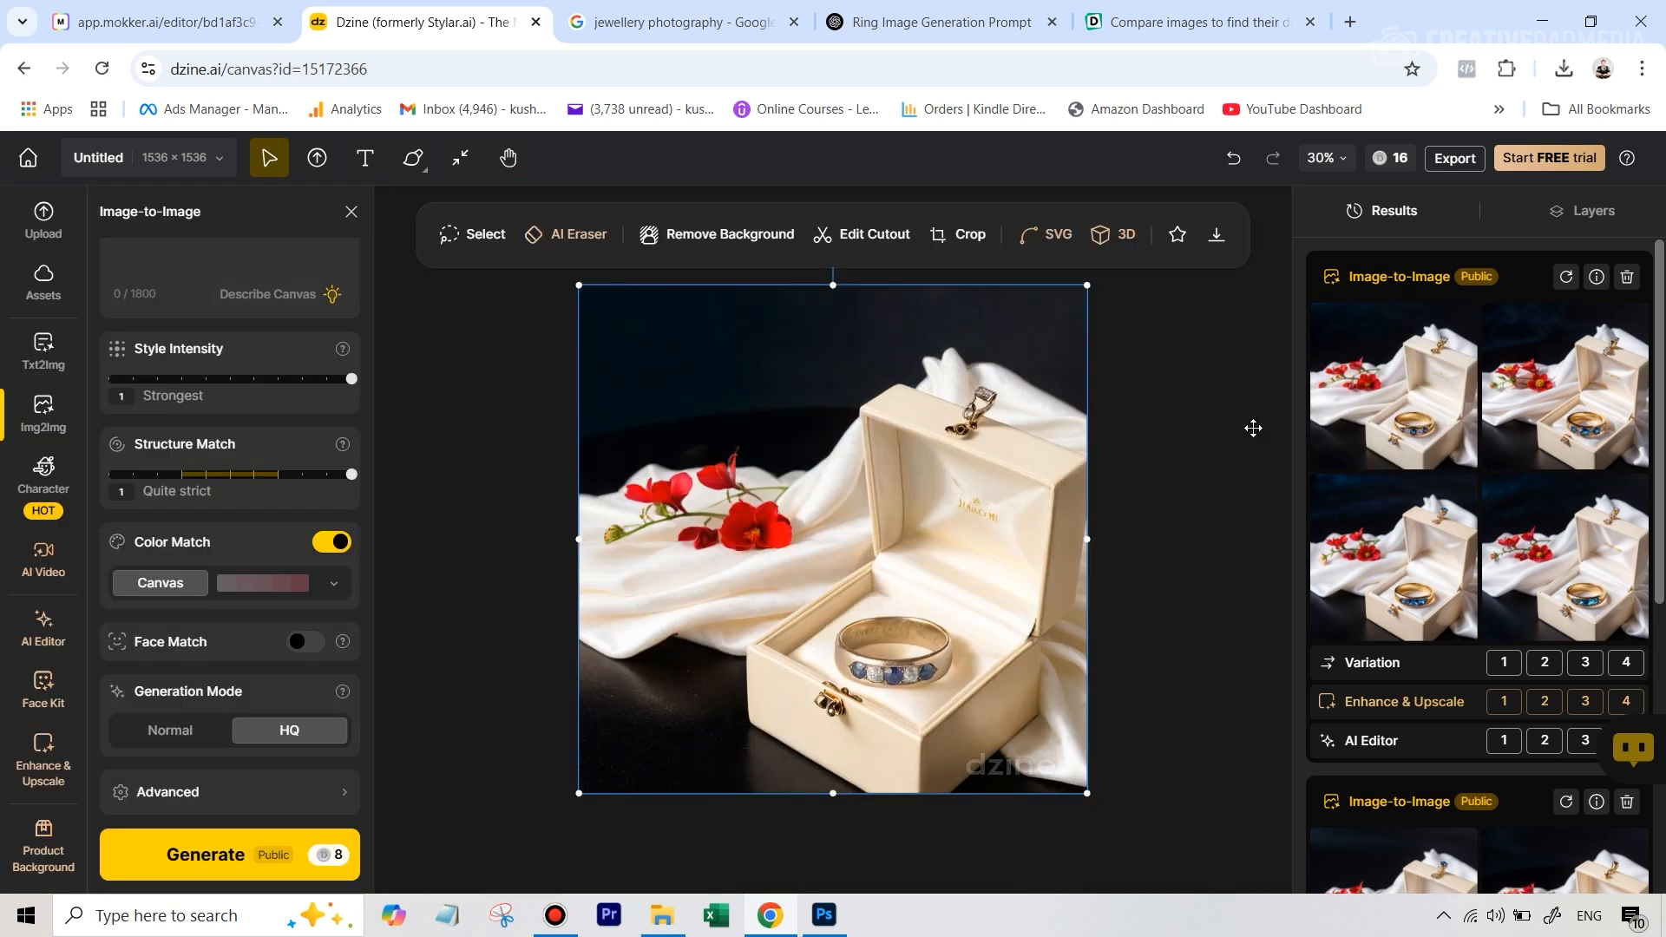
pyautogui.moveTo(1314, 421)
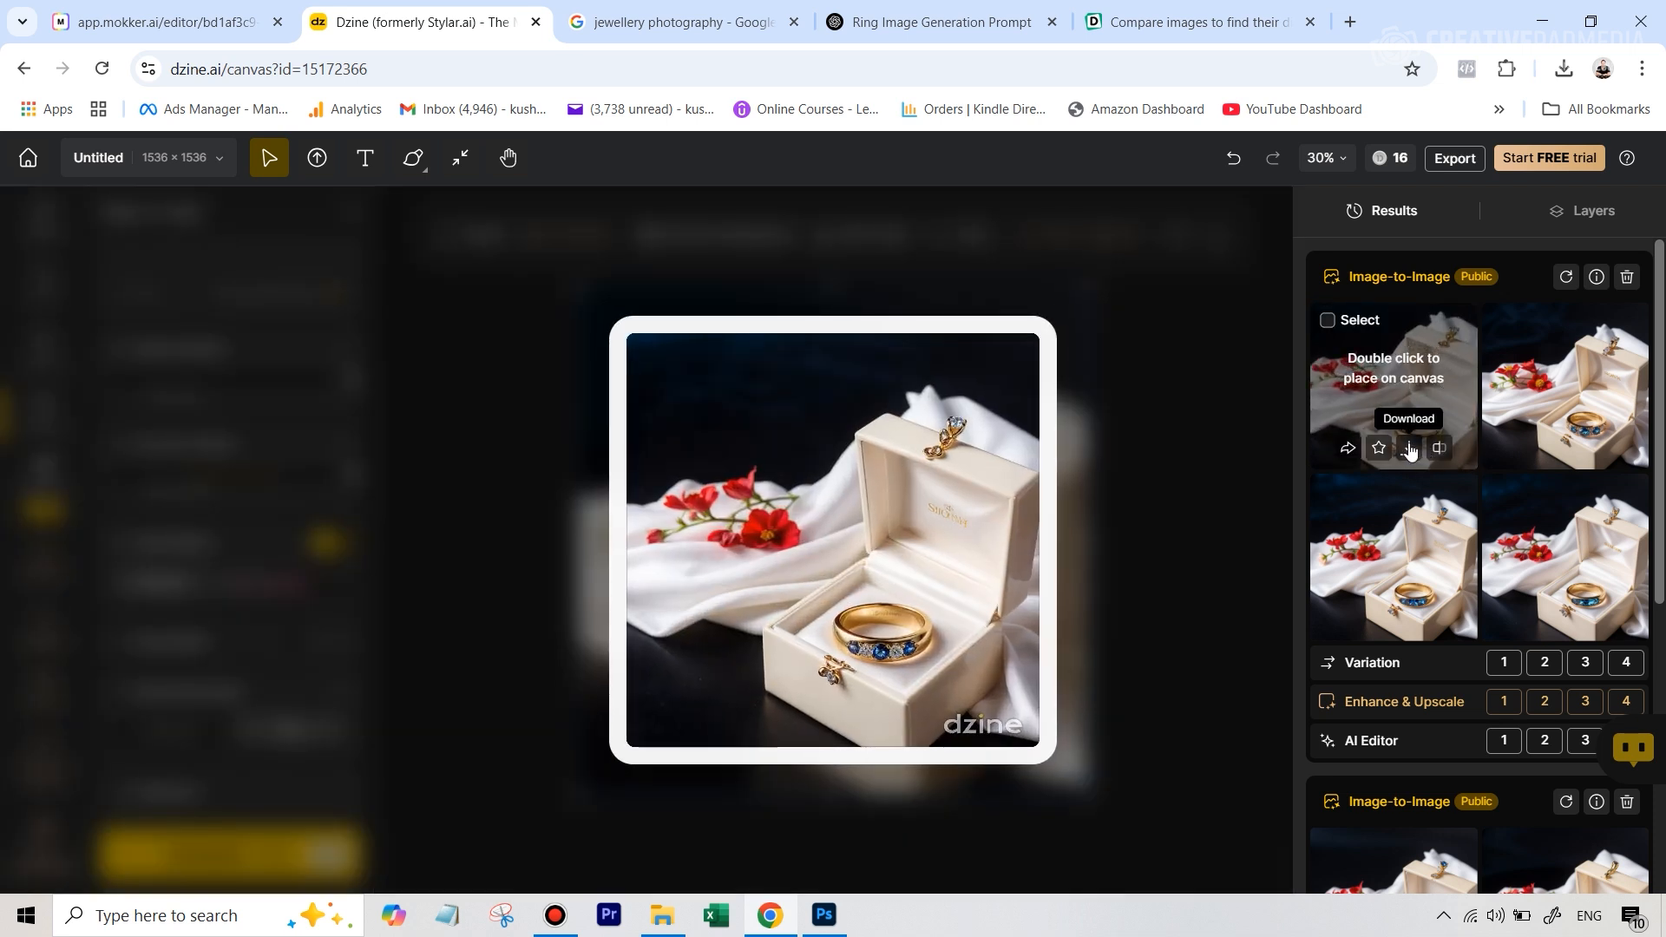
pyautogui.click(1409, 451)
pyautogui.click(807, 655)
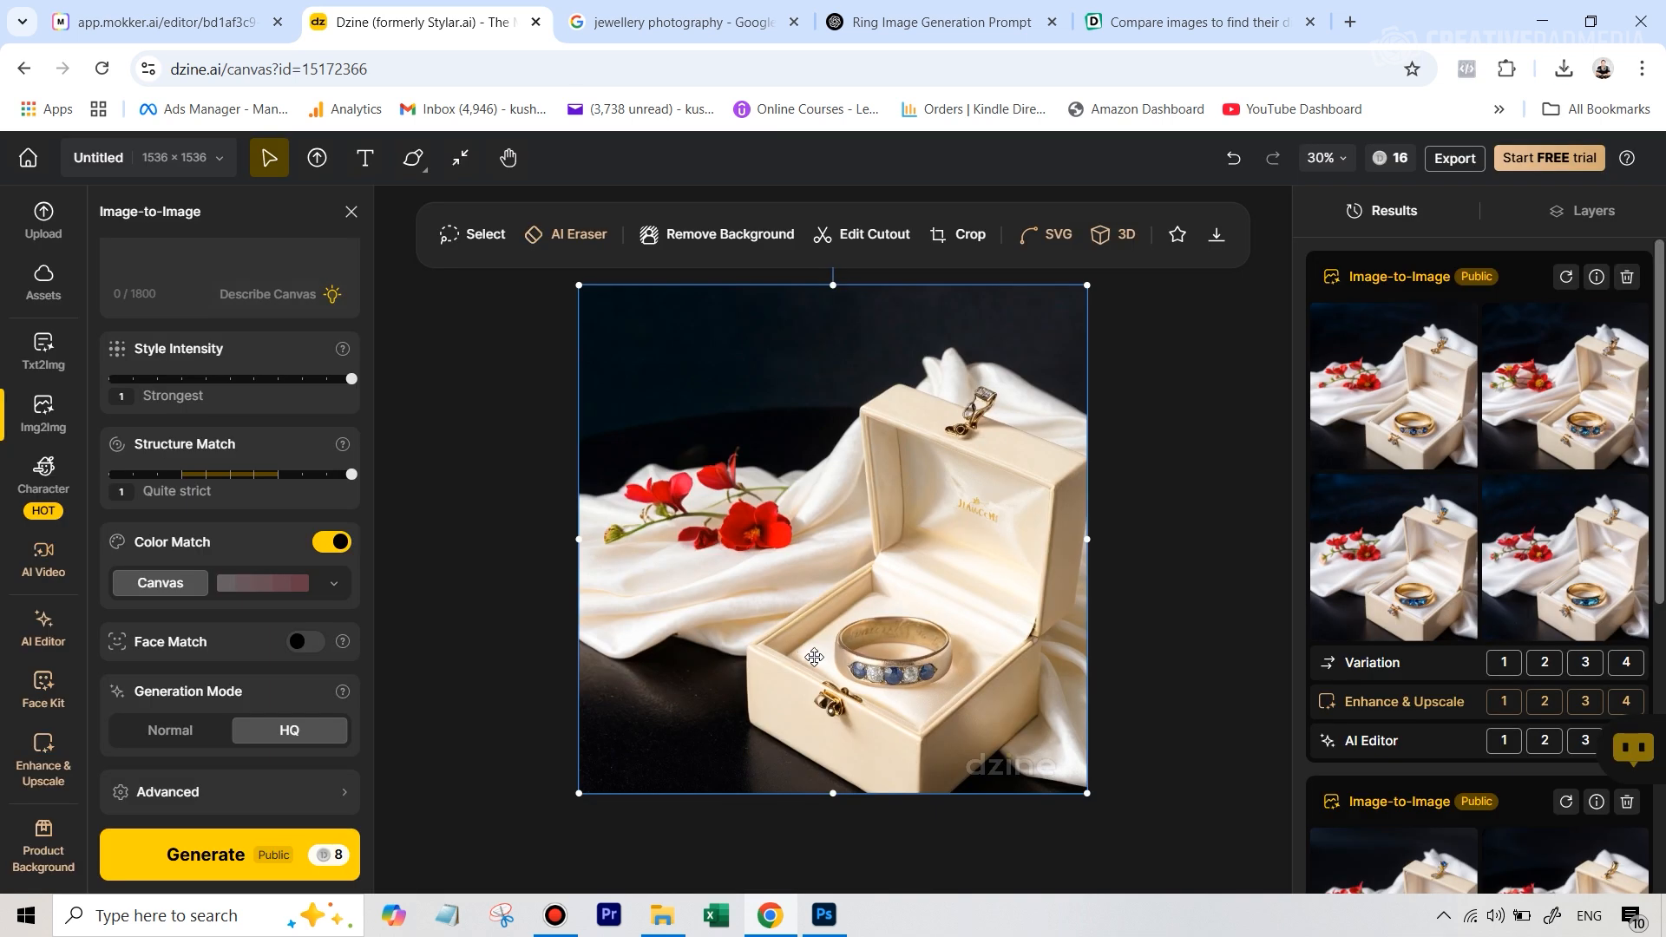
pyautogui.click(1347, 126)
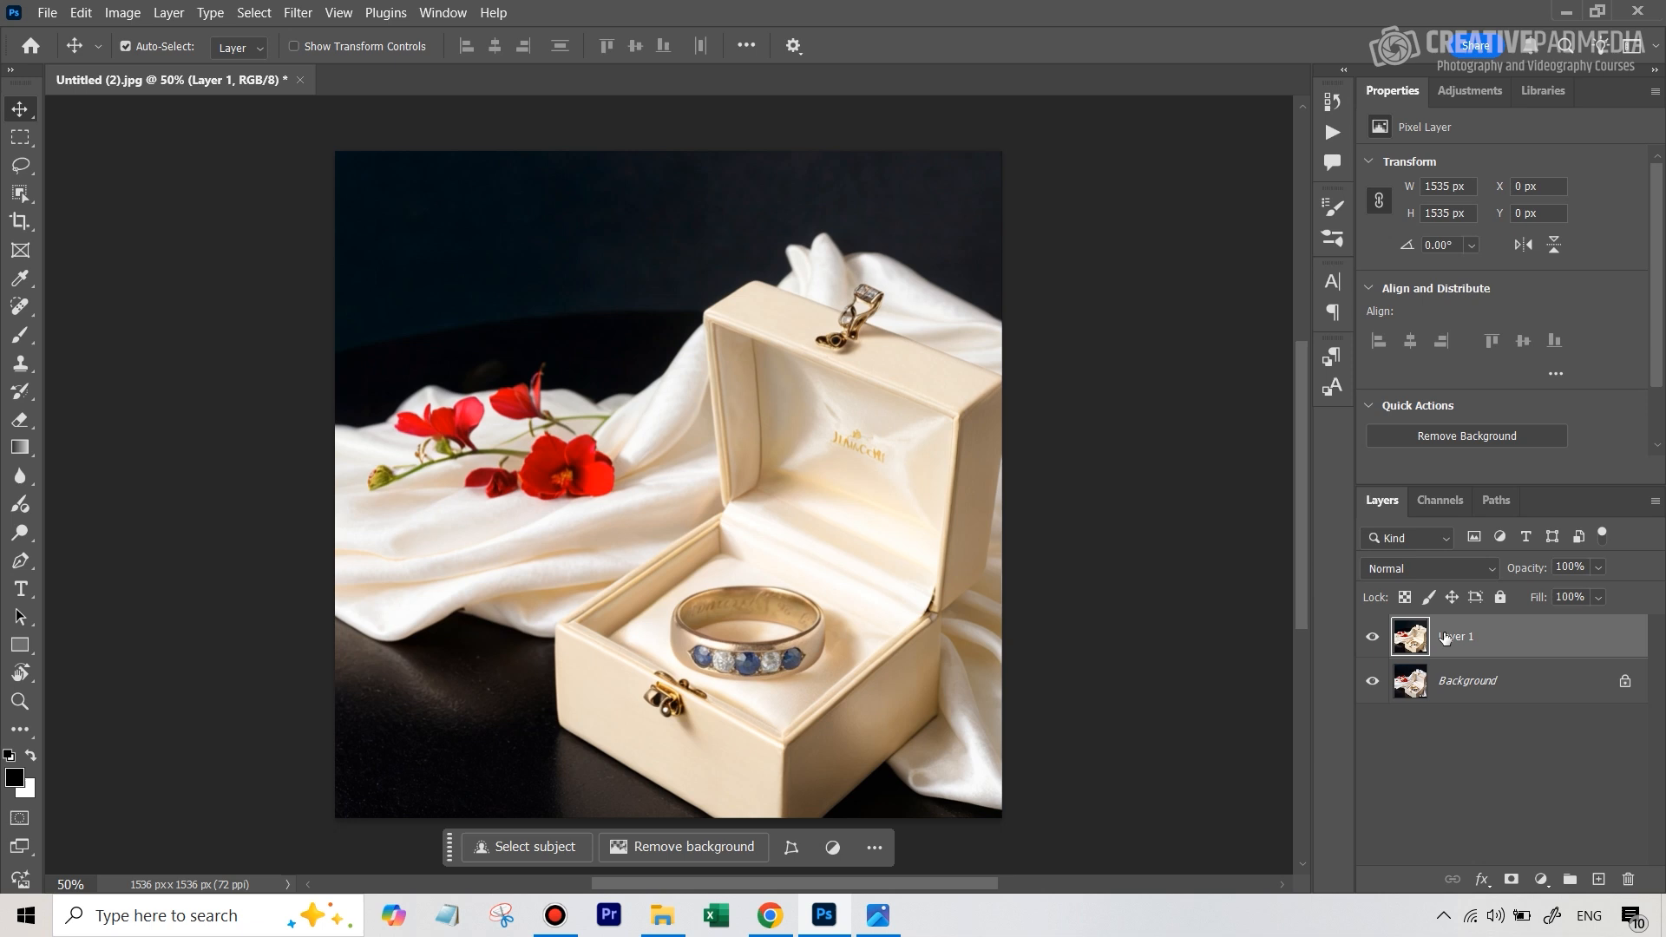
# In Photoshop, toggle Layer 1's visibility repeatedly to compare the original ring photo with the shinier version beneath it
pyautogui.click(1376, 640)
pyautogui.click(1375, 639)
pyautogui.click(1375, 639)
pyautogui.click(1375, 640)
pyautogui.click(1375, 640)
pyautogui.click(1375, 639)
pyautogui.click(1375, 640)
pyautogui.click(1379, 642)
pyautogui.keyDown('ctrl'); pyautogui.click(1506, 683); pyautogui.keyUp('ctrl')
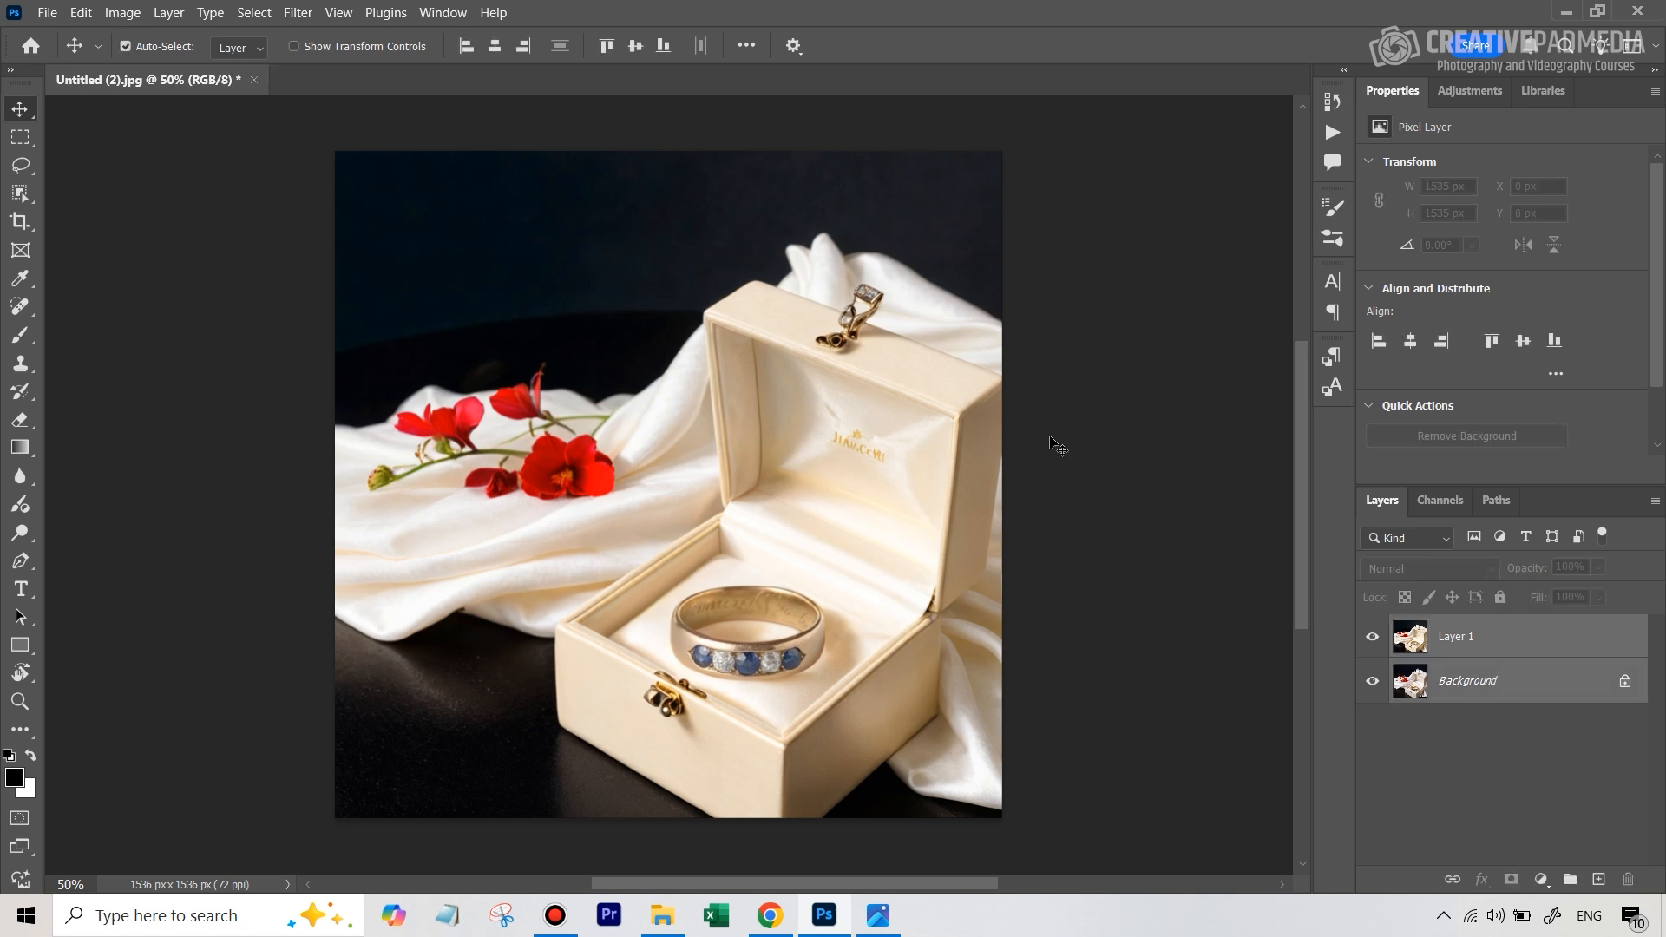
pyautogui.click(82, 13)
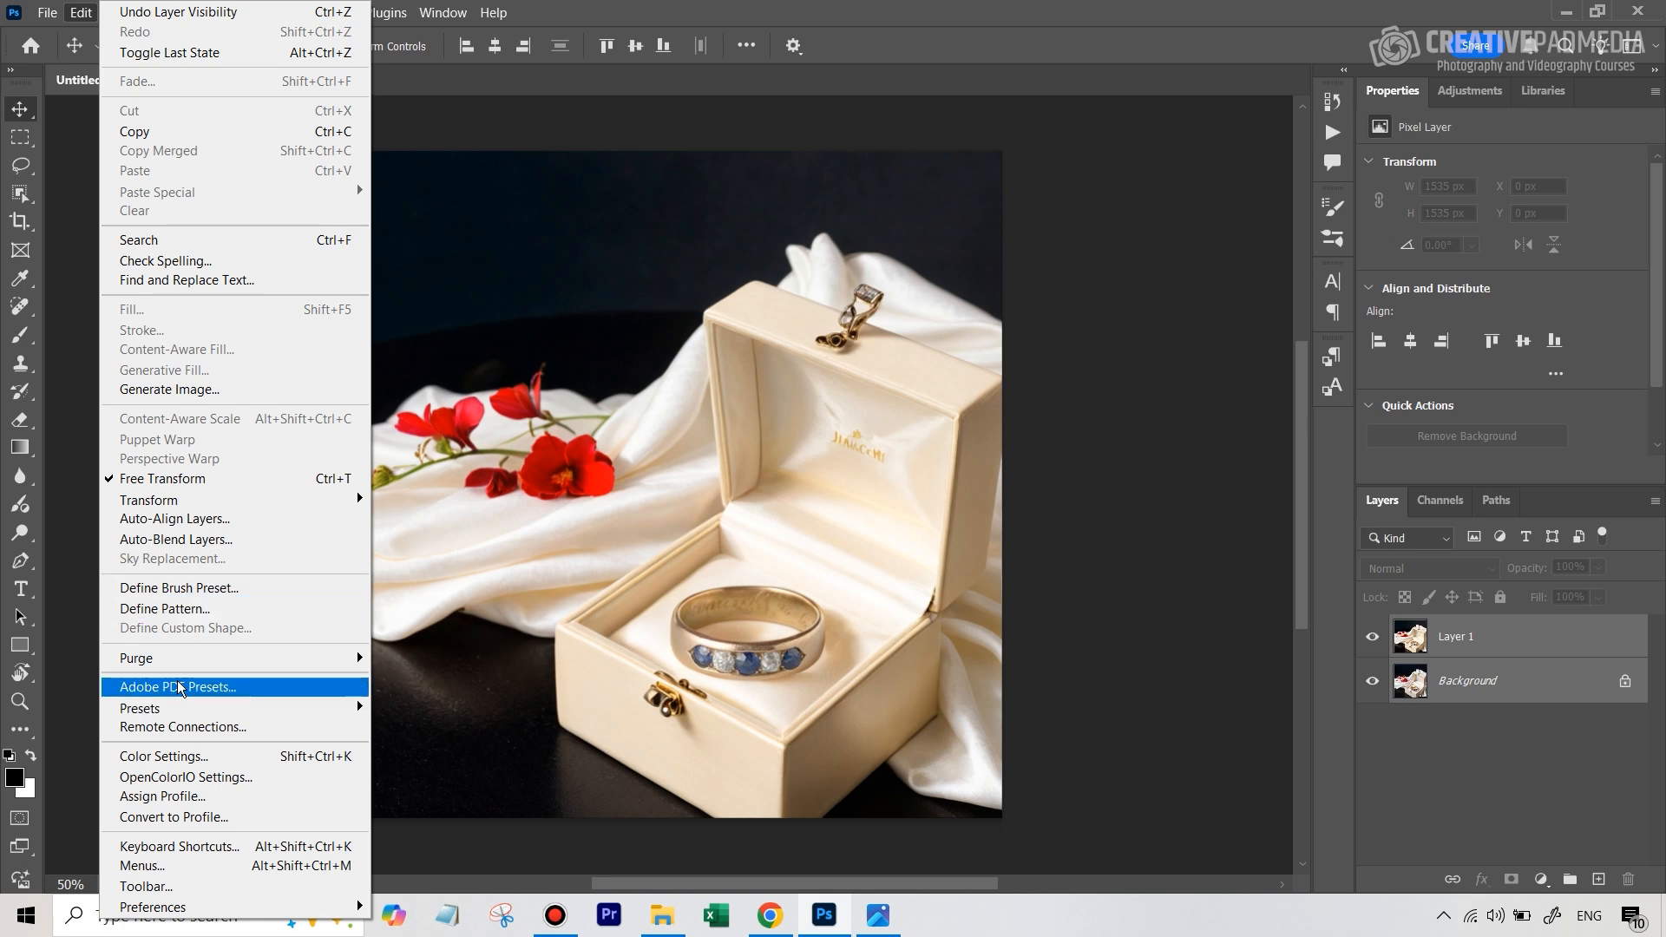
pyautogui.click(214, 527)
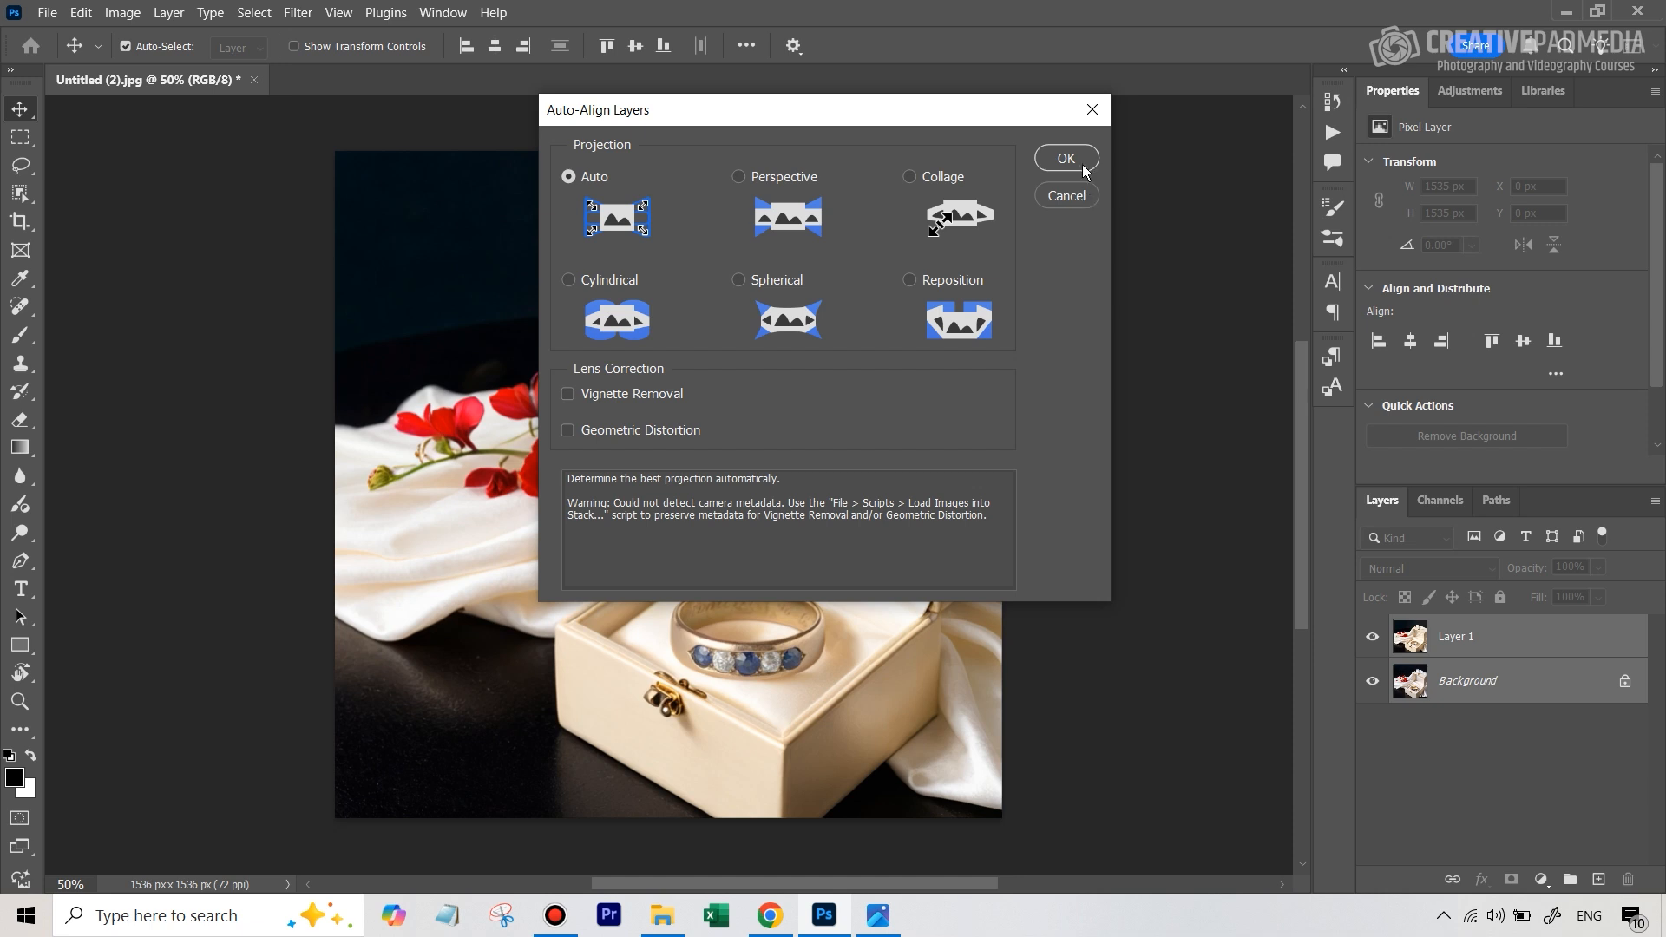
pyautogui.click(1079, 212)
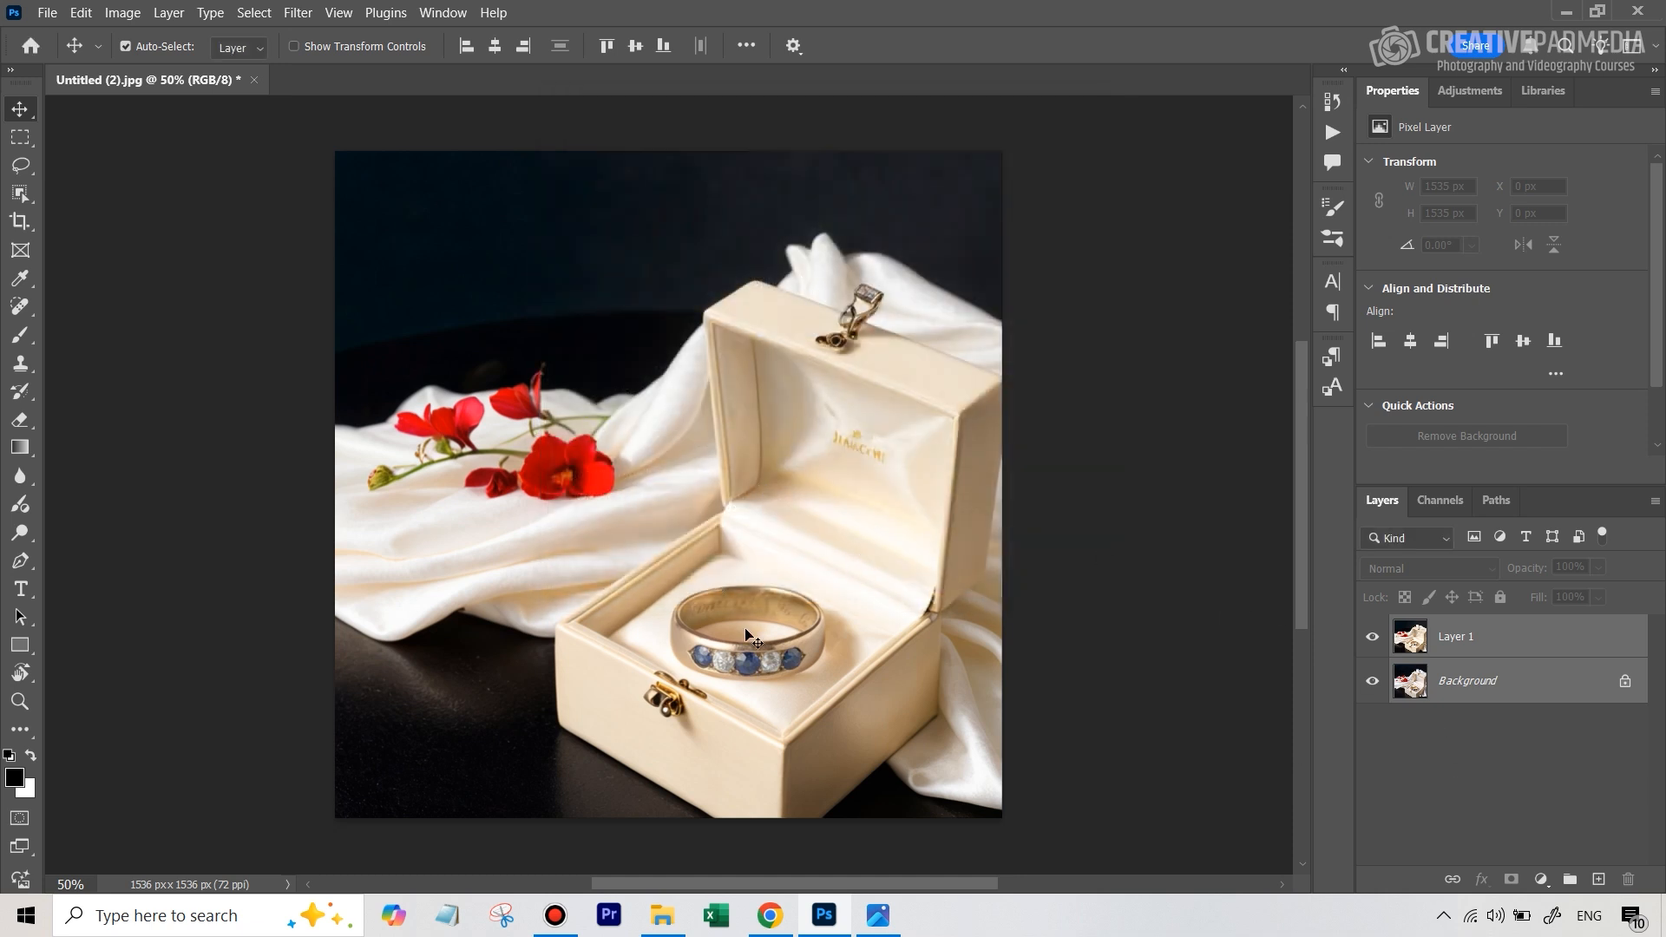
pyautogui.click(1648, 781)
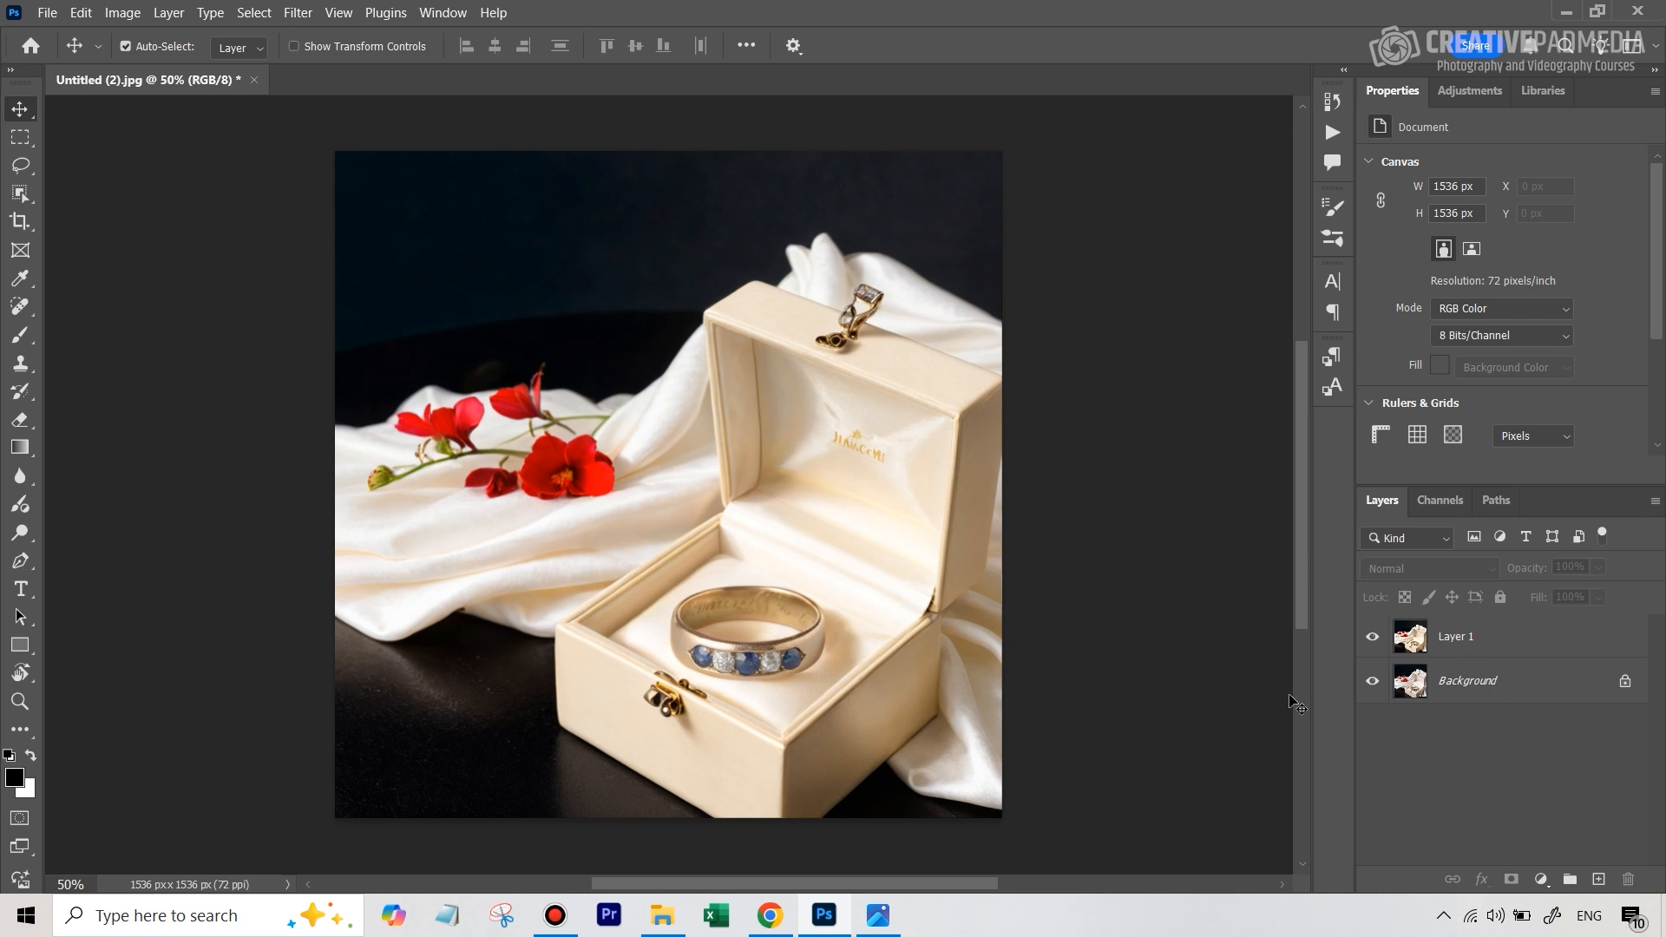
# Rename the upper layer Original and convert the Background into a regular layer named Shiny
pyautogui.click(1471, 642)
pyautogui.doubleClick(1471, 641)
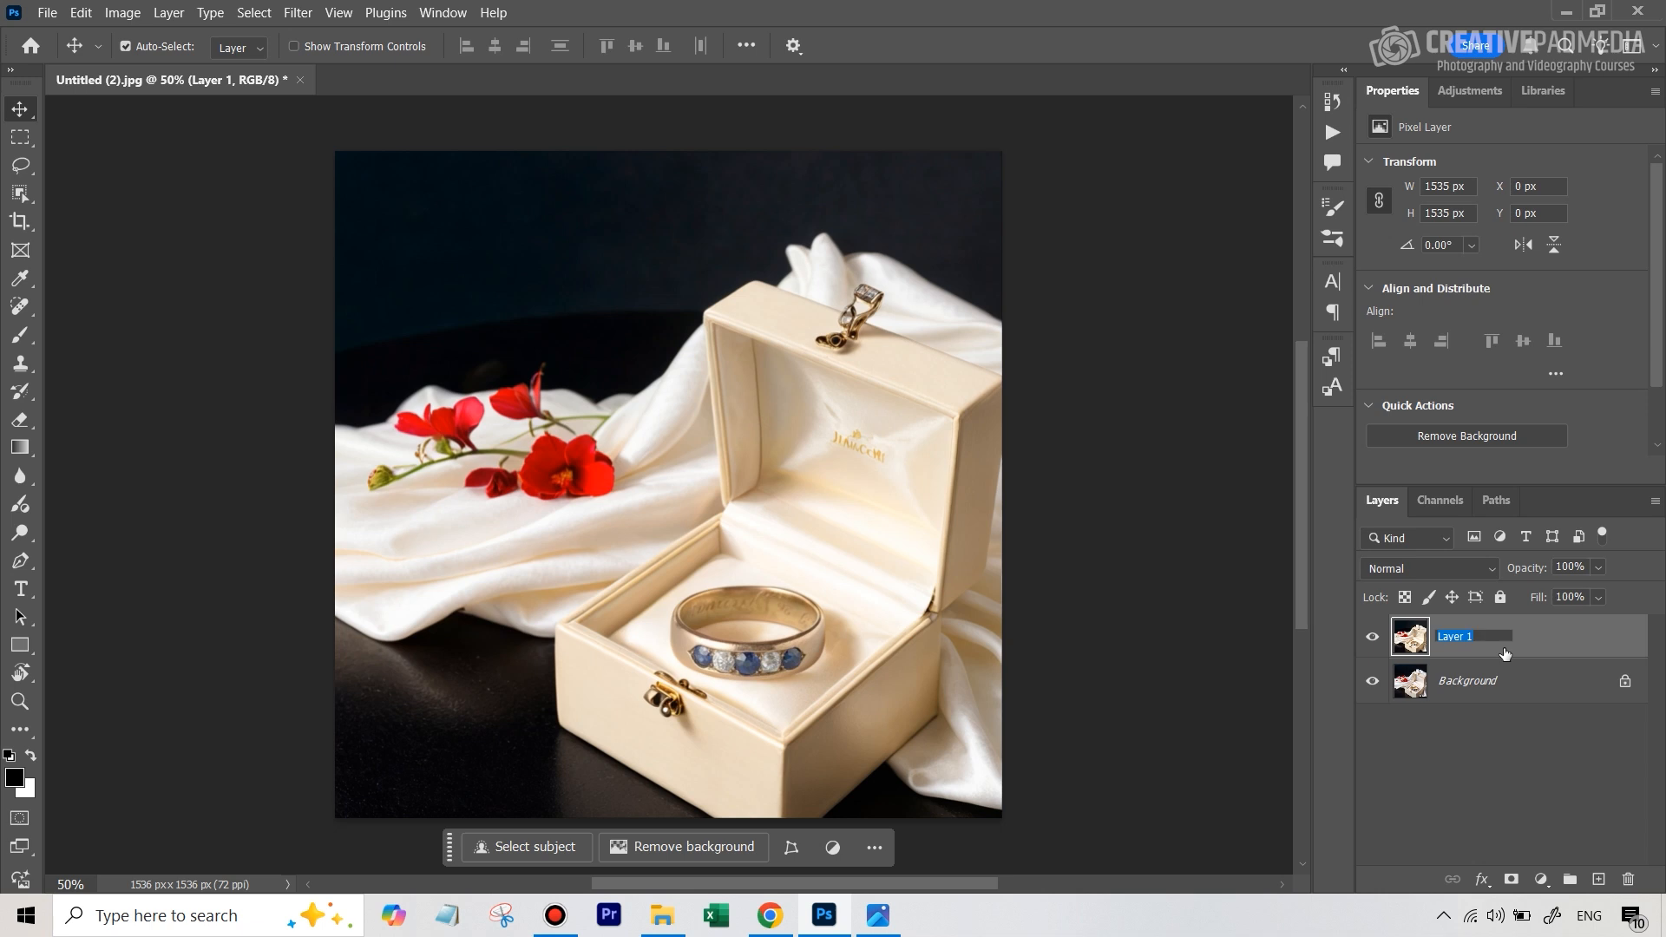
pyautogui.write('Original')
pyautogui.doubleClick(1466, 686)
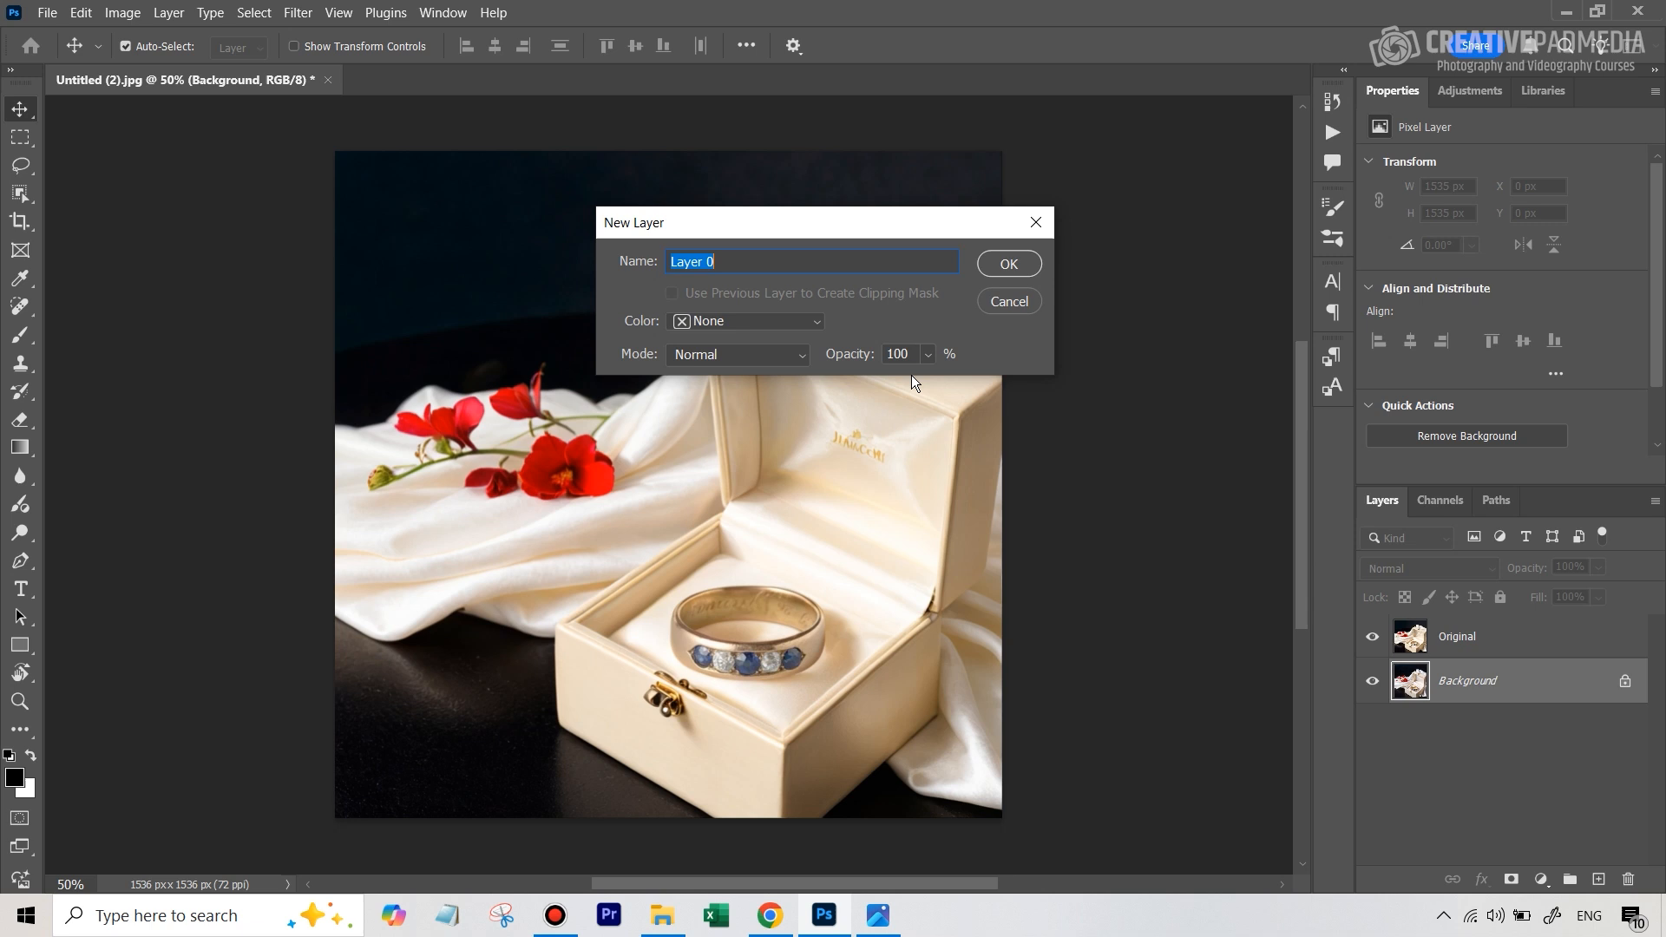
pyautogui.click(997, 267)
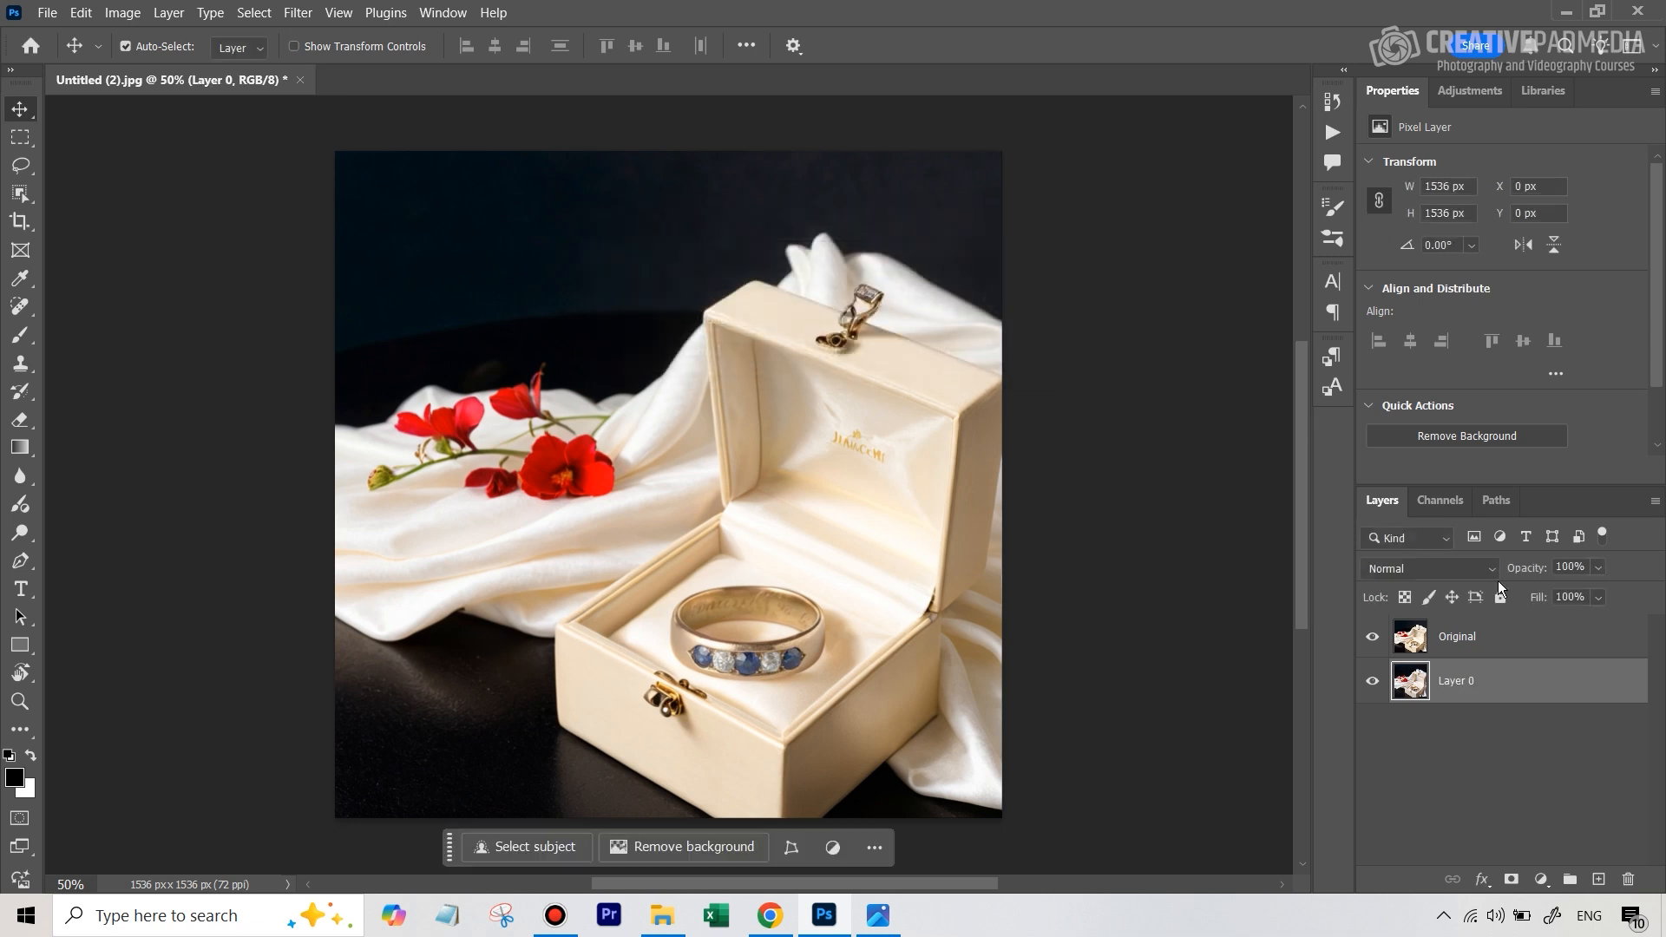
pyautogui.doubleClick(1467, 683)
pyautogui.write('Shiny')
pyautogui.click(1466, 805)
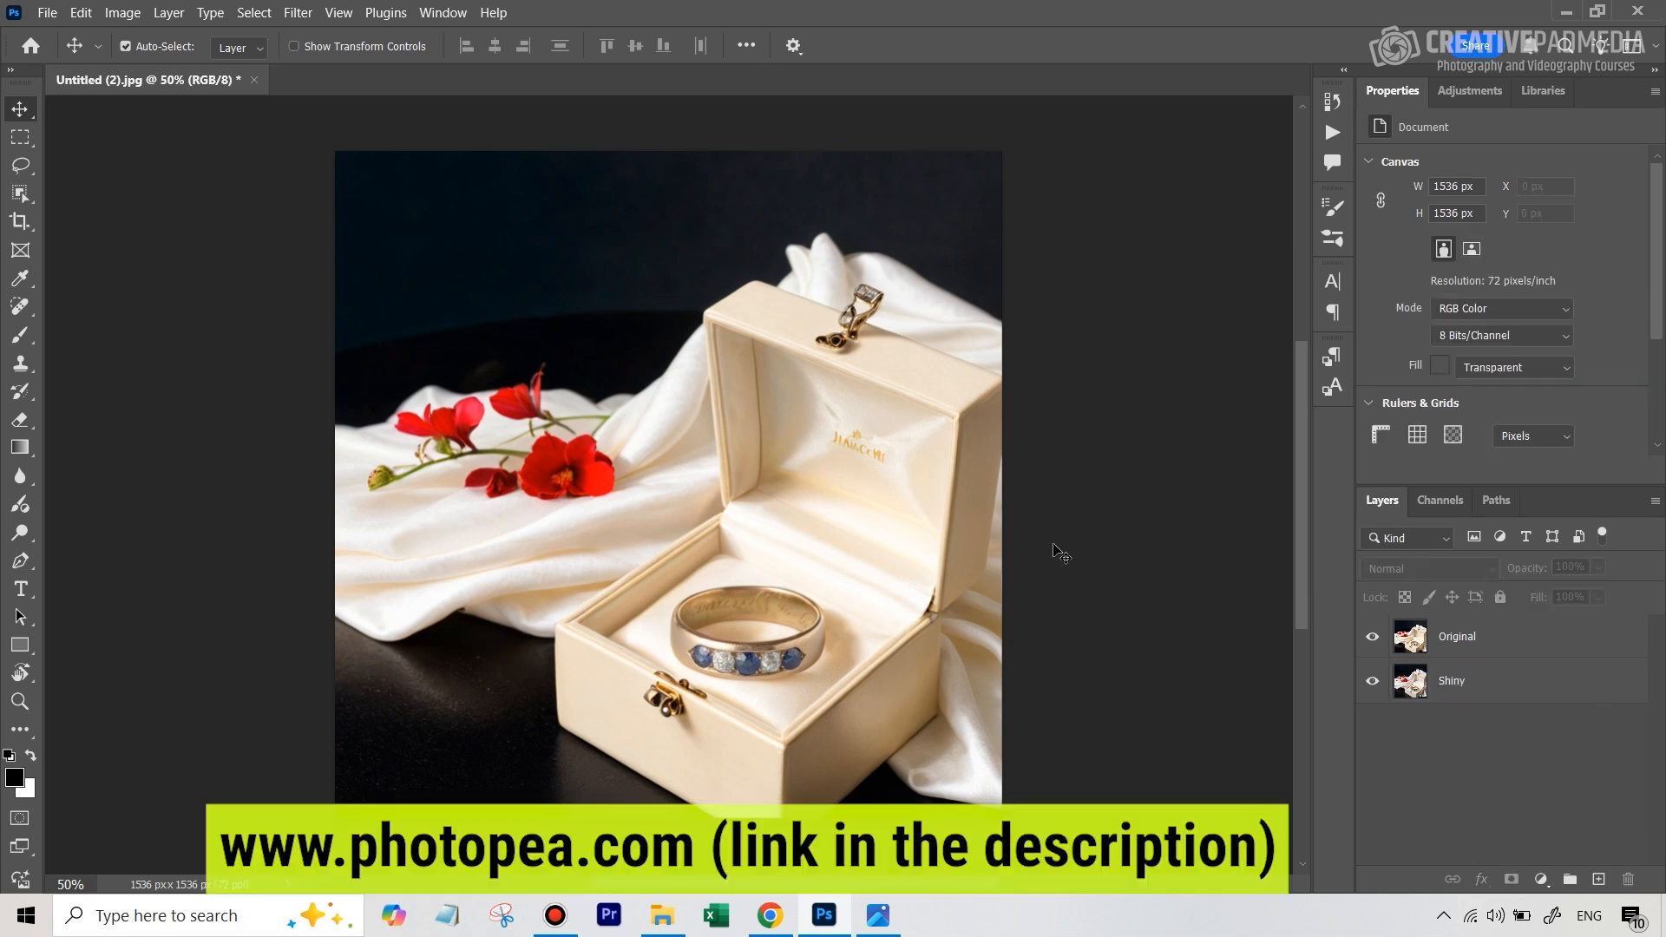
# Move the Shiny layer above the Original layer and hide it with an inverted, black layer mask
pyautogui.click(1532, 646)
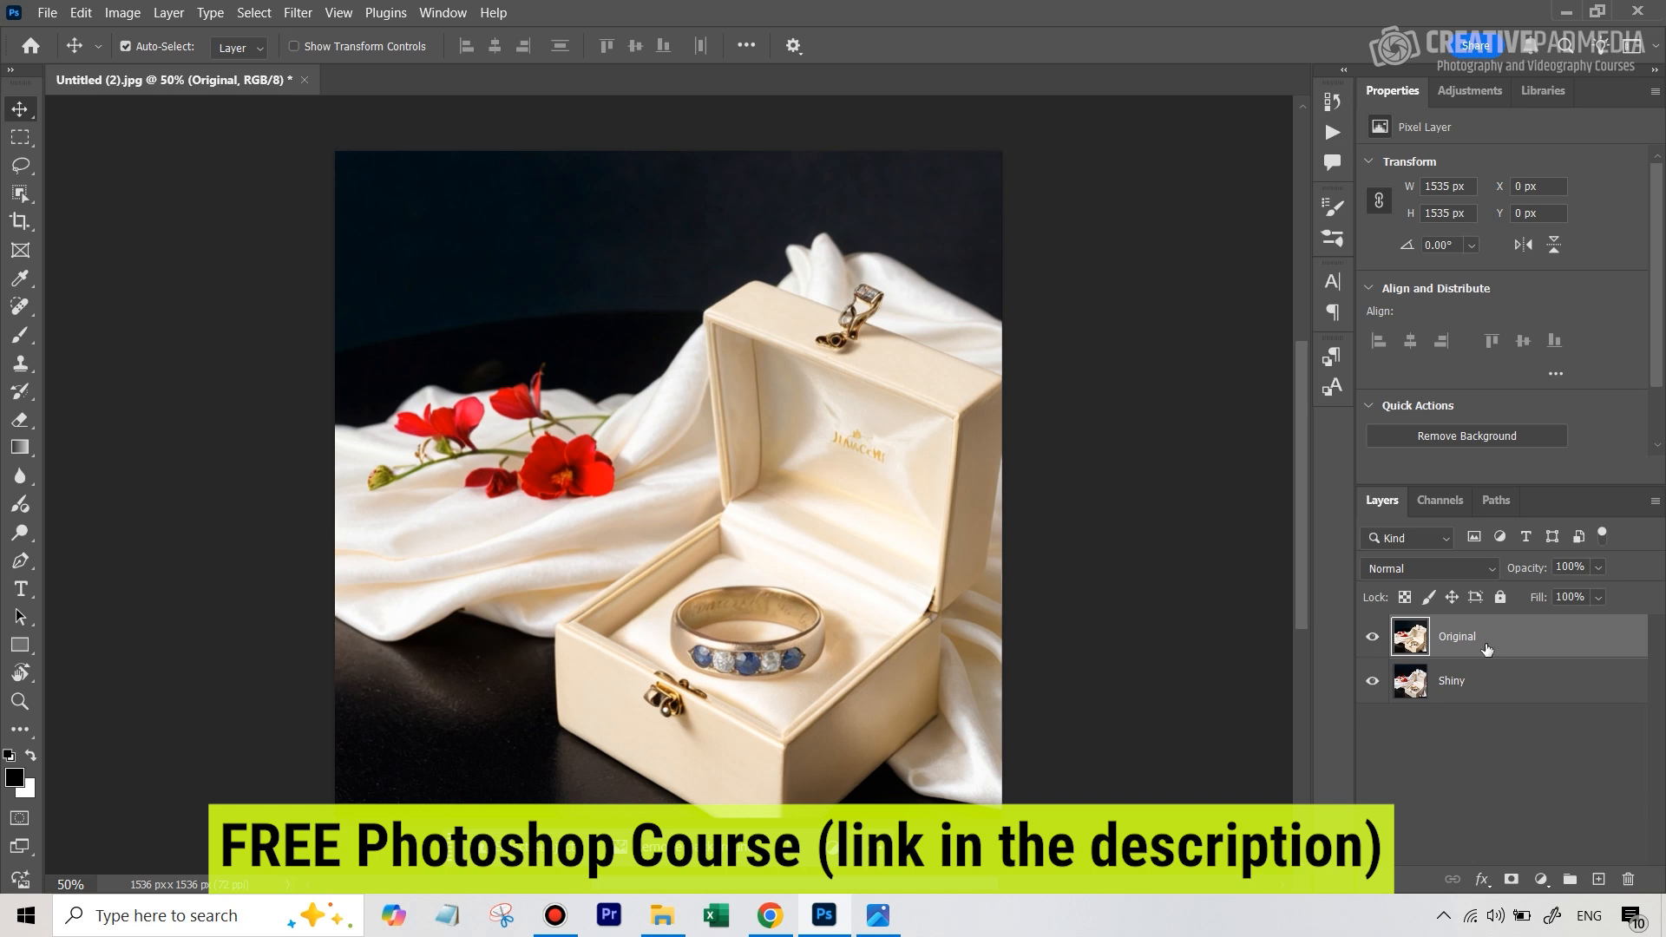
pyautogui.click(1373, 639)
pyautogui.click(1373, 638)
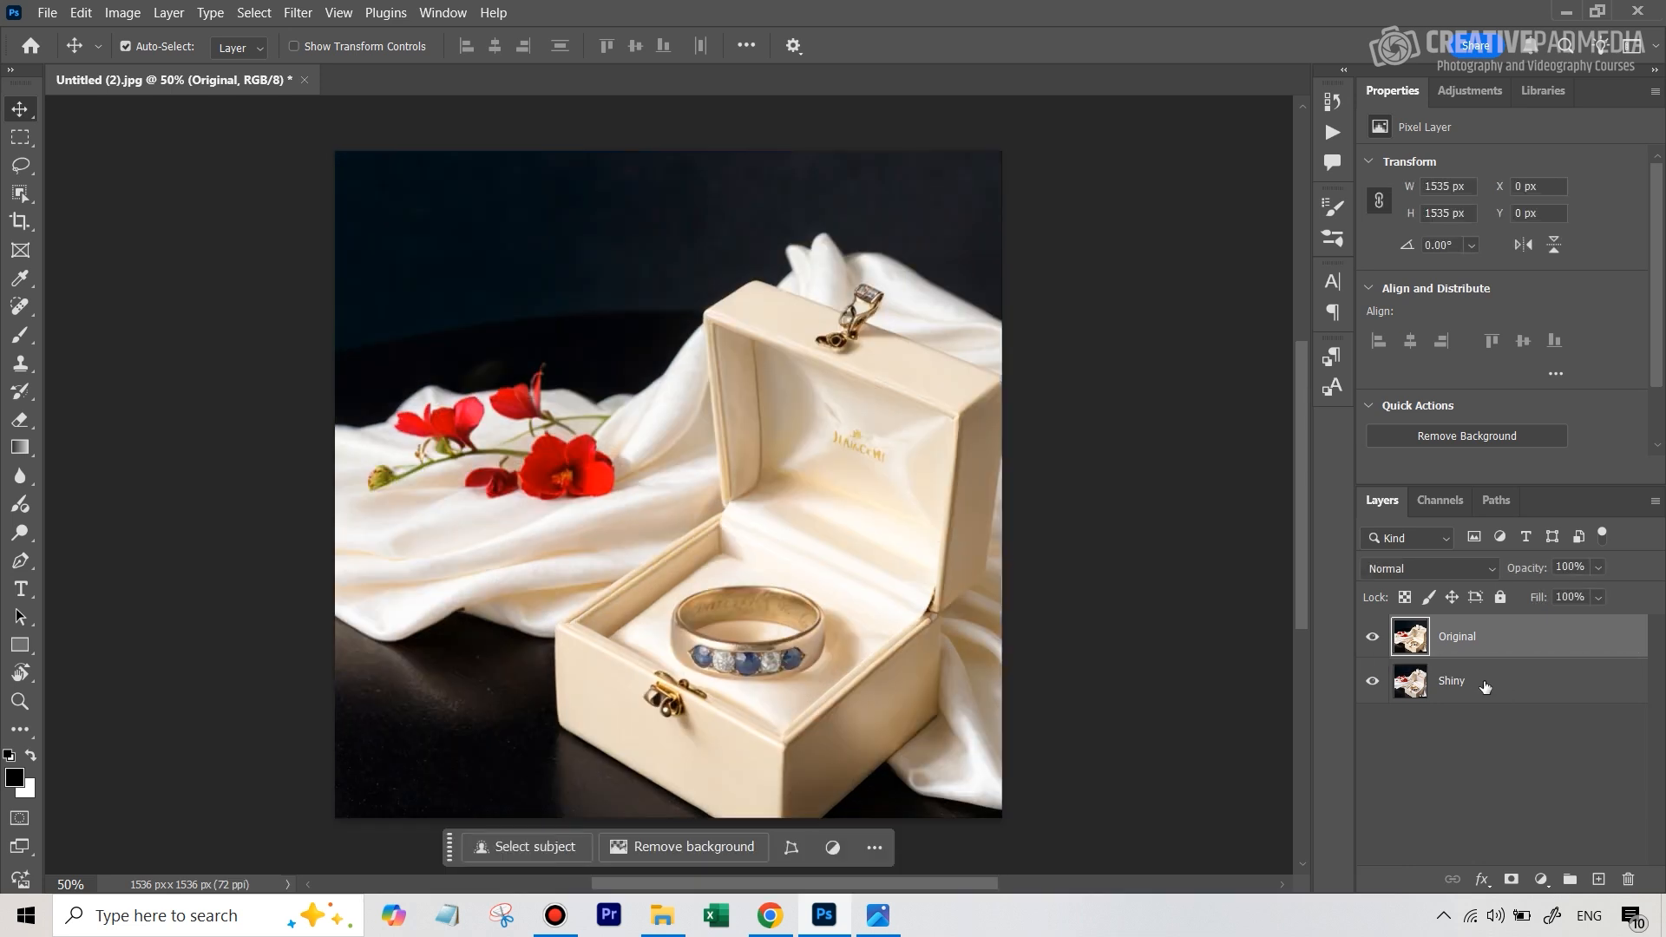
pyautogui.moveTo(1491, 686); pyautogui.dragTo(1483, 627)
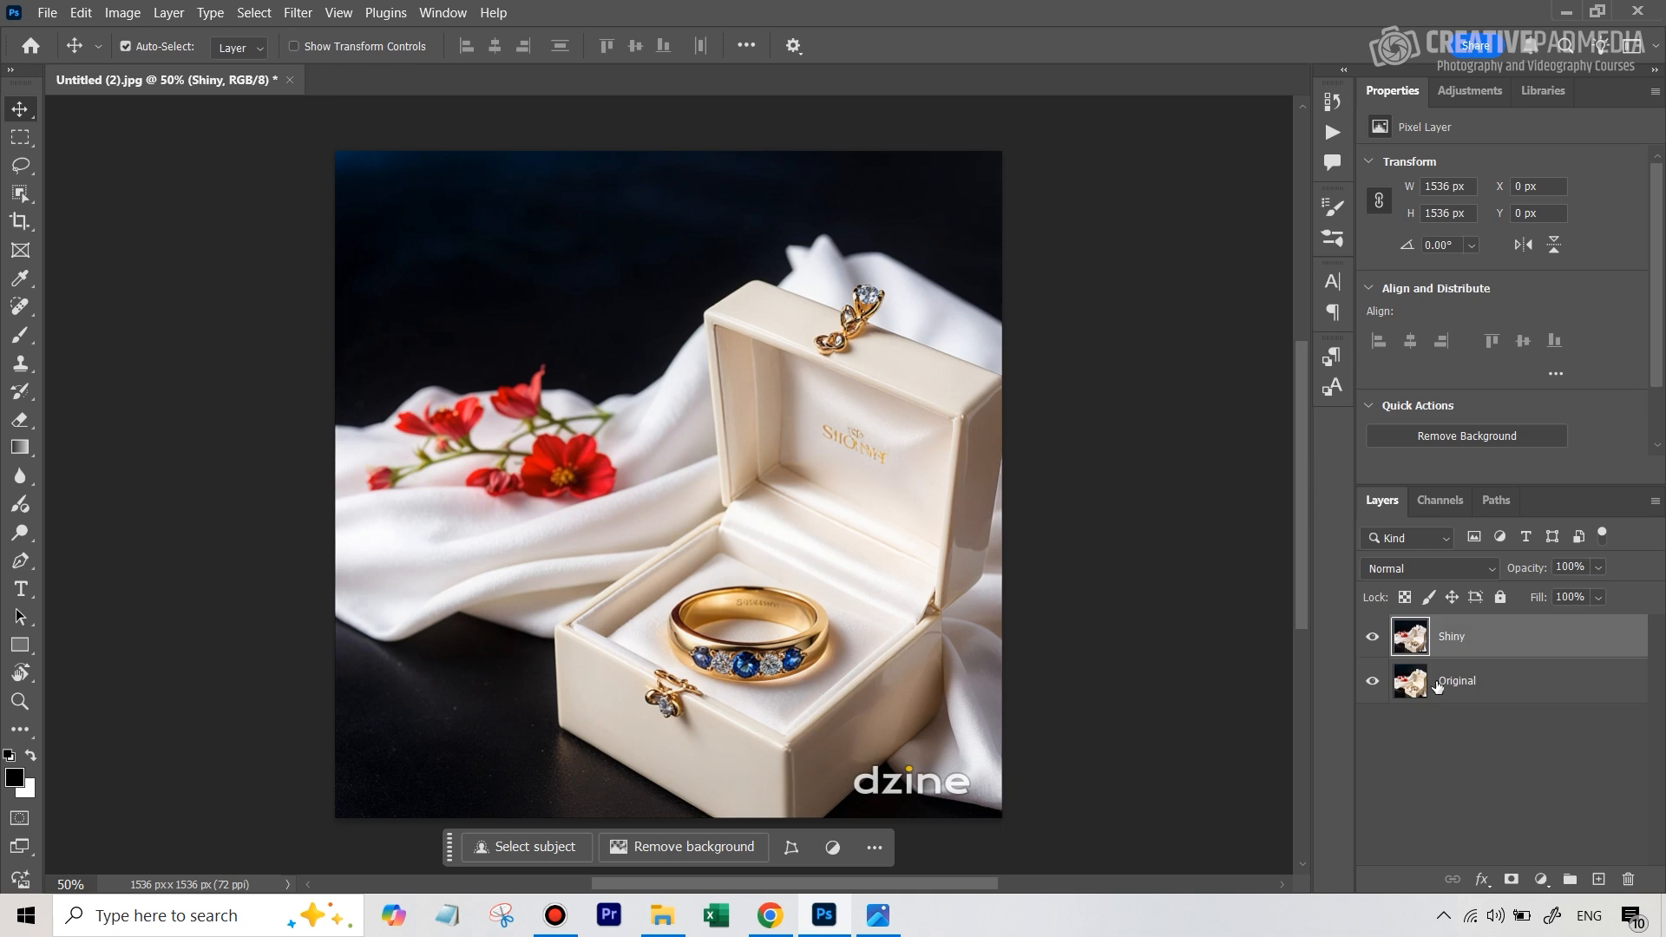
pyautogui.click(1511, 879)
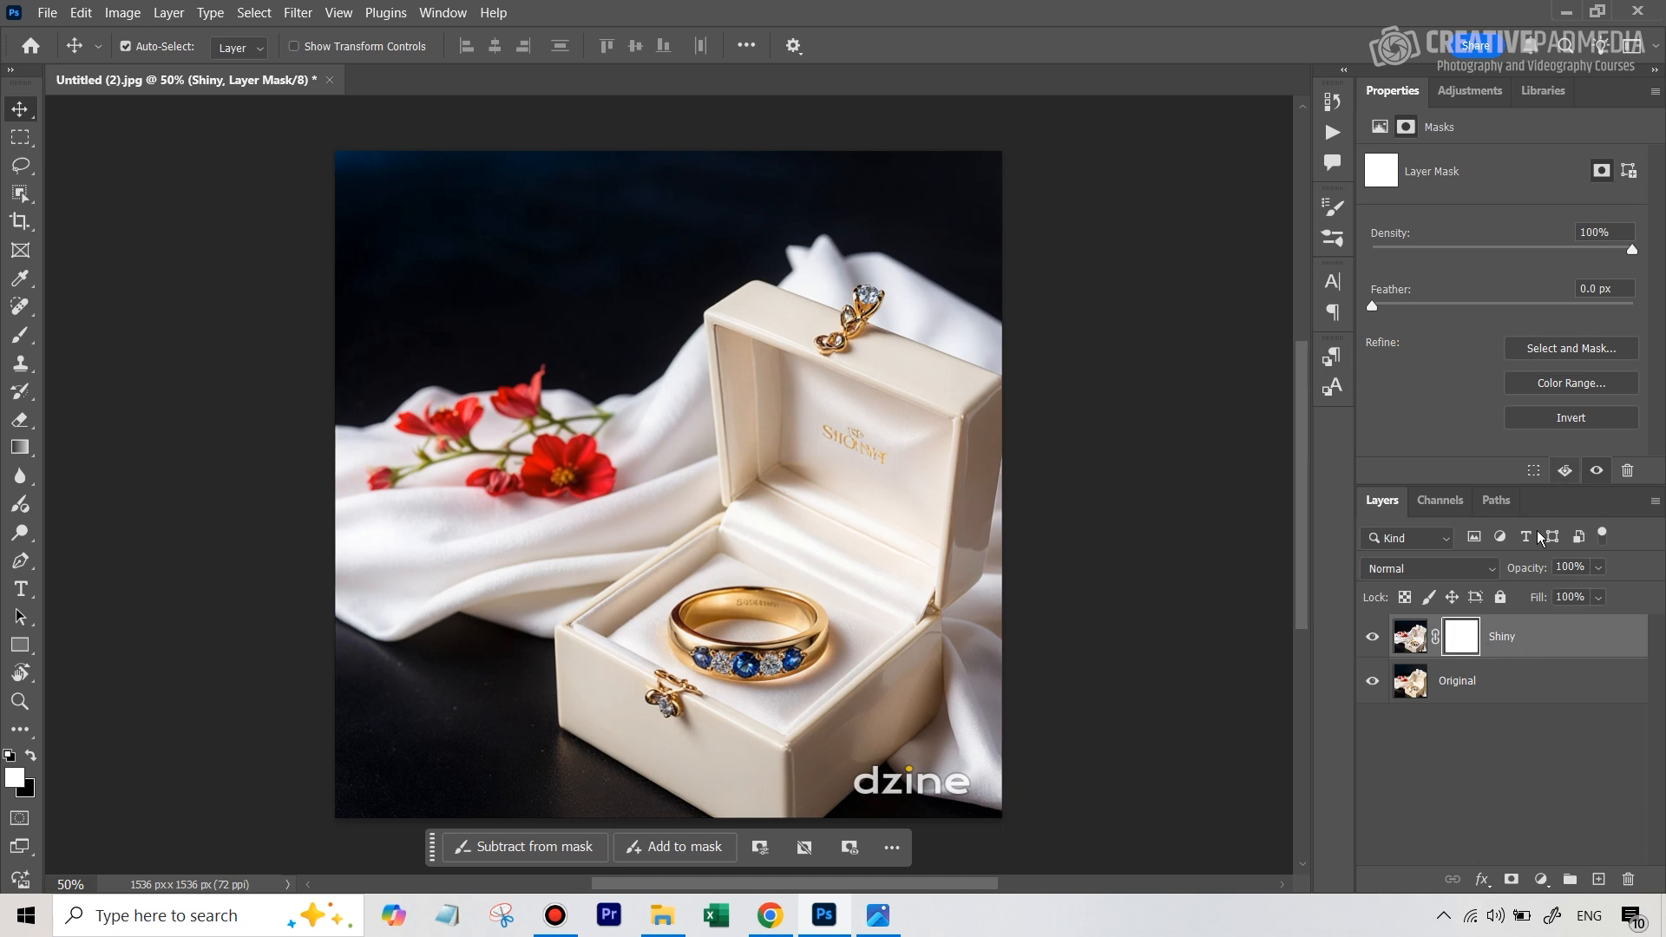
pyautogui.click(1559, 421)
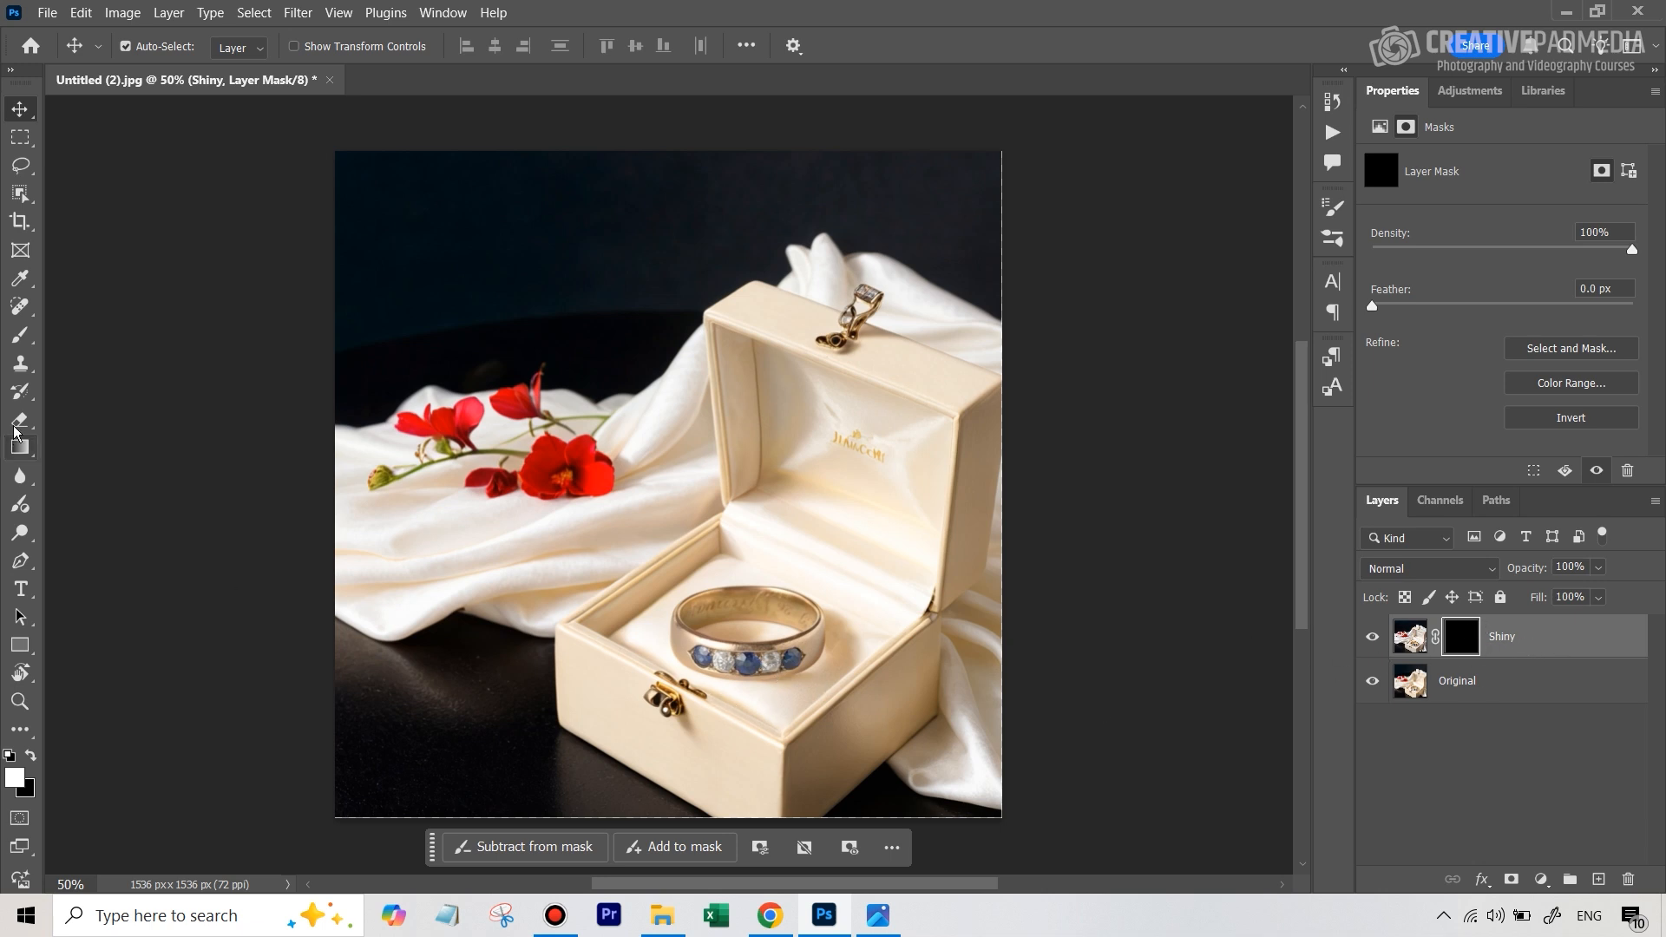
# Paint white on the Shiny layer mask with a small brush of about 15 px over the ring's rightmost blue stone
pyautogui.click(19, 336)
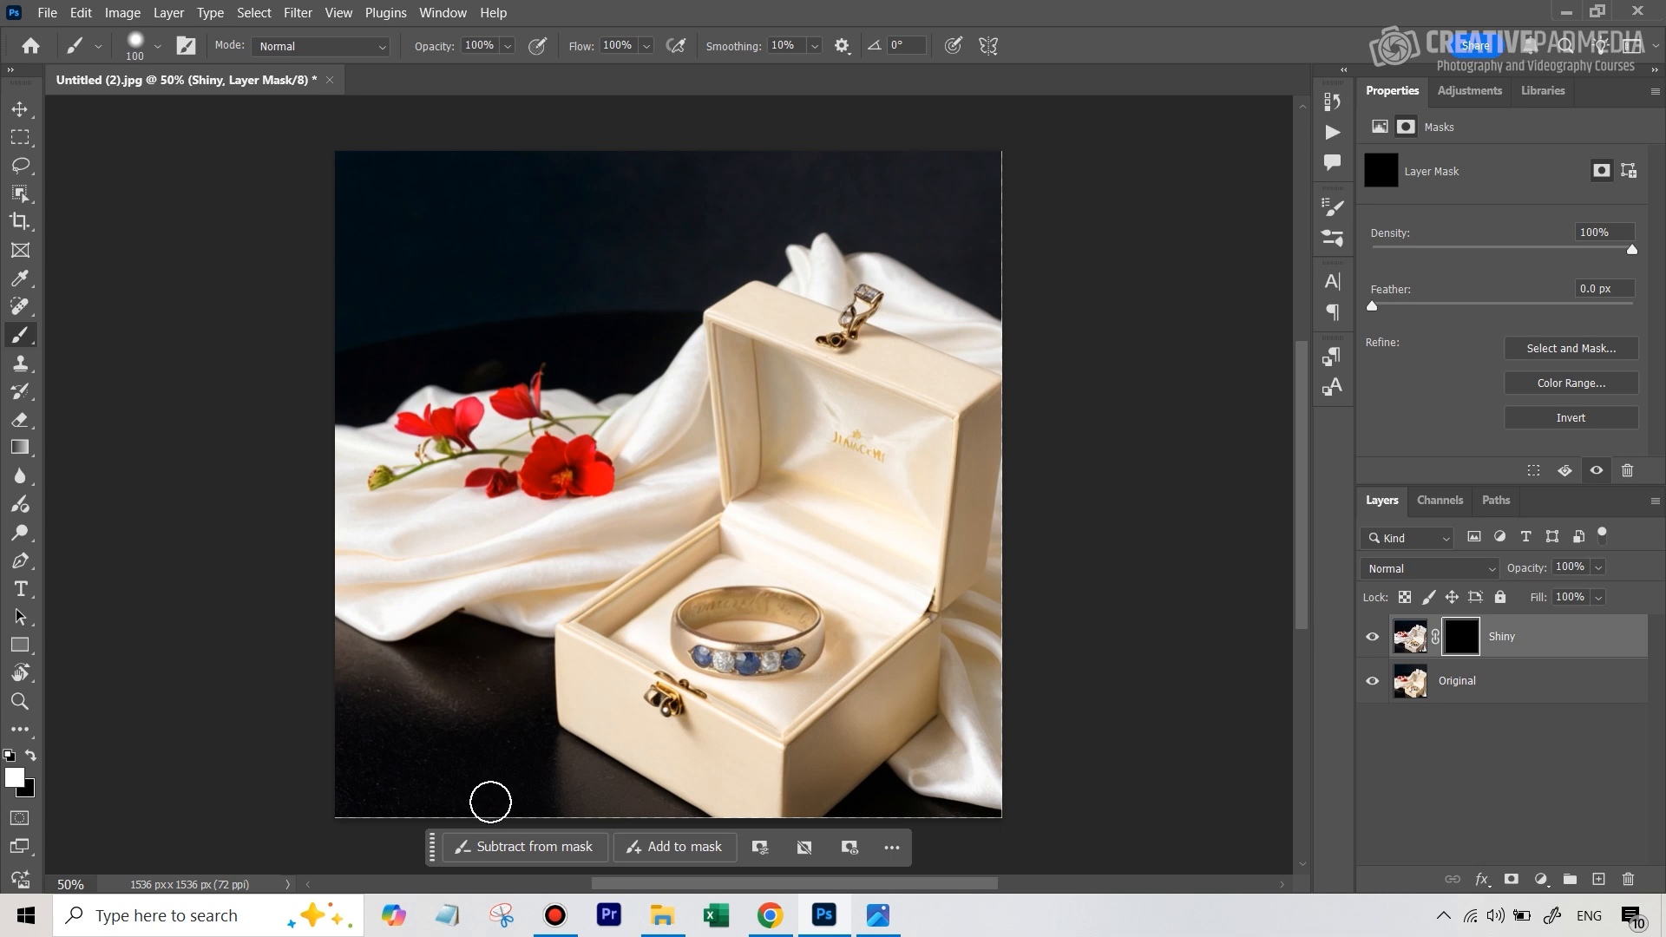
pyautogui.press('z')
pyautogui.moveTo(768, 672); pyautogui.dragTo(762, 636)
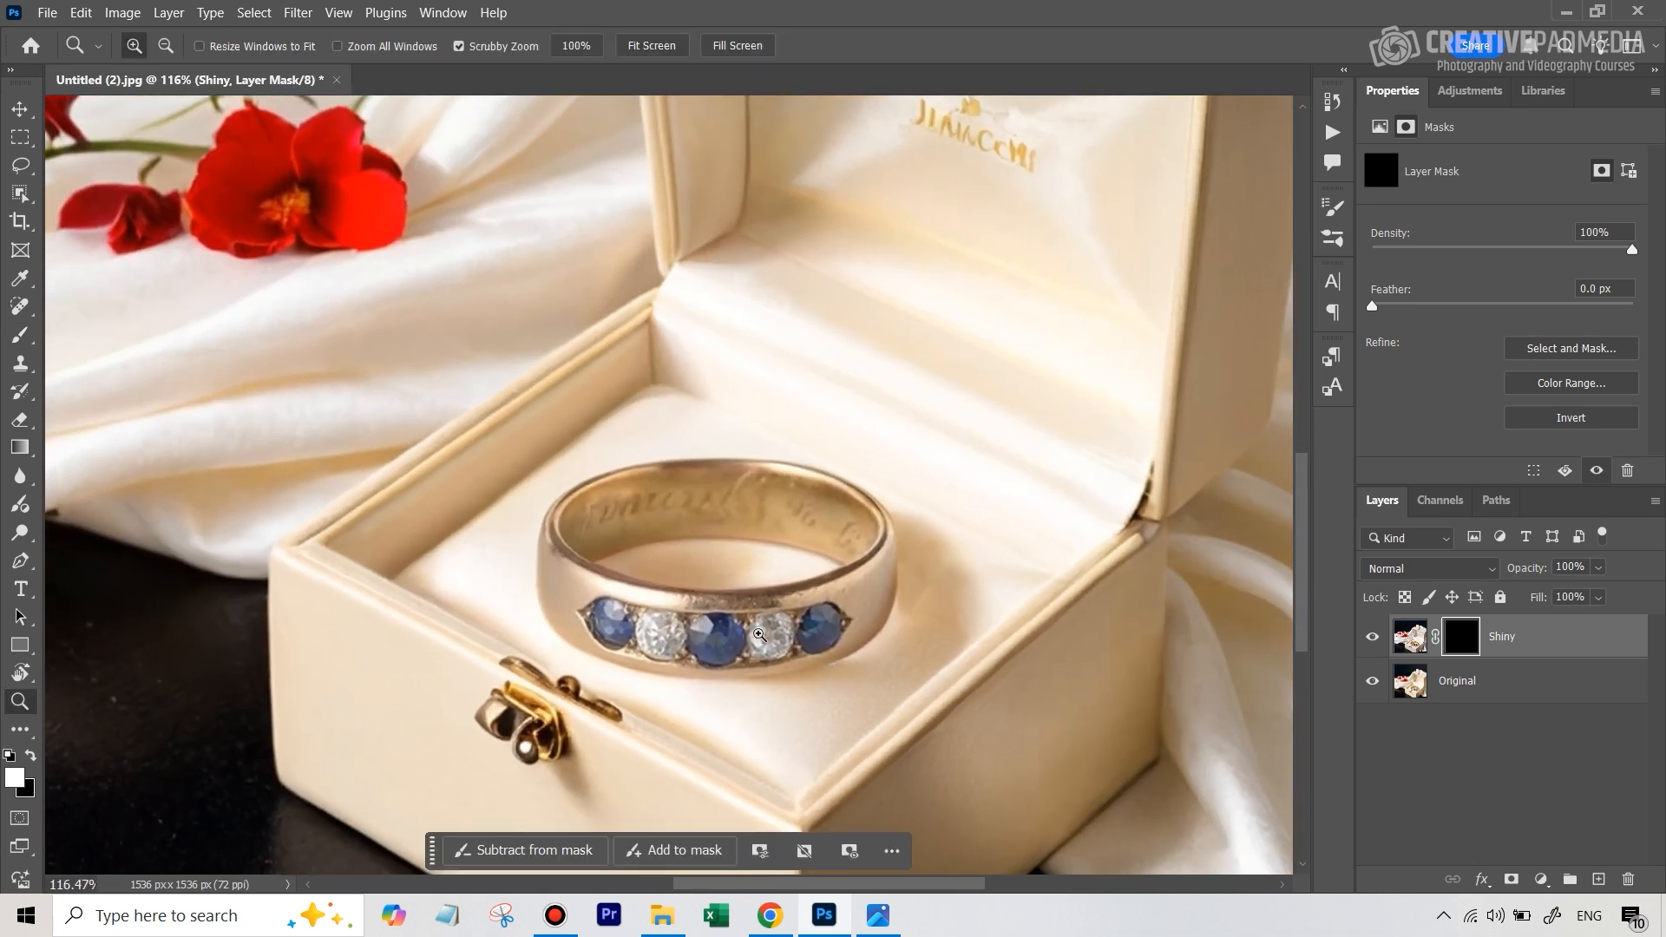
pyautogui.click(19, 336)
pyautogui.press('[')
pyautogui.press('[')
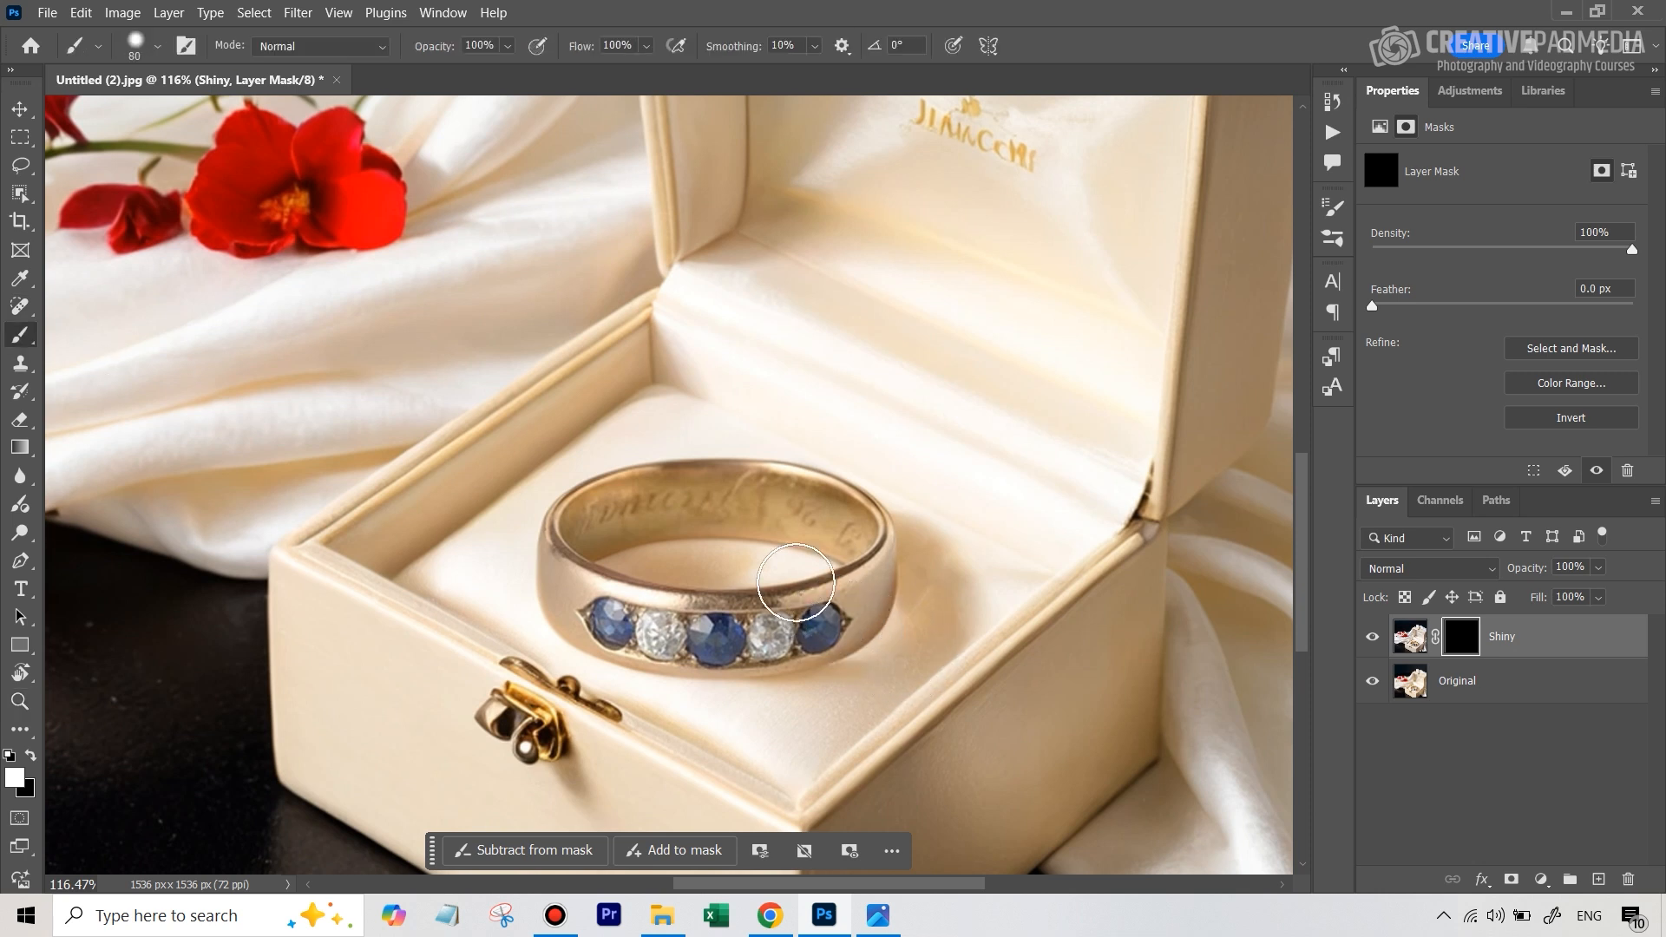
pyautogui.click(157, 46)
pyautogui.moveTo(196, 115); pyautogui.dragTo(162, 114)
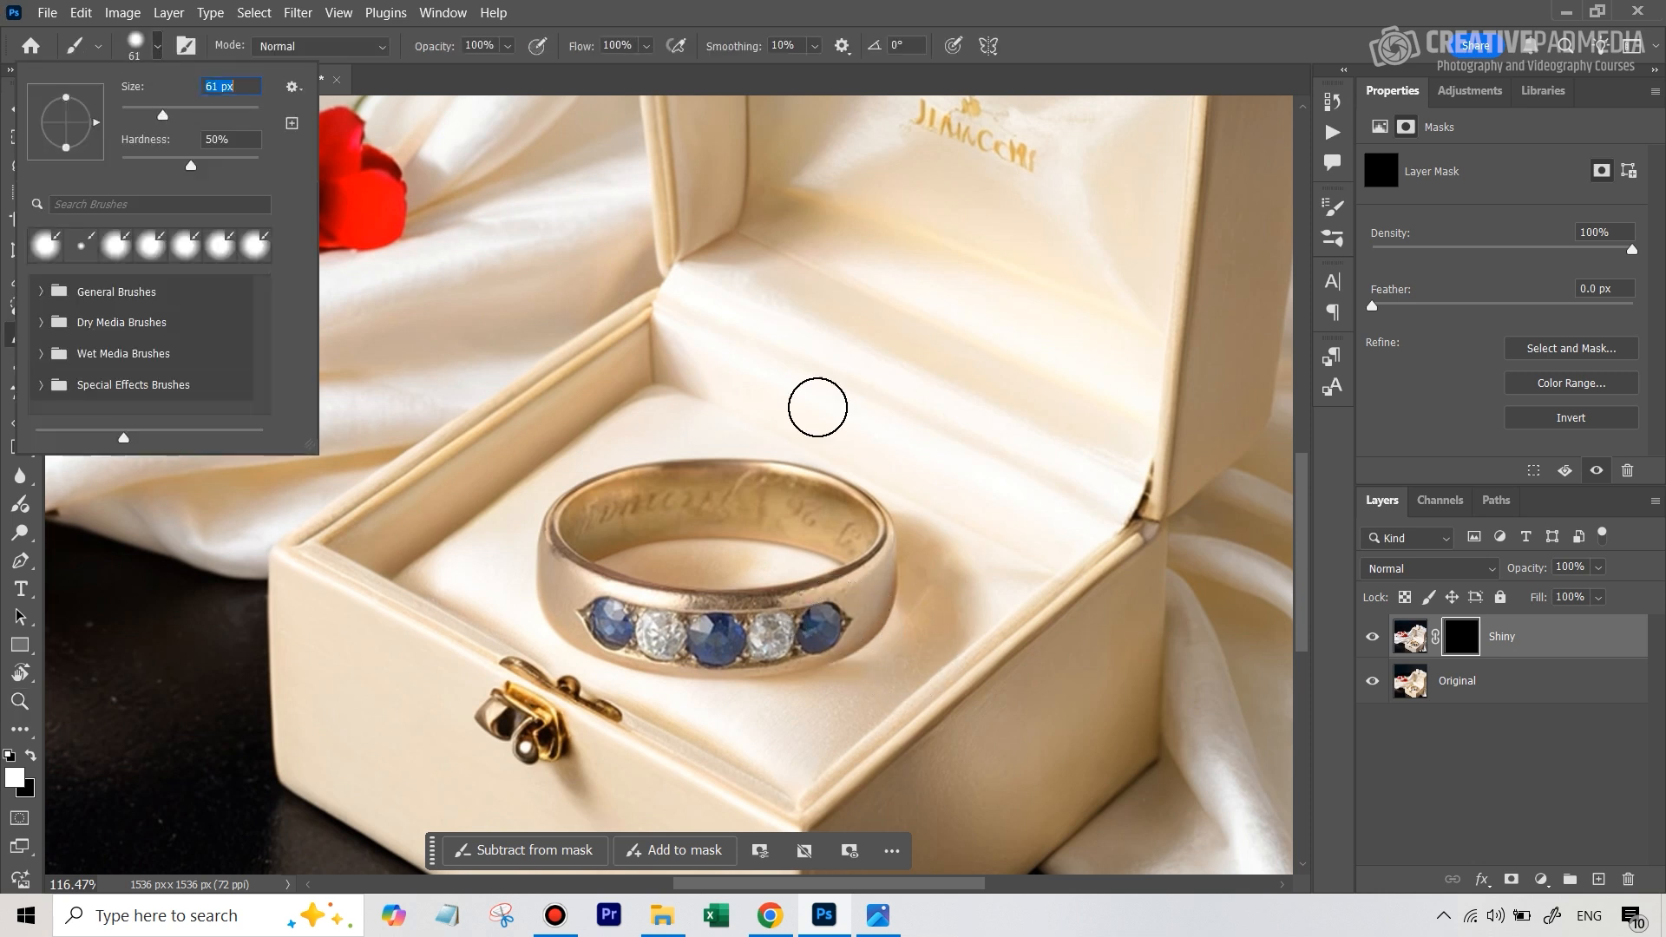
pyautogui.moveTo(1301, 516); pyautogui.dragTo(1300, 518)
pyautogui.press('[')
pyautogui.press('[')
pyautogui.press('[')
pyautogui.press('[')
pyautogui.press('[')
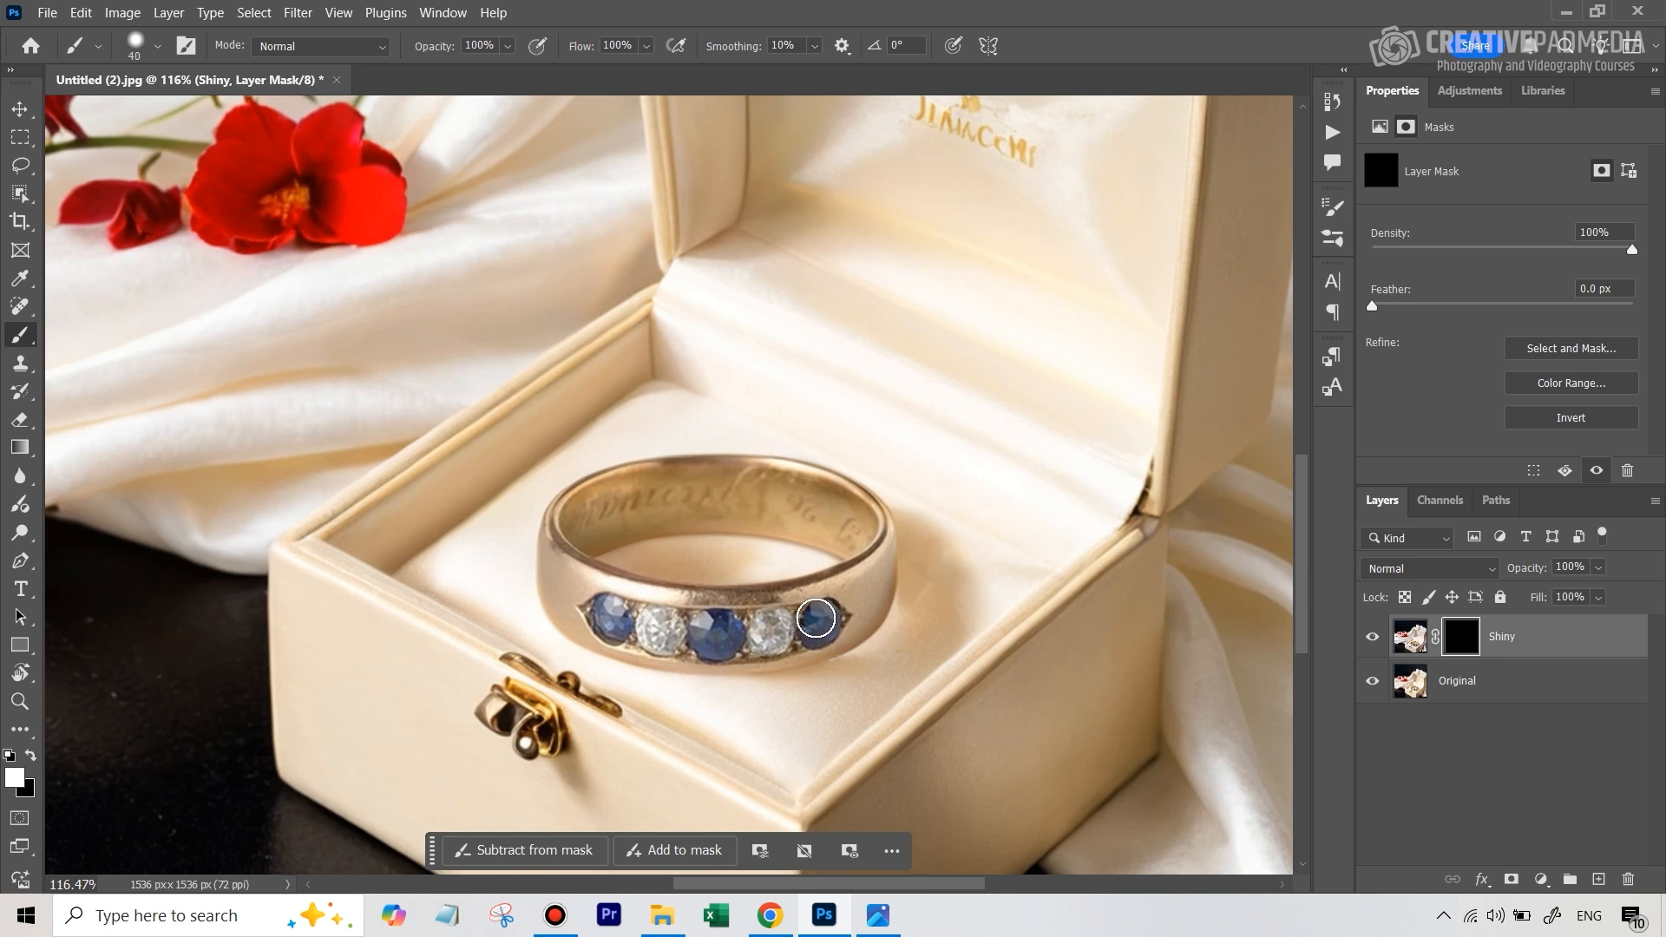
pyautogui.press(']')
pyautogui.press('[')
pyautogui.press('[')
pyautogui.press('[')
pyautogui.moveTo(809, 632)
pyautogui.mouseDown()
pyautogui.moveTo(829, 634)
pyautogui.moveTo(808, 632)
pyautogui.moveTo(832, 607)
pyautogui.mouseUp()
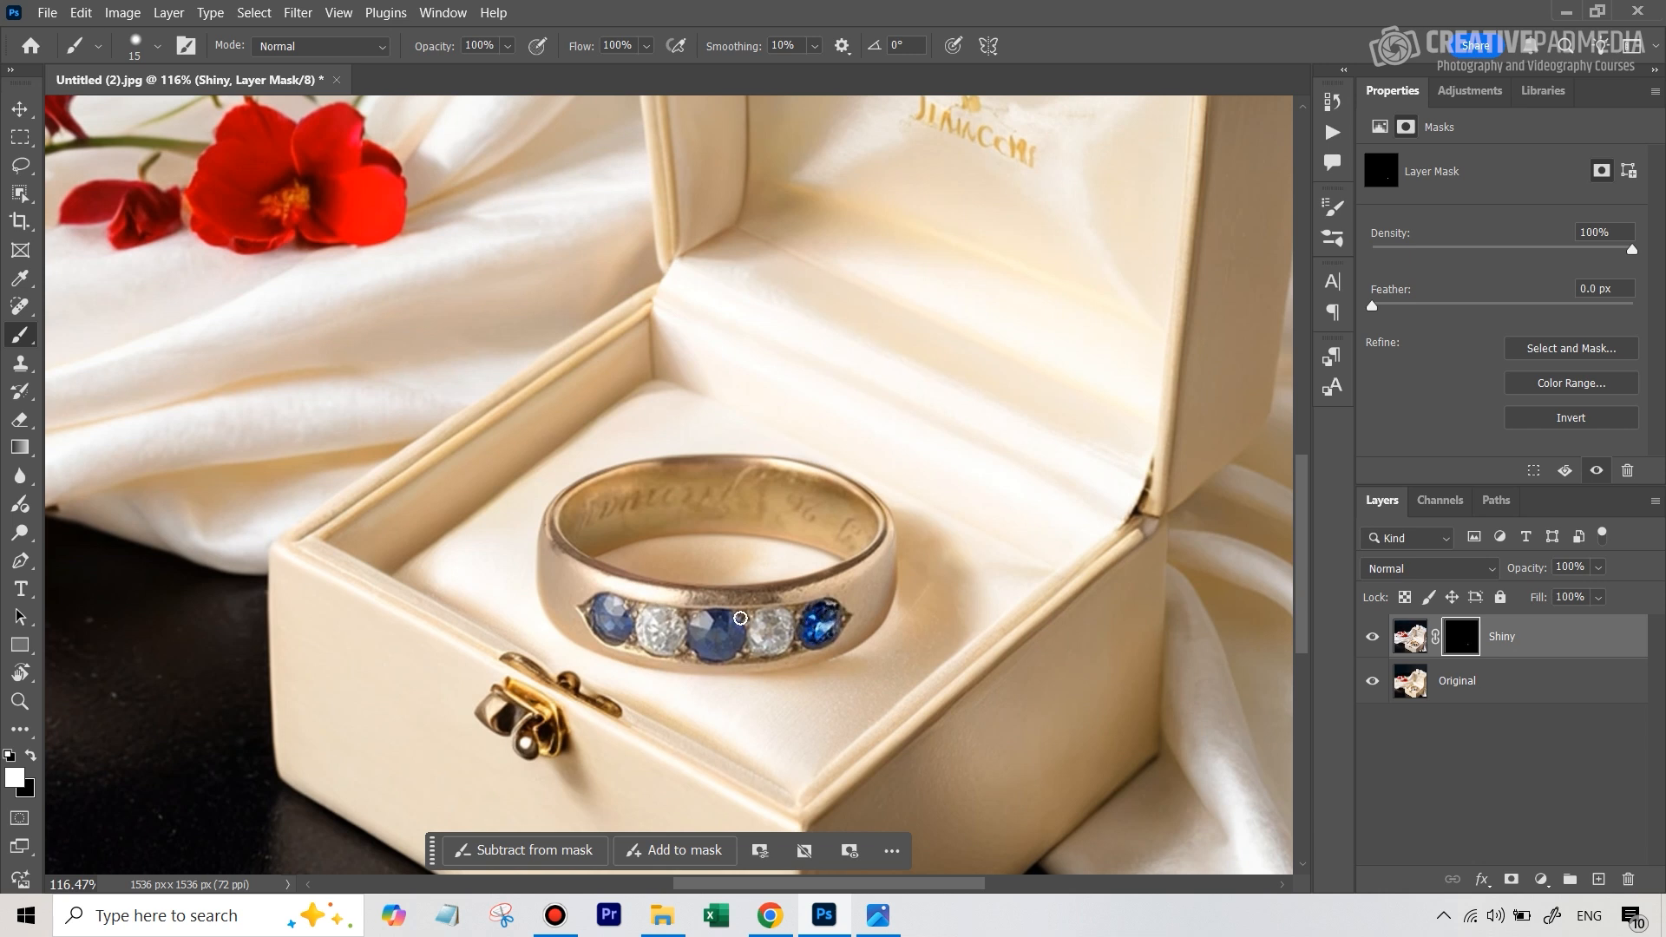
# Reveal the shiny versions of the remaining two blue stones and both clear stones by painting white on the Shiny mask
pyautogui.moveTo(710, 621)
pyautogui.mouseDown()
pyautogui.moveTo(725, 628)
pyautogui.moveTo(704, 639)
pyautogui.moveTo(737, 645)
pyautogui.moveTo(727, 623)
pyautogui.moveTo(701, 647)
pyautogui.mouseUp()
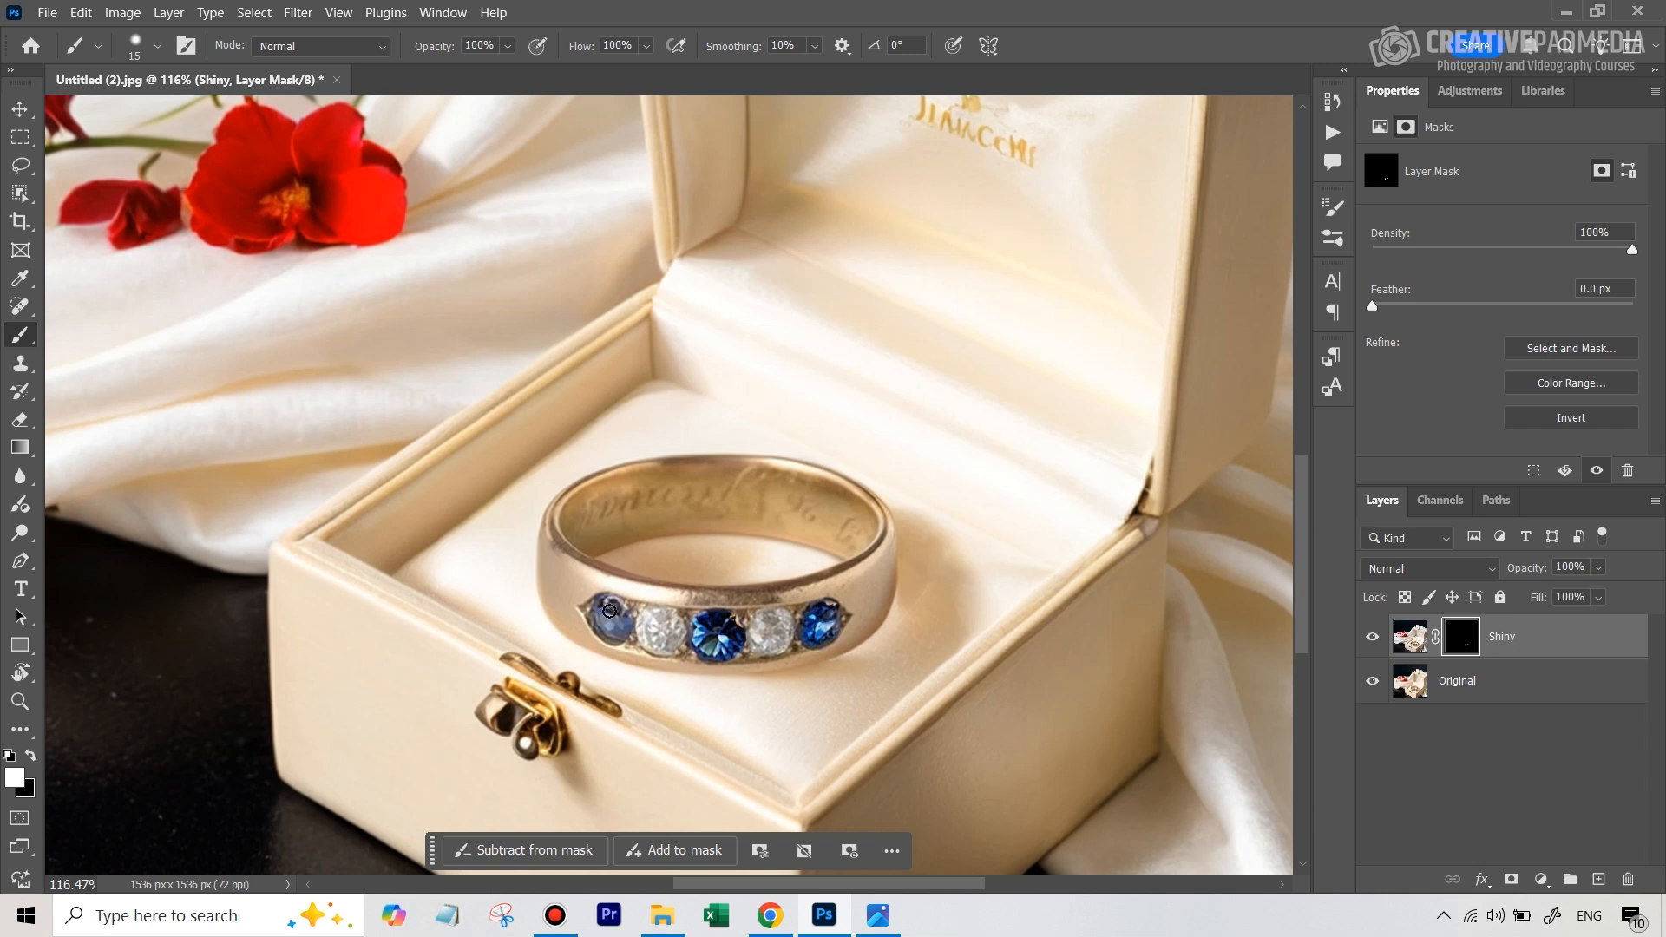
pyautogui.moveTo(611, 636)
pyautogui.mouseDown()
pyautogui.moveTo(588, 607)
pyautogui.moveTo(594, 621)
pyautogui.mouseUp()
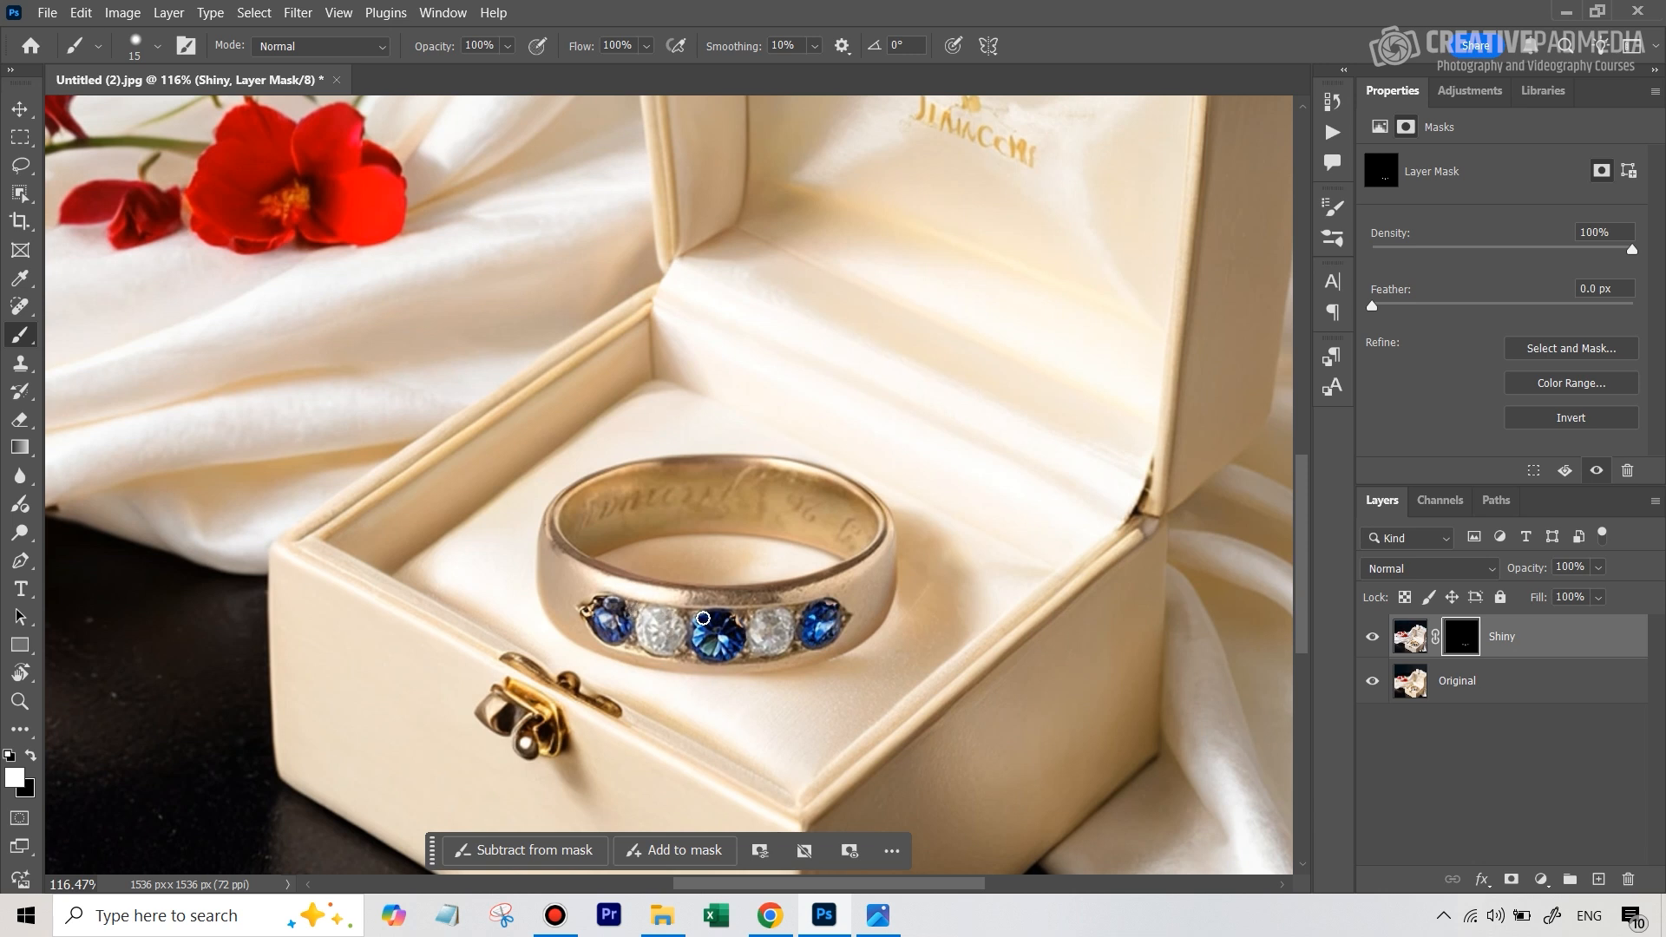
pyautogui.moveTo(657, 619)
pyautogui.mouseDown()
pyautogui.moveTo(664, 642)
pyautogui.moveTo(647, 624)
pyautogui.mouseUp()
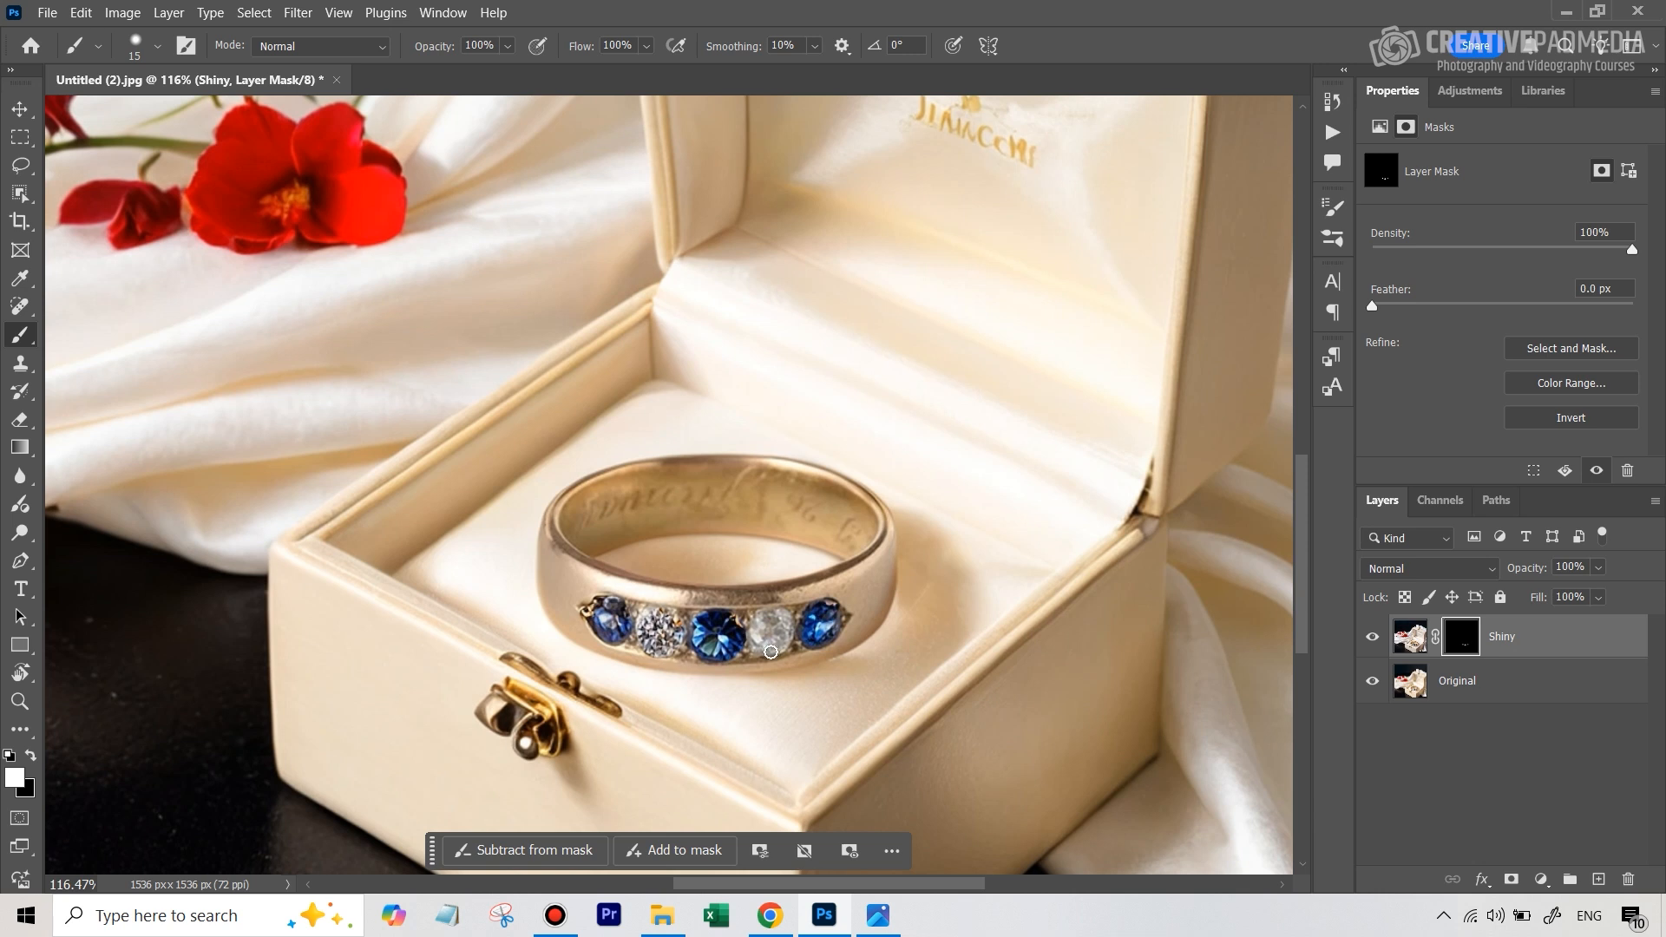
pyautogui.moveTo(768, 616)
pyautogui.mouseDown()
pyautogui.moveTo(755, 642)
pyautogui.moveTo(786, 627)
pyautogui.mouseUp()
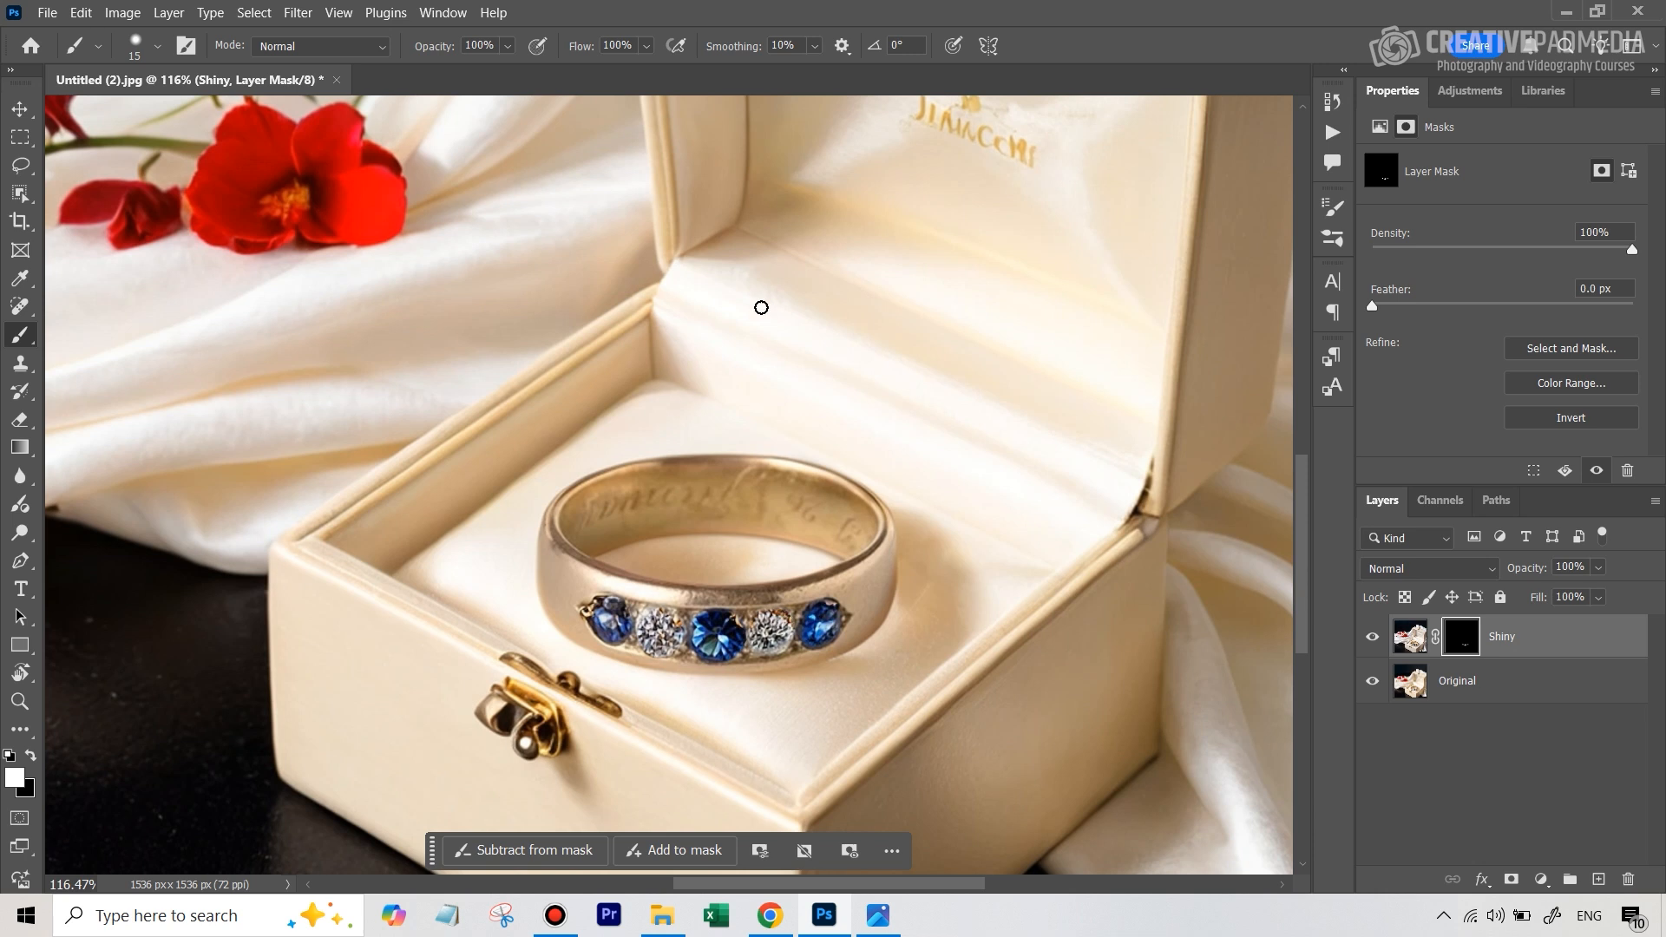
# View the photo at 50% and toggle the Shiny layer's visibility to compare the ring's stones before and after
pyautogui.hotkey('ctrl', '-')
pyautogui.hotkey('ctrl', '-')
pyautogui.hotkey('ctrl', '-')
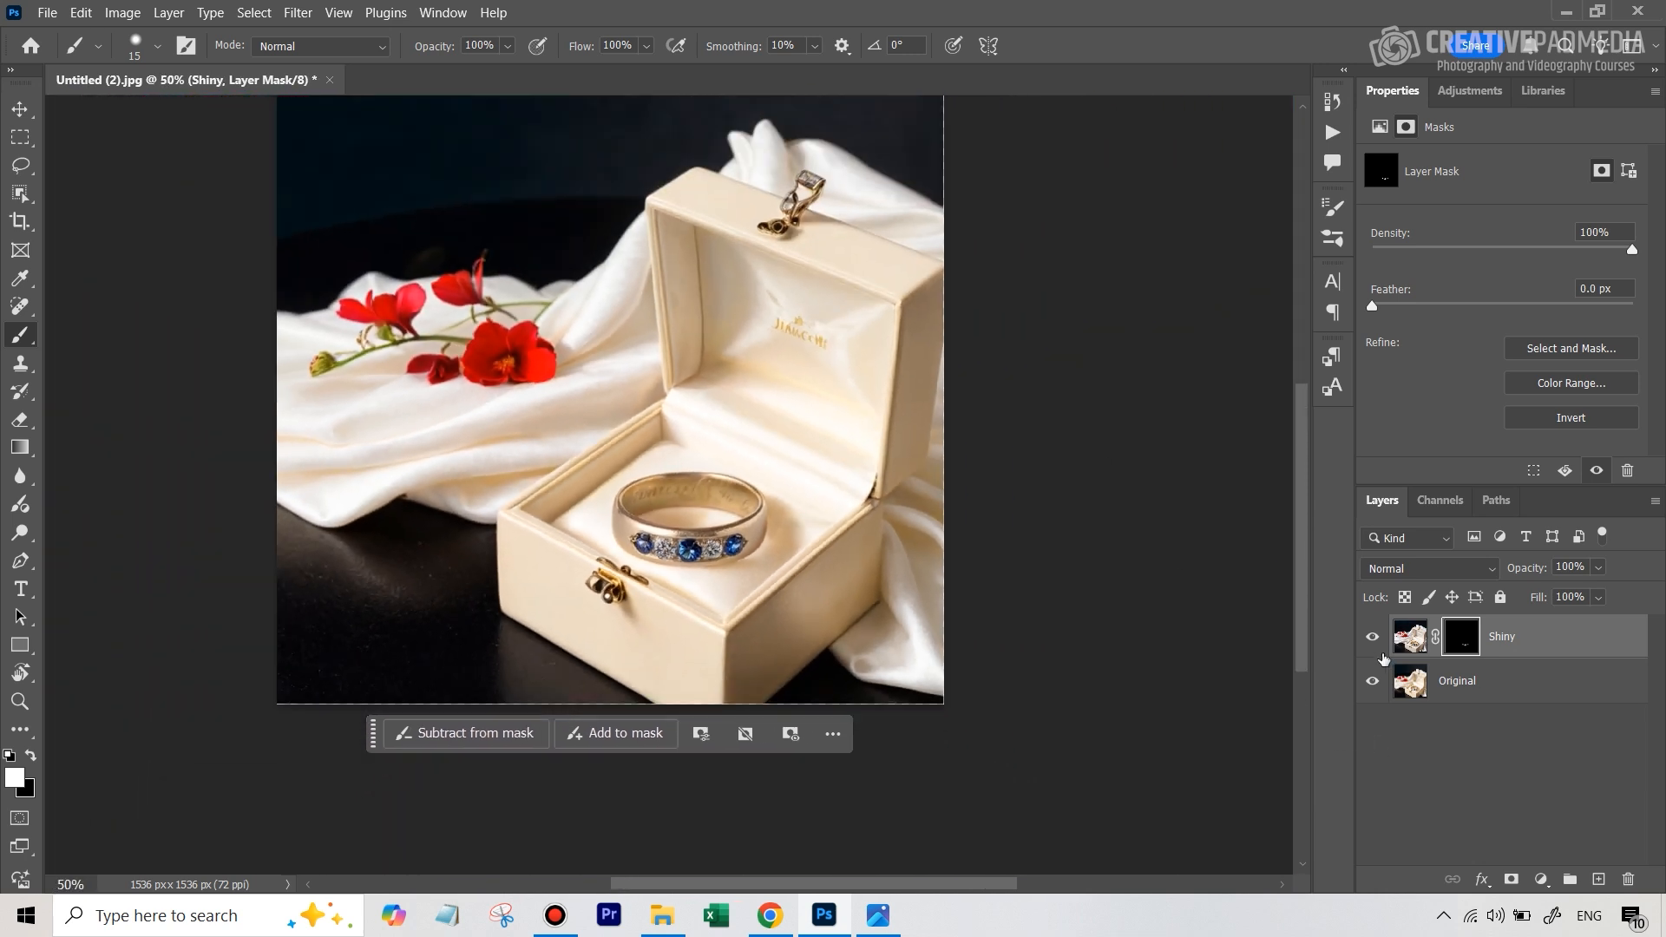
pyautogui.click(1372, 642)
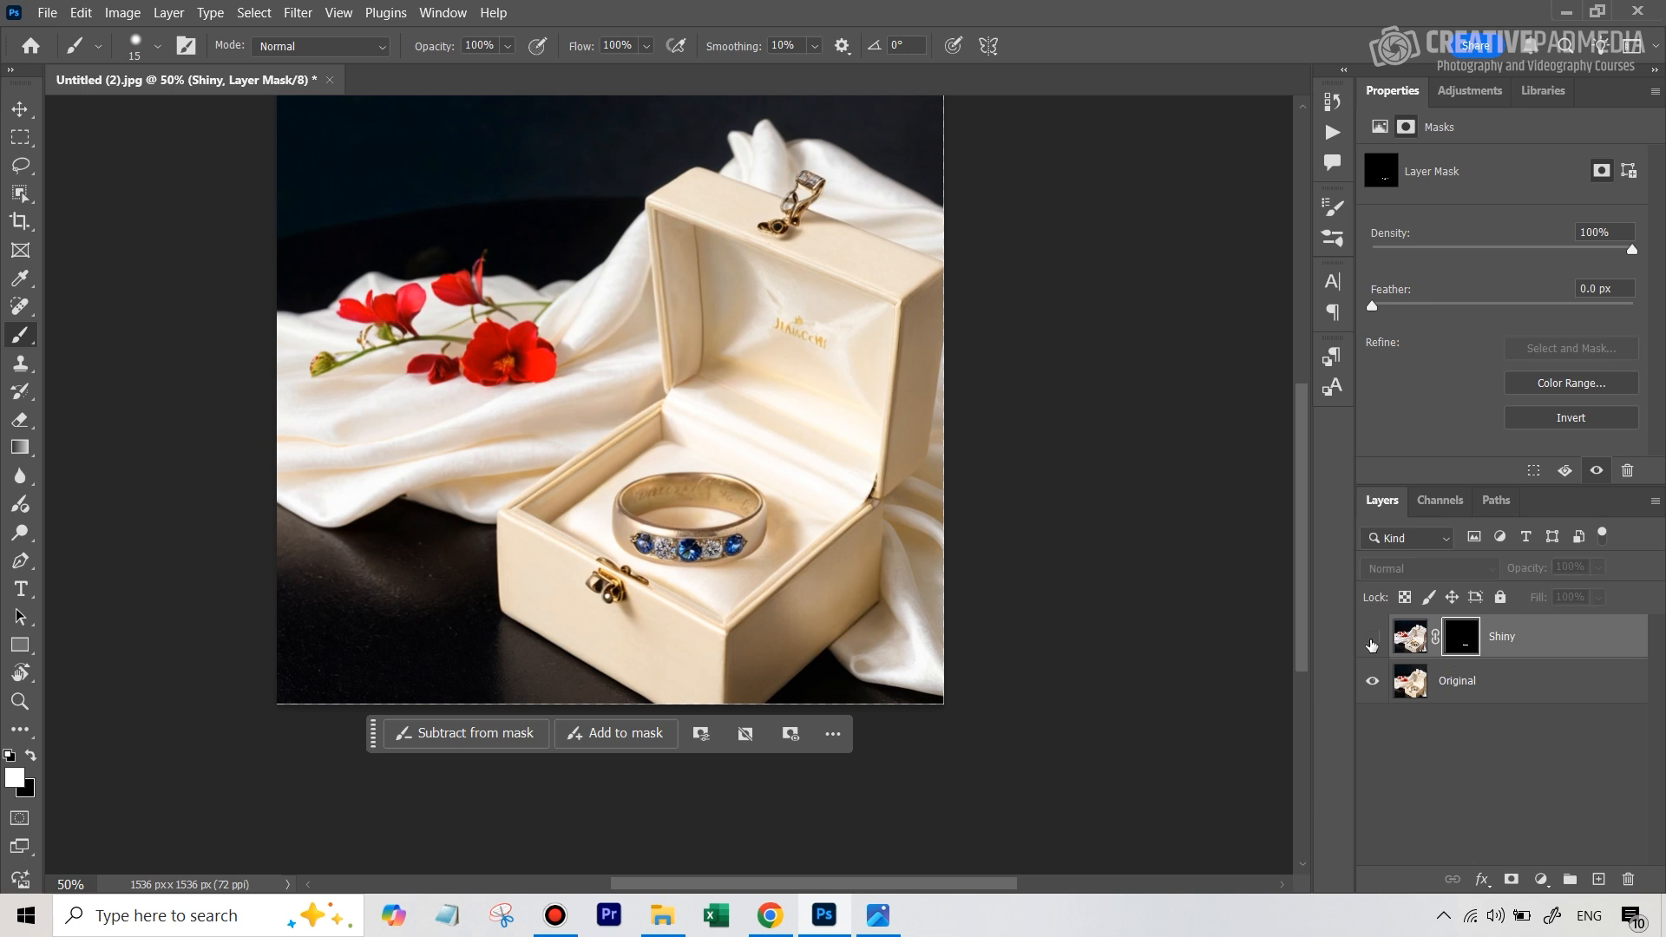
pyautogui.click(1372, 642)
pyautogui.click(1372, 642)
pyautogui.click(1372, 642)
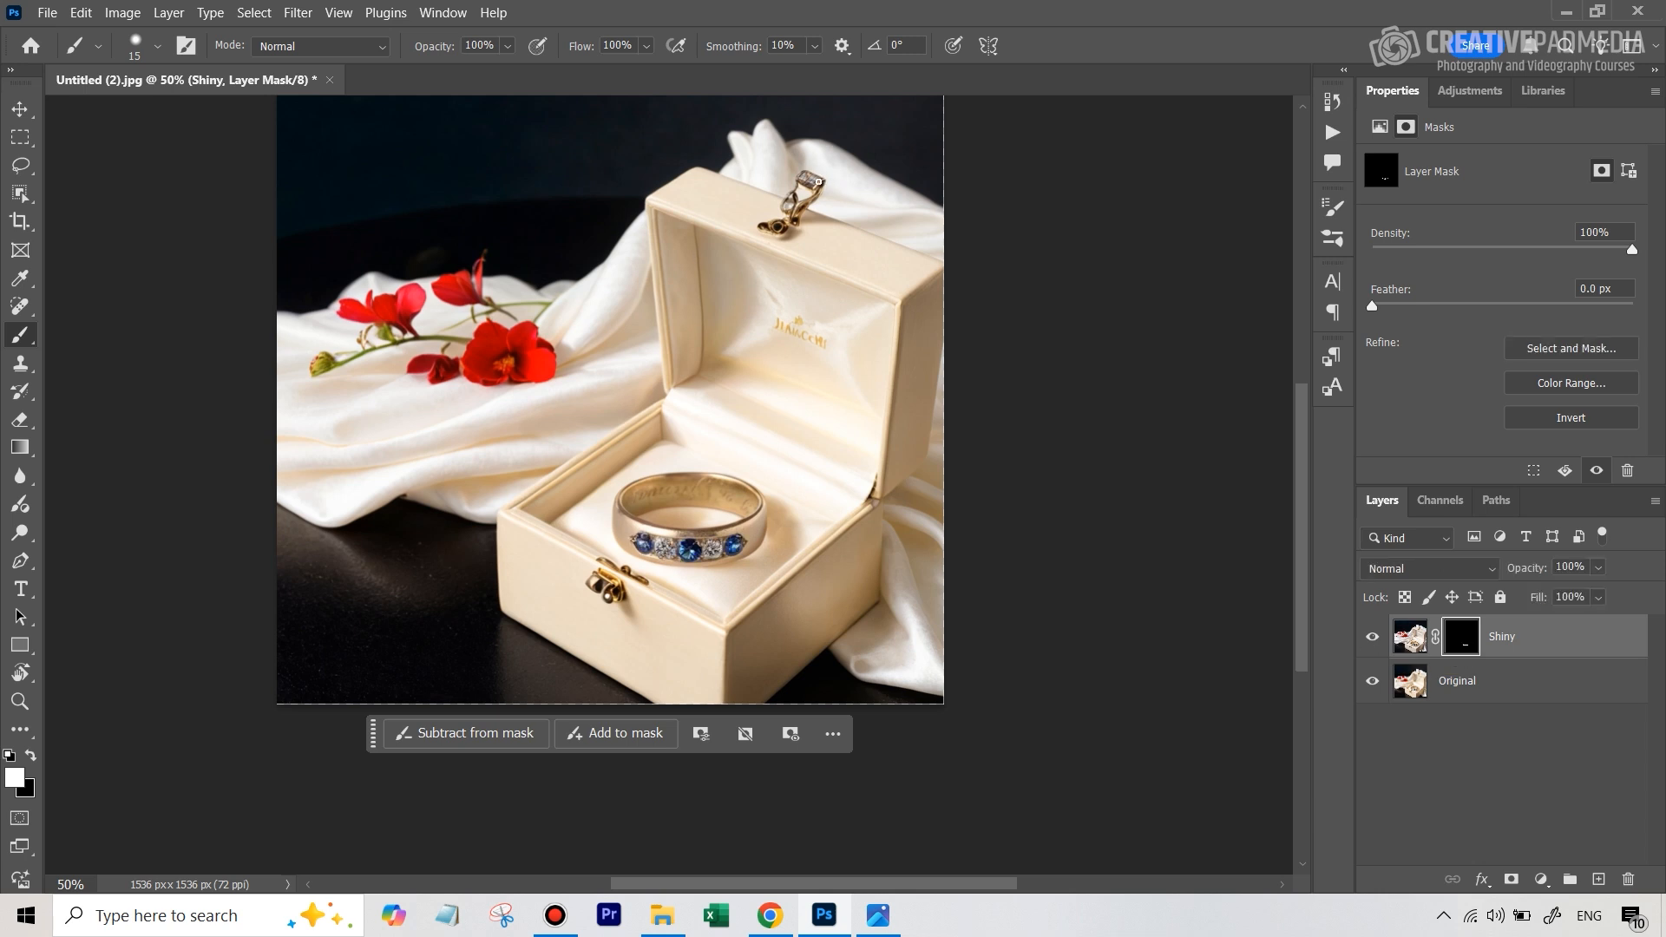
# Enlarge the brush to 50 px and paint white on the Shiny mask over the lid's clasp and the box's front clasp
pyautogui.press(']')
pyautogui.press(']')
pyautogui.press(']')
pyautogui.moveTo(813, 179)
pyautogui.mouseDown()
pyautogui.moveTo(778, 223)
pyautogui.moveTo(809, 180)
pyautogui.moveTo(768, 221)
pyautogui.moveTo(791, 225)
pyautogui.moveTo(813, 177)
pyautogui.mouseUp()
pyautogui.moveTo(576, 607)
pyautogui.mouseDown()
pyautogui.moveTo(599, 577)
pyautogui.moveTo(620, 595)
pyautogui.moveTo(604, 569)
pyautogui.moveTo(628, 584)
pyautogui.mouseUp()
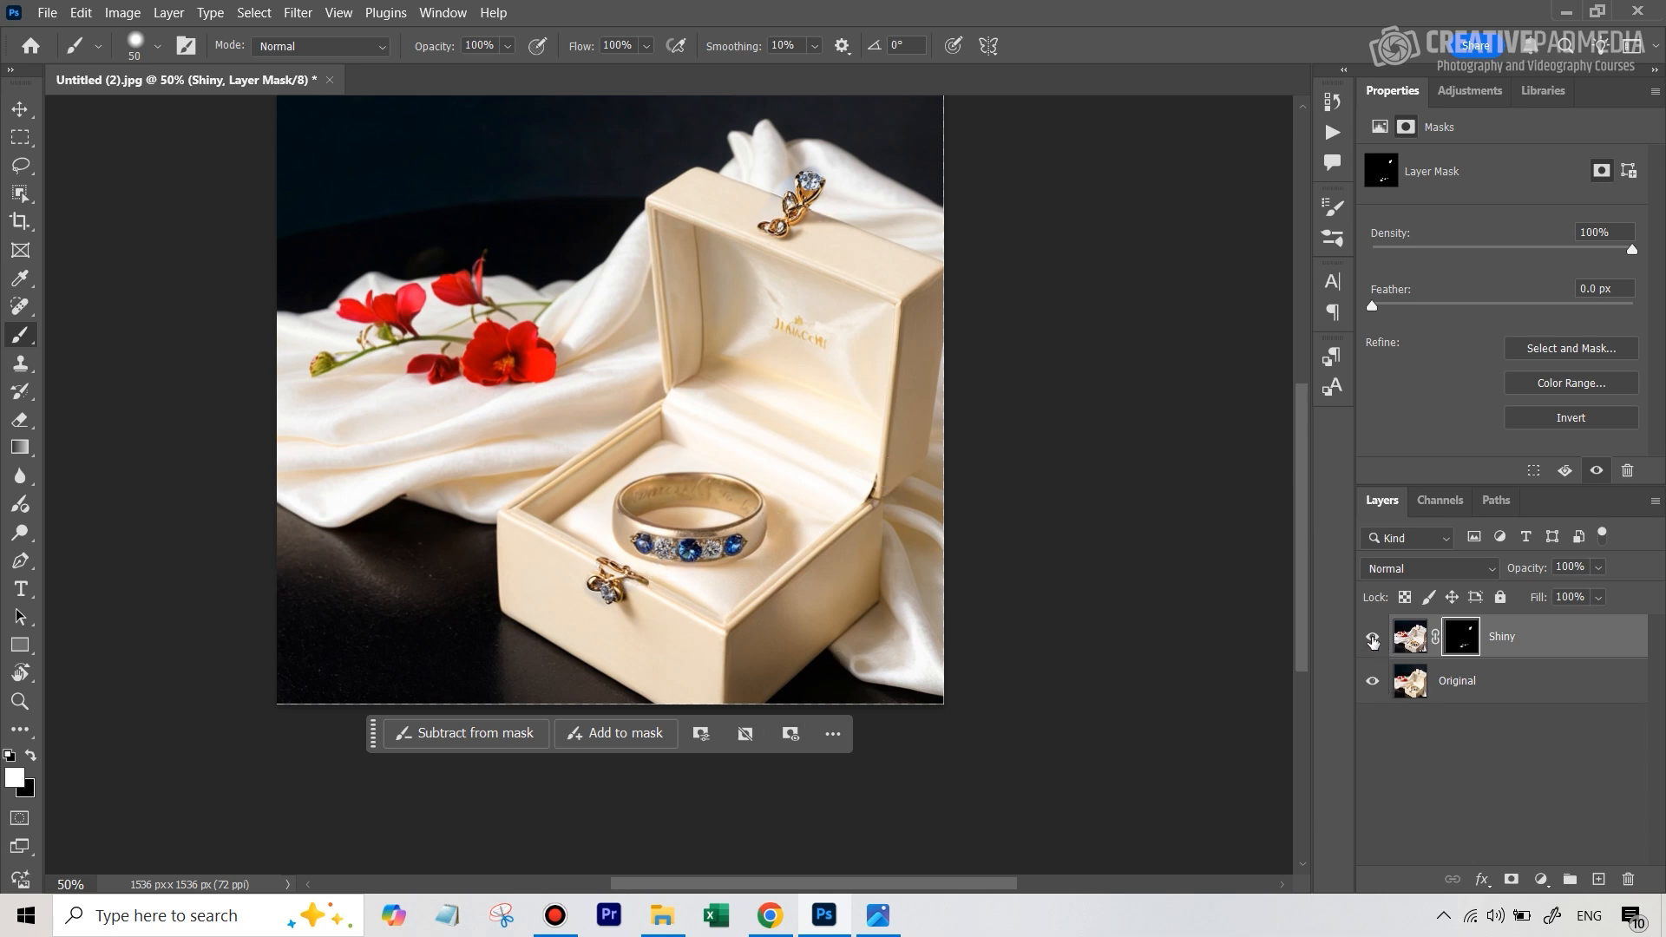
# Toggle the Shiny layer's visibility to compare the clasps and stones with the original photo
pyautogui.click(1373, 641)
pyautogui.click(1374, 641)
pyautogui.click(1373, 640)
pyautogui.click(1373, 641)
pyautogui.press('x')
pyautogui.press('x')
pyautogui.press('x')
pyautogui.press('x')
pyautogui.press('x')
pyautogui.press('x')
# Duplicate the masked Shiny layer as Shiny copy and select the copy's mask for painting with the Brush tool
pyautogui.press('z')
pyautogui.moveTo(699, 502); pyautogui.dragTo(657, 487)
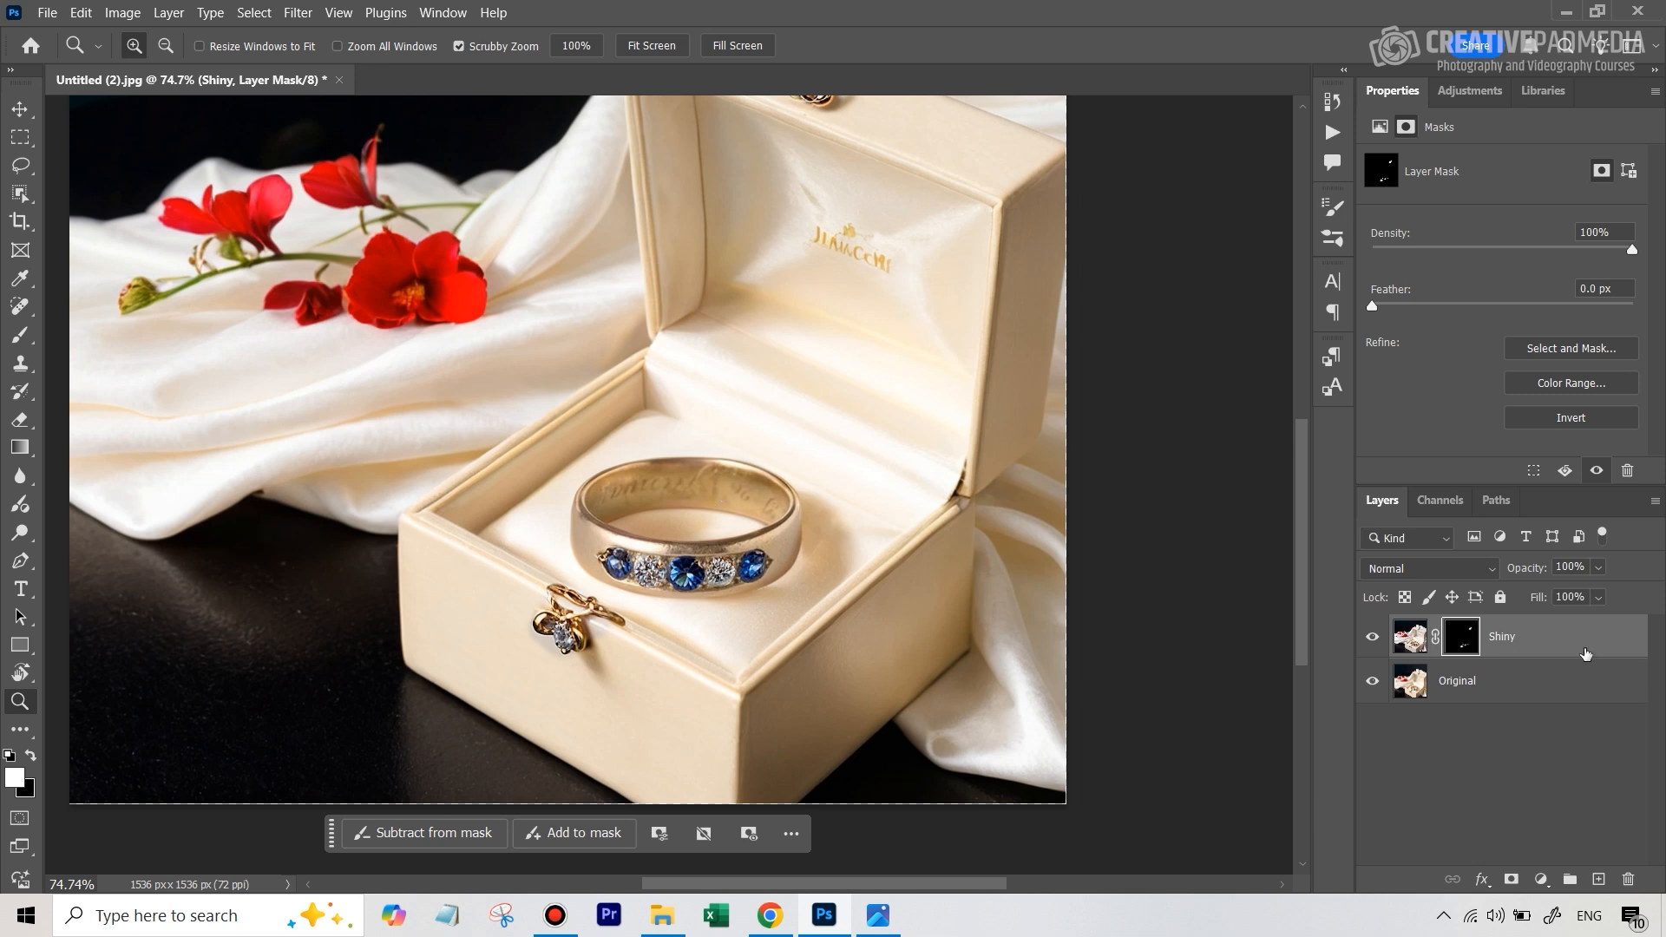
pyautogui.rightClick(1521, 641)
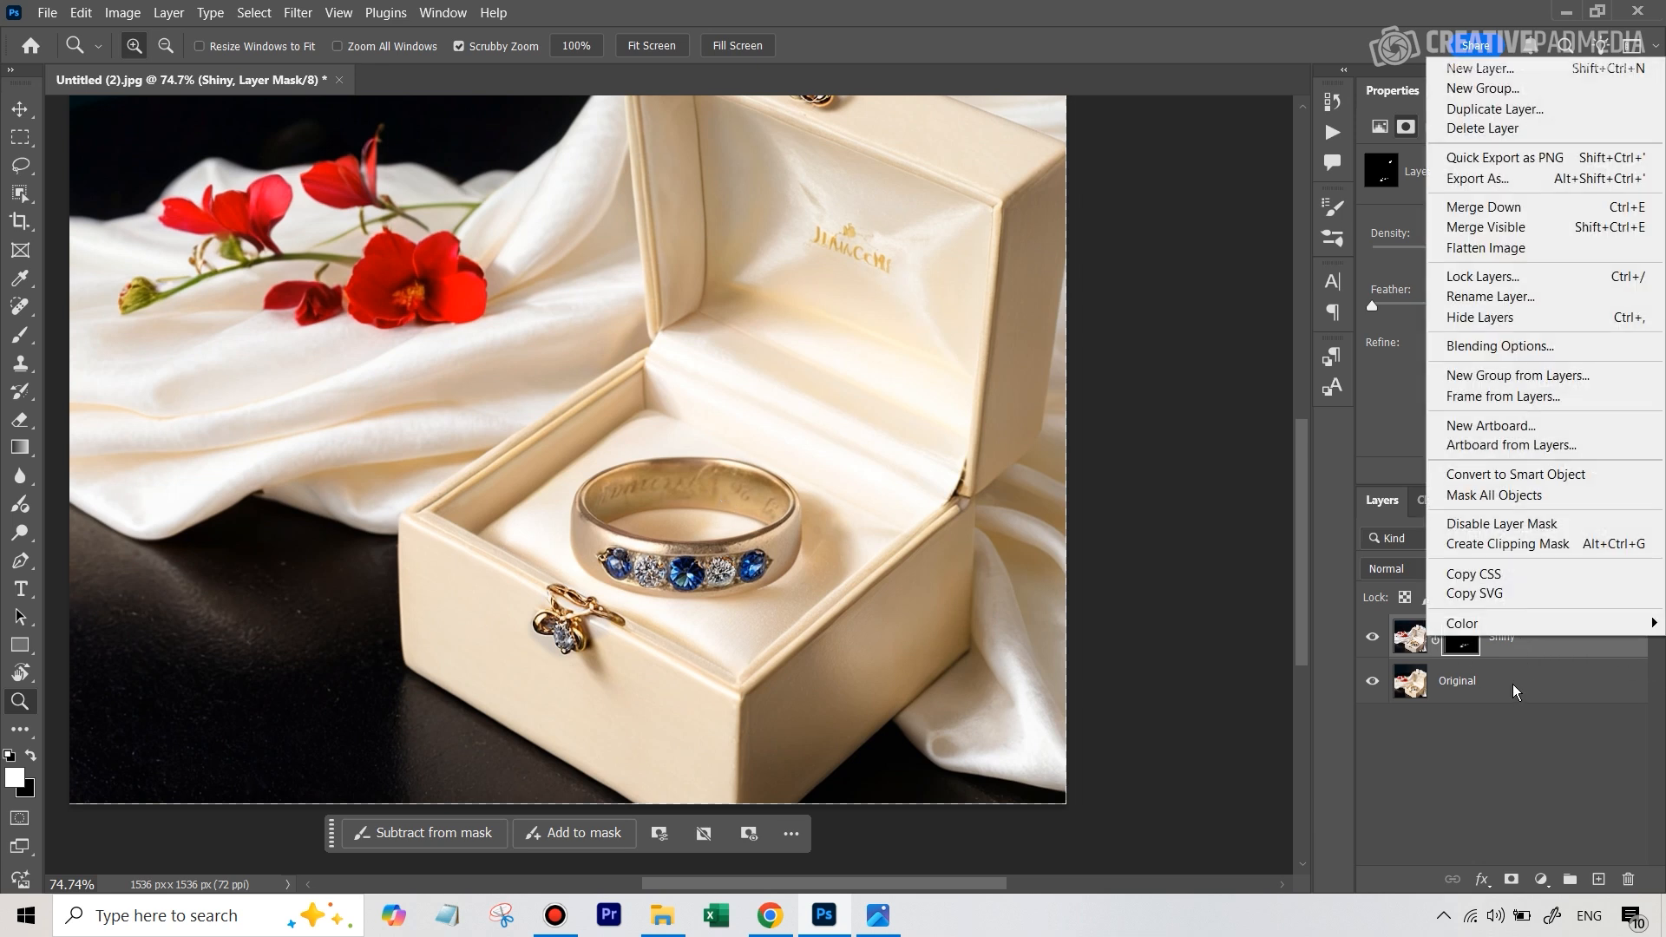
pyautogui.click(1528, 655)
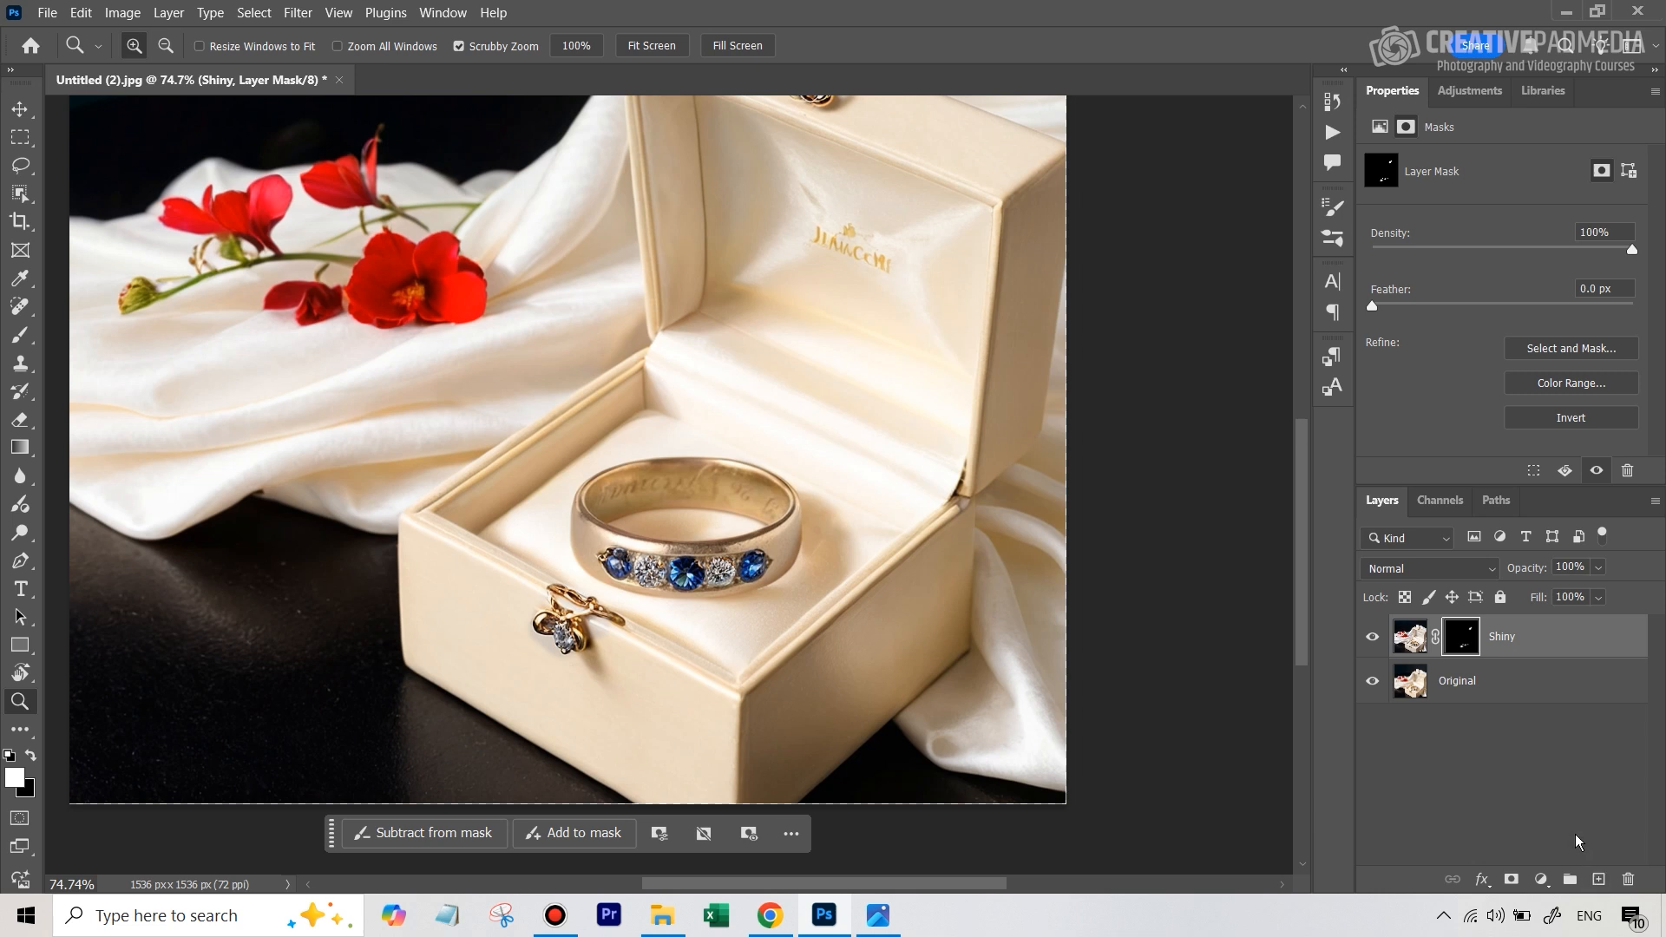
pyautogui.rightClick(1536, 642)
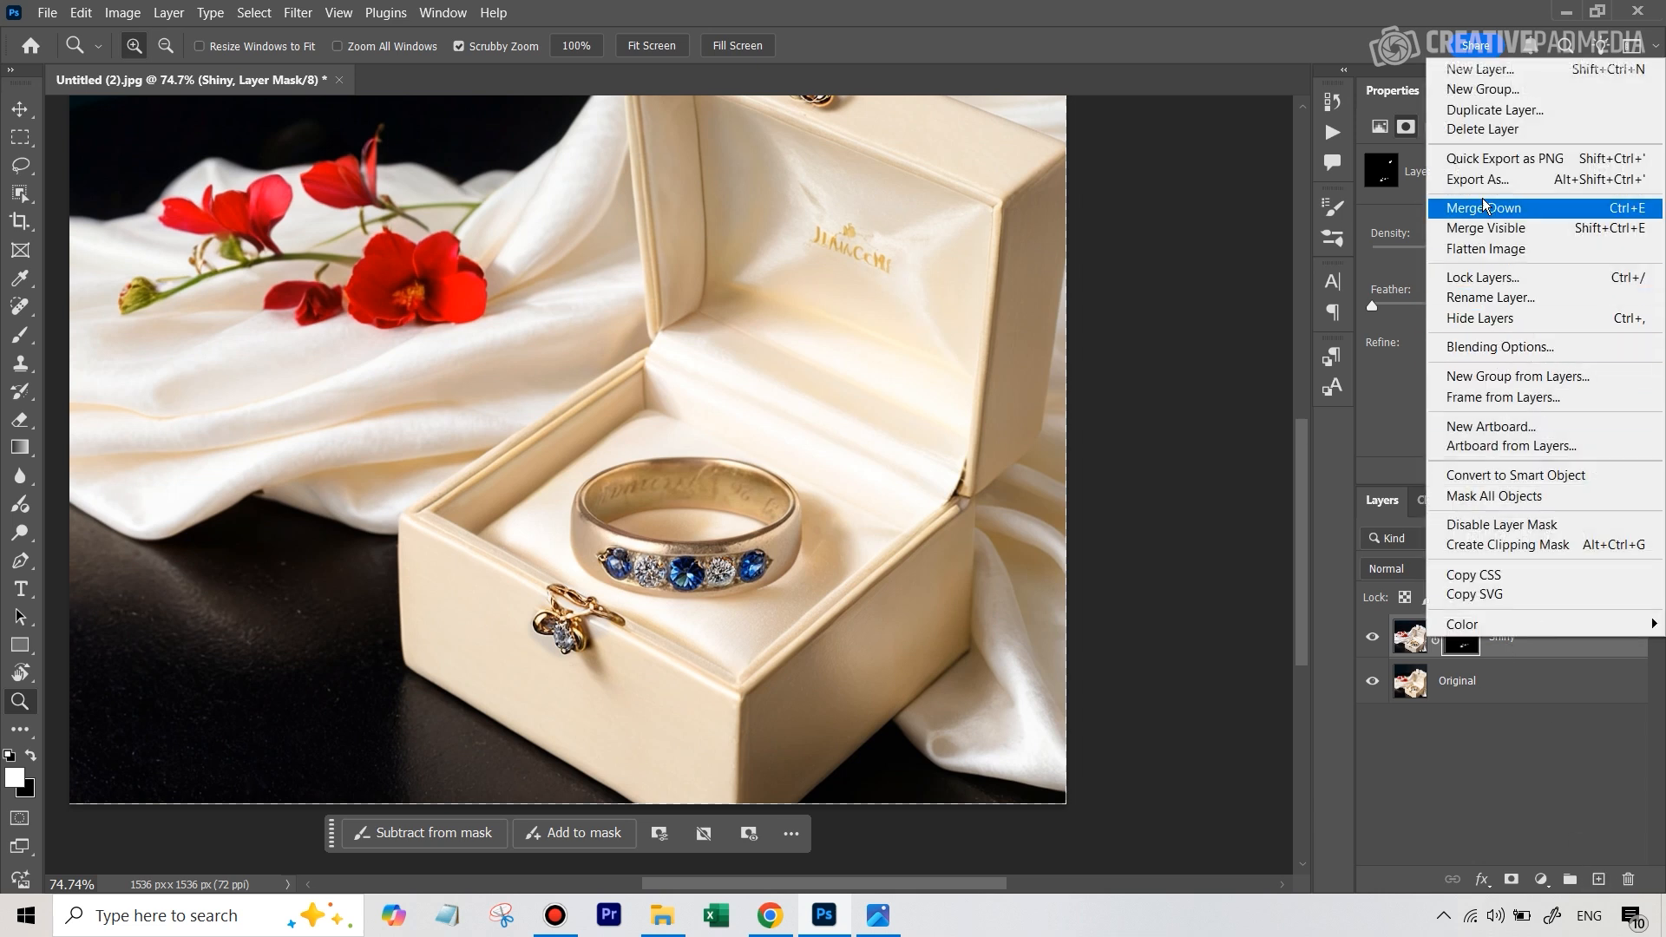
pyautogui.click(1487, 111)
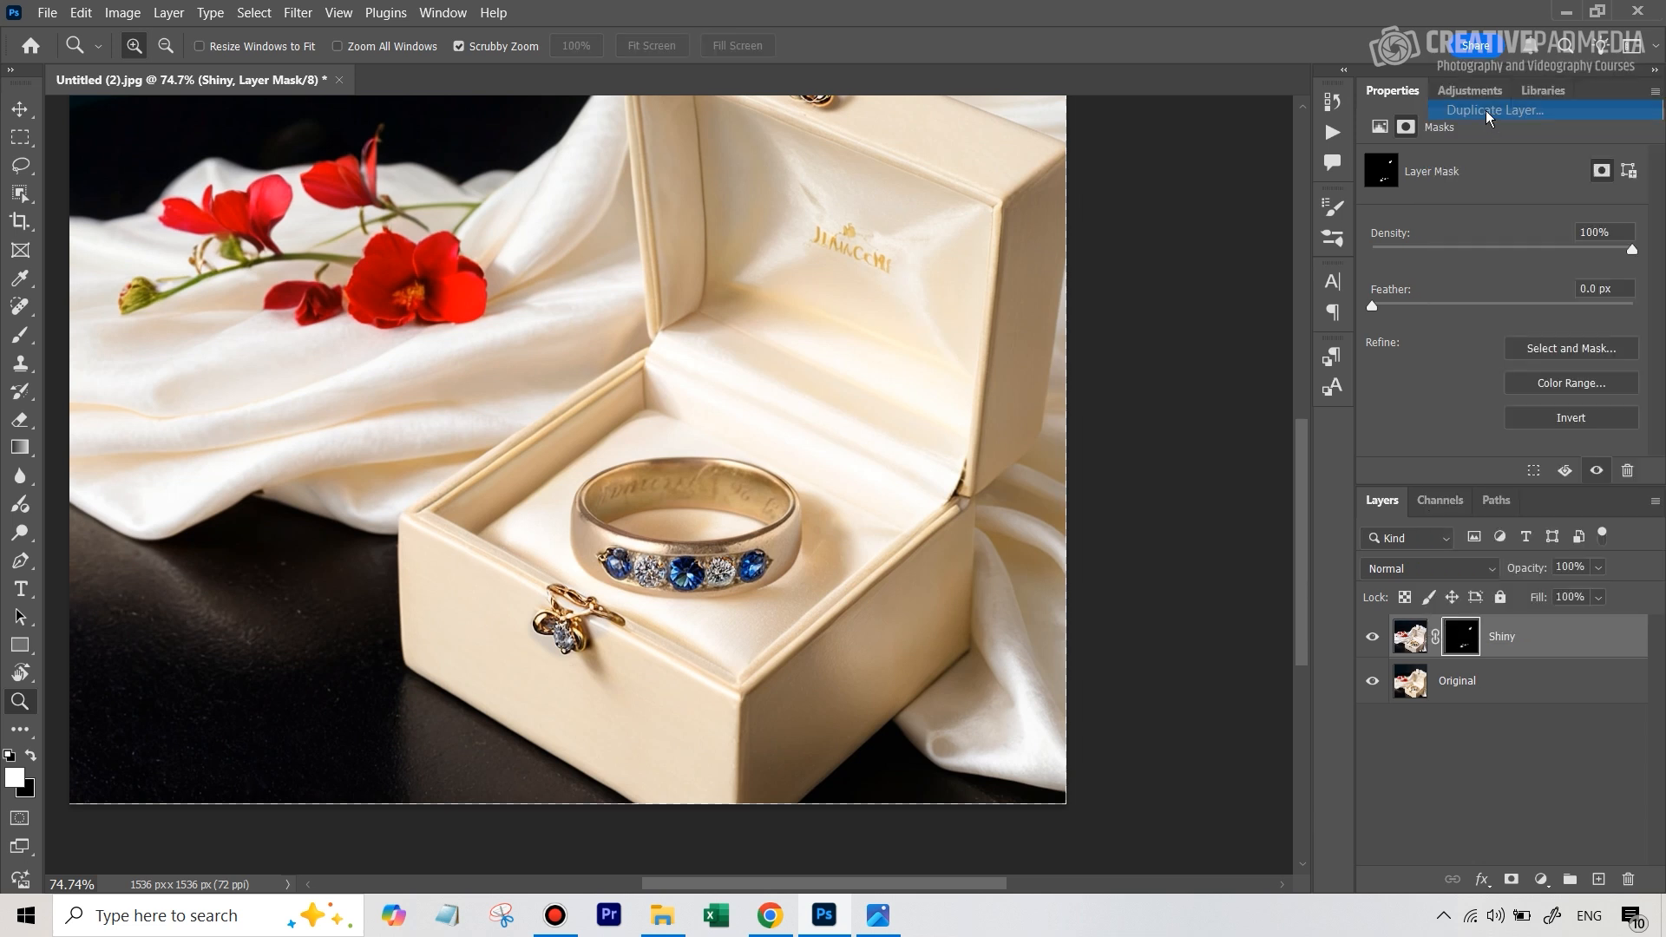
pyautogui.click(1032, 246)
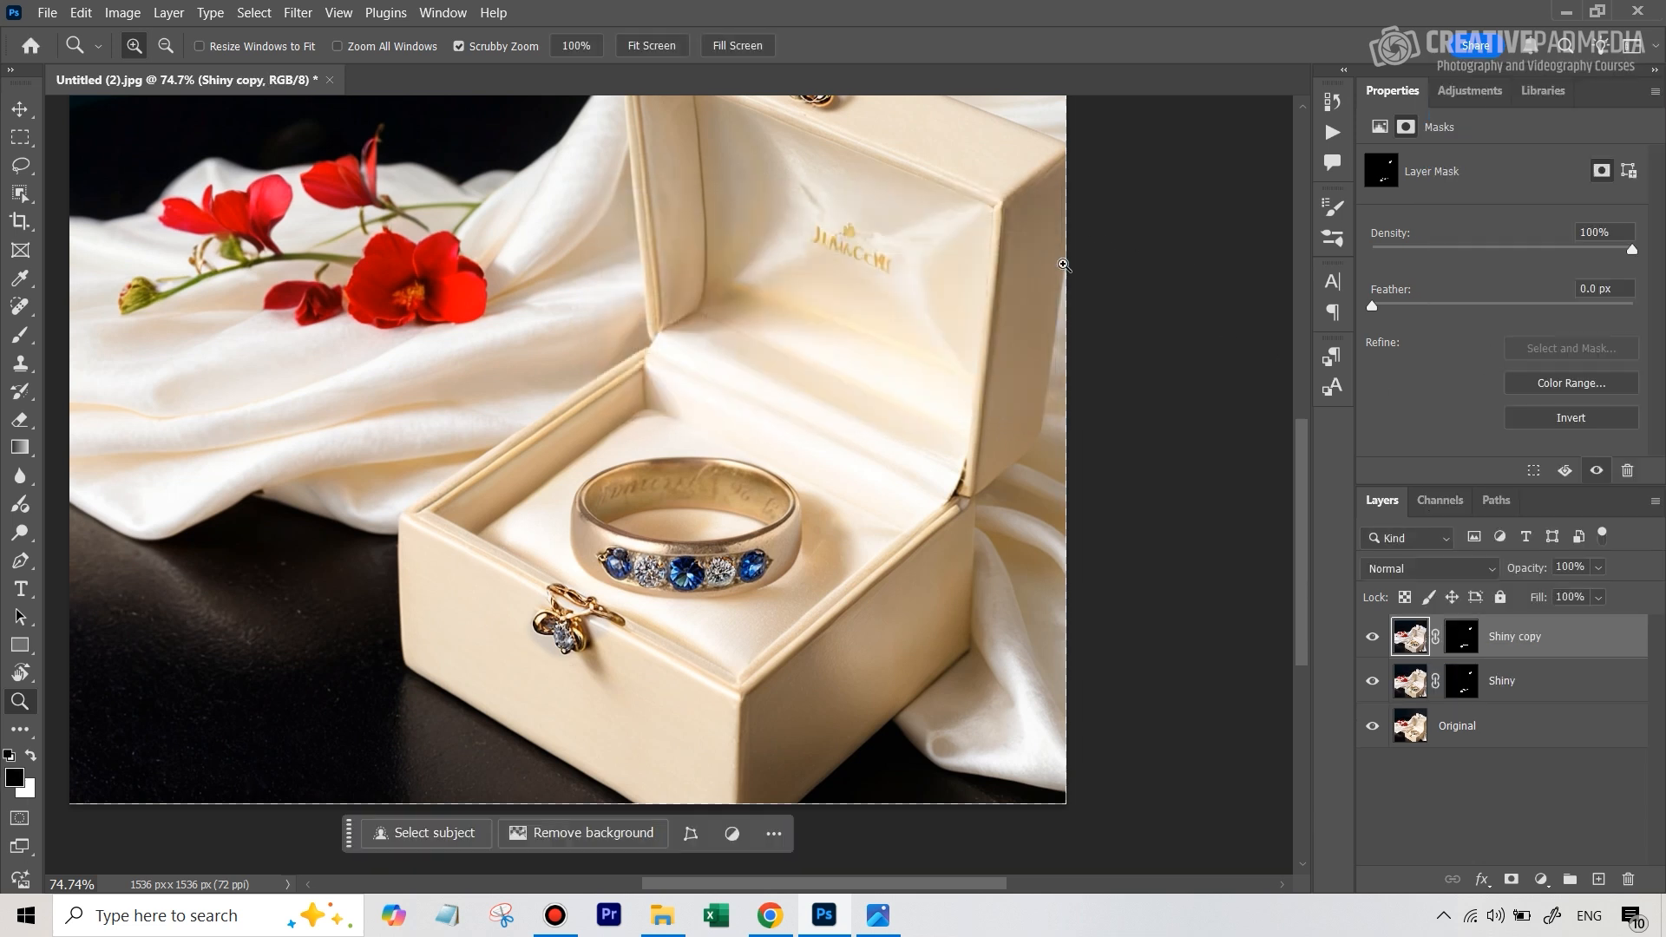
pyautogui.click(1465, 644)
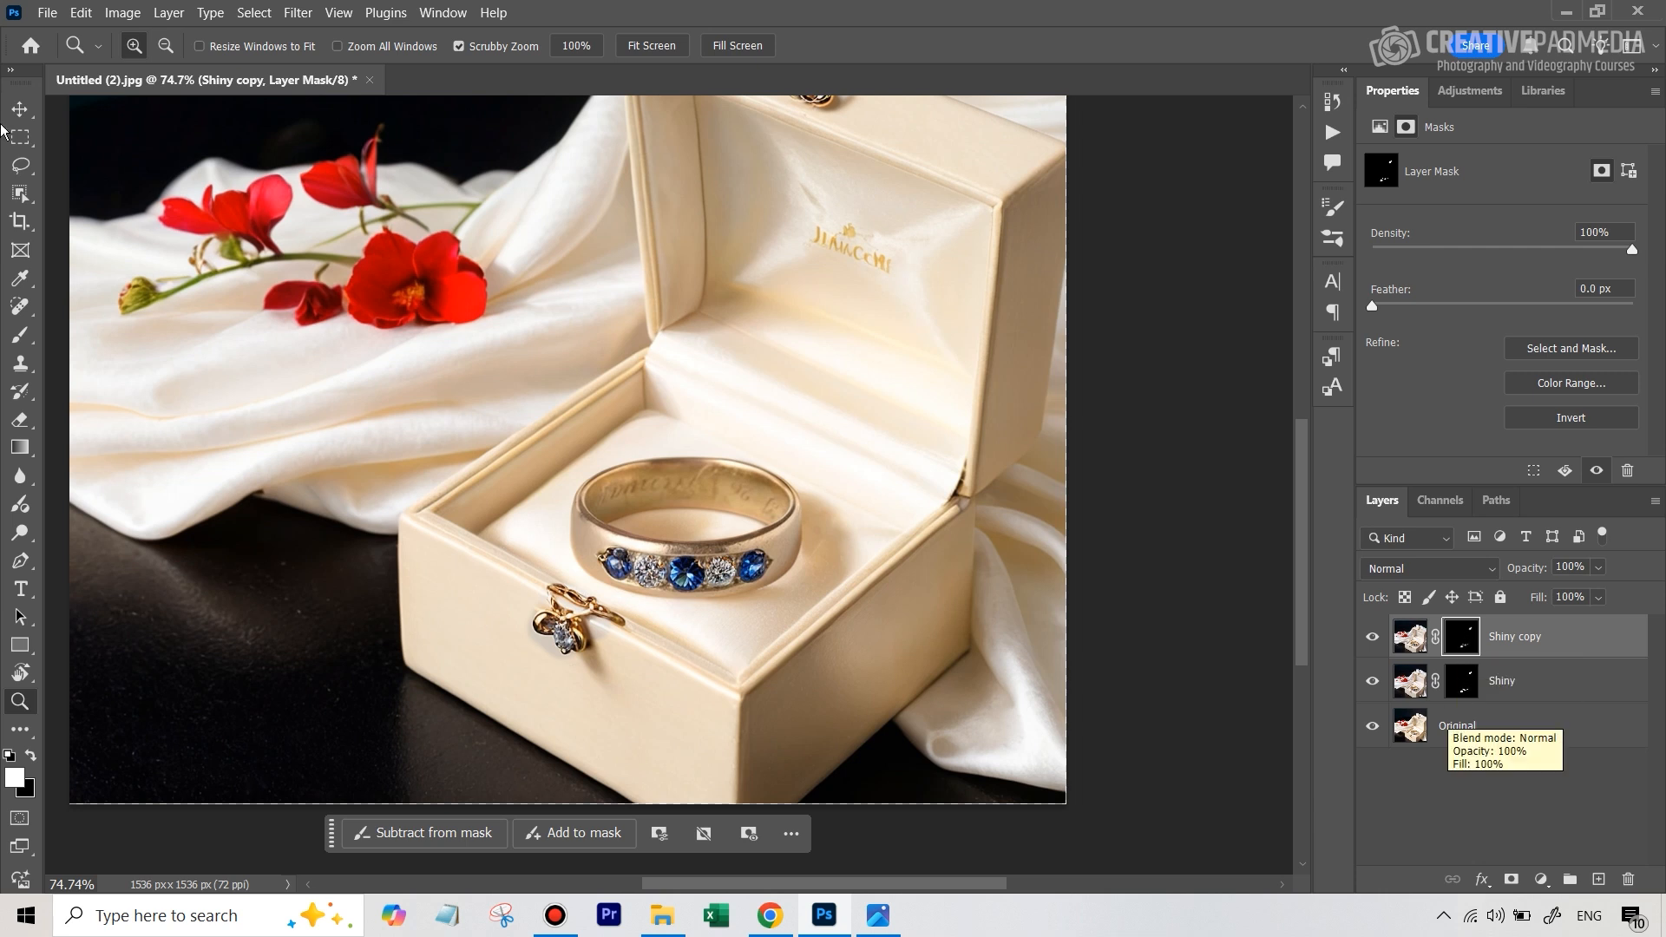
pyautogui.click(22, 335)
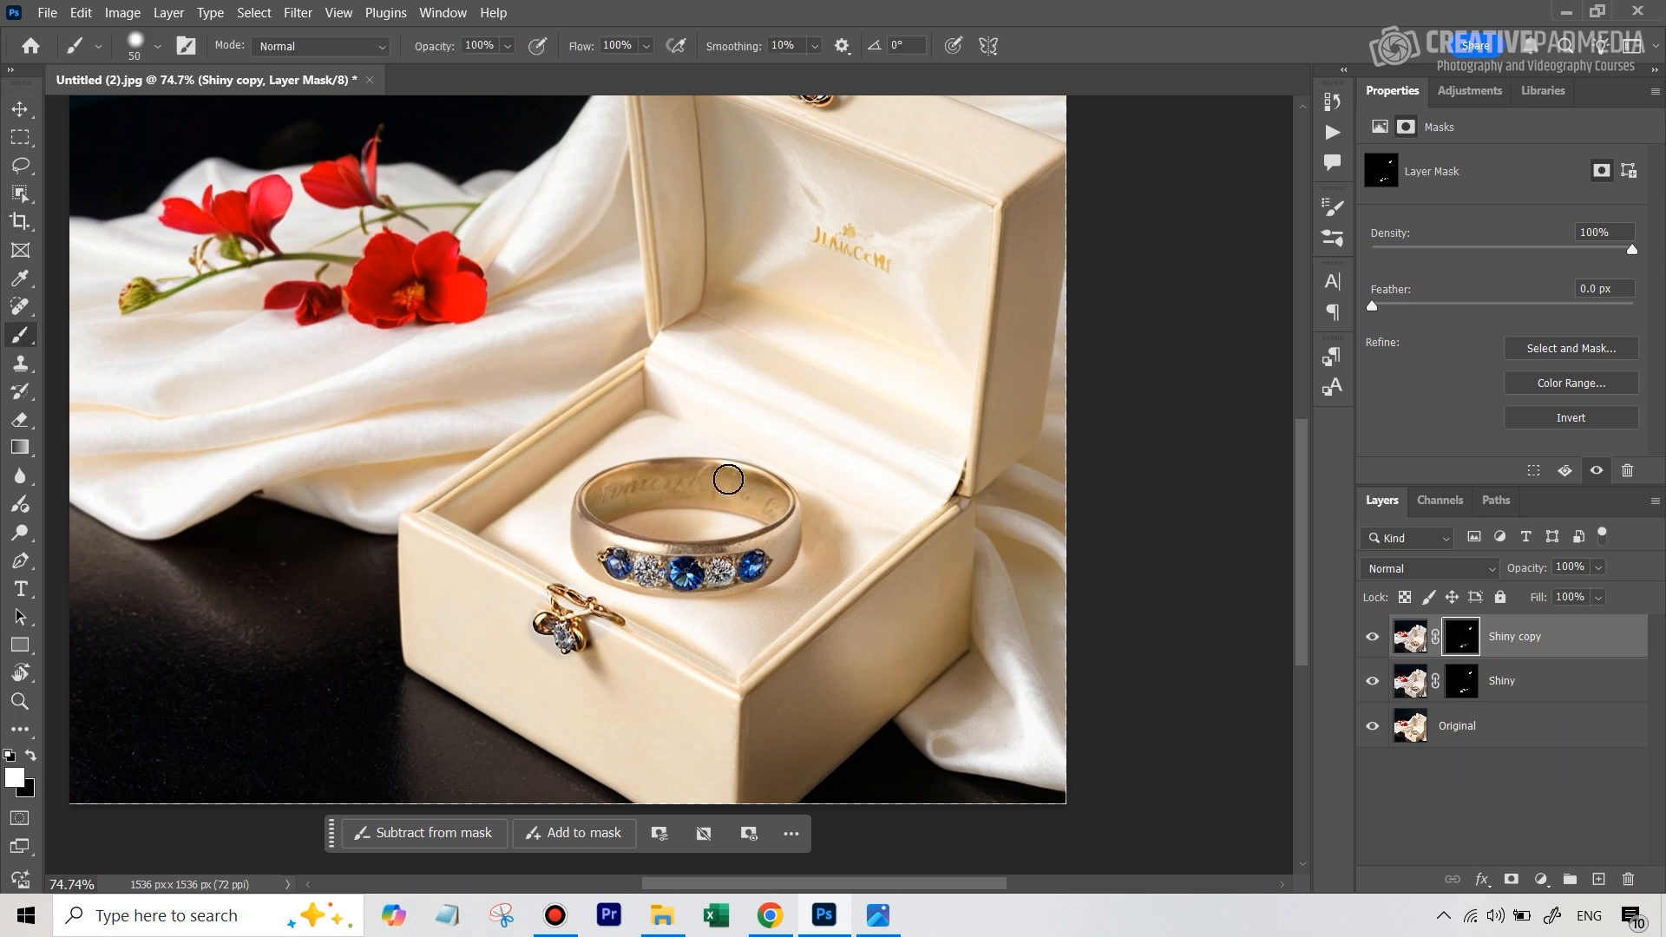
# Try to reveal the shiny metal band on the Shiny copy mask with a 30 px white brush at 100% opacity
pyautogui.press('[')
pyautogui.press('[')
pyautogui.press(']')
pyautogui.moveTo(739, 479)
pyautogui.mouseDown()
pyautogui.moveTo(628, 487)
pyautogui.moveTo(741, 482)
pyautogui.moveTo(768, 501)
pyautogui.moveTo(688, 476)
pyautogui.moveTo(609, 490)
pyautogui.moveTo(603, 502)
pyautogui.moveTo(769, 496)
pyautogui.moveTo(690, 480)
pyautogui.moveTo(587, 512)
pyautogui.moveTo(589, 531)
pyautogui.moveTo(629, 543)
pyautogui.mouseUp()
pyautogui.press('[')
pyautogui.moveTo(758, 542)
pyautogui.mouseDown()
pyautogui.moveTo(794, 527)
pyautogui.moveTo(781, 560)
pyautogui.moveTo(802, 521)
pyautogui.mouseUp()
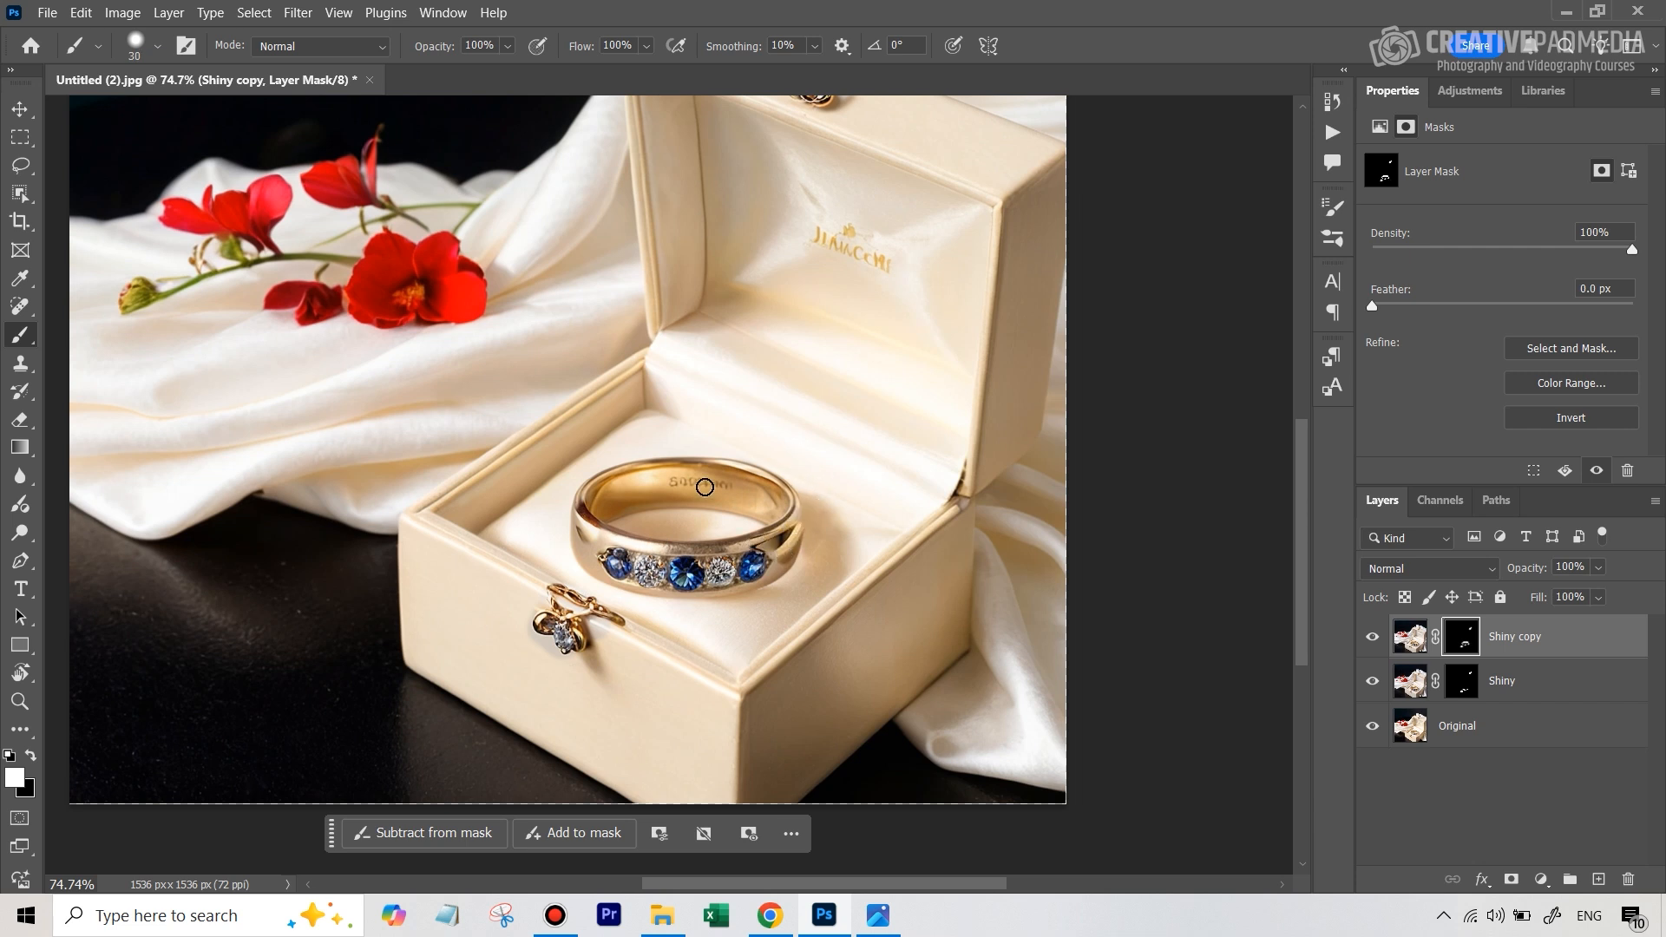
# Undo the full-opacity brush strokes on the Shiny copy mask
pyautogui.hotkey('ctrl', 'z')
pyautogui.hotkey('ctrl', 'z')
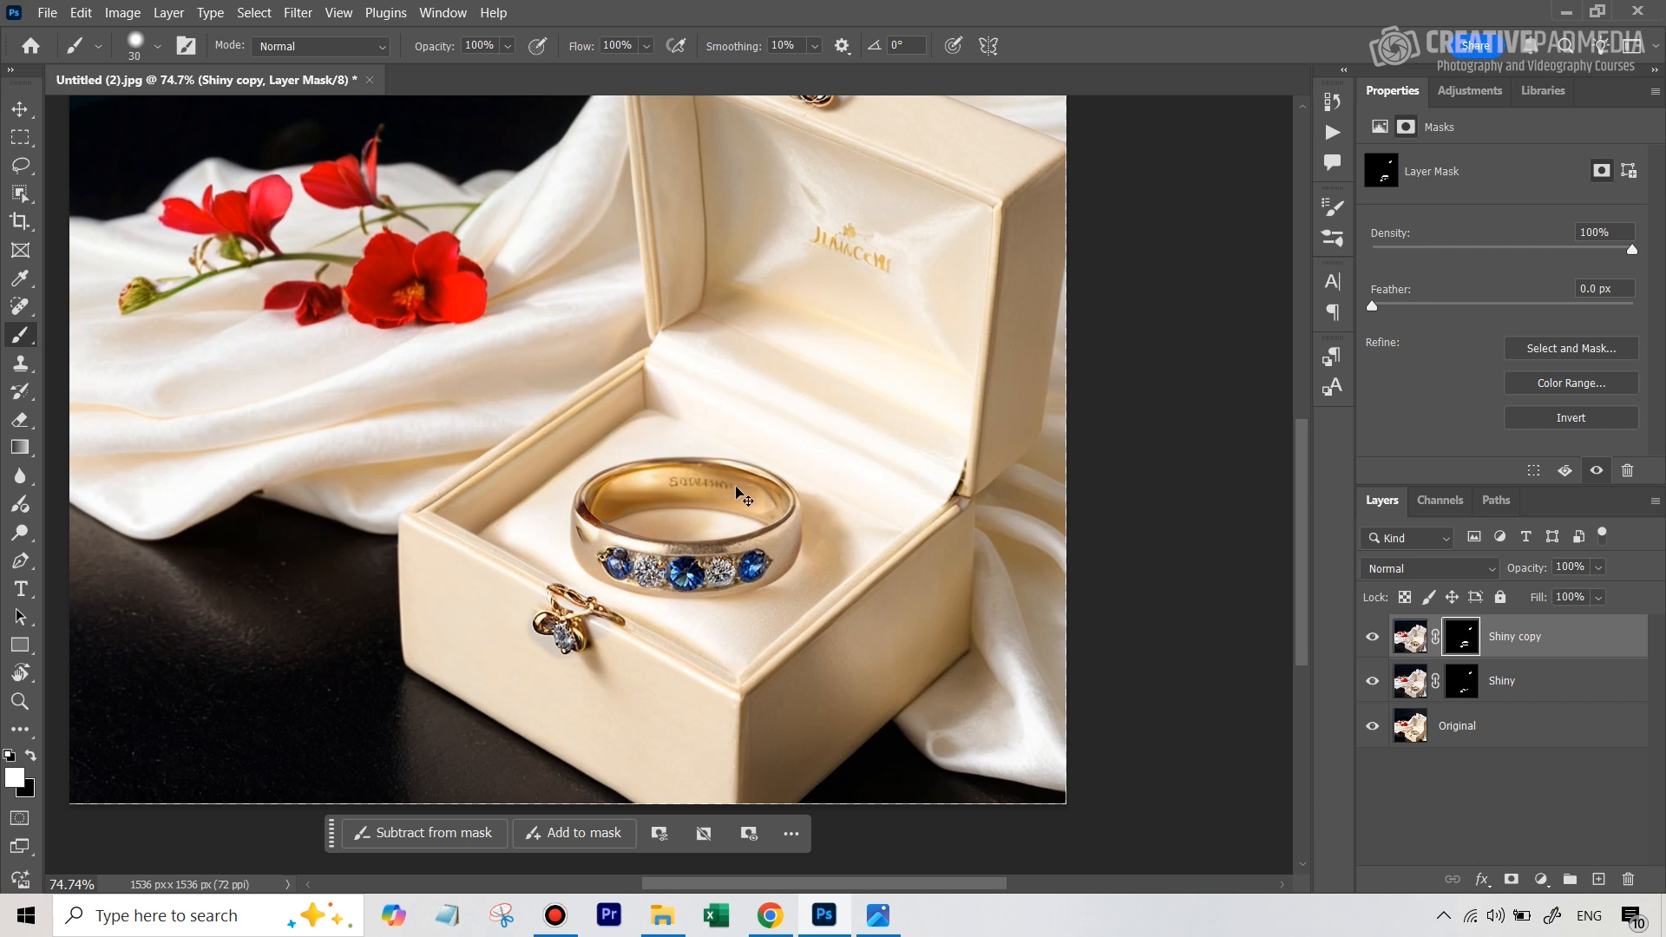
pyautogui.hotkey('ctrl', 'z')
pyautogui.hotkey('ctrl', 'z')
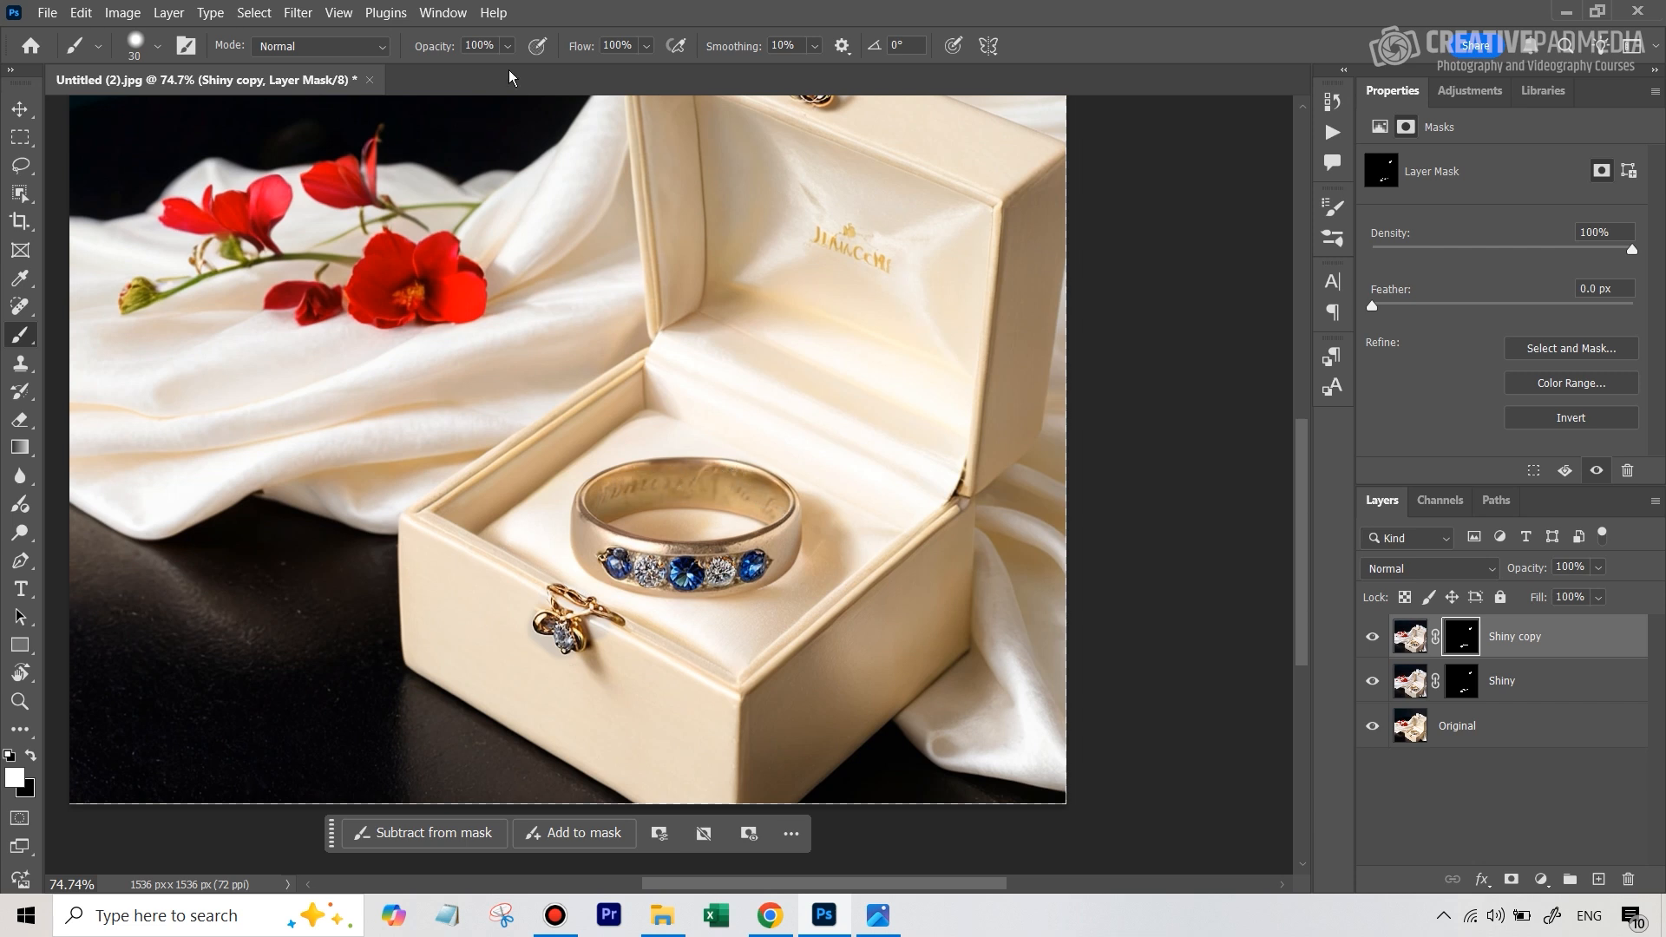
# Lower the brush opacity to 30% and paint white on the Shiny copy mask along the ring's metal band
pyautogui.click(508, 47)
pyautogui.click(461, 68)
pyautogui.moveTo(709, 466)
pyautogui.mouseDown()
pyautogui.moveTo(616, 479)
pyautogui.moveTo(596, 526)
pyautogui.moveTo(572, 518)
pyautogui.mouseUp()
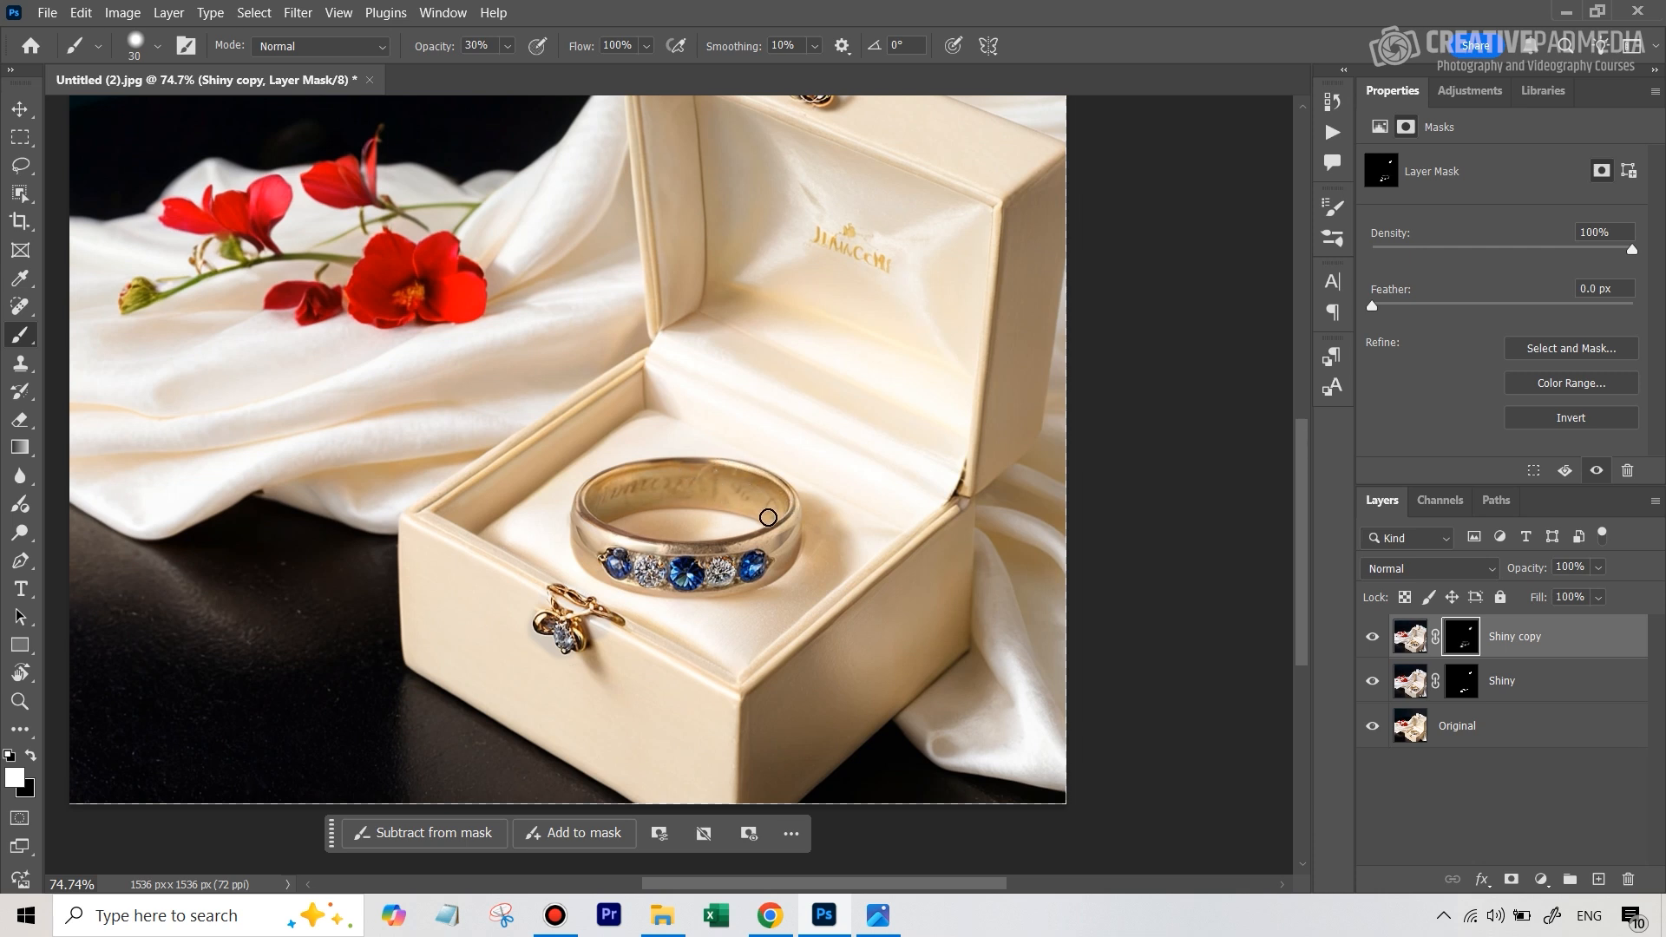
# Refine the Shiny copy mask at 30% opacity with a 15 px brush near the stones and 35 px inside the band
pyautogui.press('[')
pyautogui.press(']')
pyautogui.press(']')
pyautogui.press('[')
pyautogui.press('[')
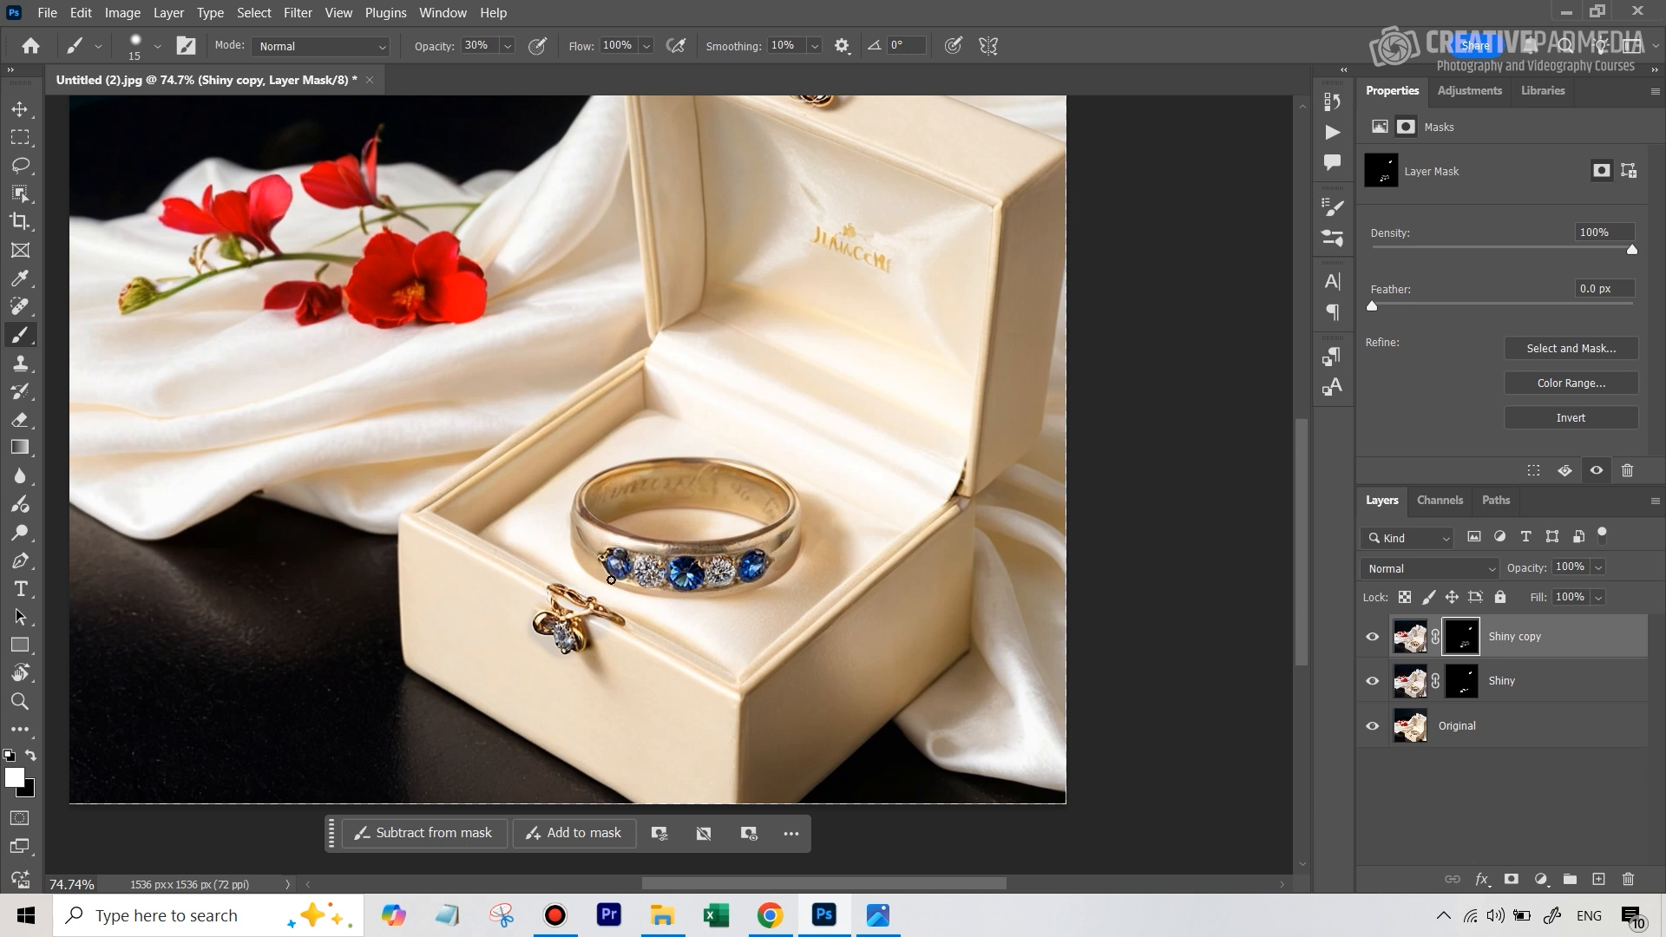
pyautogui.press(']')
pyautogui.press(']')
pyautogui.press(']')
pyautogui.press(']')
pyautogui.moveTo(659, 484)
pyautogui.mouseDown()
pyautogui.moveTo(683, 472)
pyautogui.moveTo(639, 482)
pyautogui.moveTo(682, 470)
pyautogui.moveTo(737, 489)
pyautogui.moveTo(728, 473)
pyautogui.mouseUp()
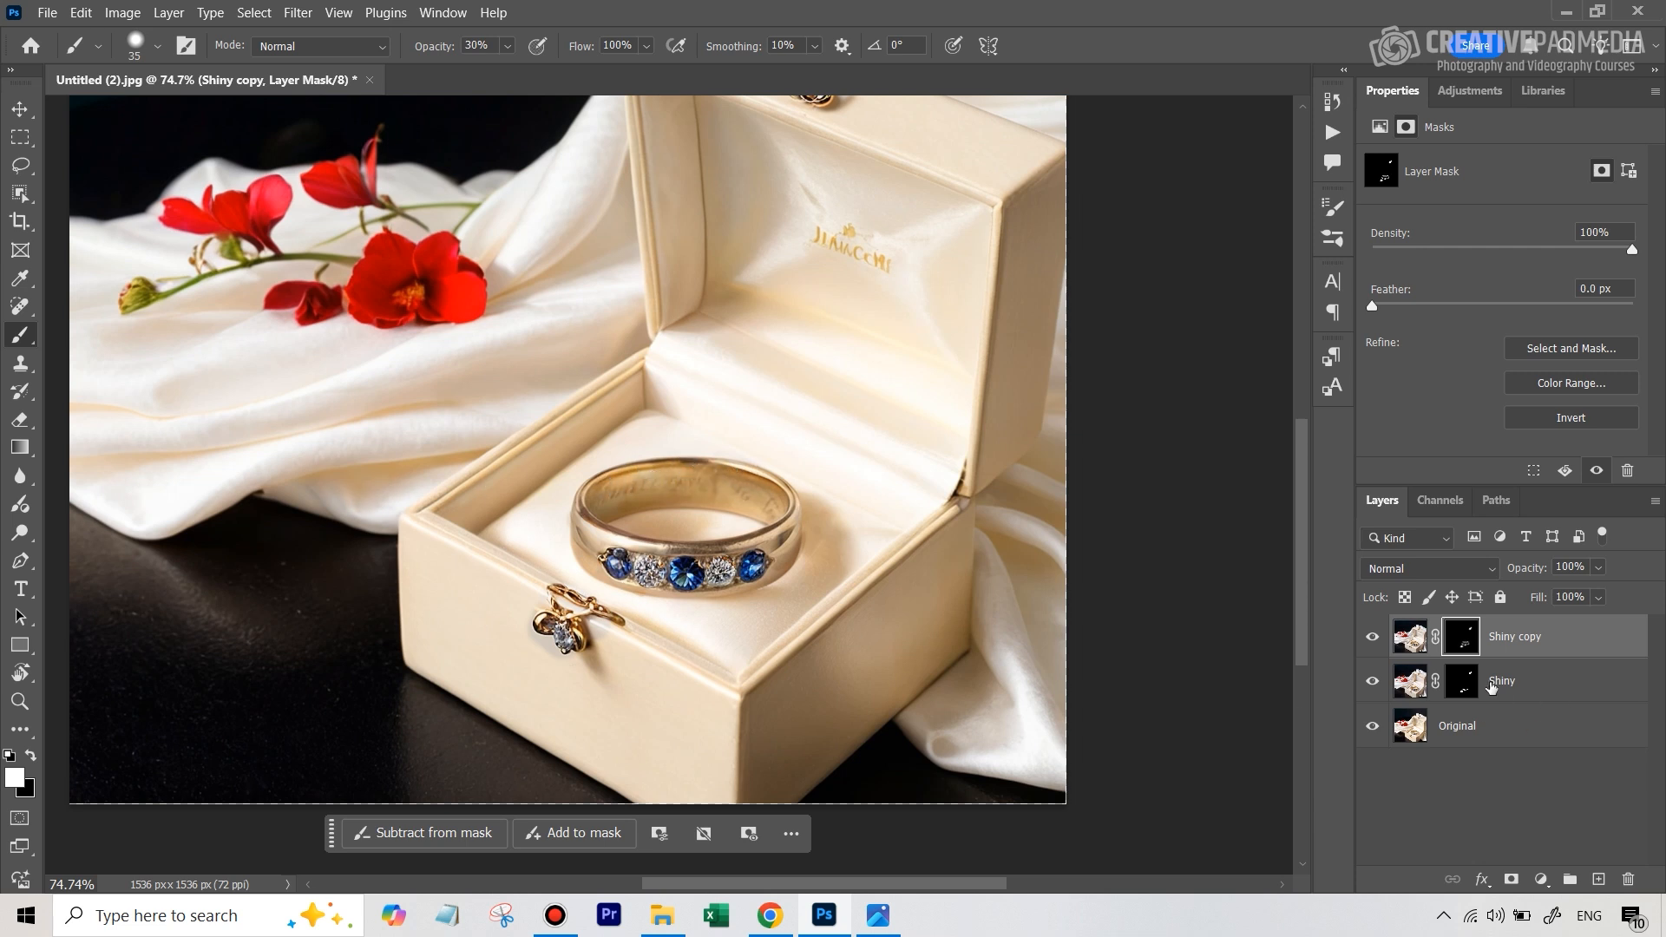
# Toggle the Shiny copy layer's visibility repeatedly to compare the metal band with and without the added shine
pyautogui.click(1374, 639)
pyautogui.click(1373, 639)
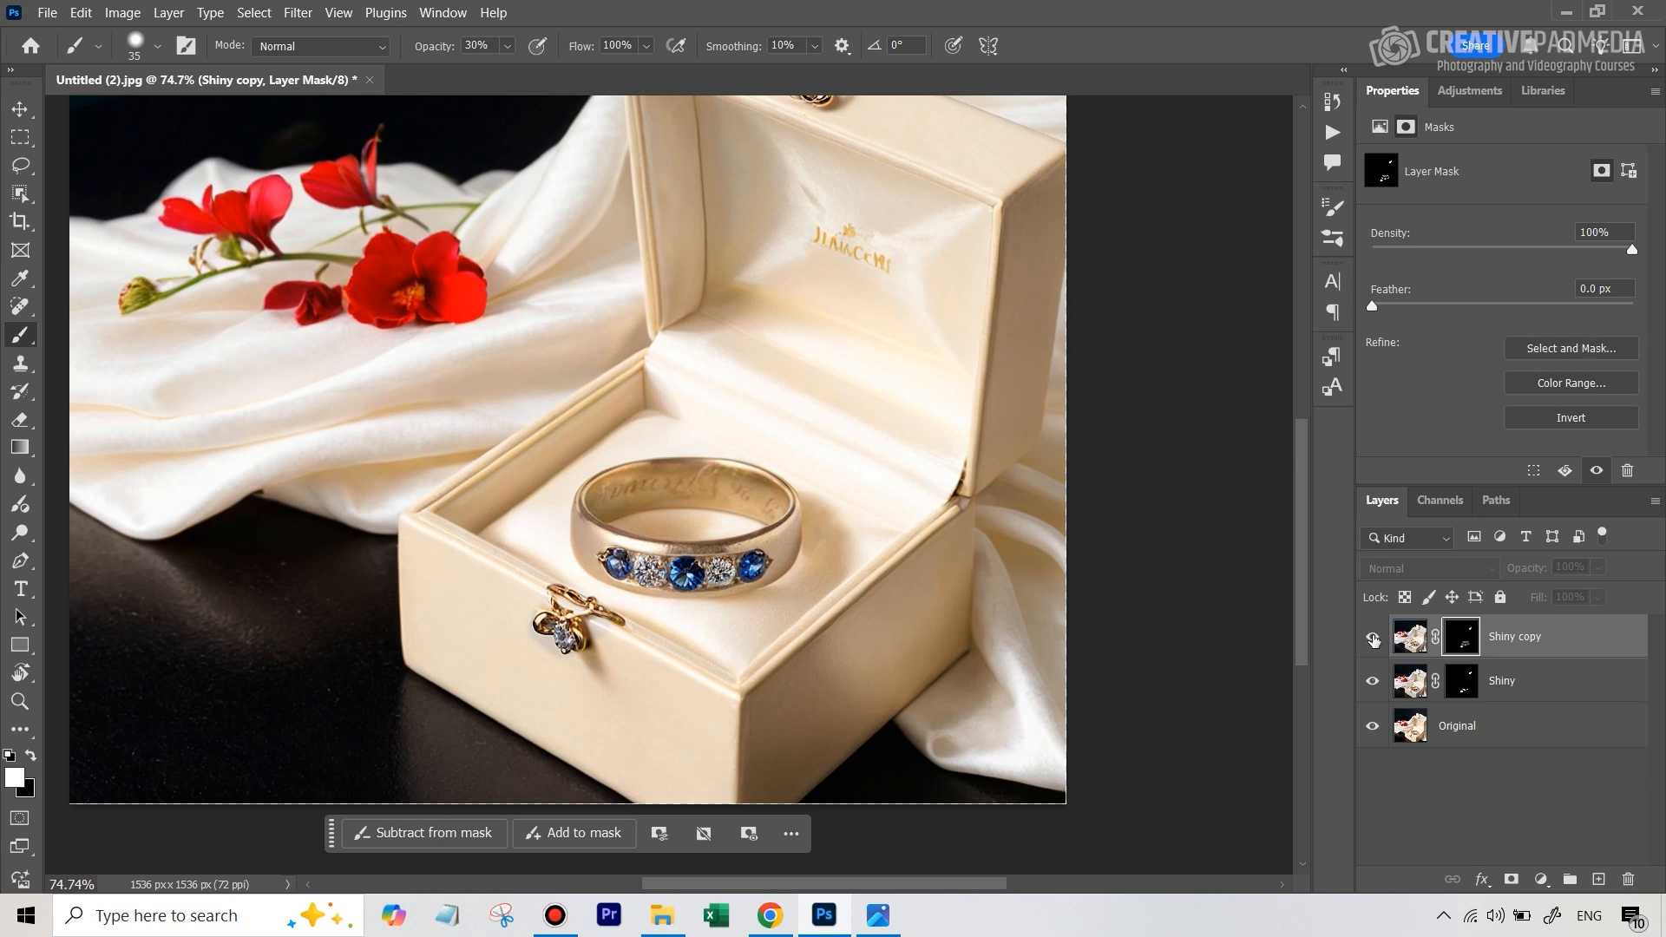
pyautogui.click(1373, 638)
pyautogui.click(1373, 638)
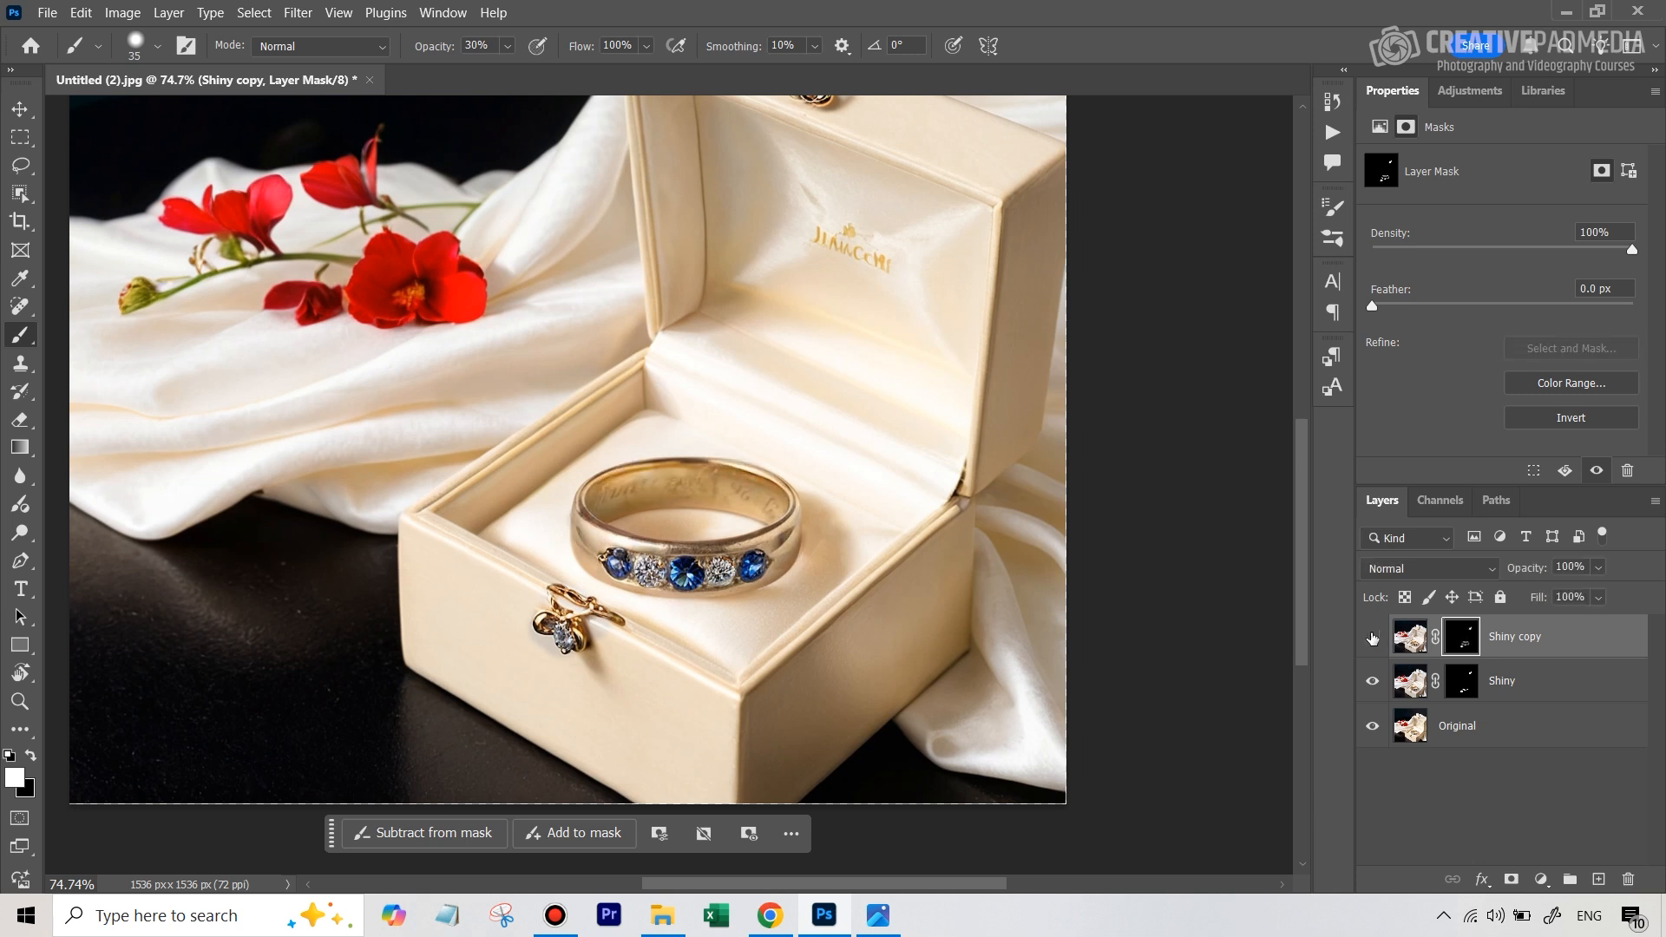
pyautogui.click(1373, 639)
pyautogui.click(1373, 638)
# Set the Shiny copy layer's blend mode to Luminosity and toggle its visibility to compare the band's colour and shine
pyautogui.click(1406, 571)
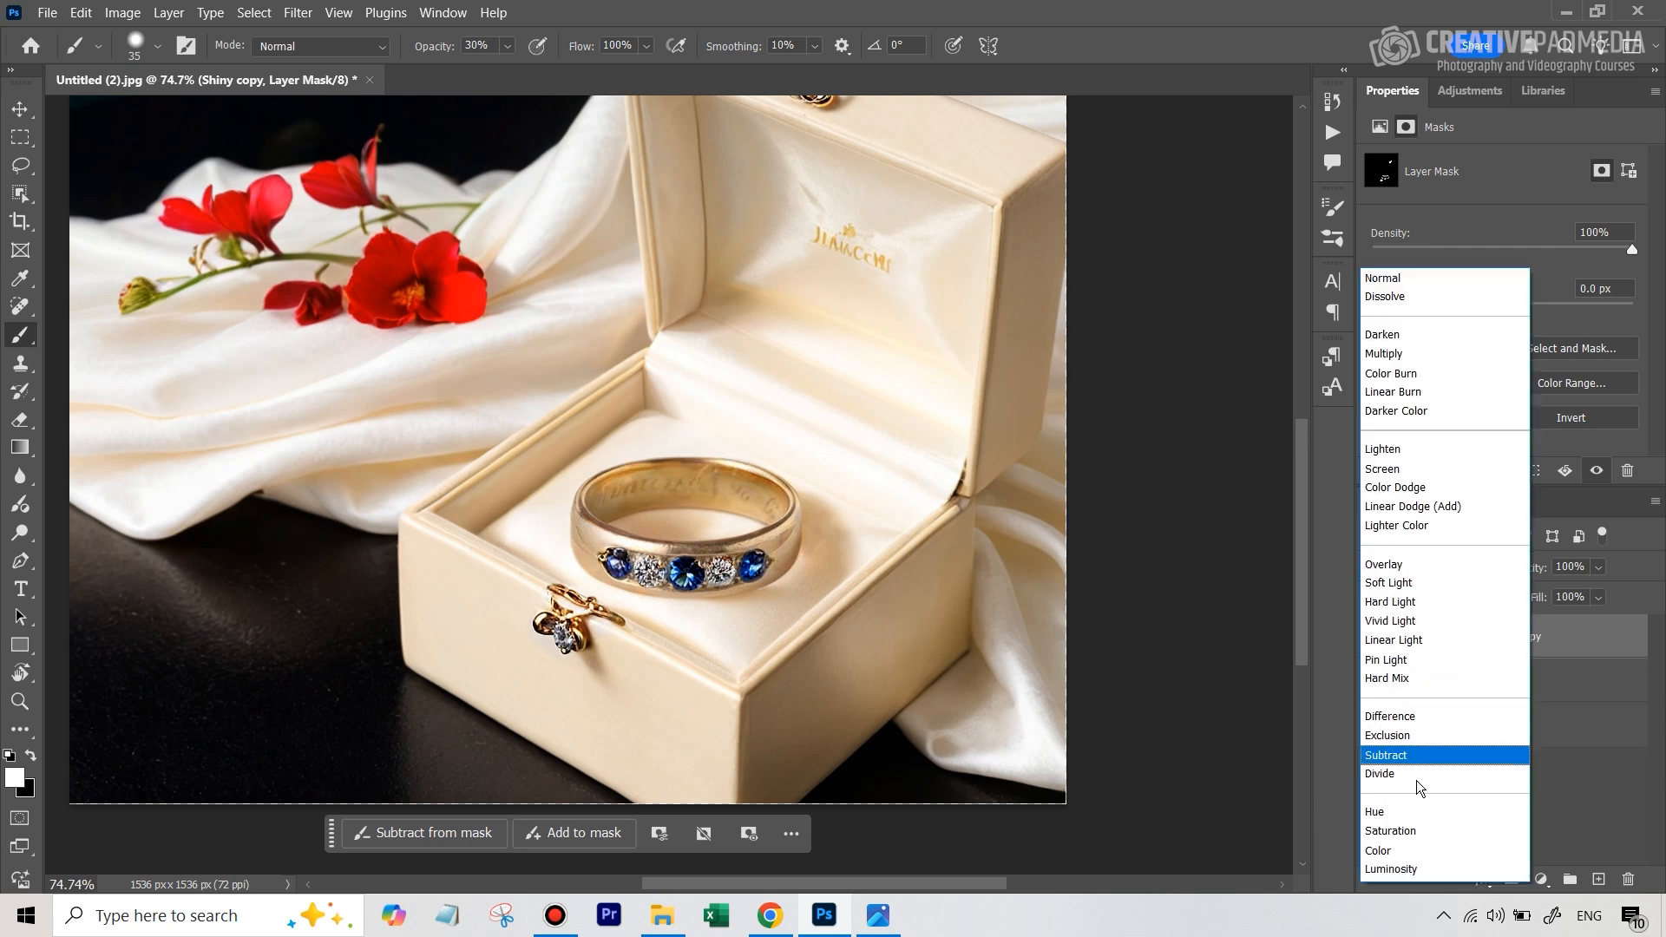
pyautogui.click(1397, 870)
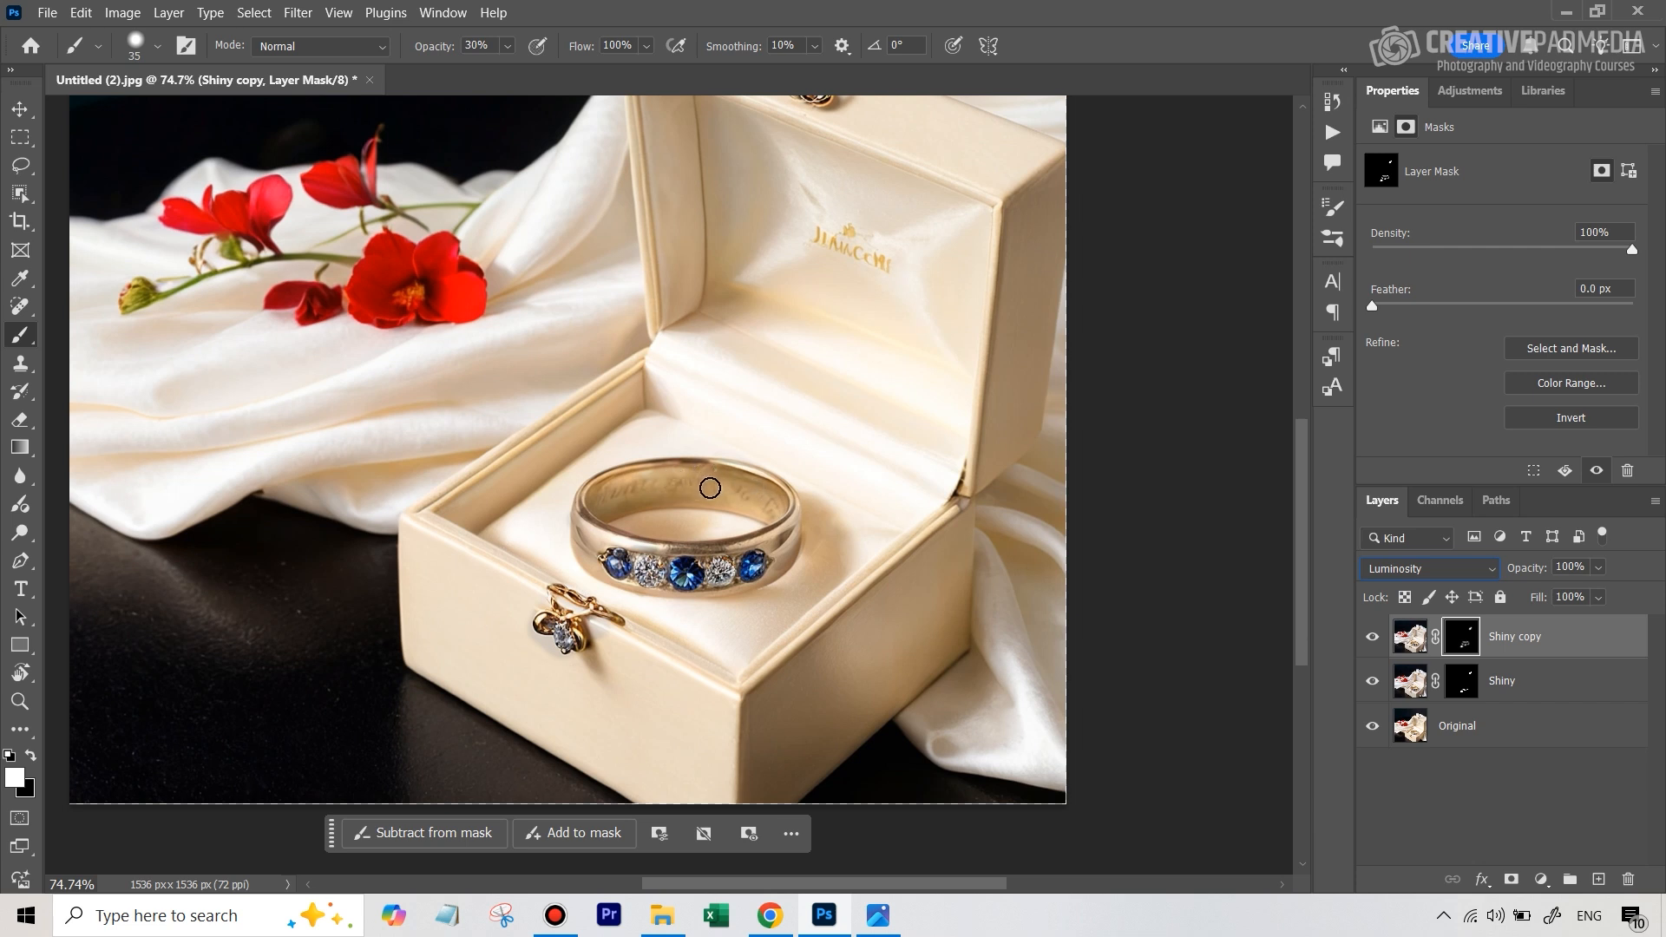
pyautogui.click(1429, 569)
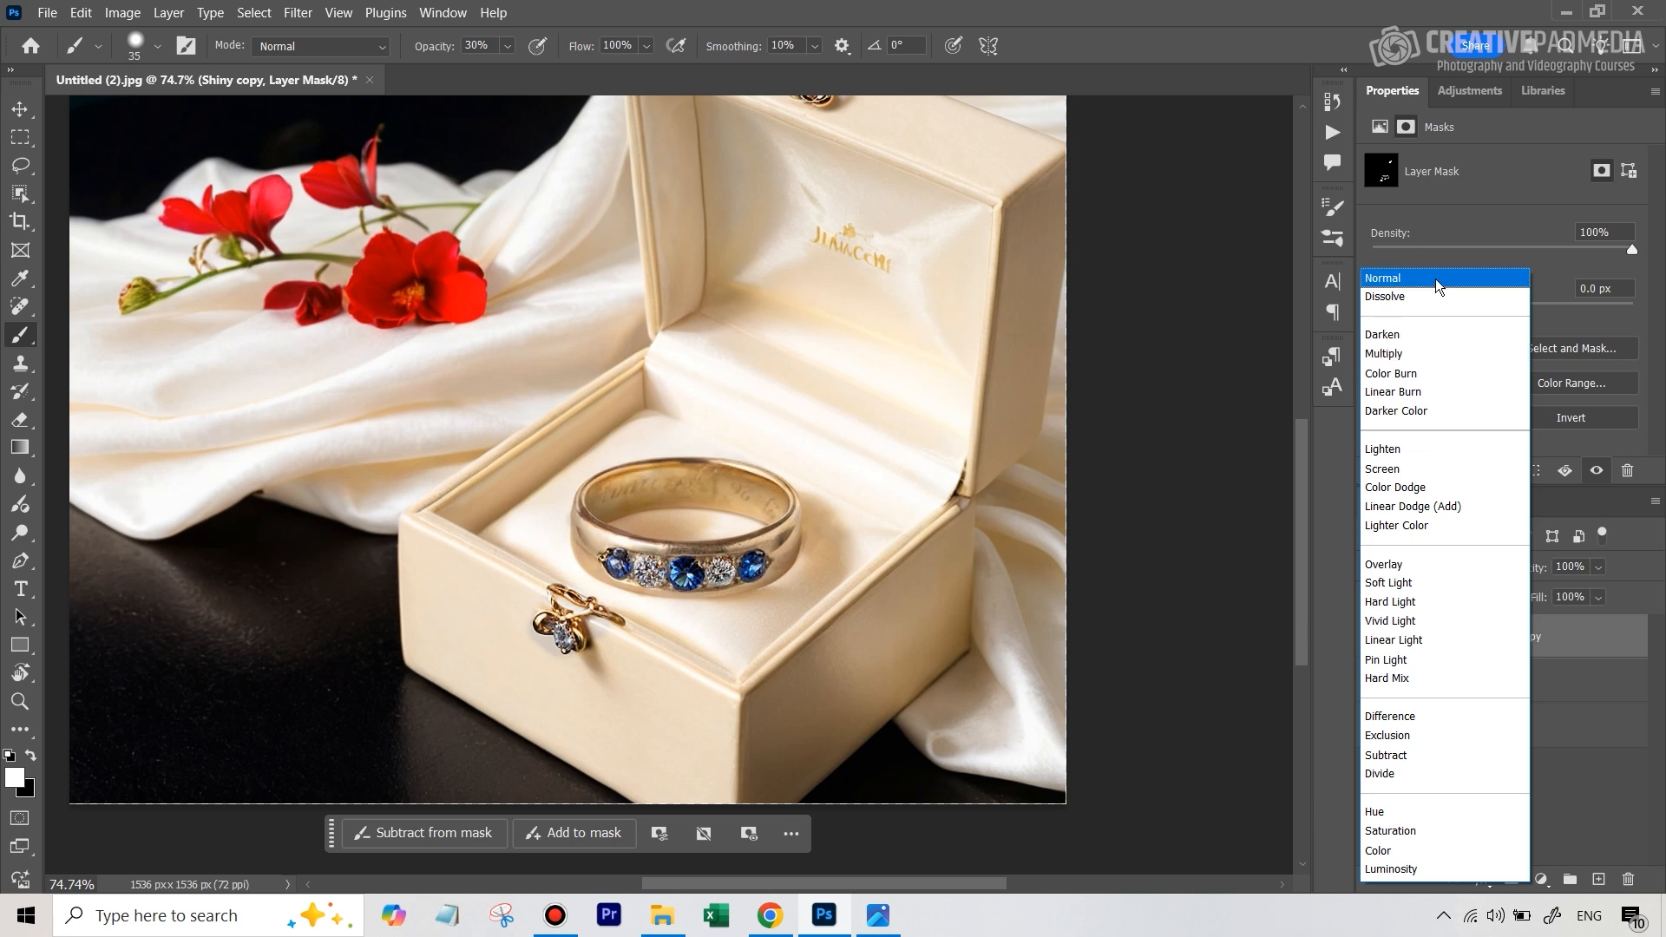
pyautogui.click(1456, 871)
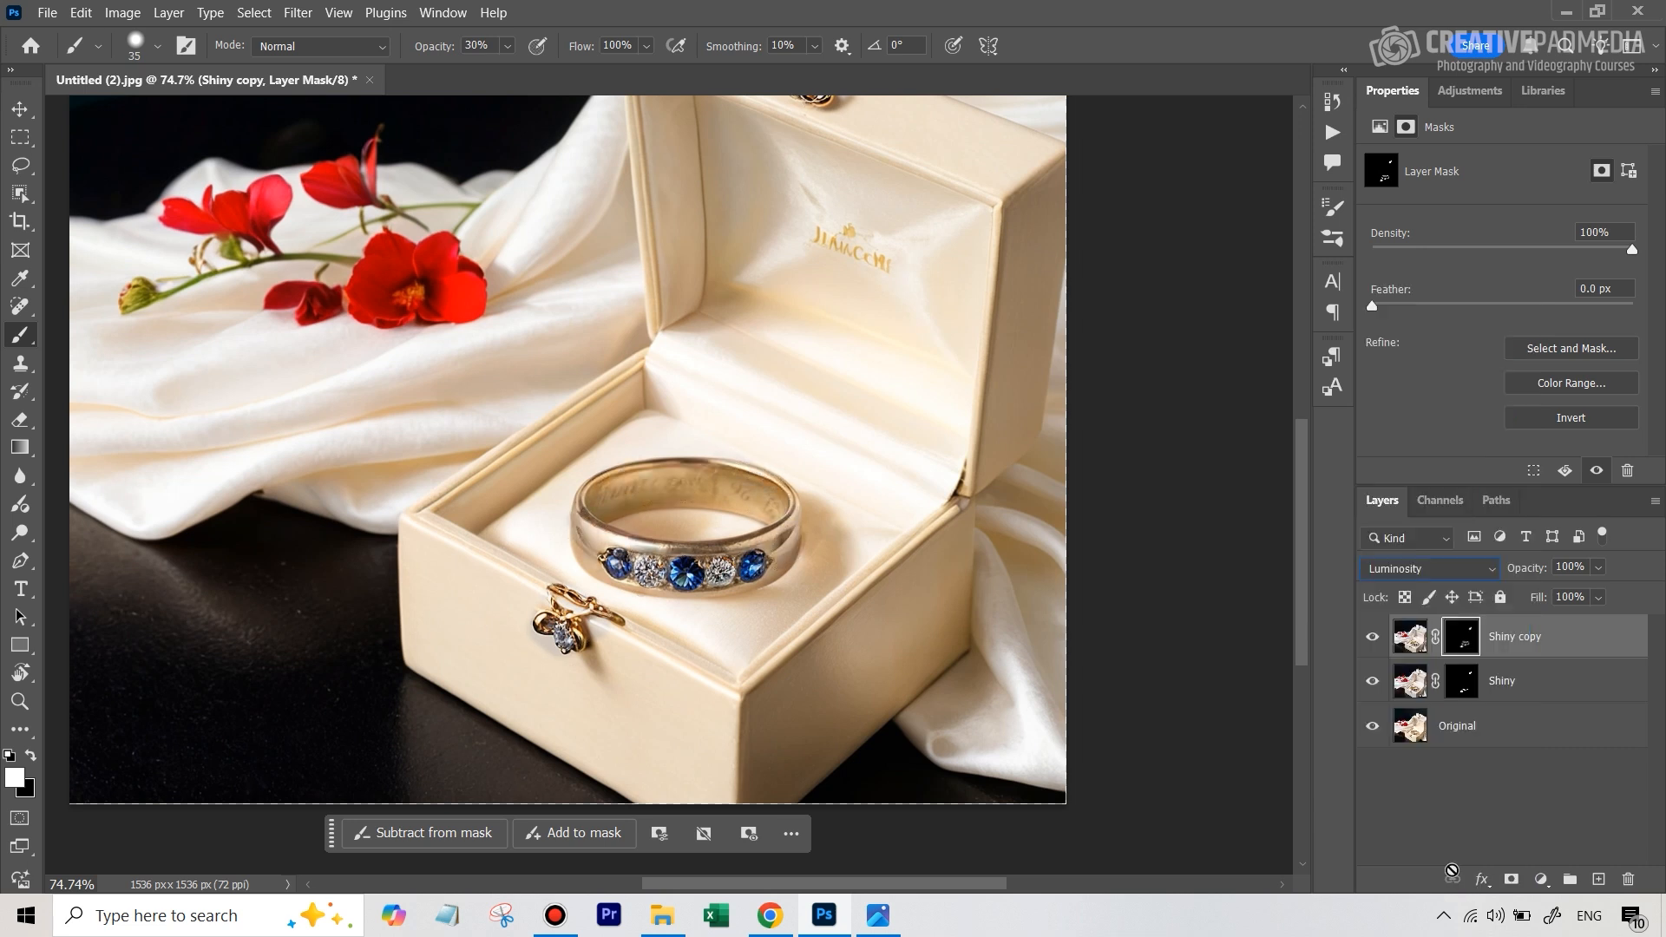
pyautogui.click(1372, 640)
pyautogui.click(1372, 639)
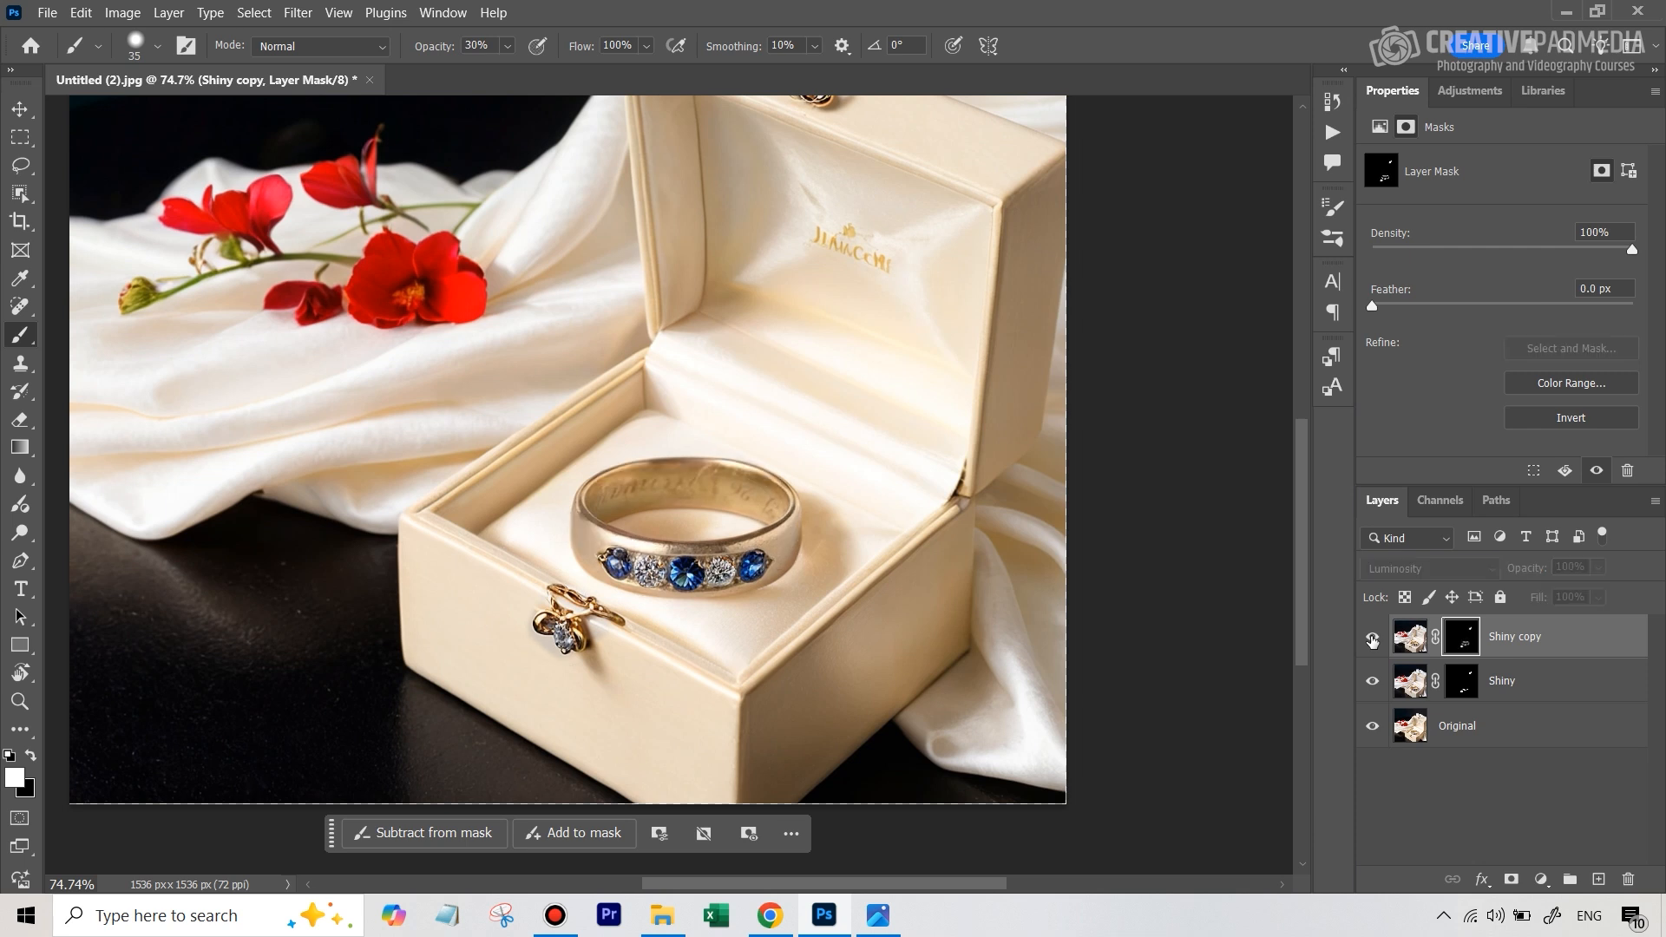
# Compare the ring with and without the Shiny copy layer, and the full composite against the Original layer alone, by toggling layer visibility
pyautogui.click(1372, 640)
pyautogui.click(1372, 640)
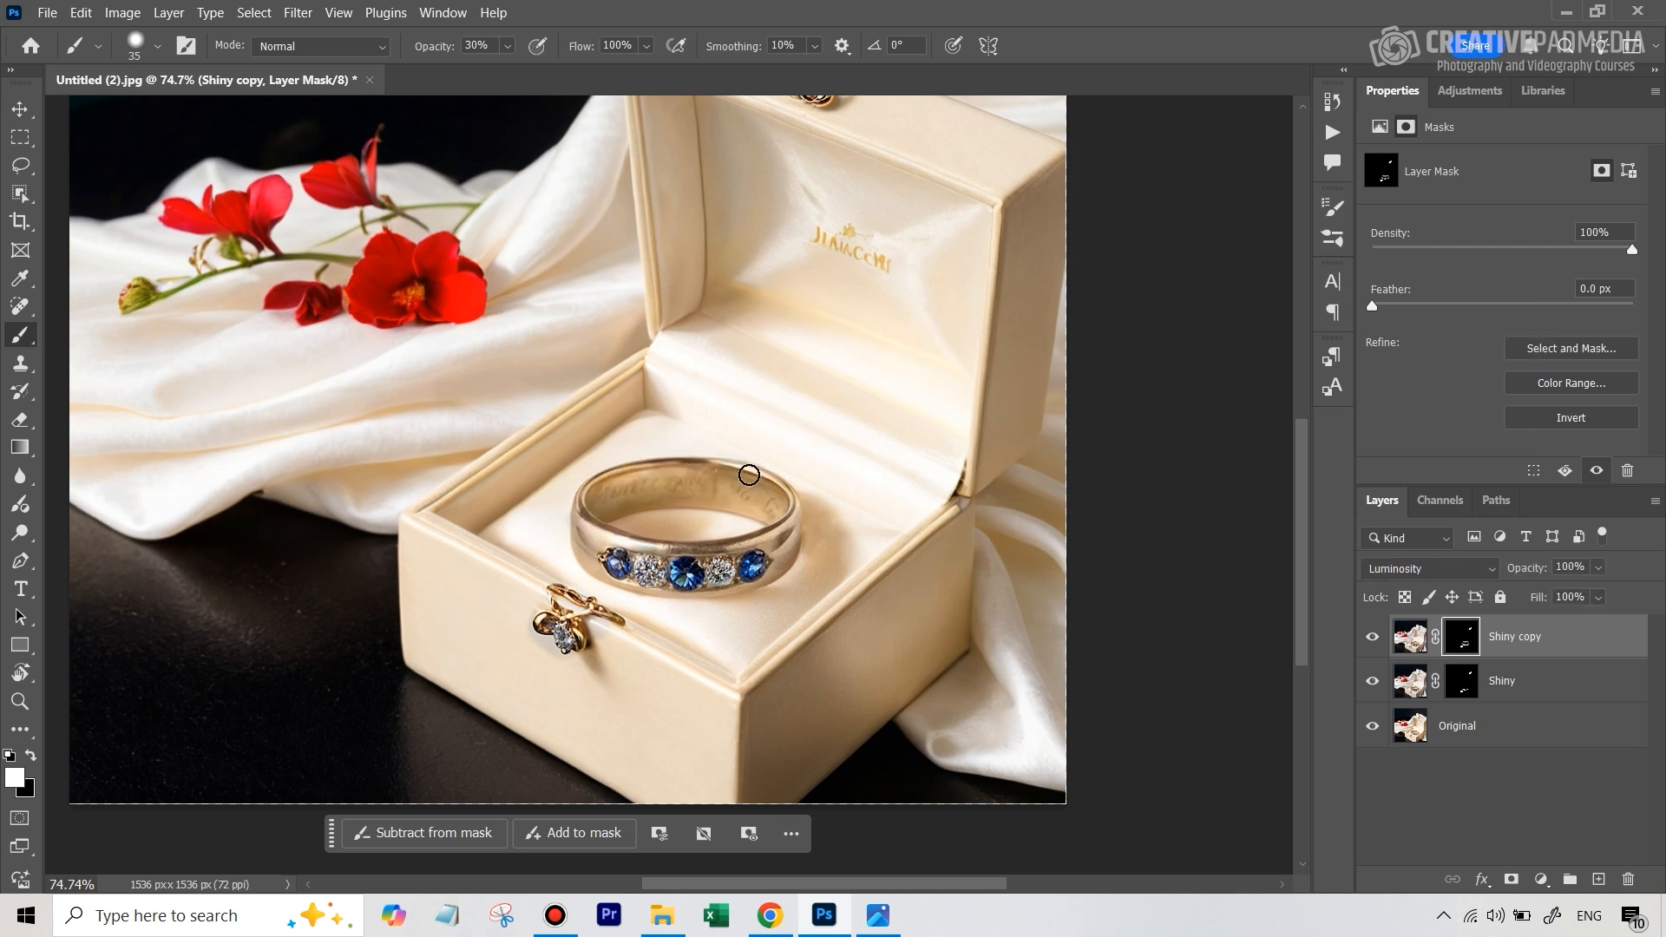
pyautogui.scroll(-2, 751, 477)
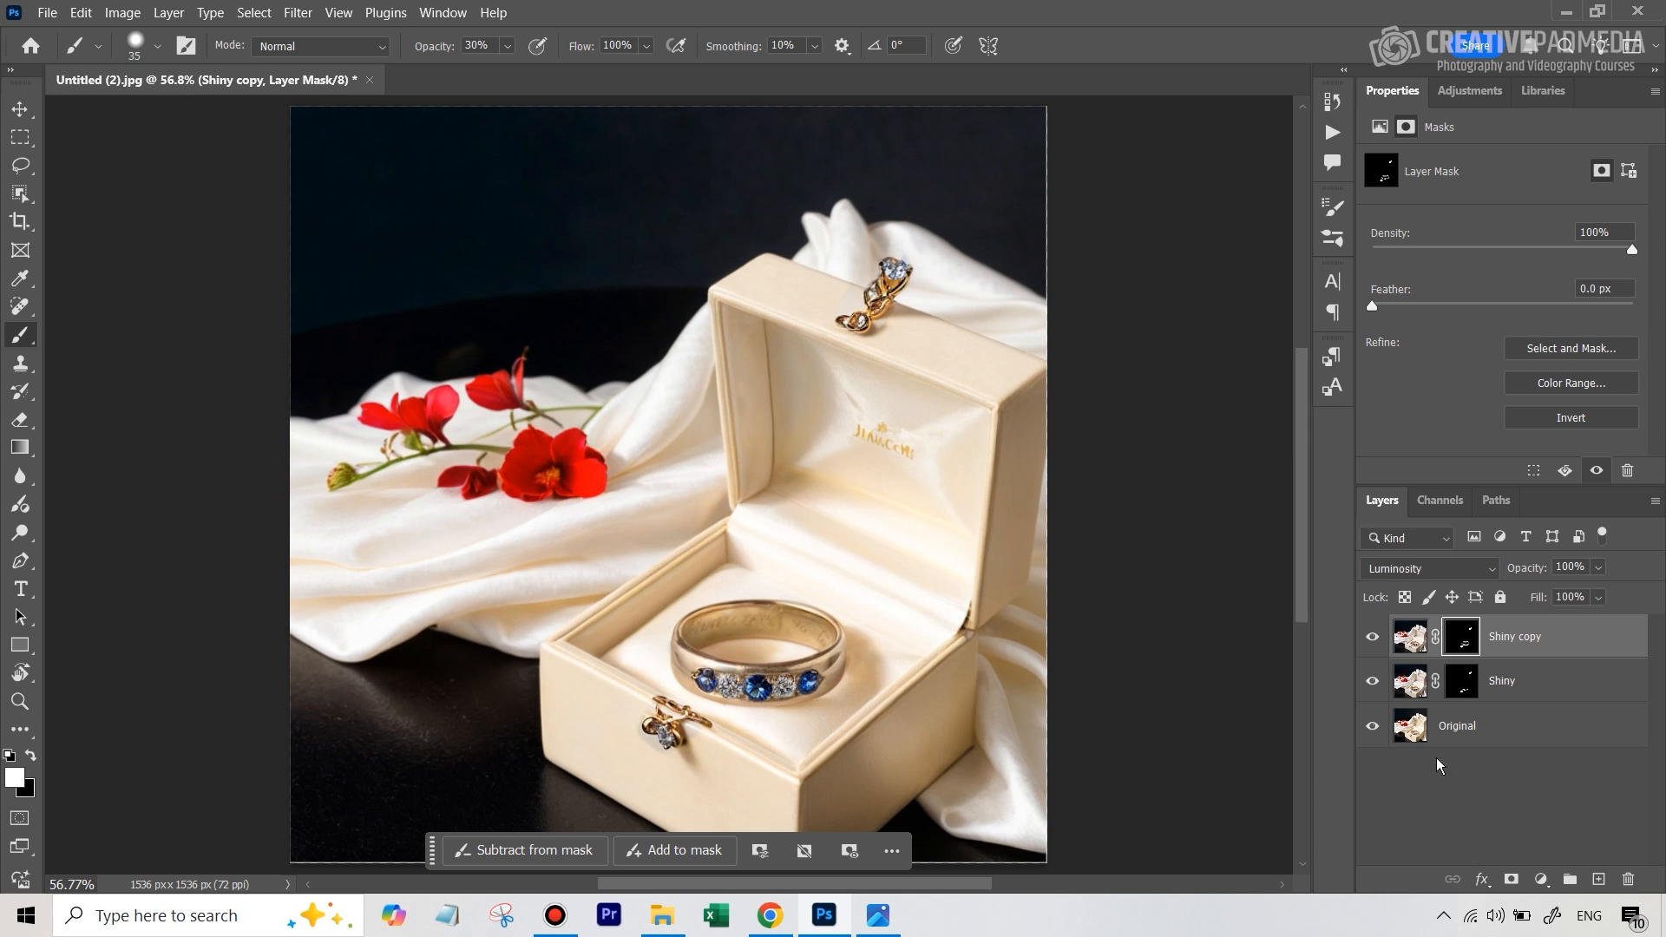
pyautogui.keyDown('alt'); pyautogui.click(1373, 729); pyautogui.keyUp('alt')
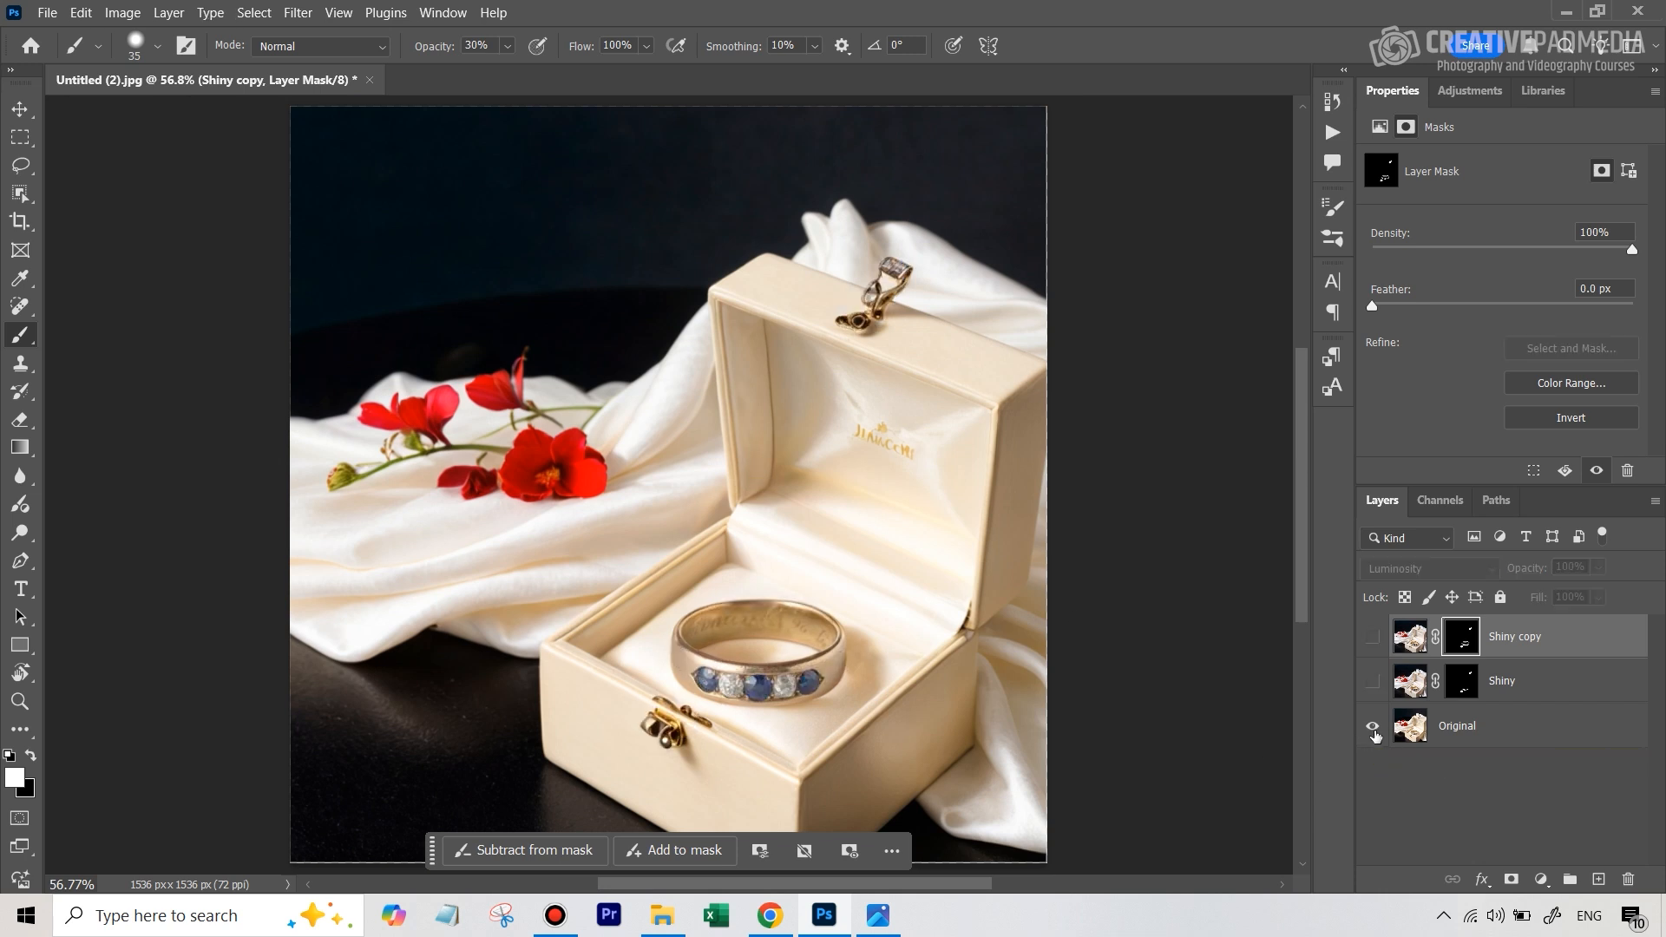
pyautogui.keyDown('alt'); pyautogui.click(1373, 731); pyautogui.keyUp('alt')
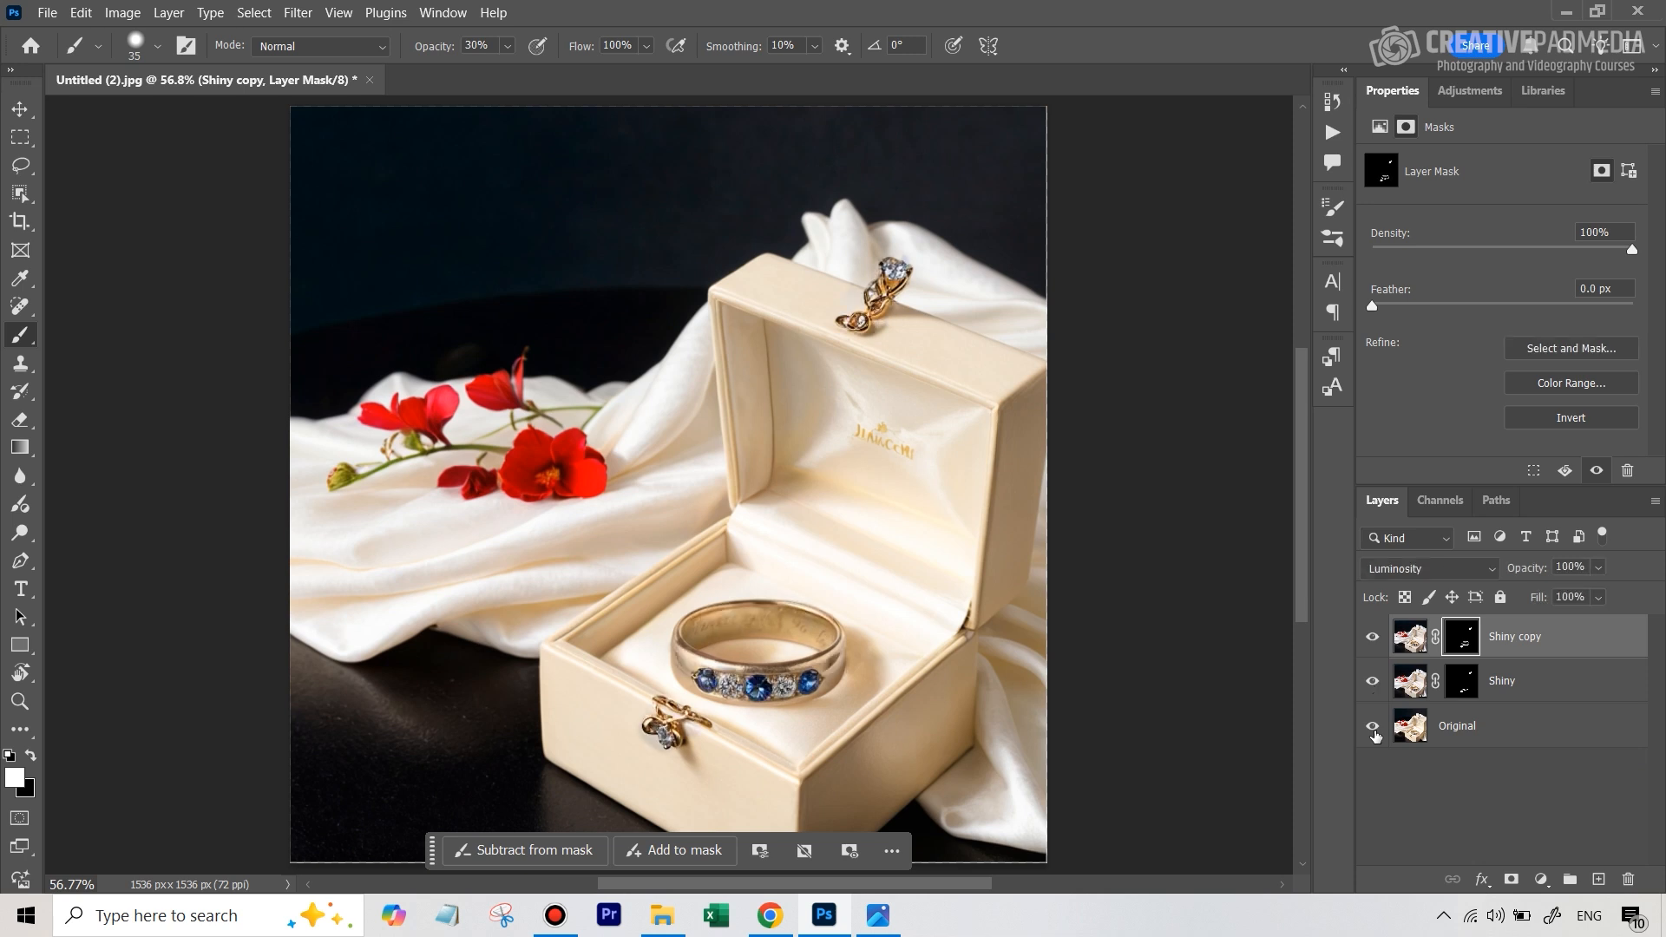
pyautogui.keyDown('alt'); pyautogui.click(1373, 731); pyautogui.keyUp('alt')
pyautogui.keyDown('alt'); pyautogui.click(1373, 731); pyautogui.keyUp('alt')
pyautogui.keyDown('alt'); pyautogui.click(1373, 731); pyautogui.keyUp('alt')
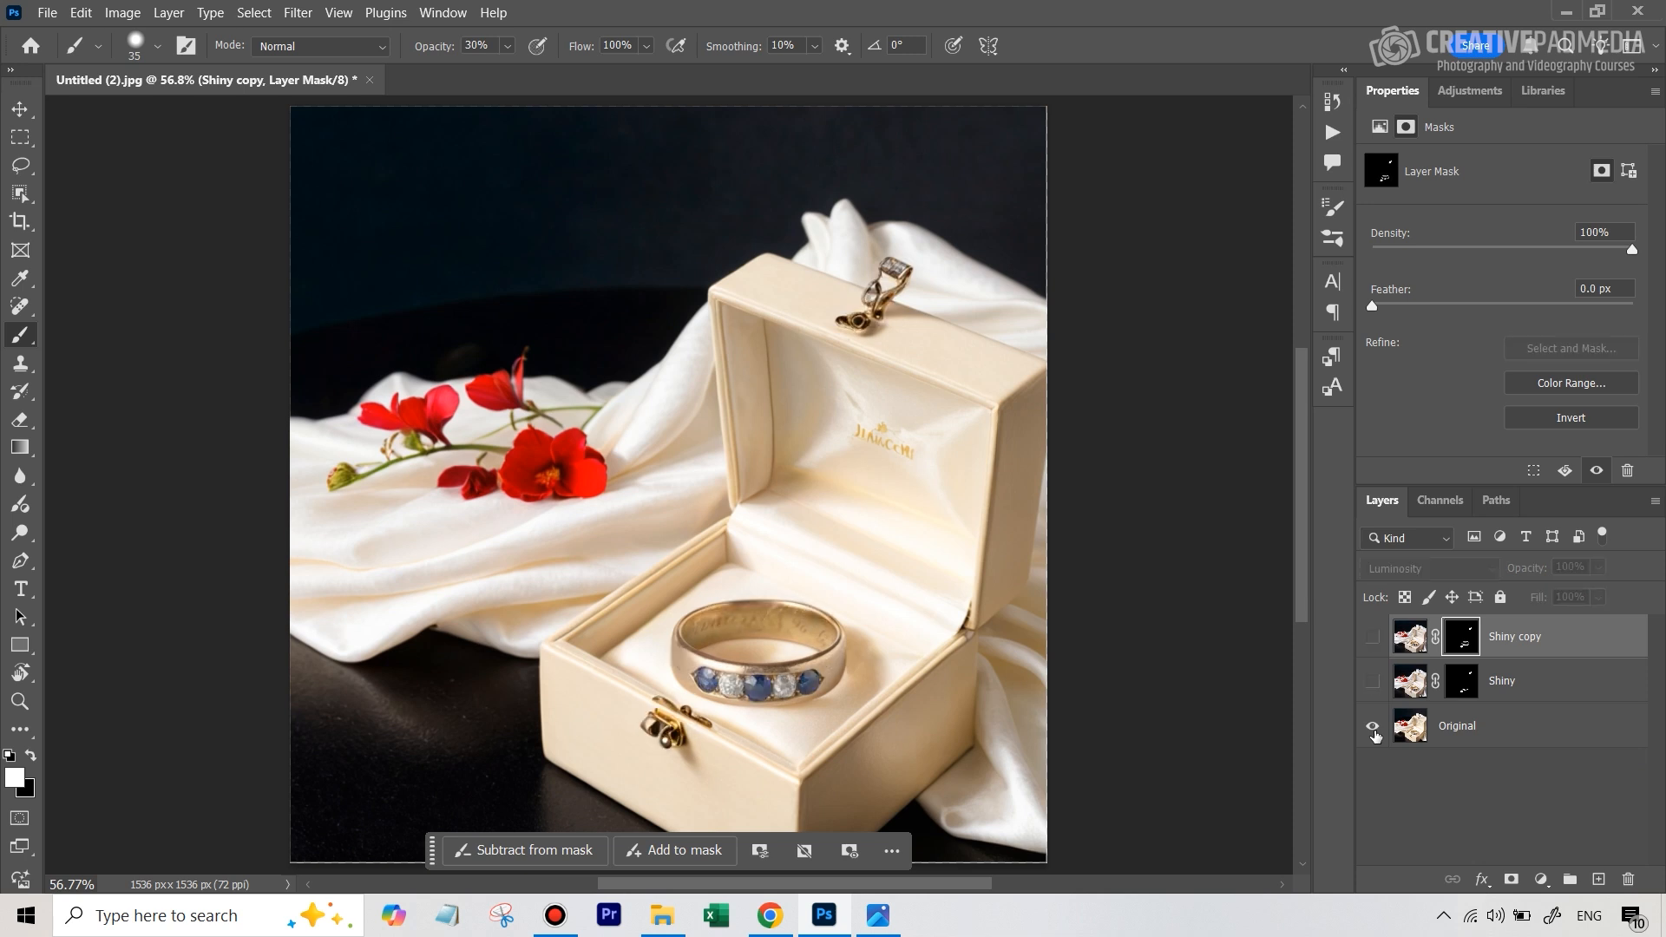
pyautogui.keyDown('alt'); pyautogui.click(1373, 731); pyautogui.keyUp('alt')
pyautogui.keyDown('alt'); pyautogui.click(1373, 734); pyautogui.keyUp('alt')
pyautogui.keyDown('alt'); pyautogui.click(1374, 734); pyautogui.keyUp('alt')
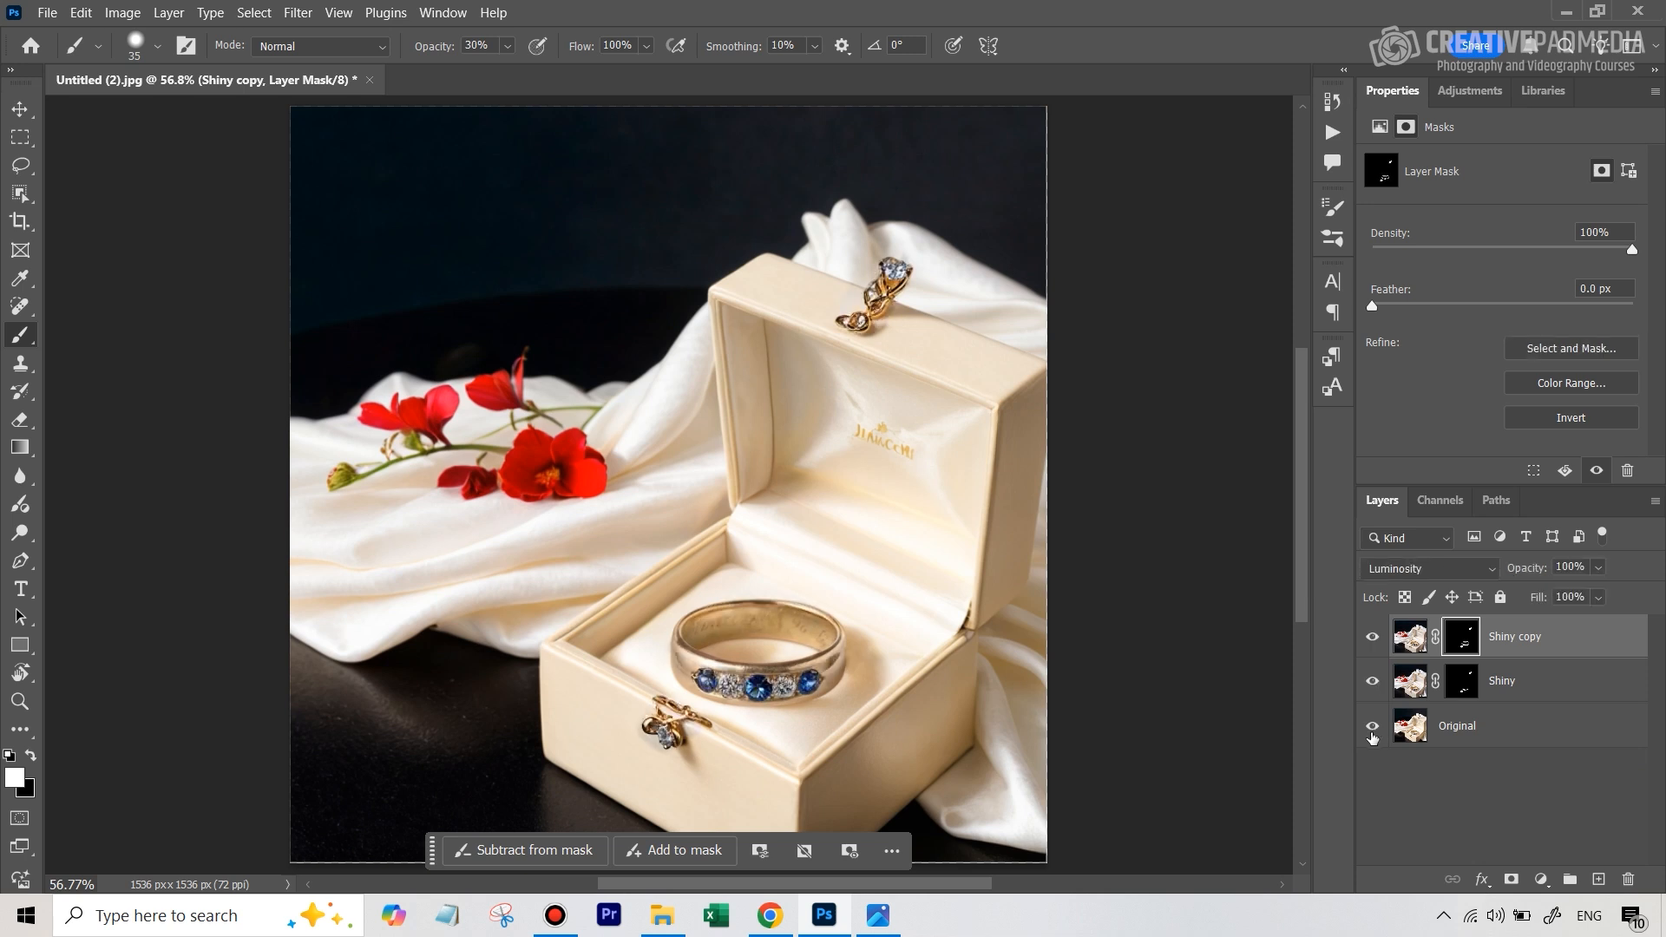
pyautogui.keyDown('alt'); pyautogui.click(1374, 734); pyautogui.keyUp('alt')
pyautogui.keyDown('alt'); pyautogui.click(1374, 733); pyautogui.keyUp('alt')
# Target the Shiny copy layer's mask and set the foreground colour to black, 000000
pyautogui.click(1411, 636)
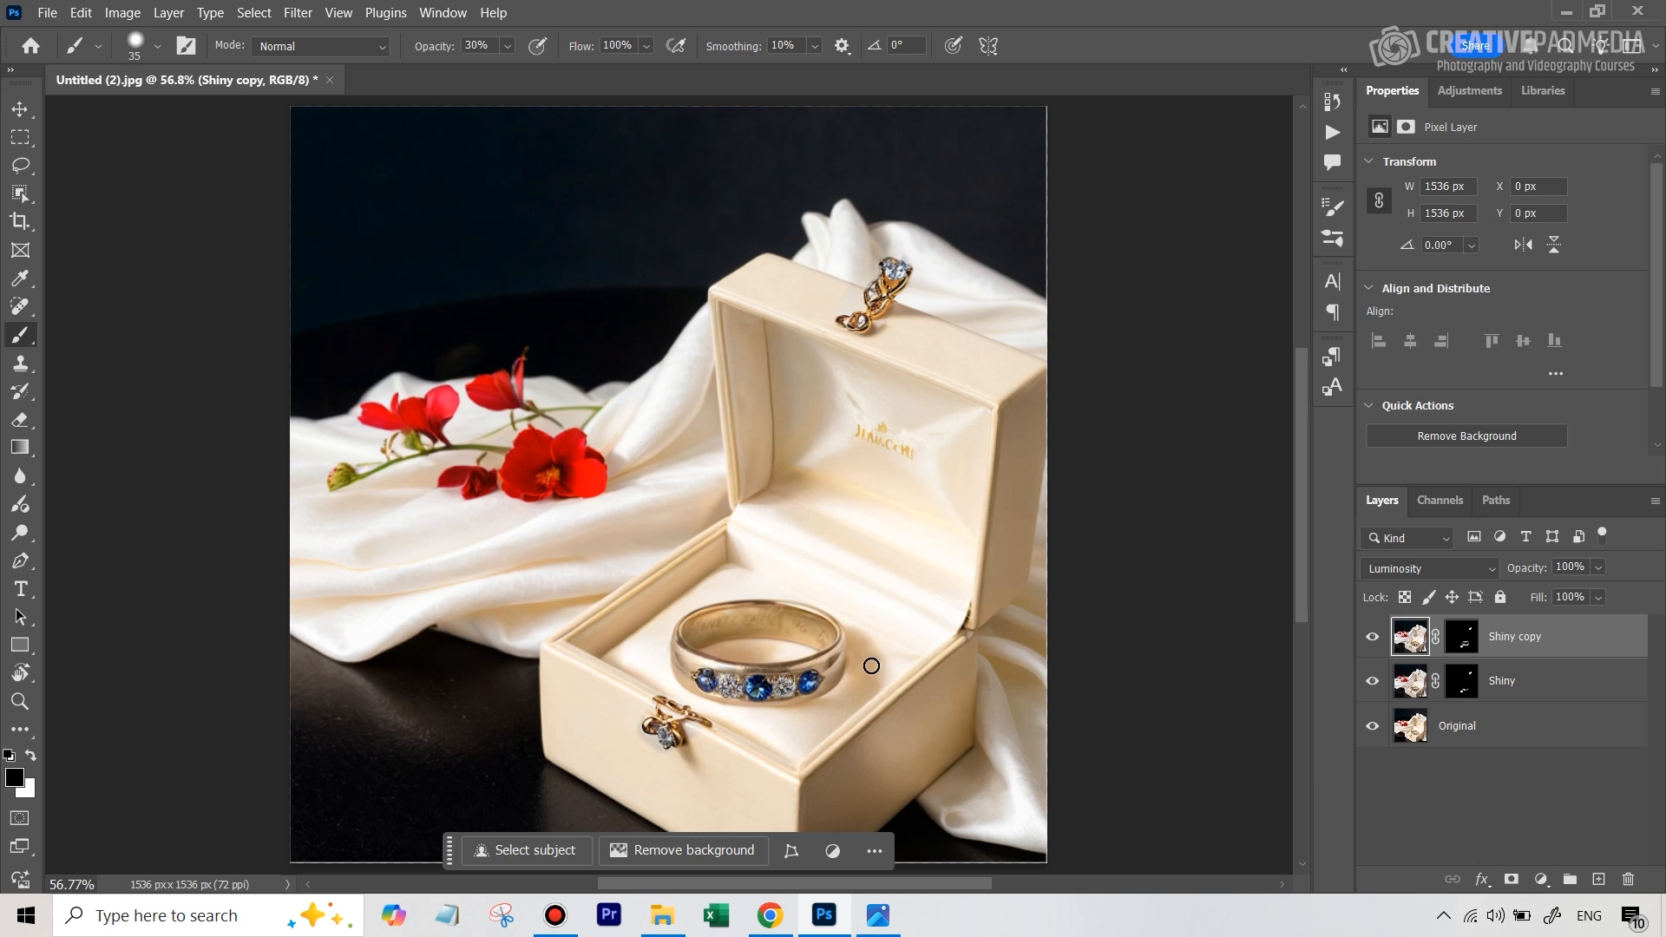
pyautogui.click(1462, 640)
pyautogui.press('x')
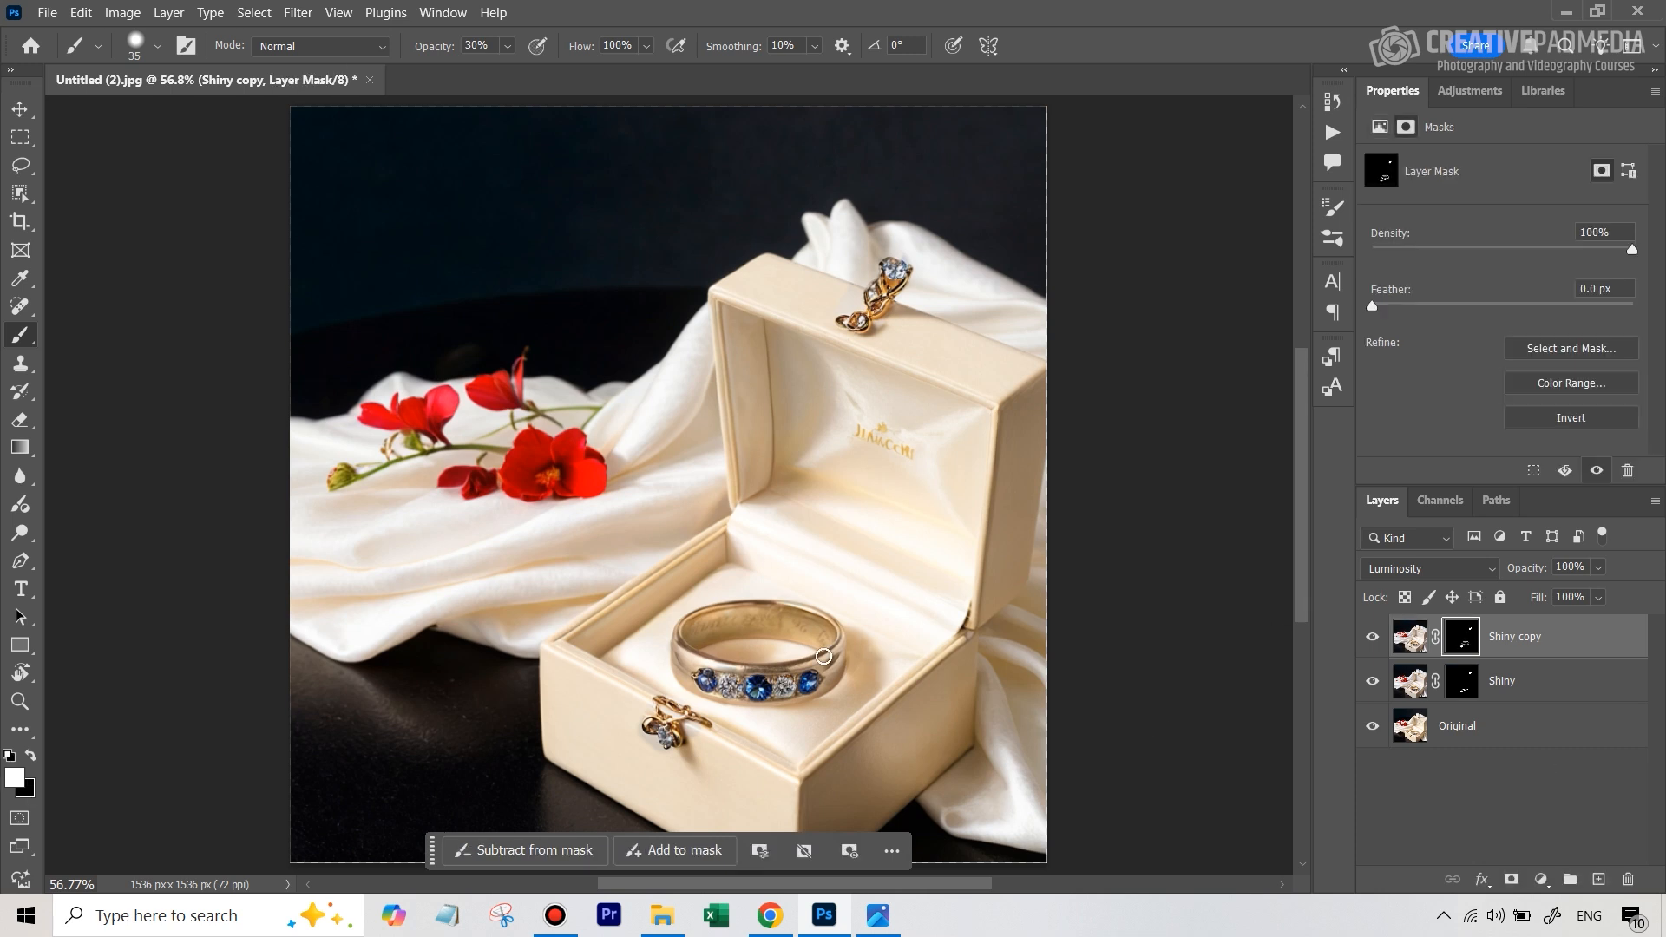
pyautogui.click(15, 778)
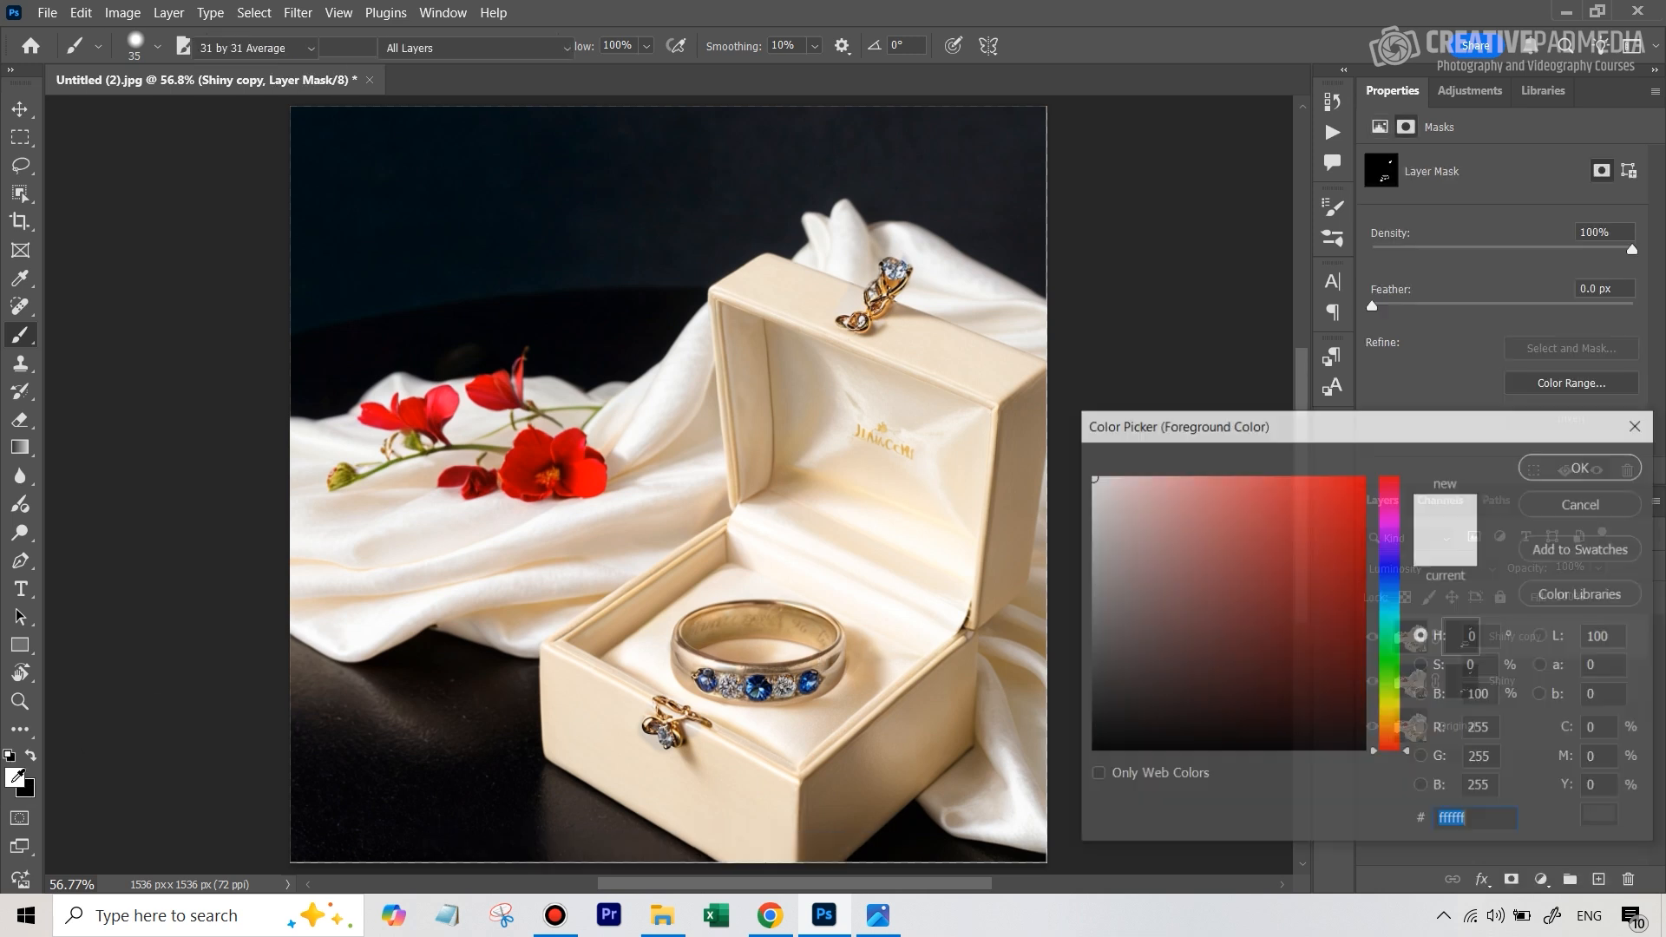
pyautogui.write('000000')
pyautogui.click(1579, 467)
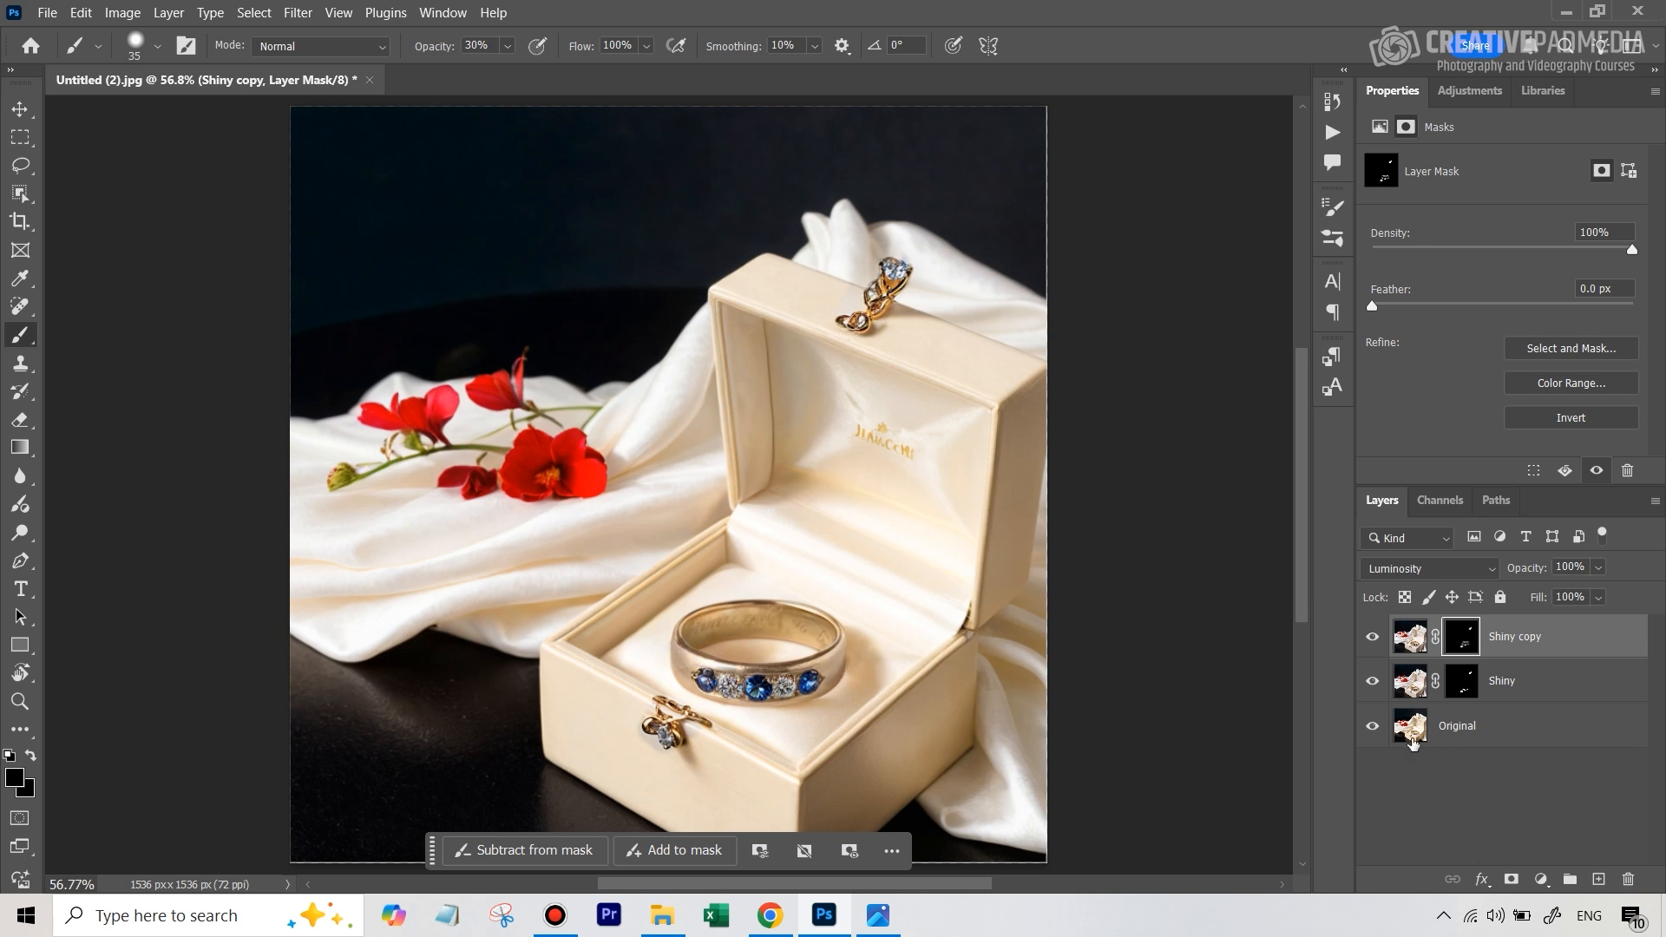
# Isolate the Original layer and restore the others repeatedly to compare the original photo with the retouched ring and clasps
pyautogui.keyDown('alt'); pyautogui.click(1373, 730); pyautogui.keyUp('alt')
pyautogui.keyDown('alt'); pyautogui.click(1373, 730); pyautogui.keyUp('alt')
pyautogui.keyDown('alt'); pyautogui.click(1373, 730); pyautogui.keyUp('alt')
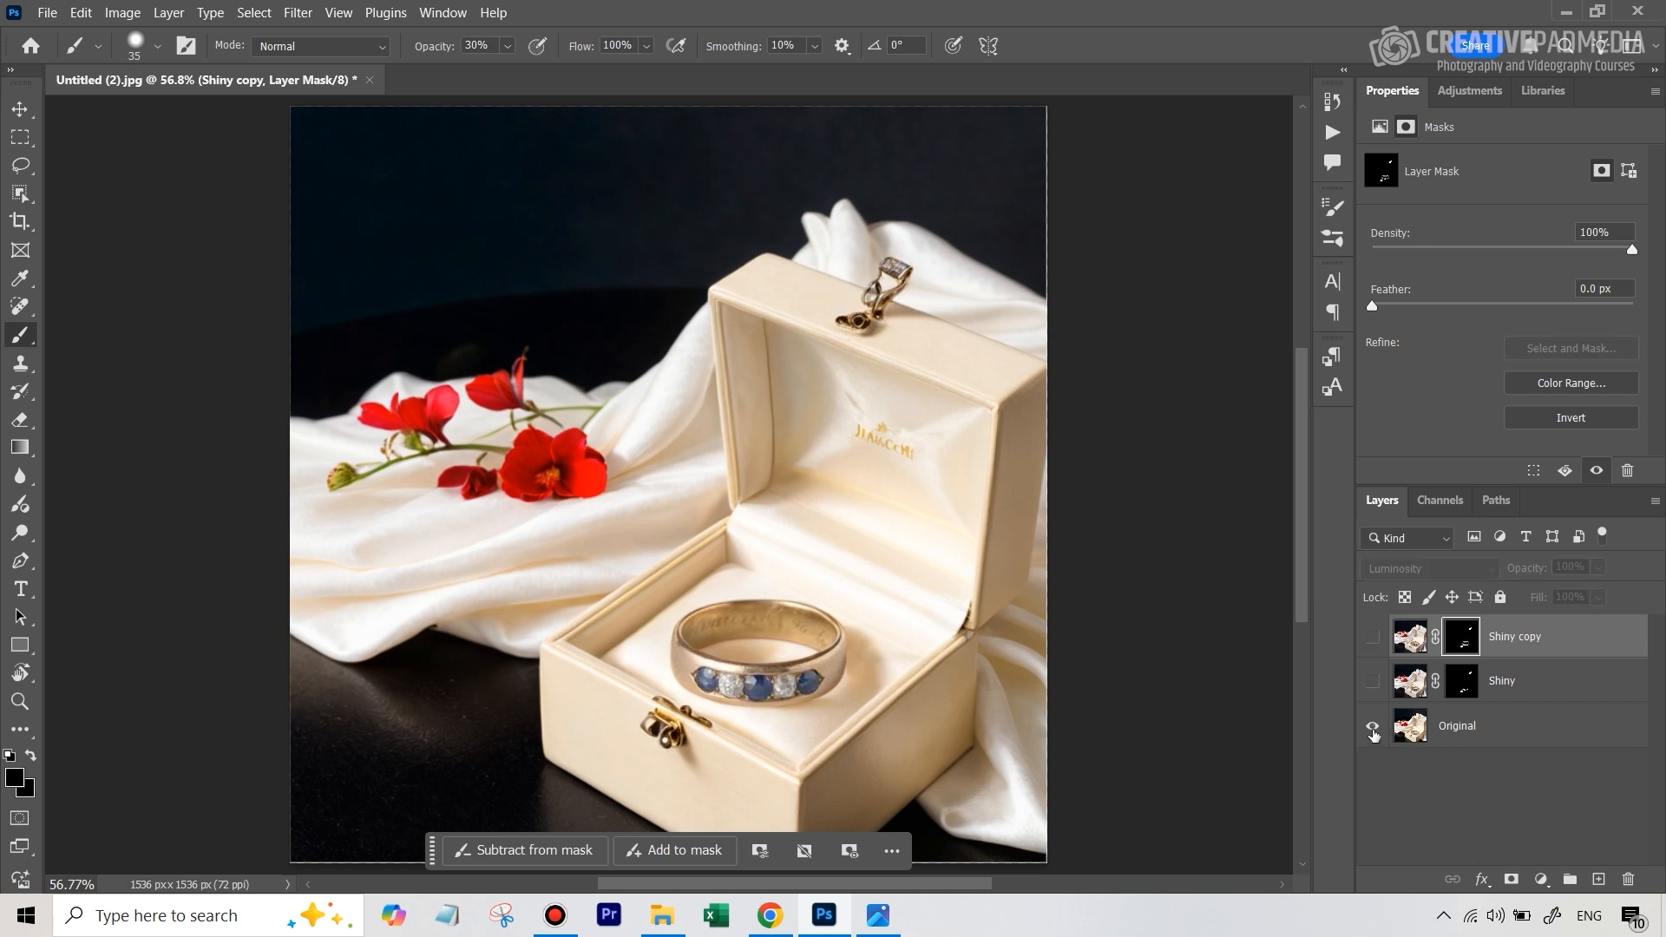
pyautogui.keyDown('alt'); pyautogui.click(1373, 732); pyautogui.keyUp('alt')
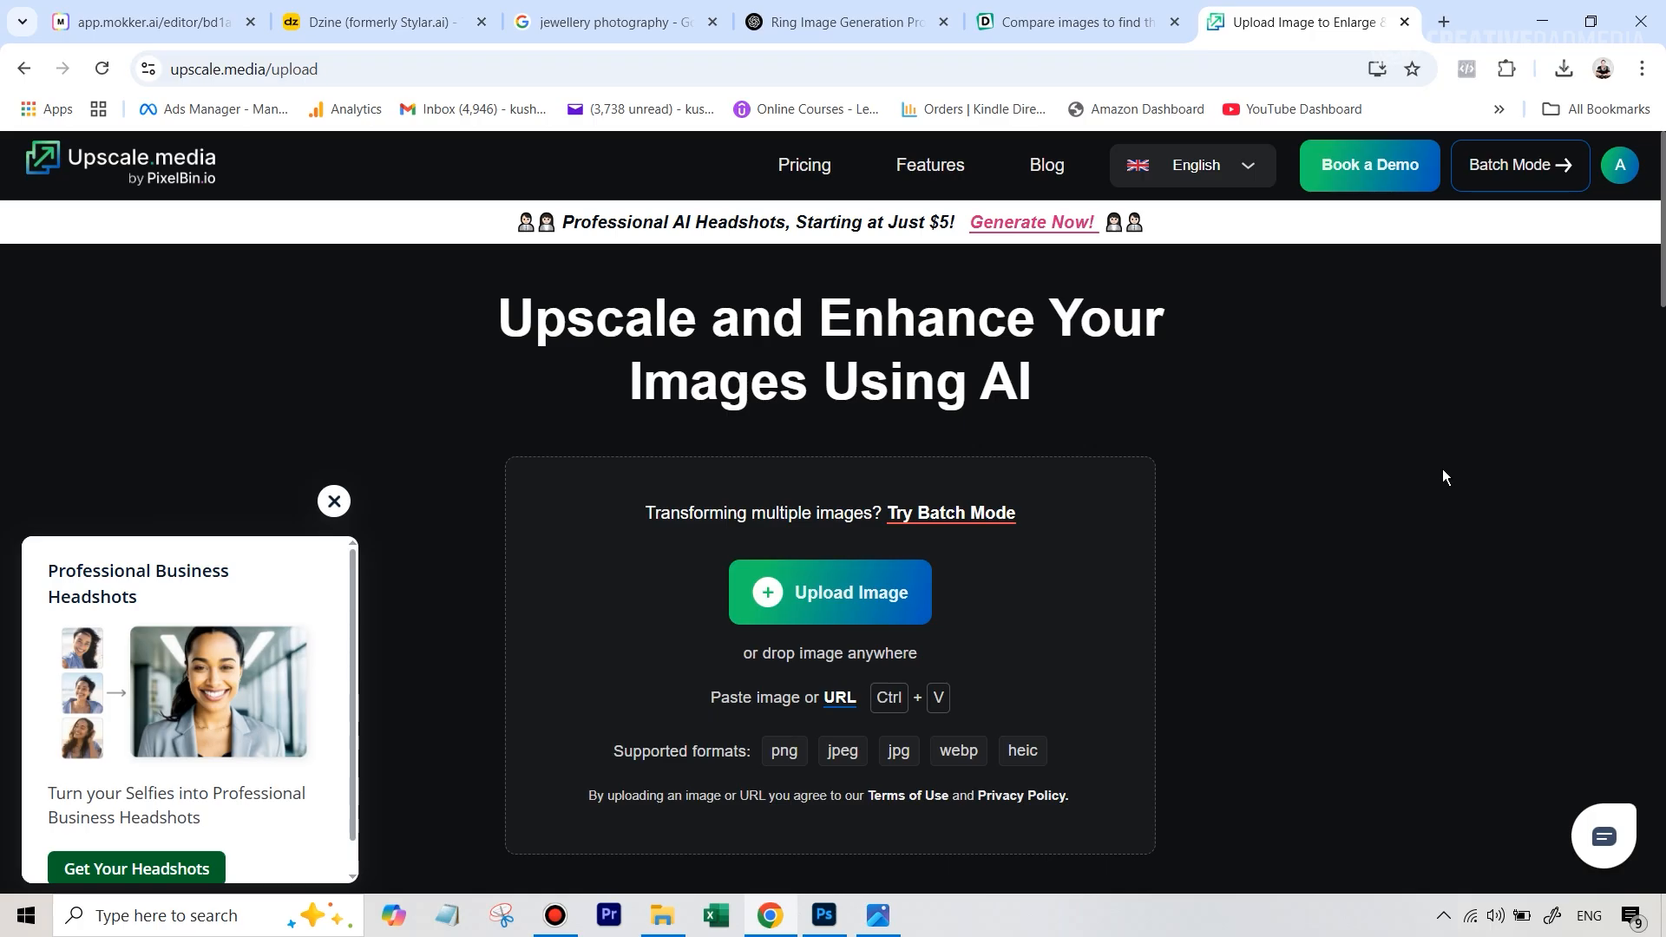